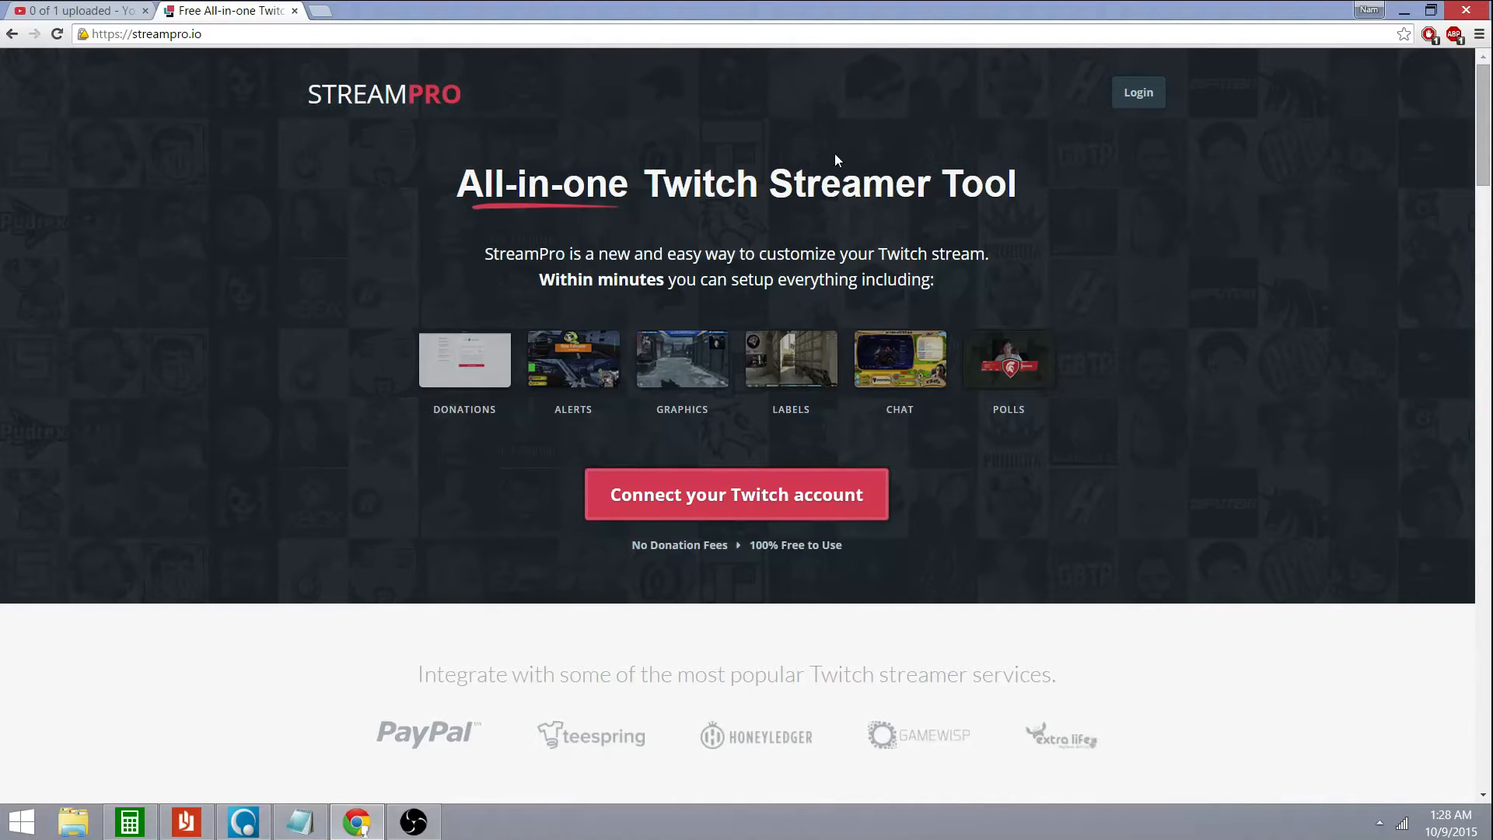
Log in with Twitch to reach the Overlay Manager listing GC, Intro, Main2 and chat box
{"action": "left_click", "coordinate": [1140, 99]}
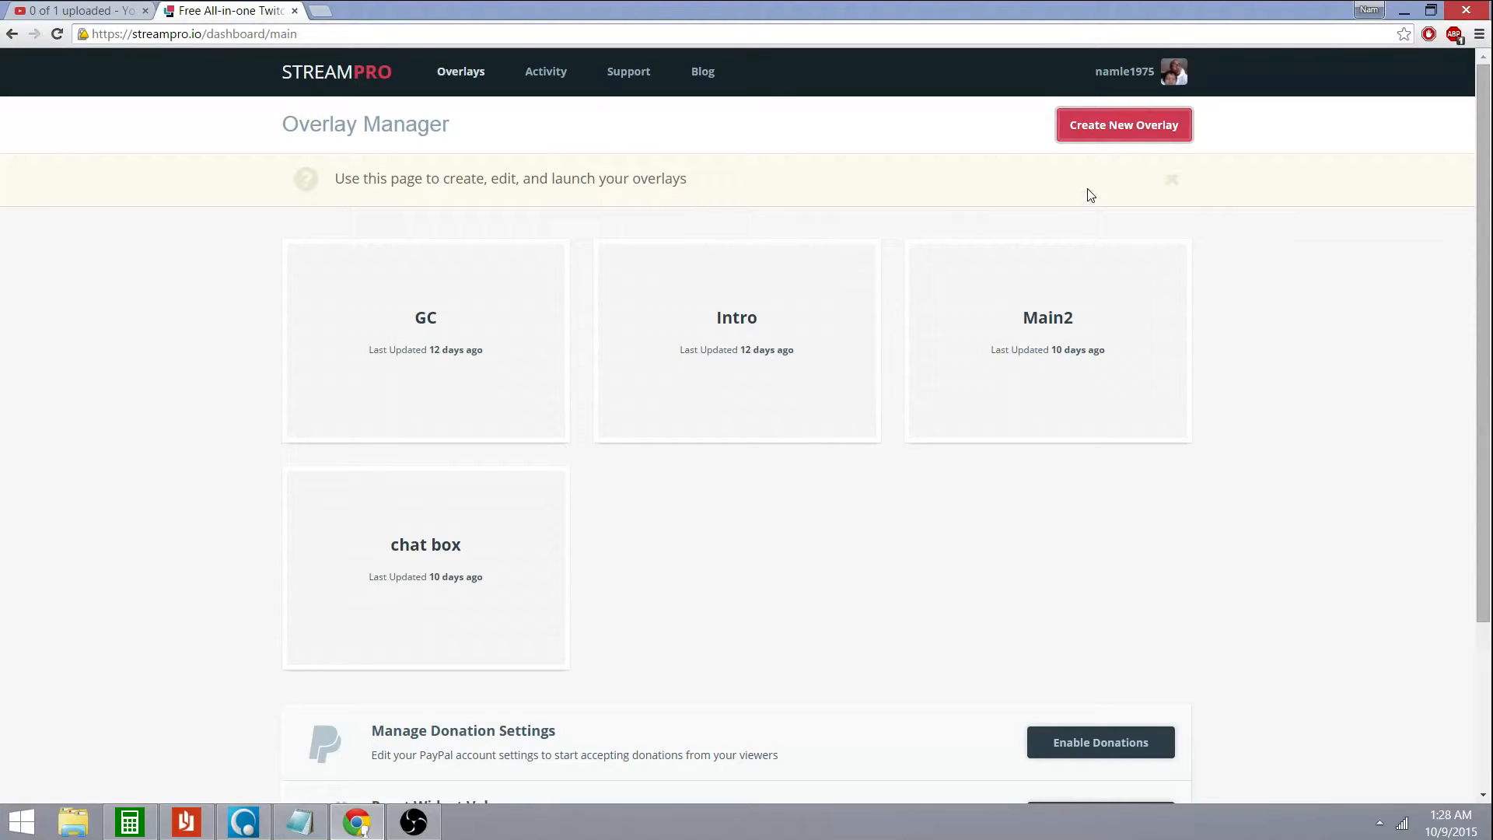
Create a new overlay named 'Test' with a 1280 x 720 canvas and open it in the editor
{"action": "left_click", "coordinate": [1136, 136]}
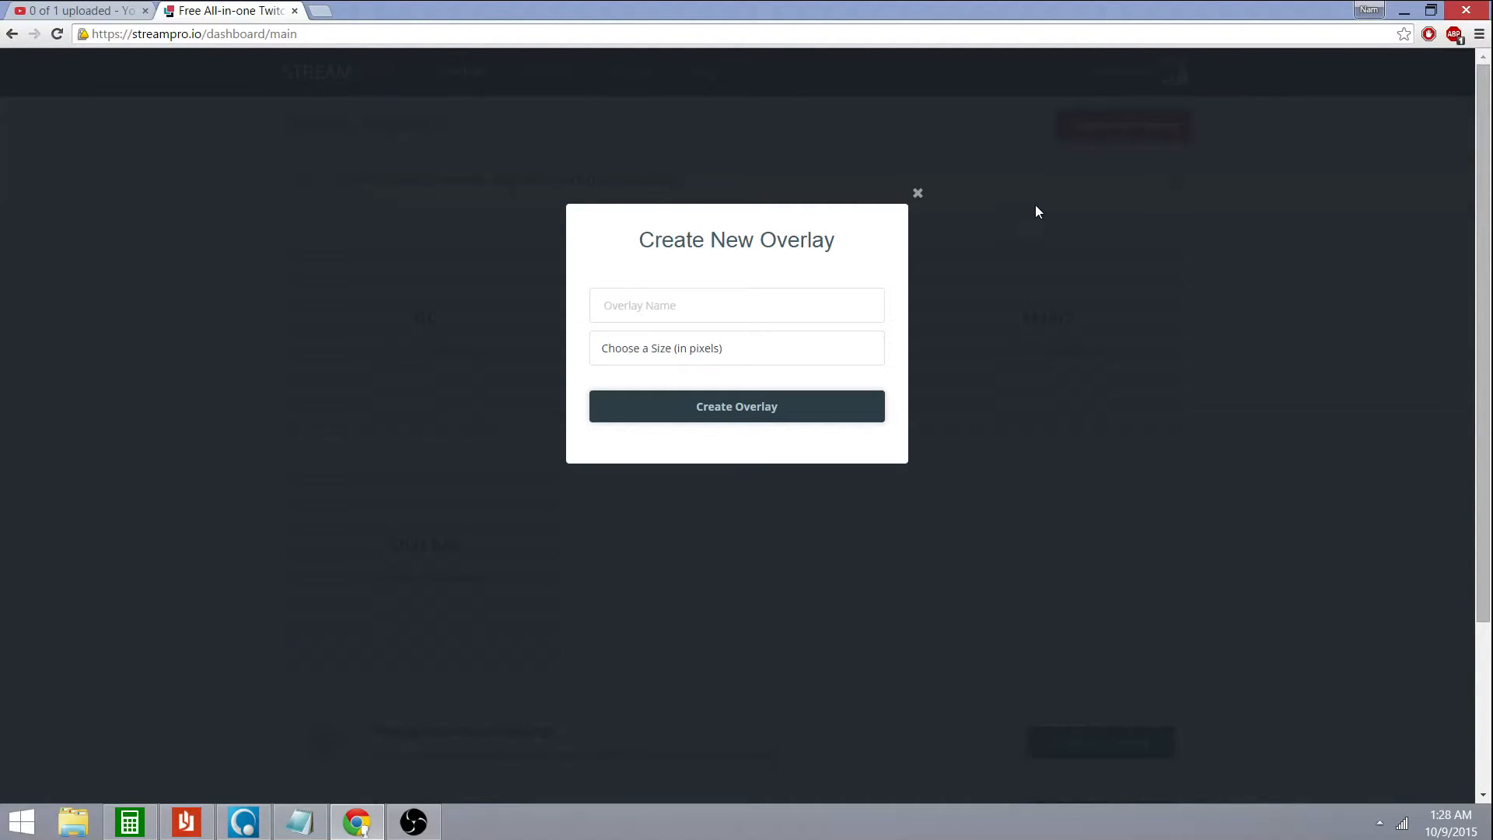
{"action": "left_click", "coordinate": [759, 321]}
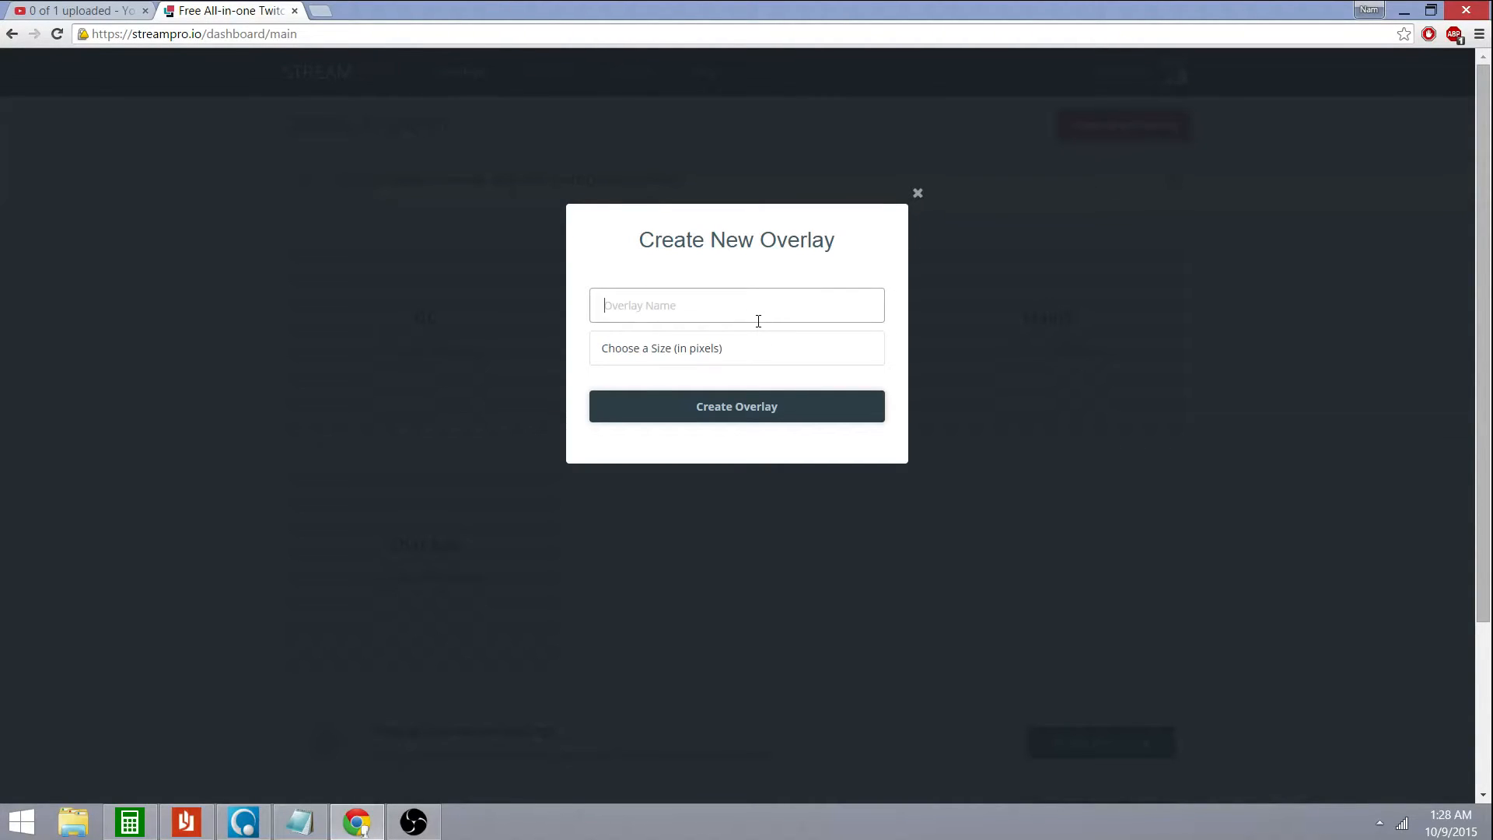
{"action": "type", "text": "Test"}
{"action": "left_click", "coordinate": [754, 354]}
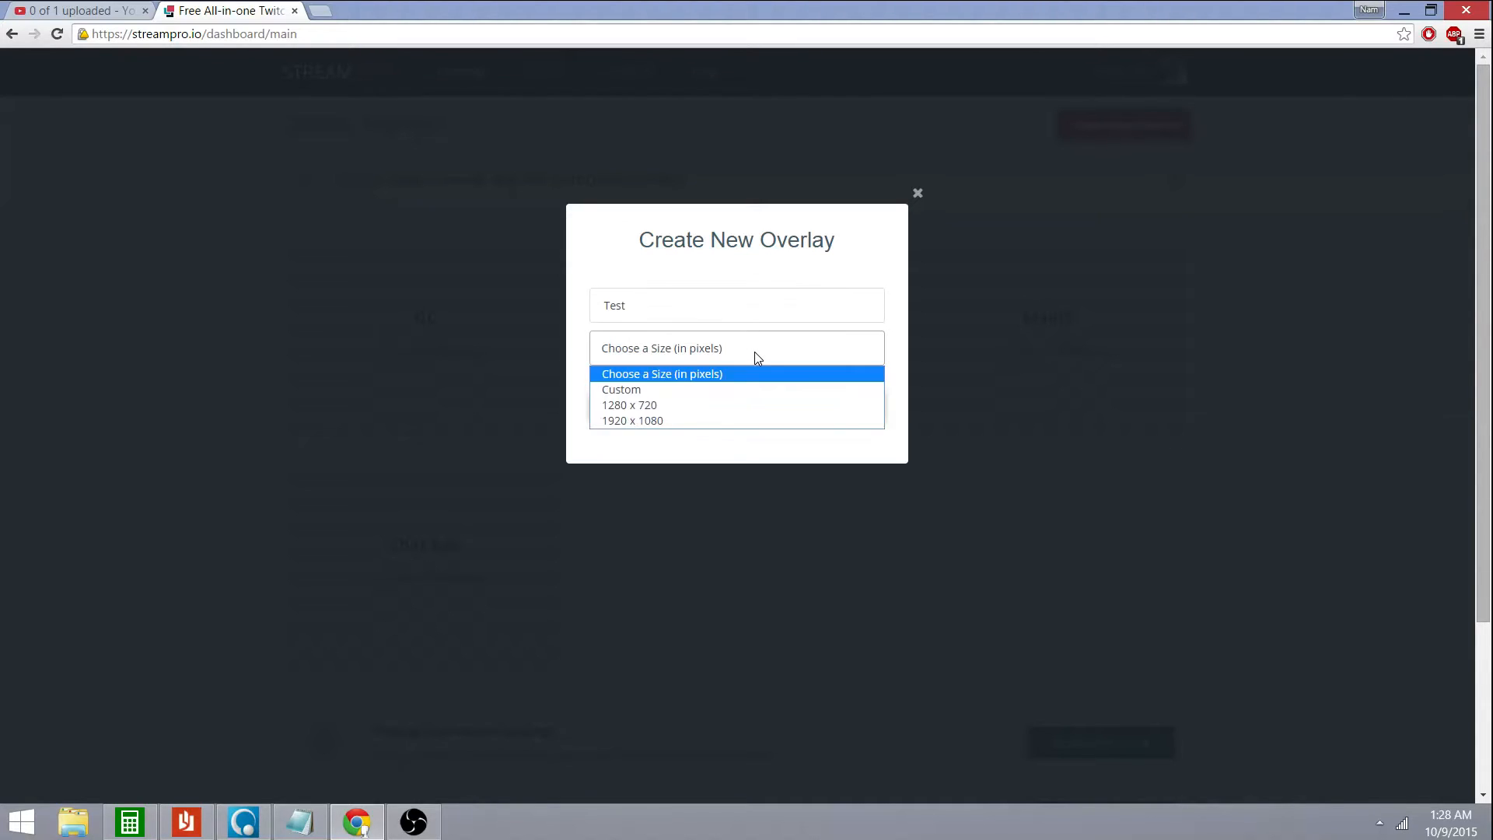
{"action": "left_click", "coordinate": [701, 412]}
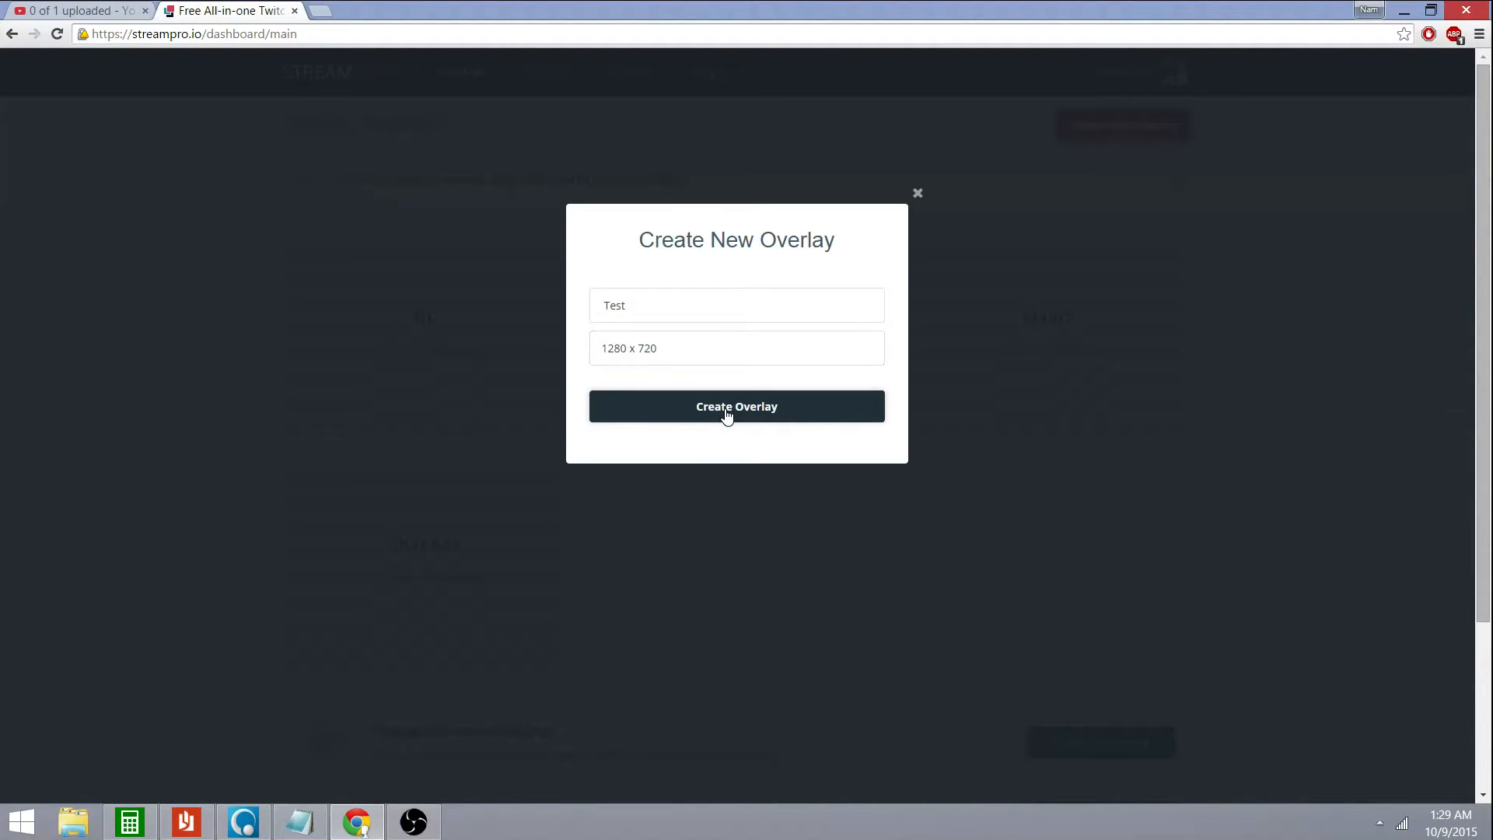
{"action": "left_click", "coordinate": [726, 412]}
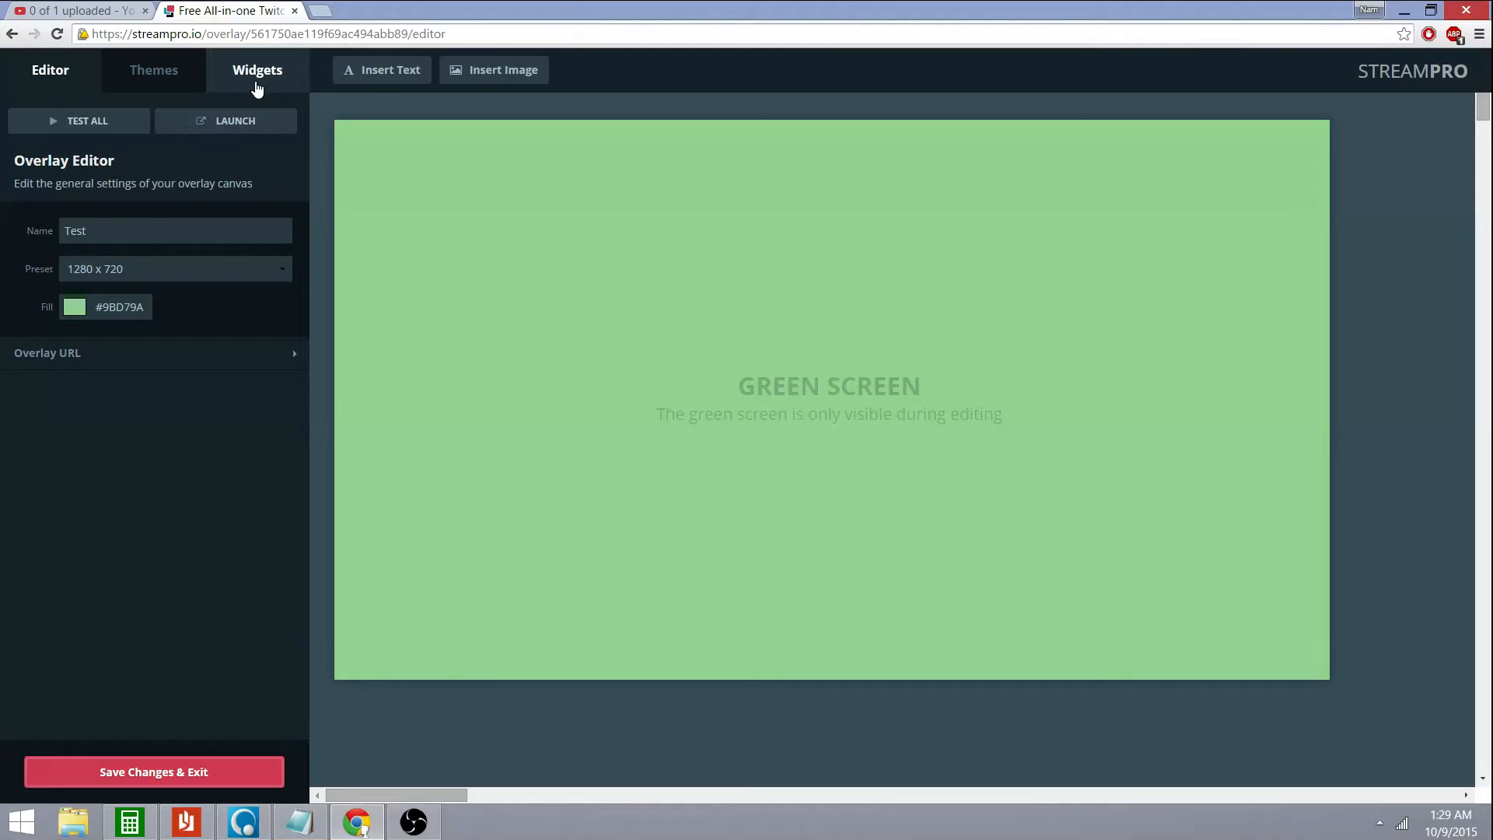
Add the Twitch Chat, Current Viewers and Recent Followers widgets from the Widgets library
{"action": "left_click", "coordinate": [257, 85]}
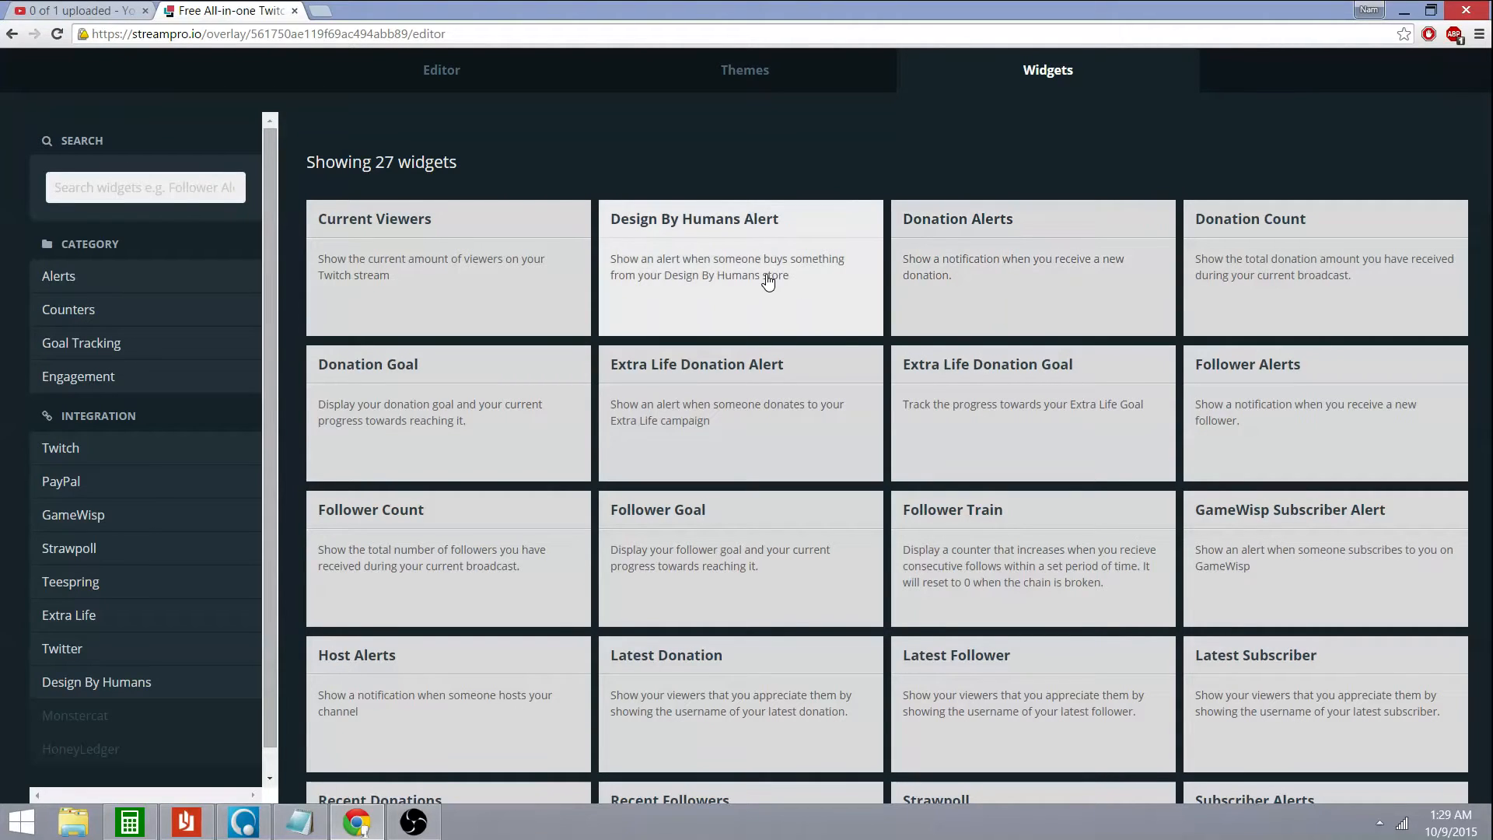
{"action": "scroll", "coordinate": [693, 376], "scroll_direction": "down", "scroll_amount": 3}
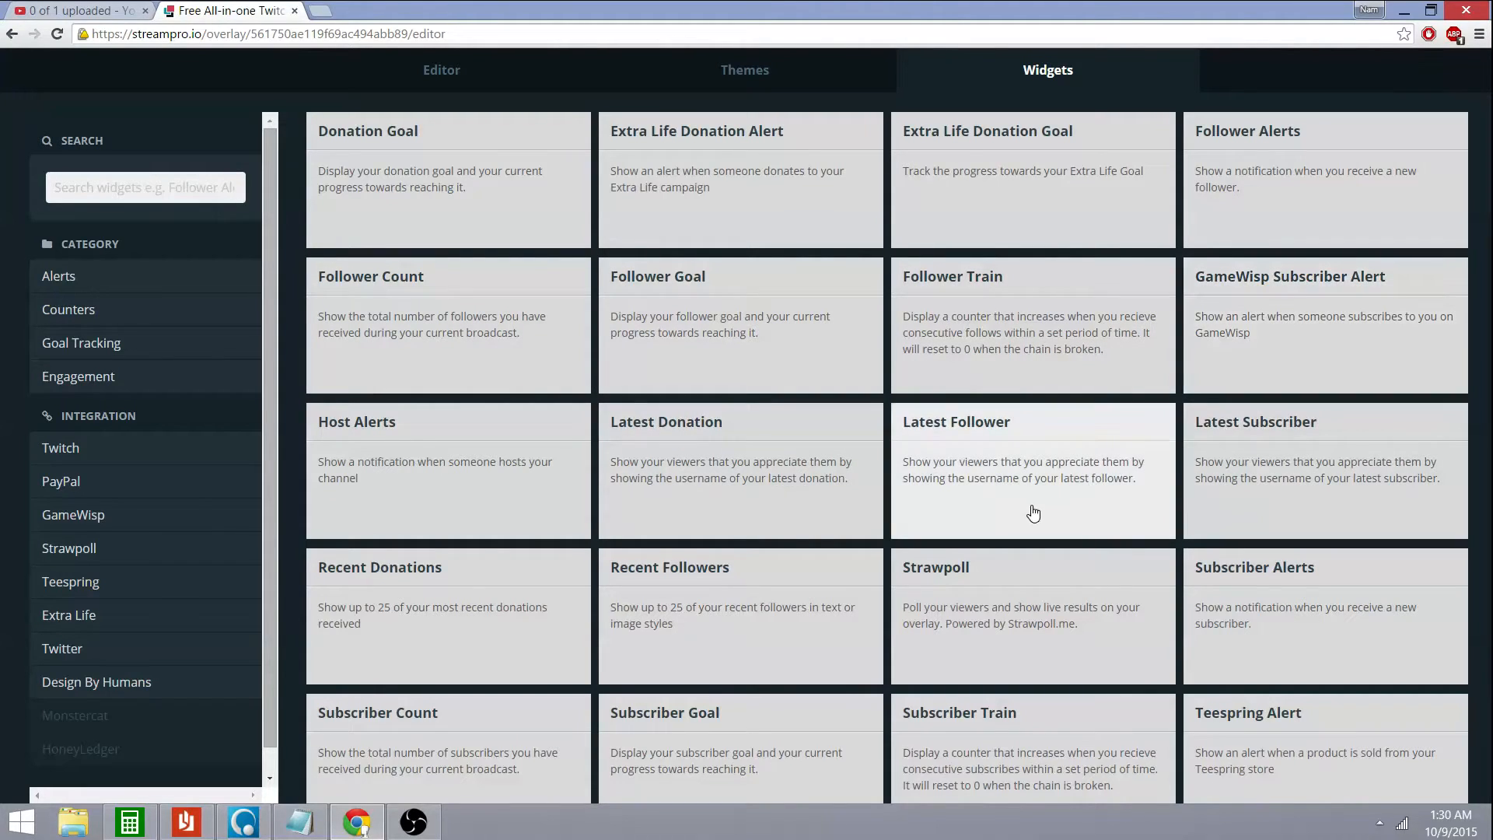
{"action": "scroll", "coordinate": [965, 509], "scroll_direction": "down", "scroll_amount": 1}
{"action": "scroll", "coordinate": [965, 509], "scroll_direction": "down", "scroll_amount": 1}
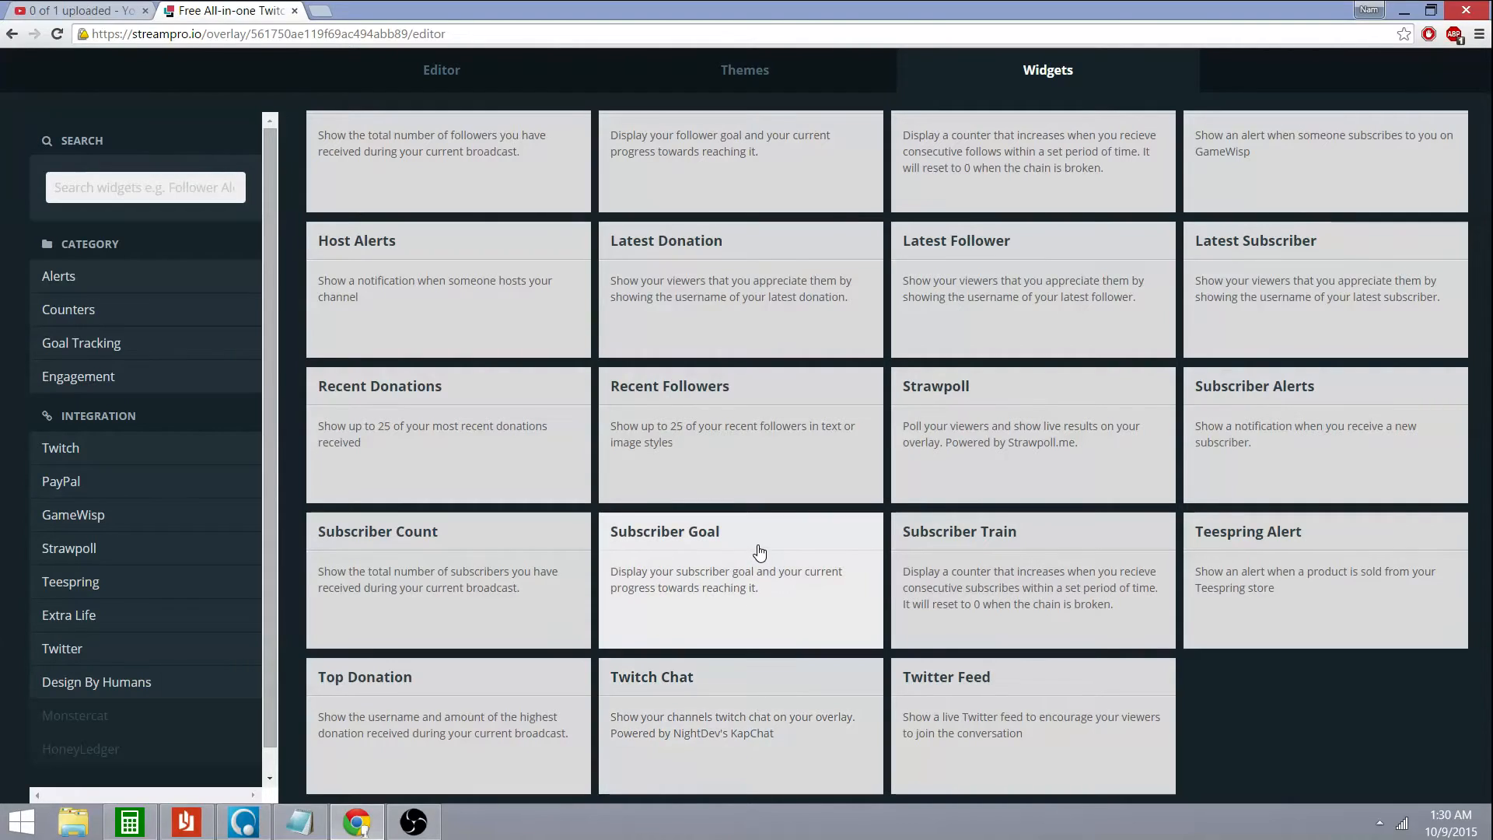
{"action": "left_click", "coordinate": [755, 699]}
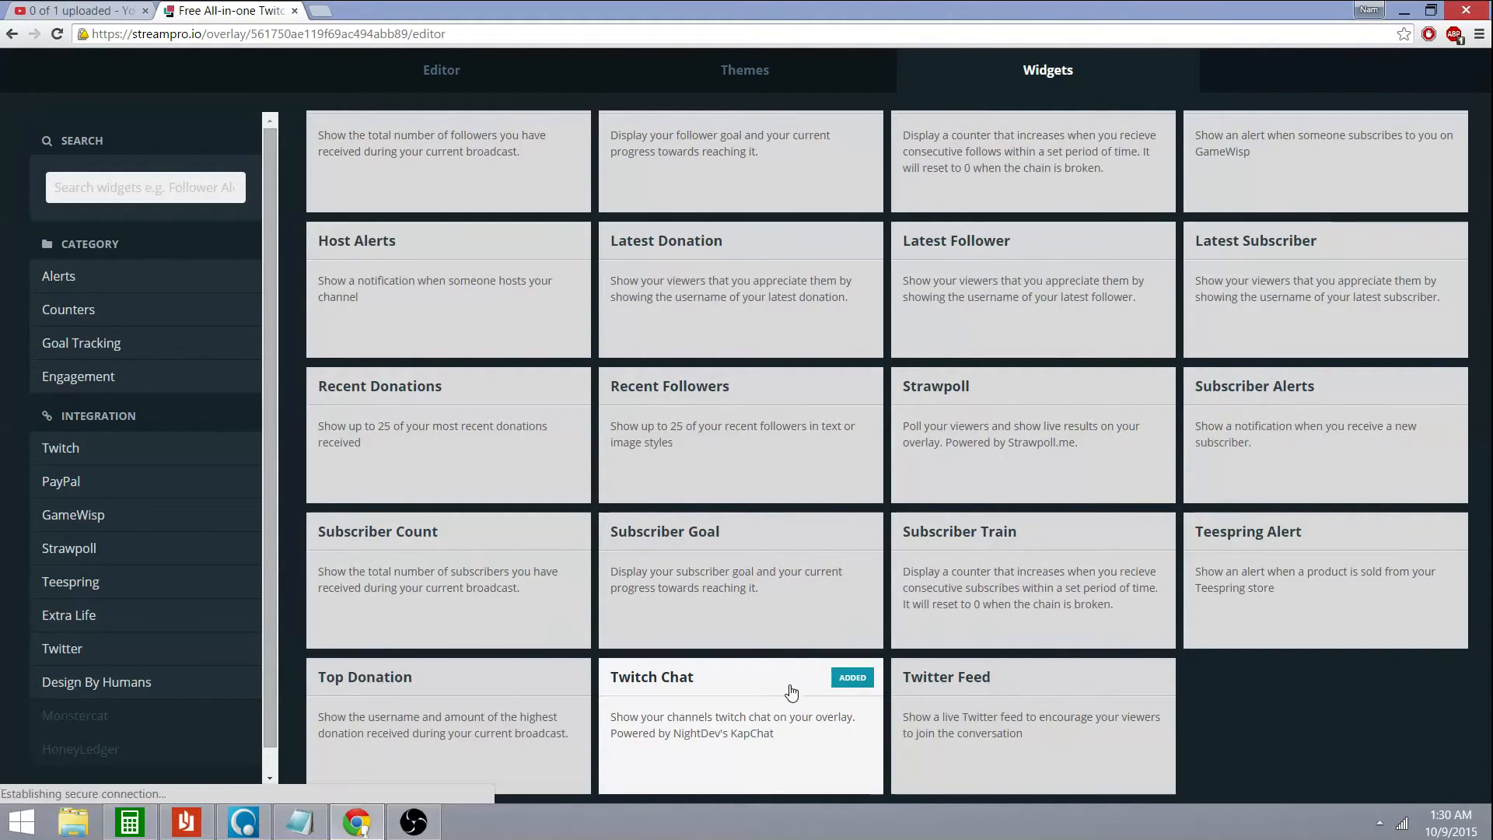
{"action": "scroll", "coordinate": [778, 696], "scroll_direction": "up", "scroll_amount": 3}
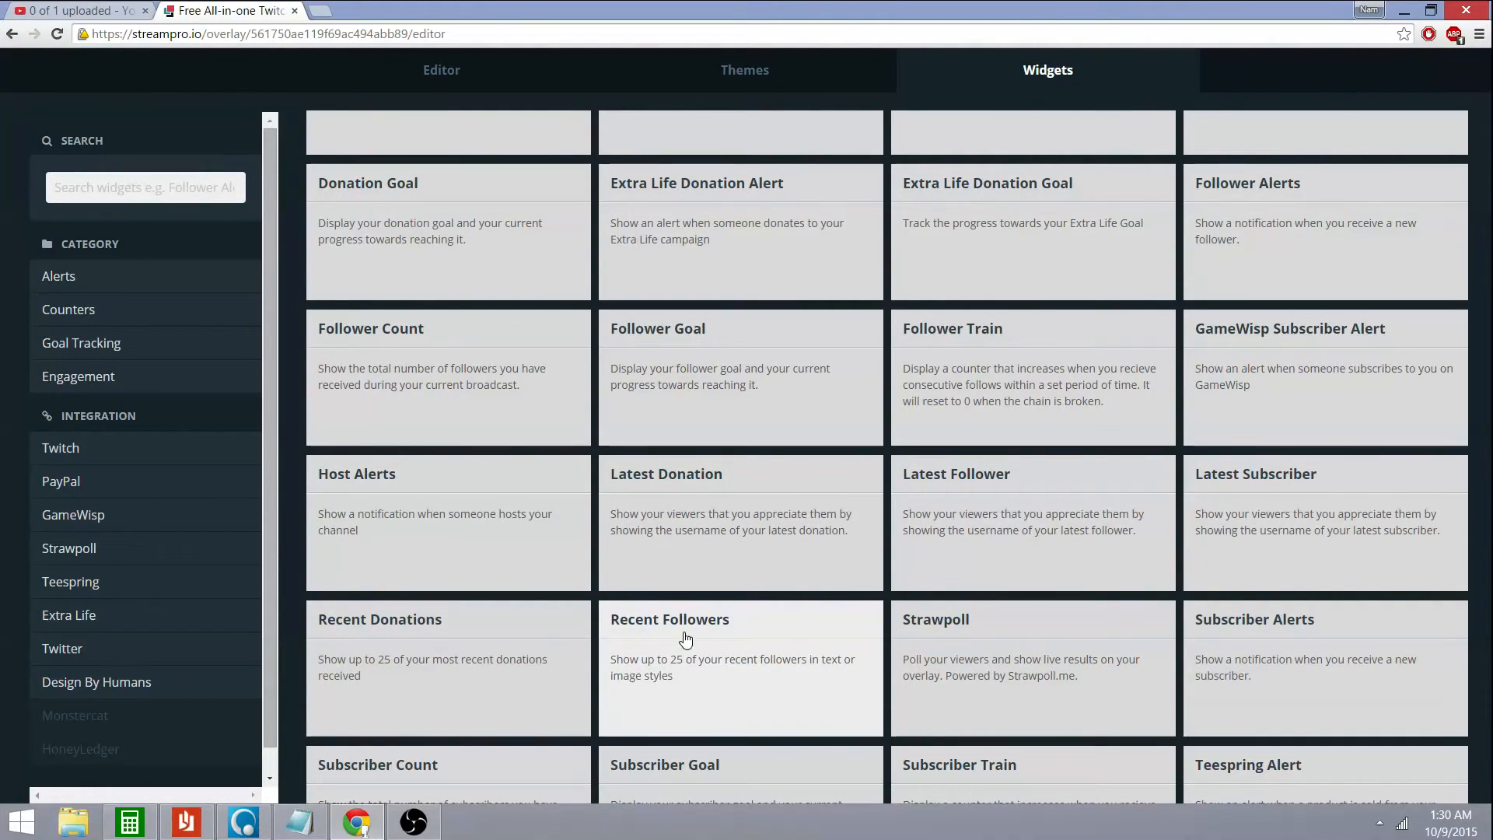
{"action": "scroll", "coordinate": [502, 459], "scroll_direction": "up", "scroll_amount": 3}
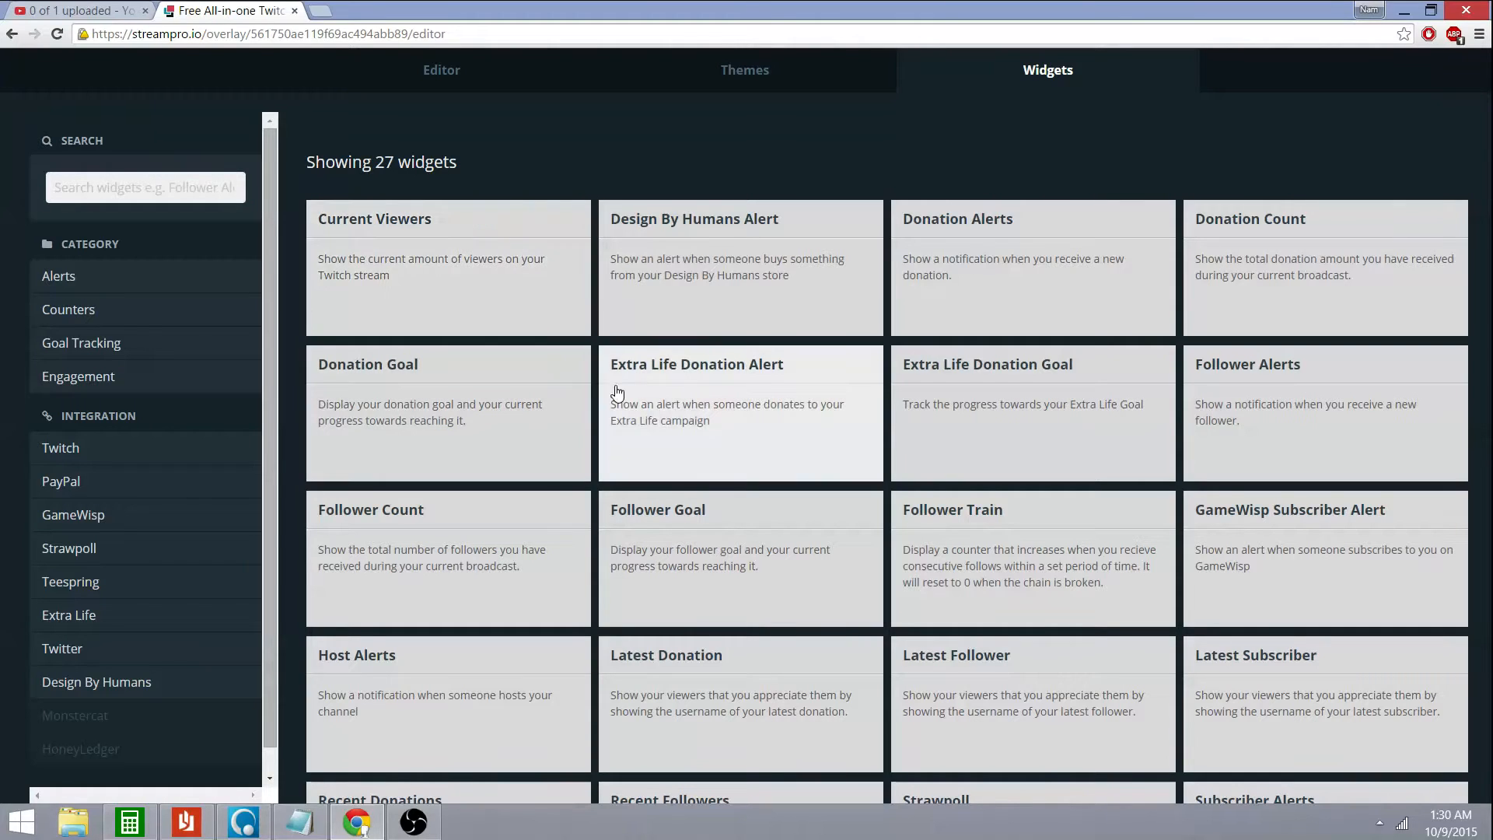
{"action": "left_click", "coordinate": [523, 283]}
{"action": "scroll", "coordinate": [863, 565], "scroll_direction": "down", "scroll_amount": 3}
{"action": "scroll", "coordinate": [866, 563], "scroll_direction": "down", "scroll_amount": 1}
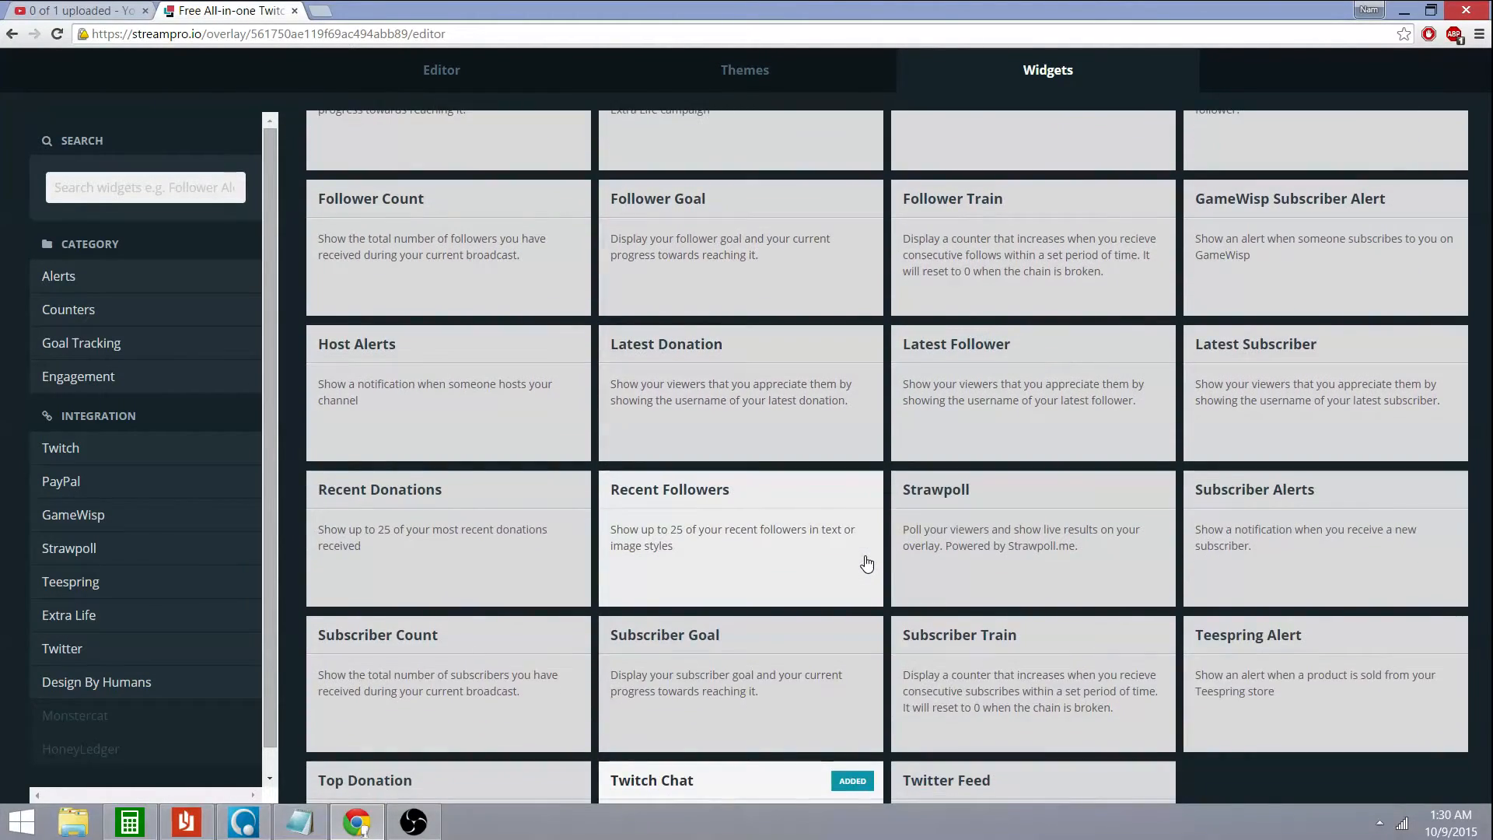
{"action": "left_click", "coordinate": [760, 538]}
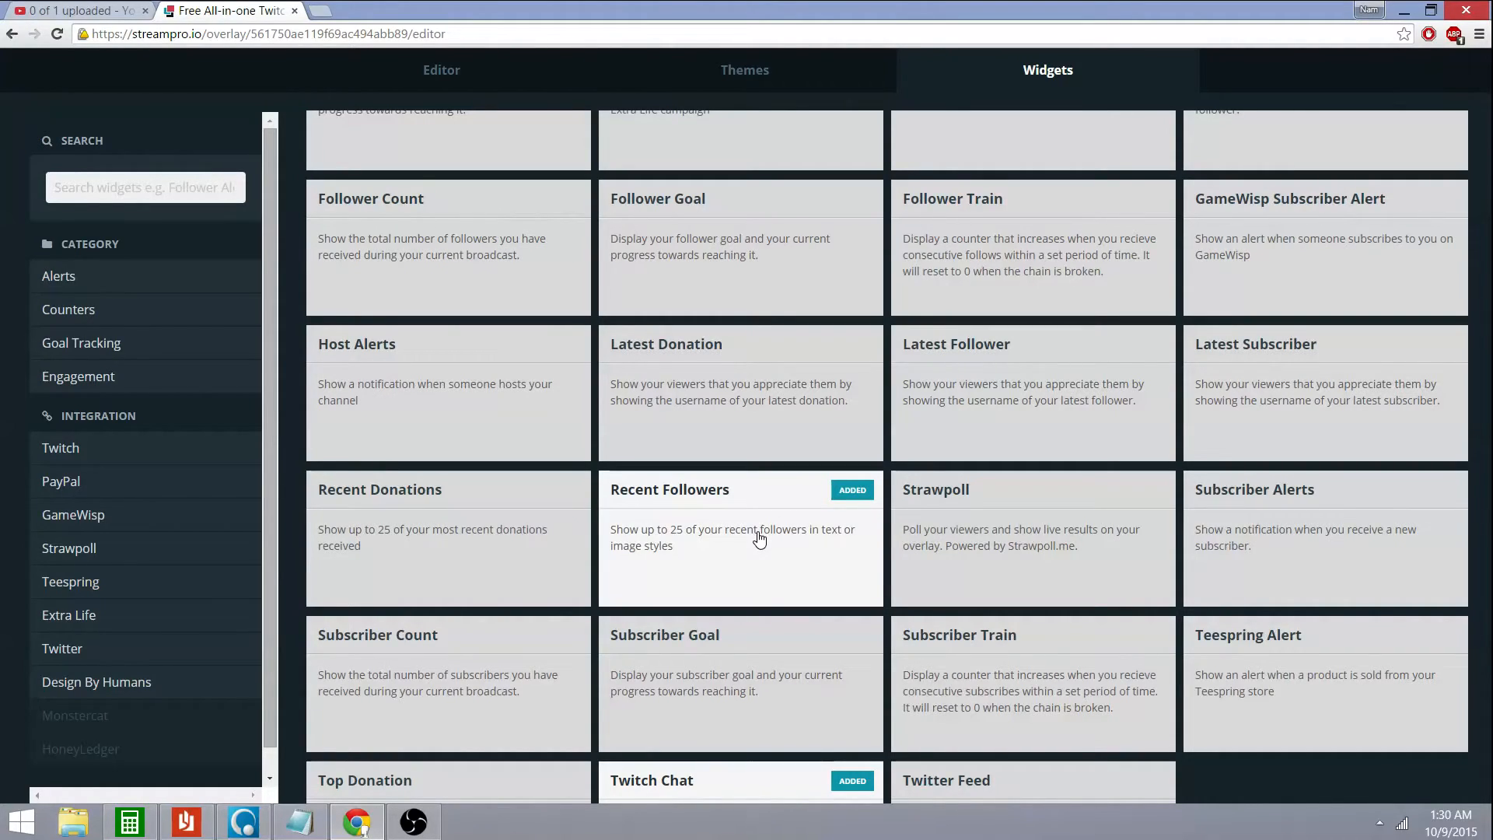
{"action": "scroll", "coordinate": [760, 538], "scroll_direction": "down", "scroll_amount": 1}
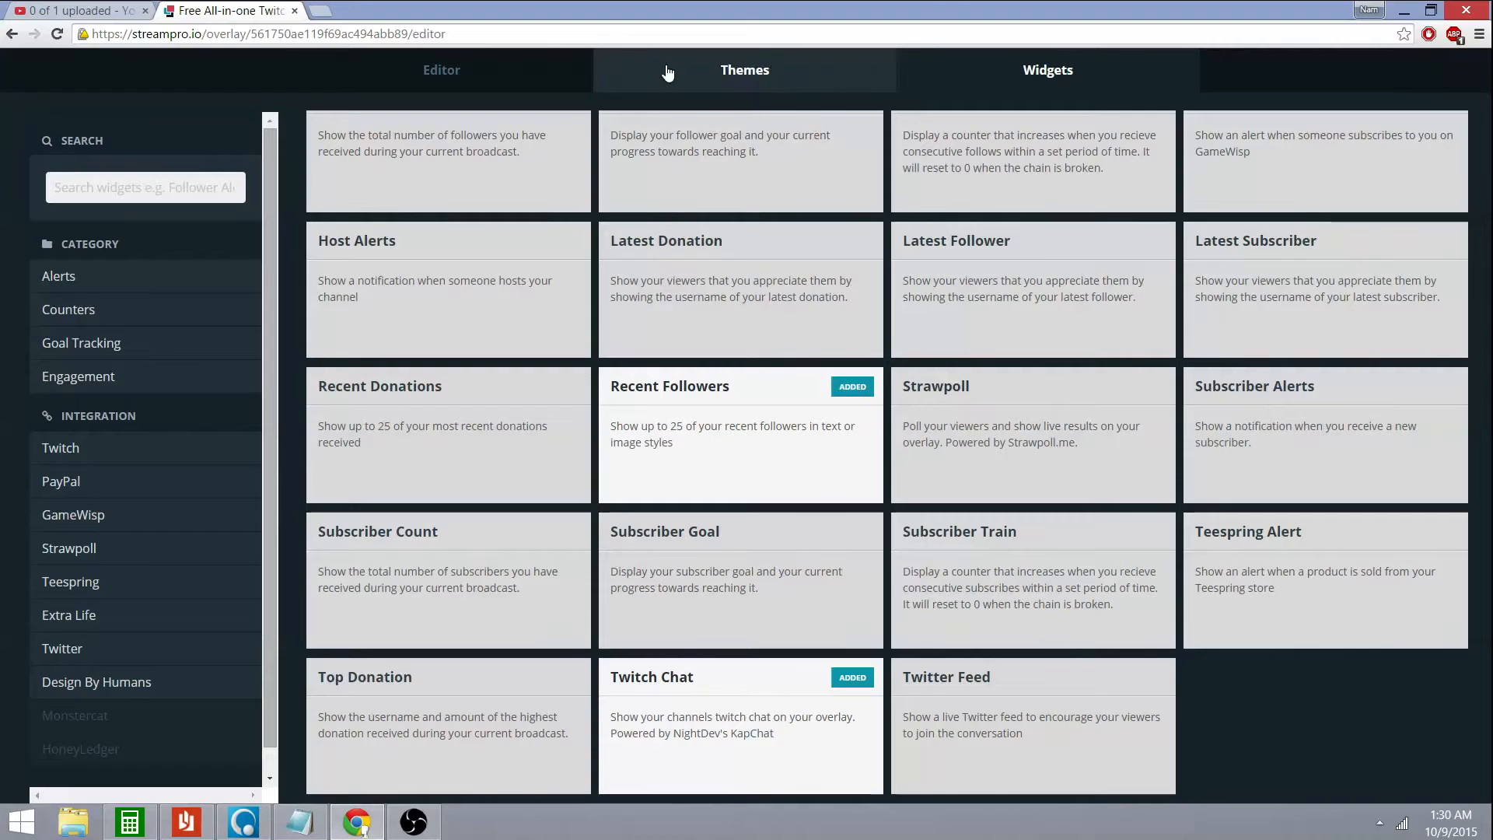
Drag Current Viewers to the lower-left, Recent Followers beside it, and Twitch Chat to the right edge
{"action": "left_click", "coordinate": [457, 69]}
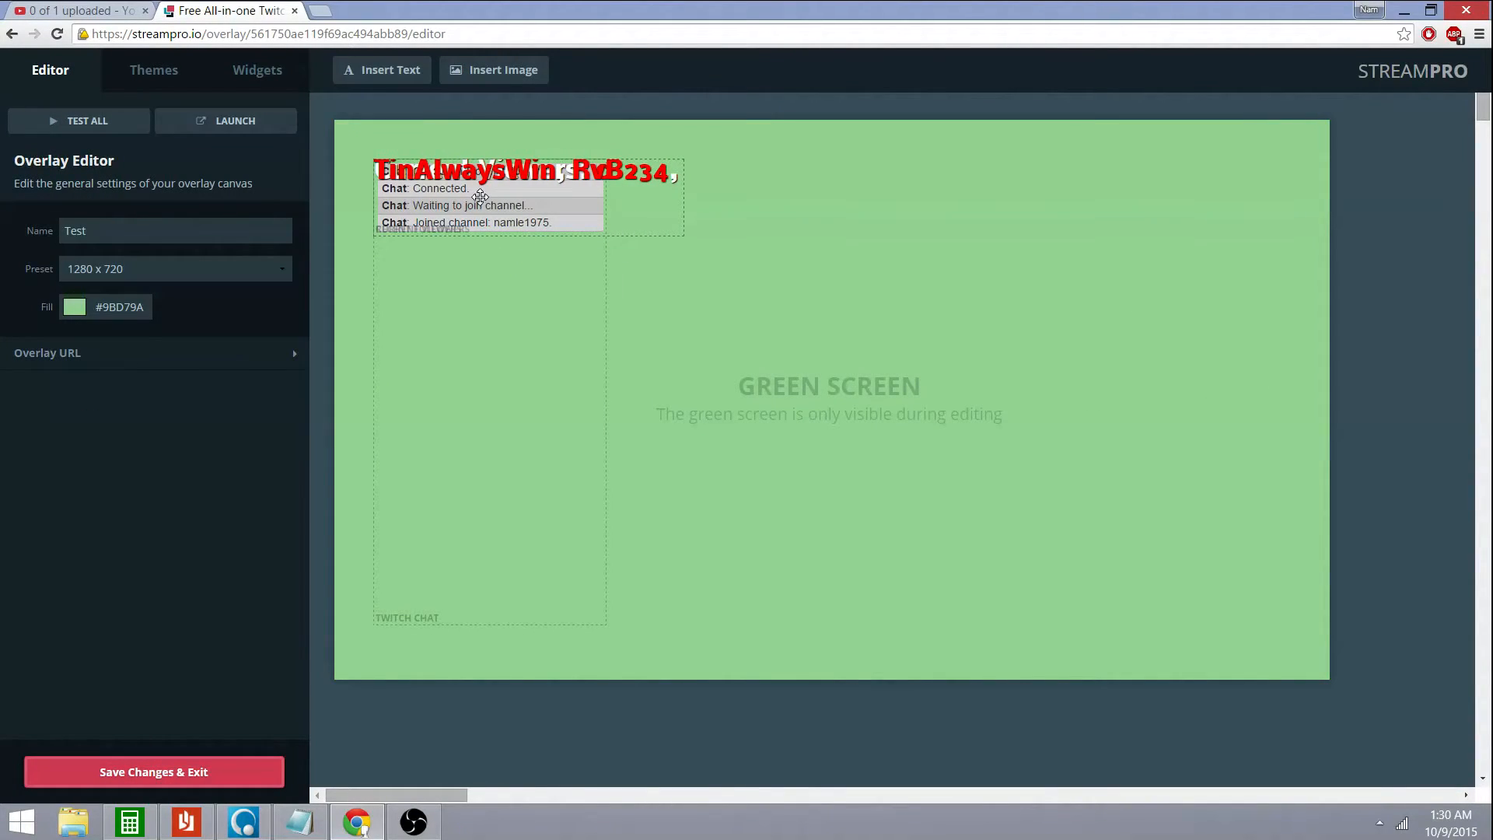
{"action": "left_click_drag", "start_coordinate": [480, 196], "coordinate": [789, 578]}
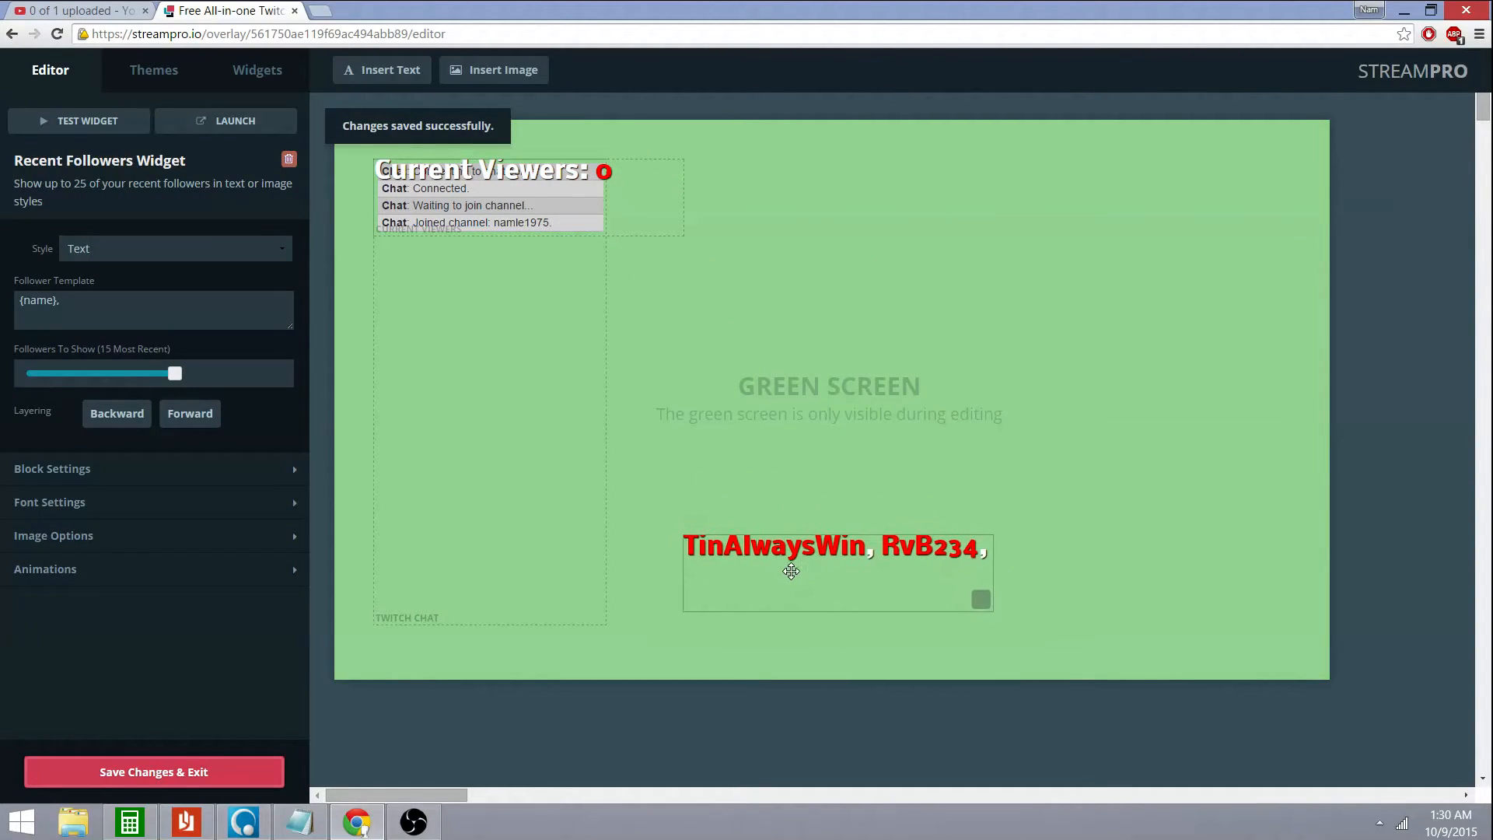
{"action": "left_click_drag", "start_coordinate": [493, 206], "coordinate": [726, 553]}
{"action": "left_click_drag", "start_coordinate": [463, 241], "coordinate": [1176, 243]}
{"action": "left_click_drag", "start_coordinate": [849, 506], "coordinate": [555, 586]}
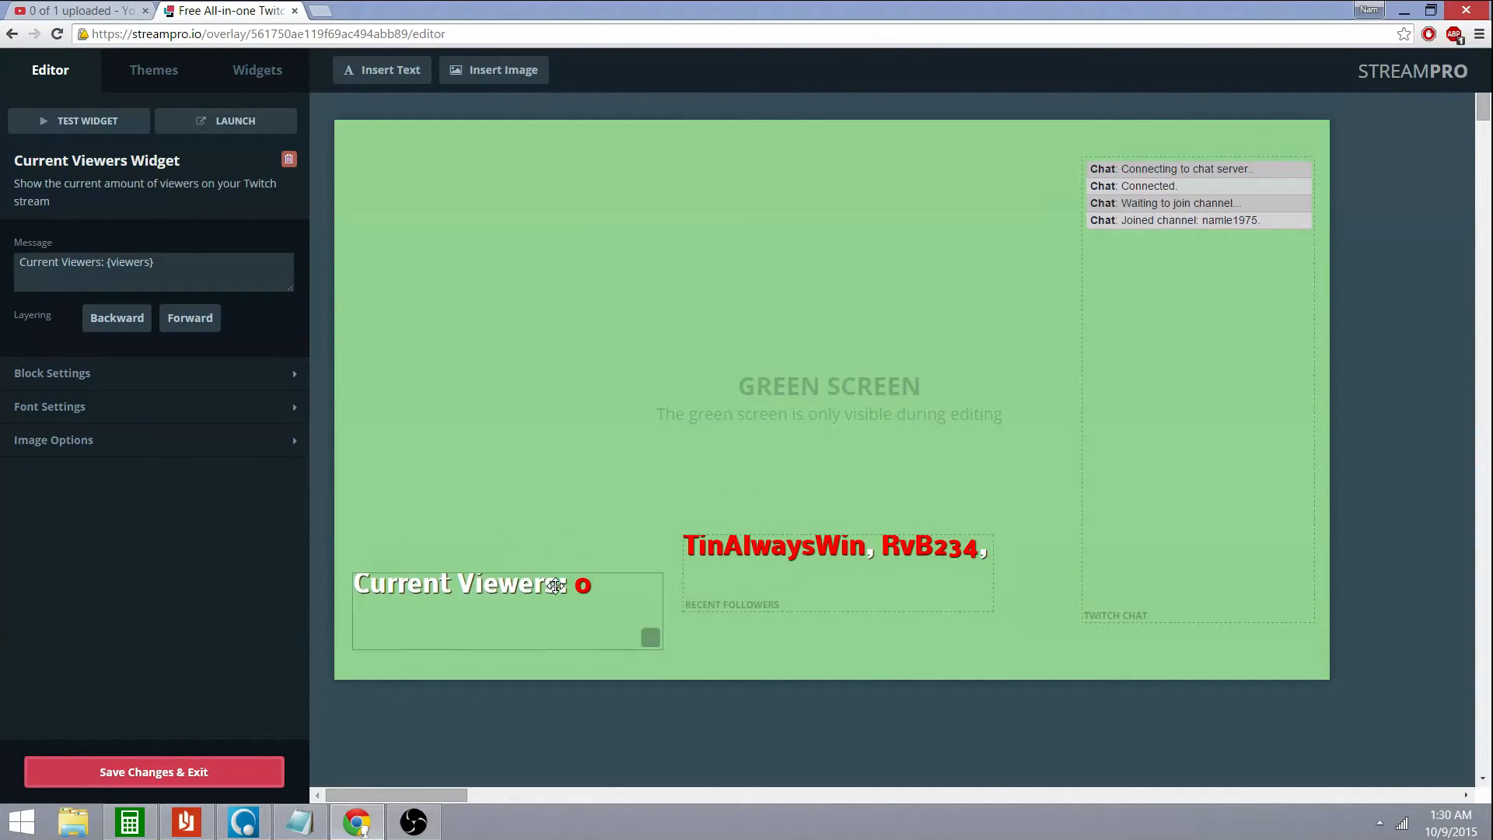
{"action": "left_click_drag", "start_coordinate": [782, 561], "coordinate": [780, 603]}
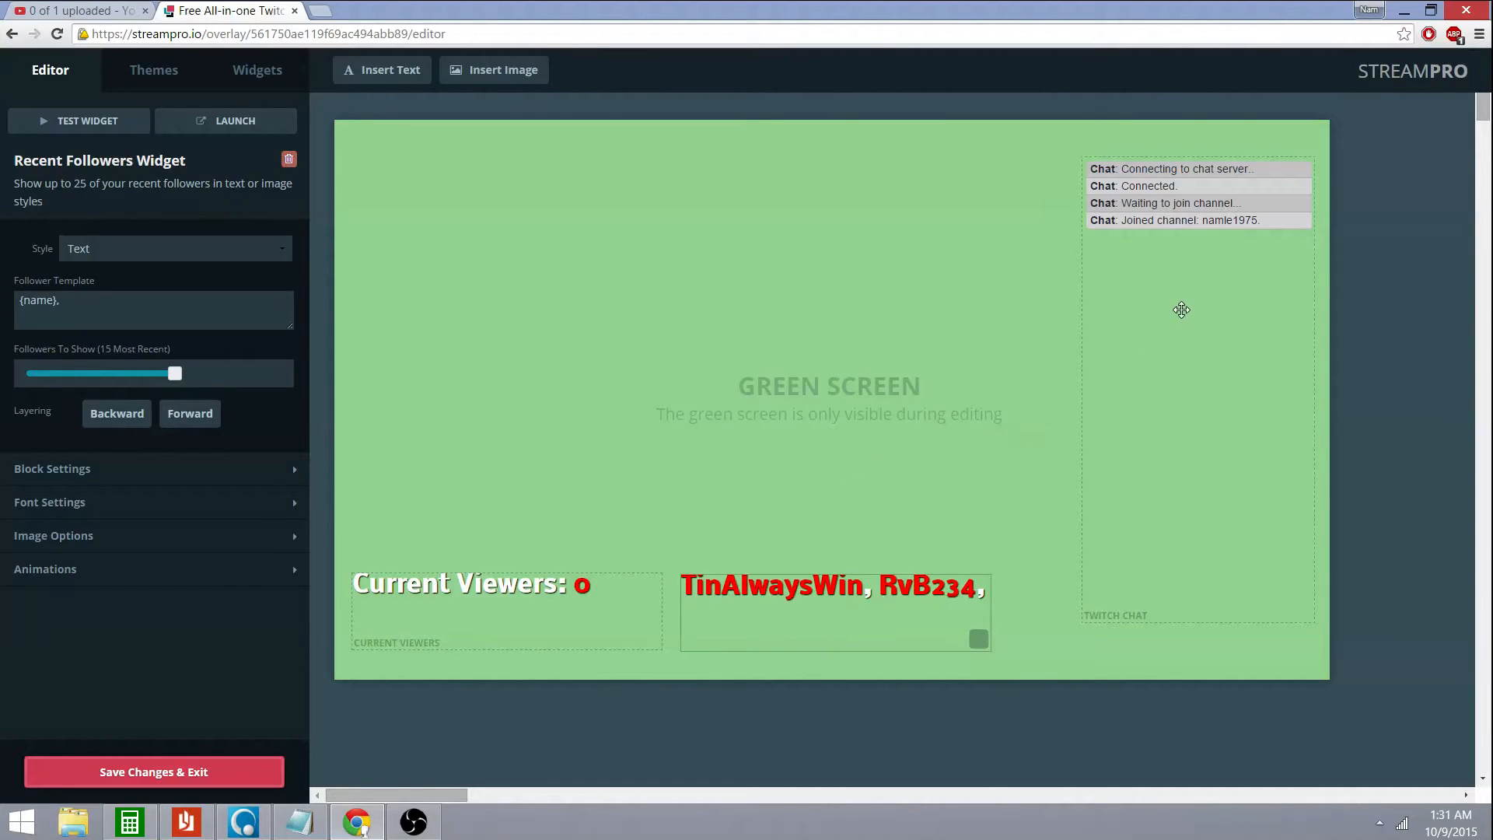
{"action": "left_click", "coordinate": [1190, 275]}
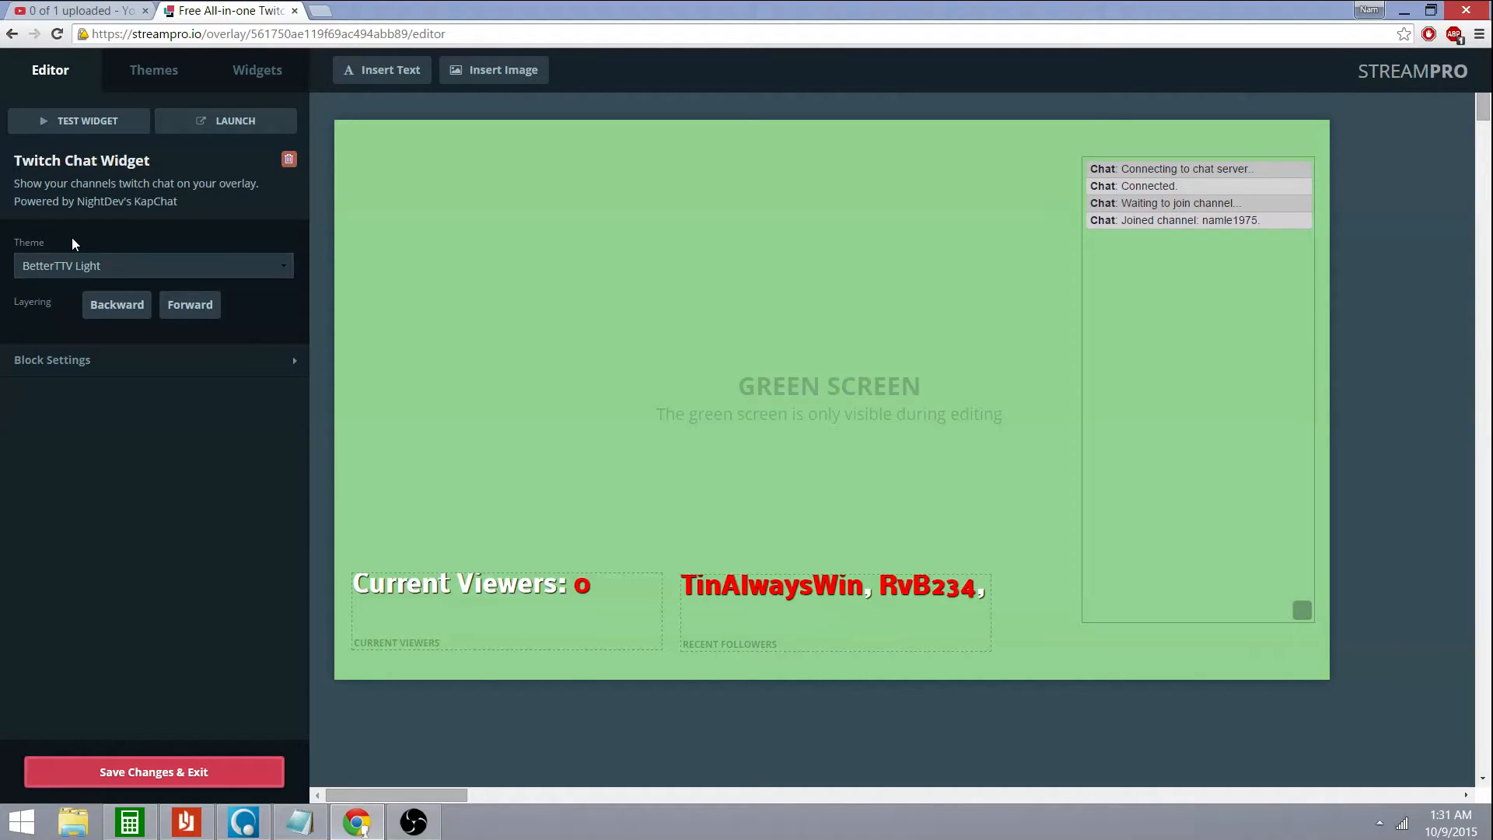
Try the BetterTTV Dark, BetterTTV Light and Dark chat themes on the Twitch Chat widget
{"action": "left_click", "coordinate": [287, 264]}
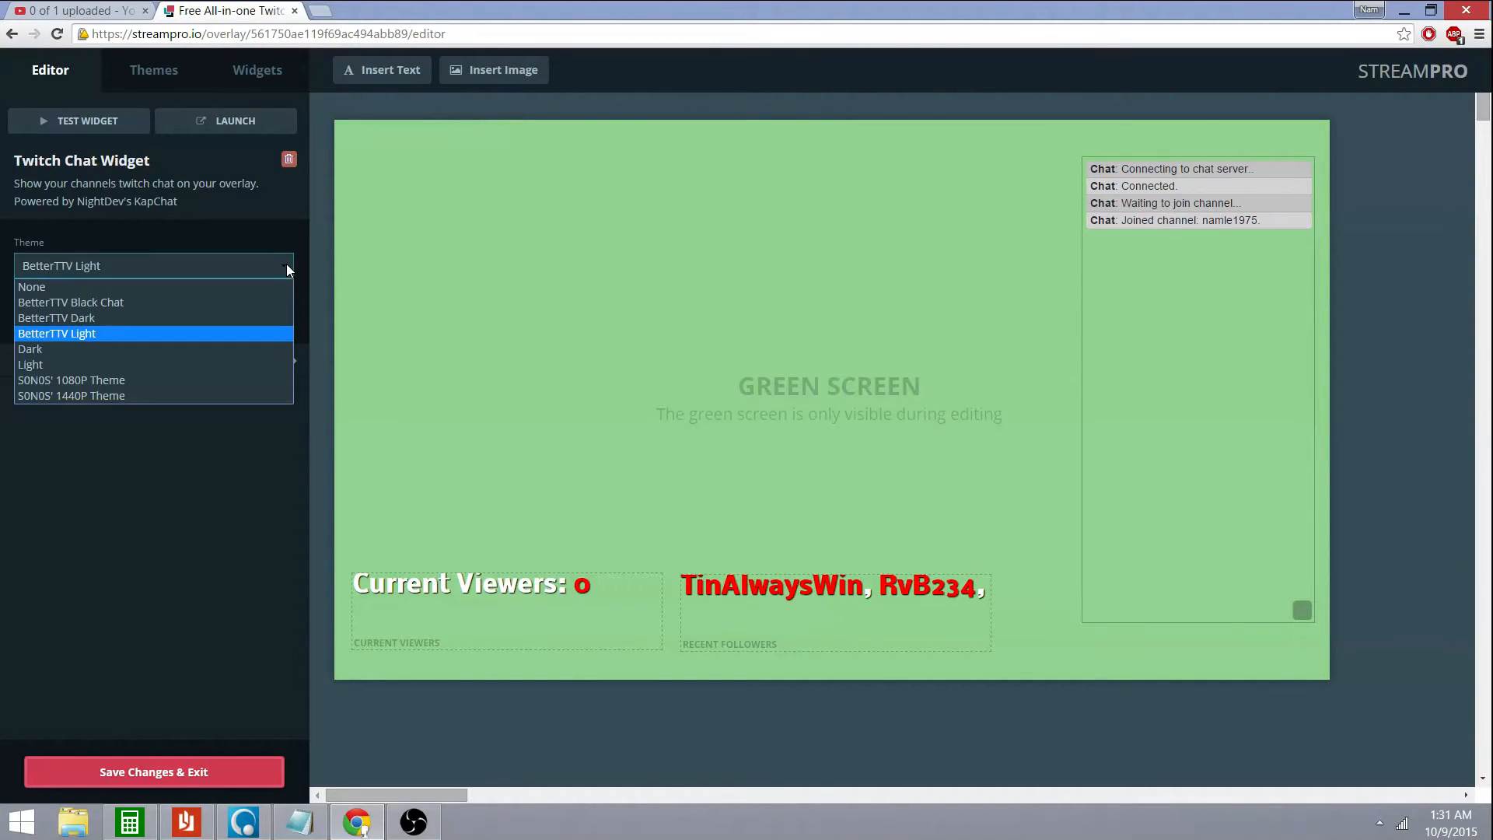
{"action": "left_click", "coordinate": [241, 315]}
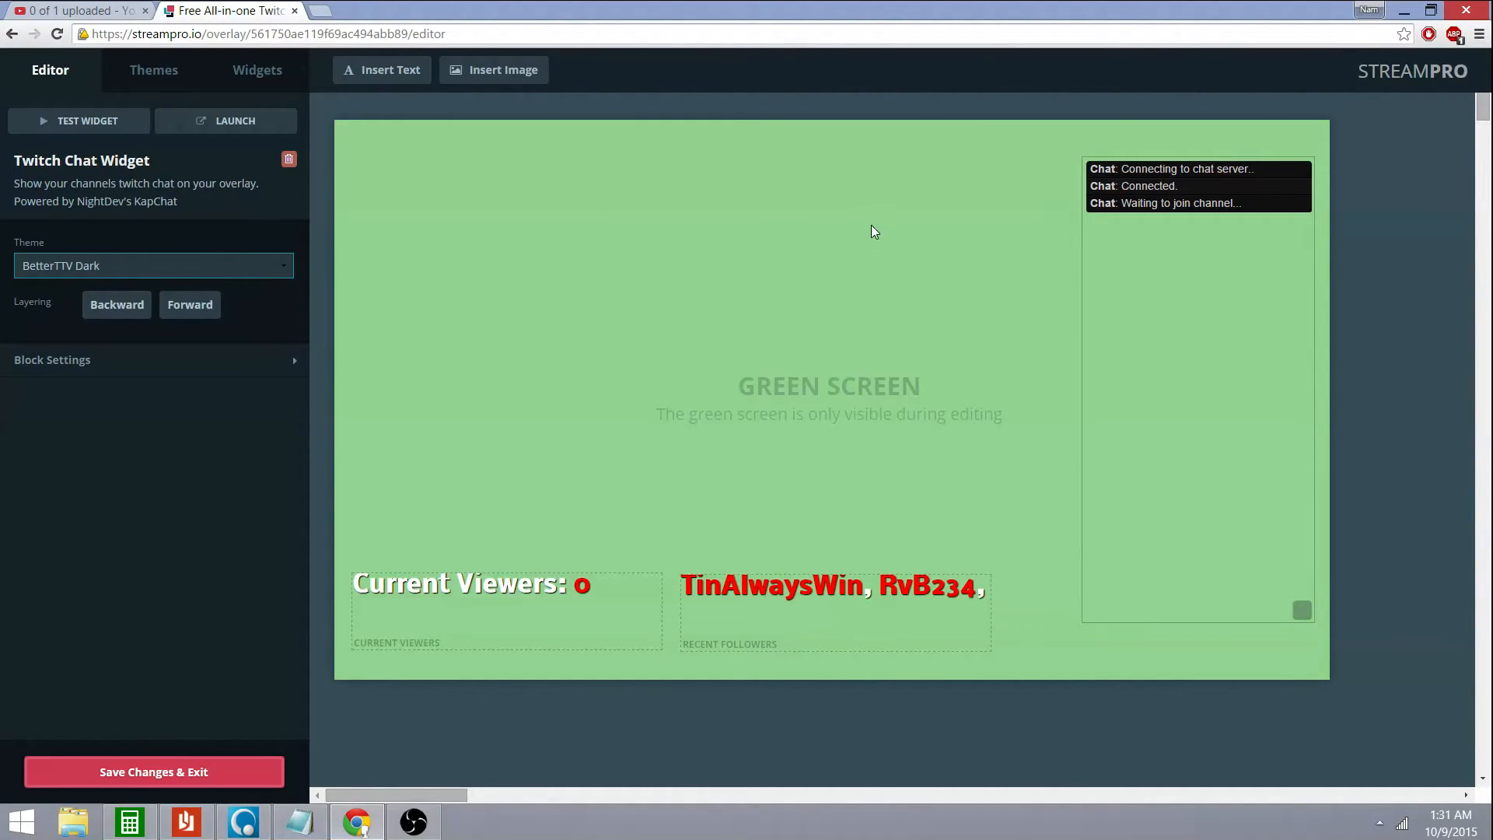
{"action": "left_click", "coordinate": [290, 267]}
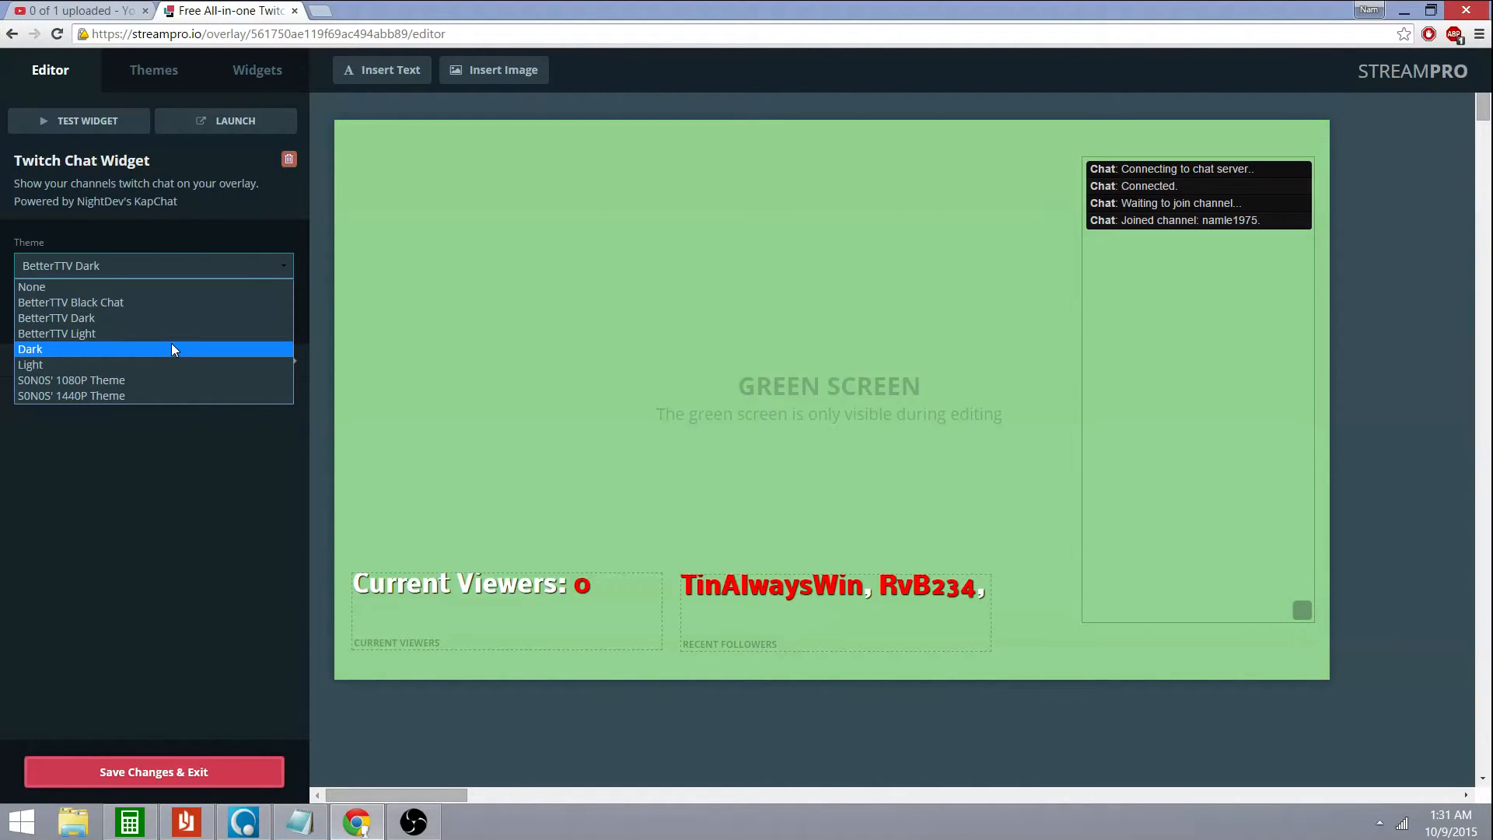
{"action": "left_click", "coordinate": [172, 335]}
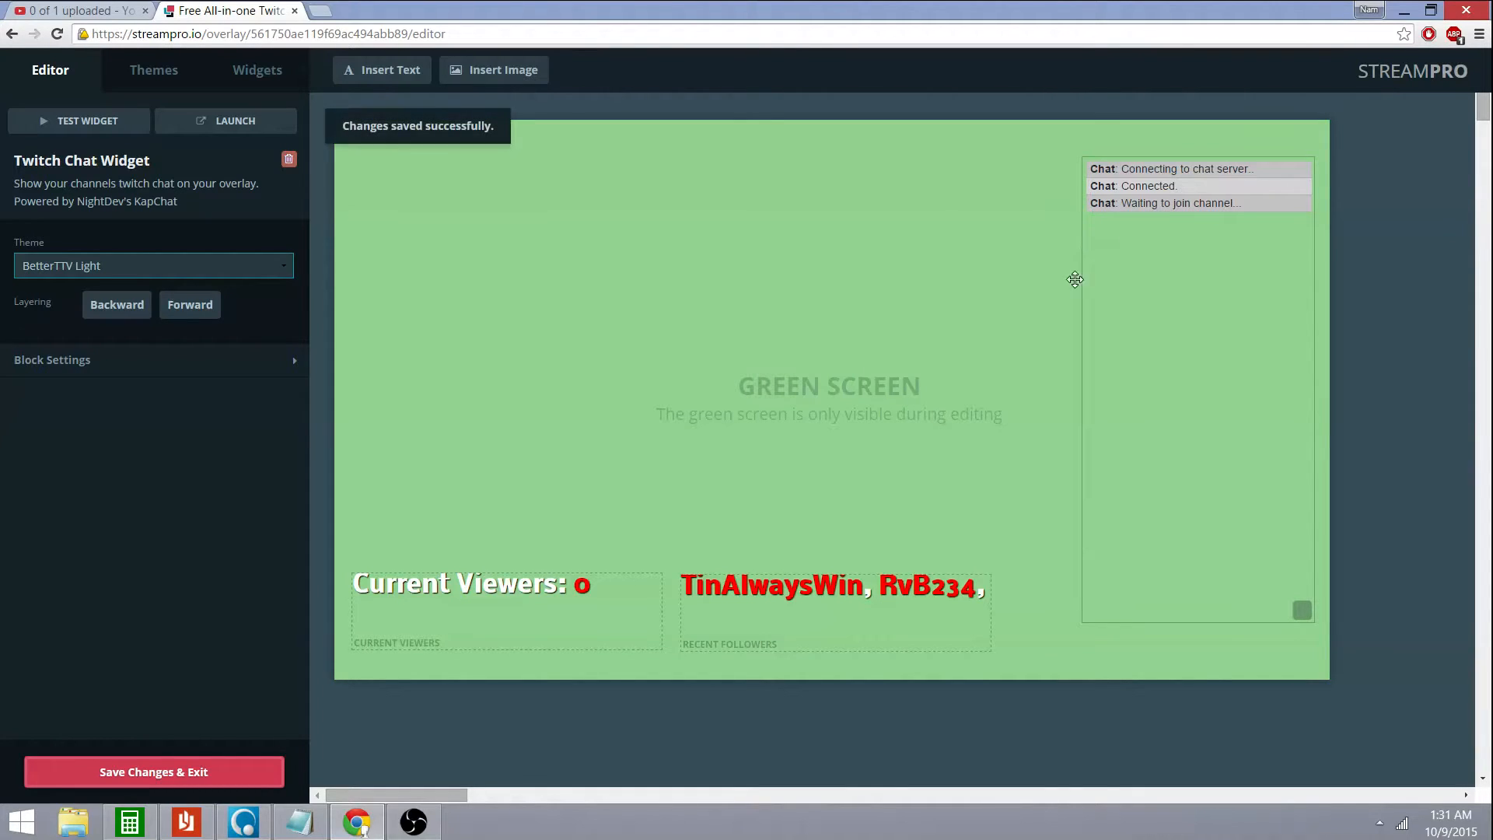
{"action": "left_click", "coordinate": [283, 264]}
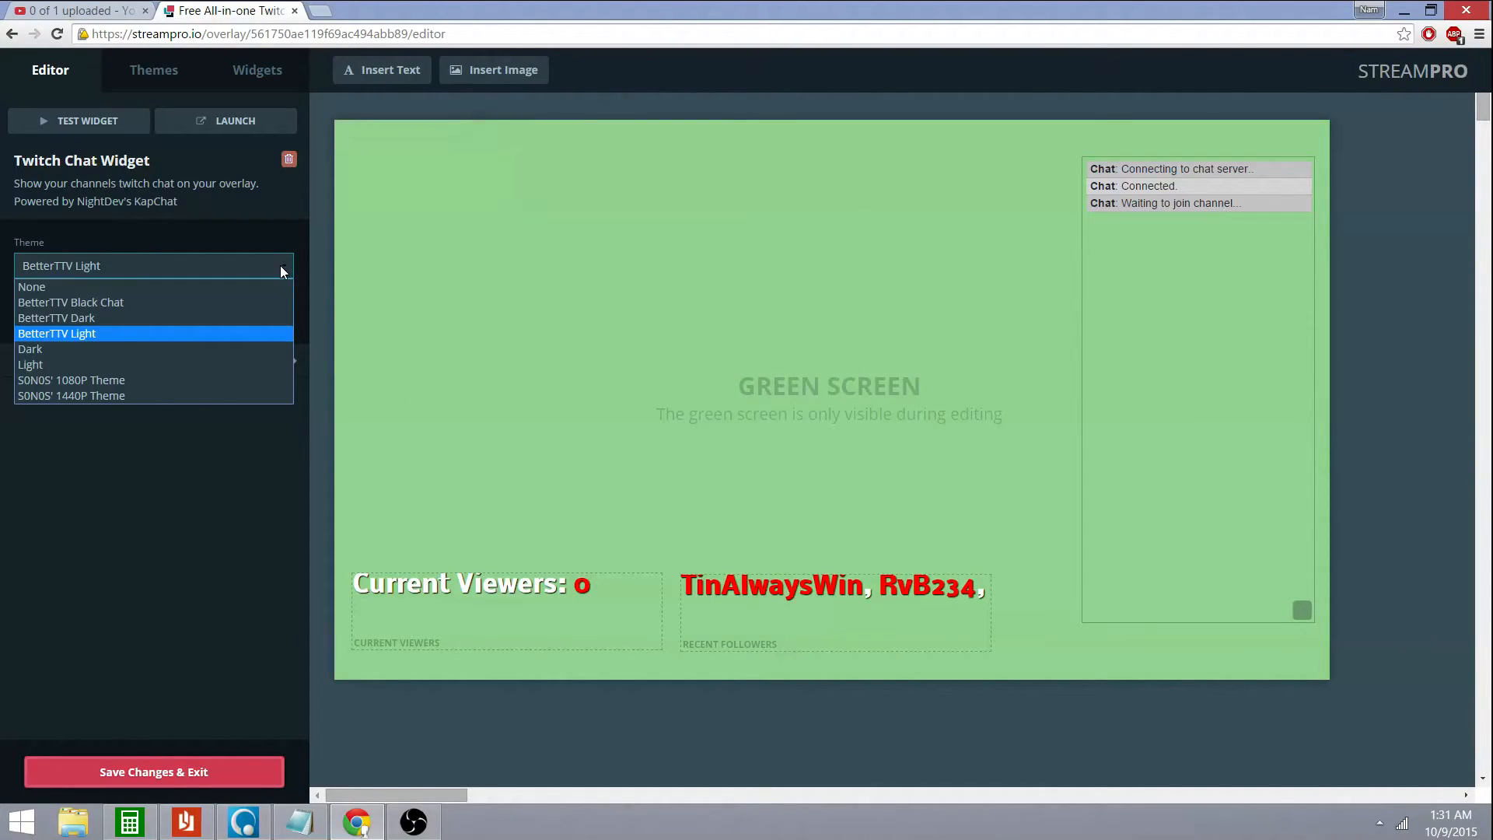
{"action": "left_click", "coordinate": [198, 355]}
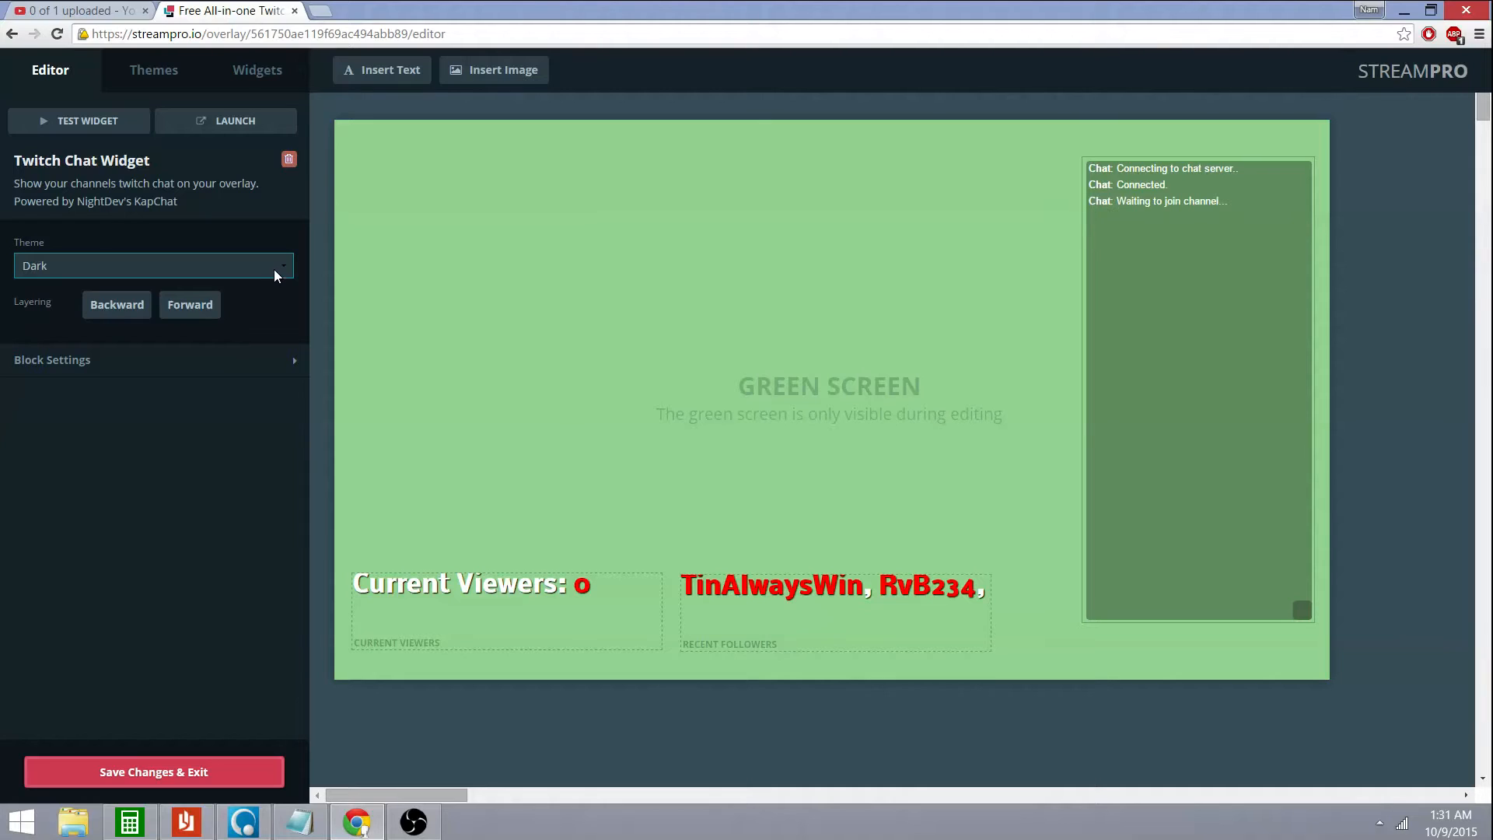
Expand Block Settings and apply the BetterTTV Black Chat theme
{"action": "left_click", "coordinate": [289, 364]}
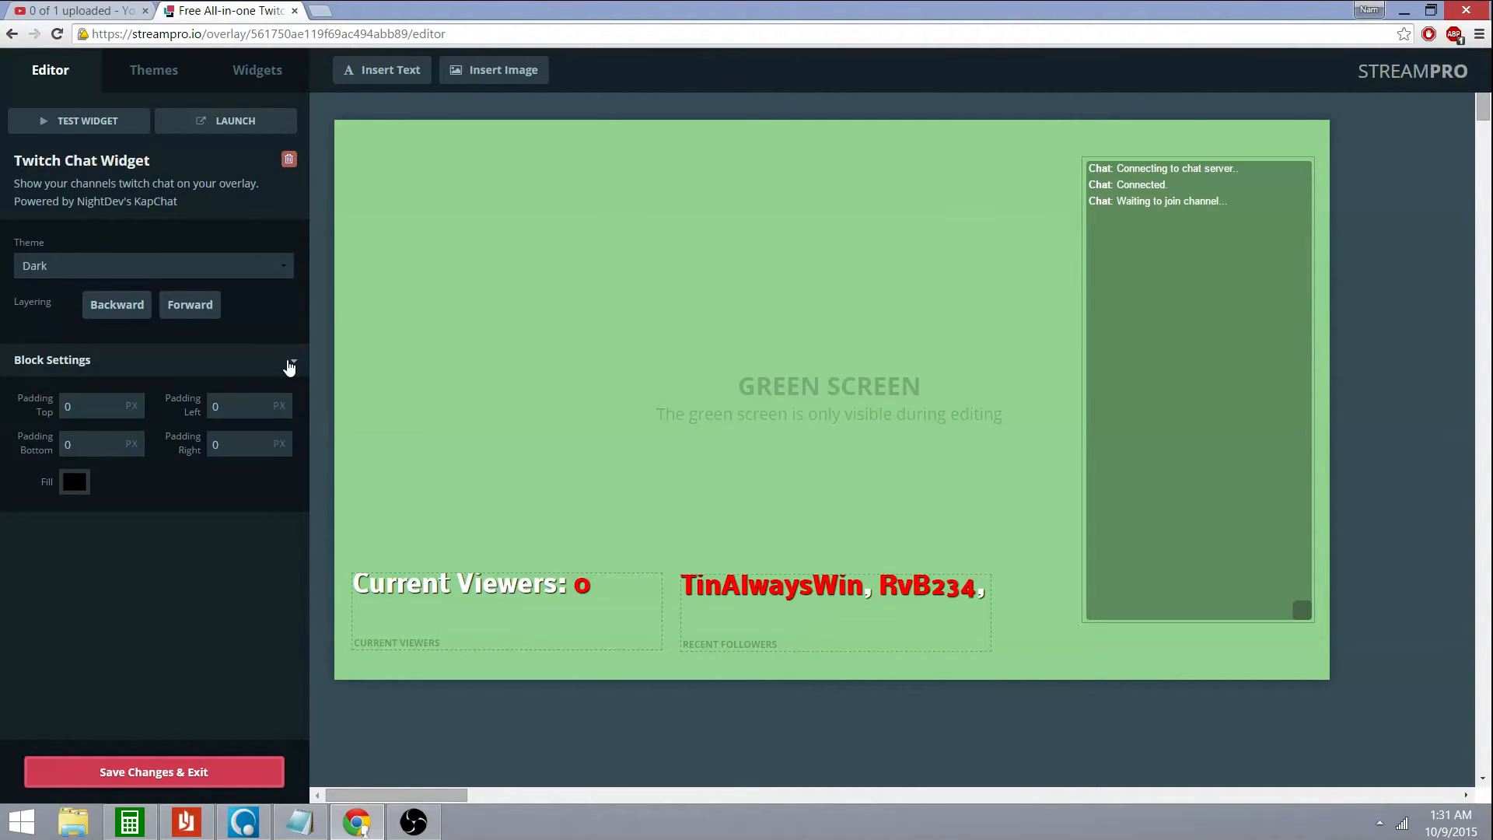
{"action": "left_click", "coordinate": [280, 267]}
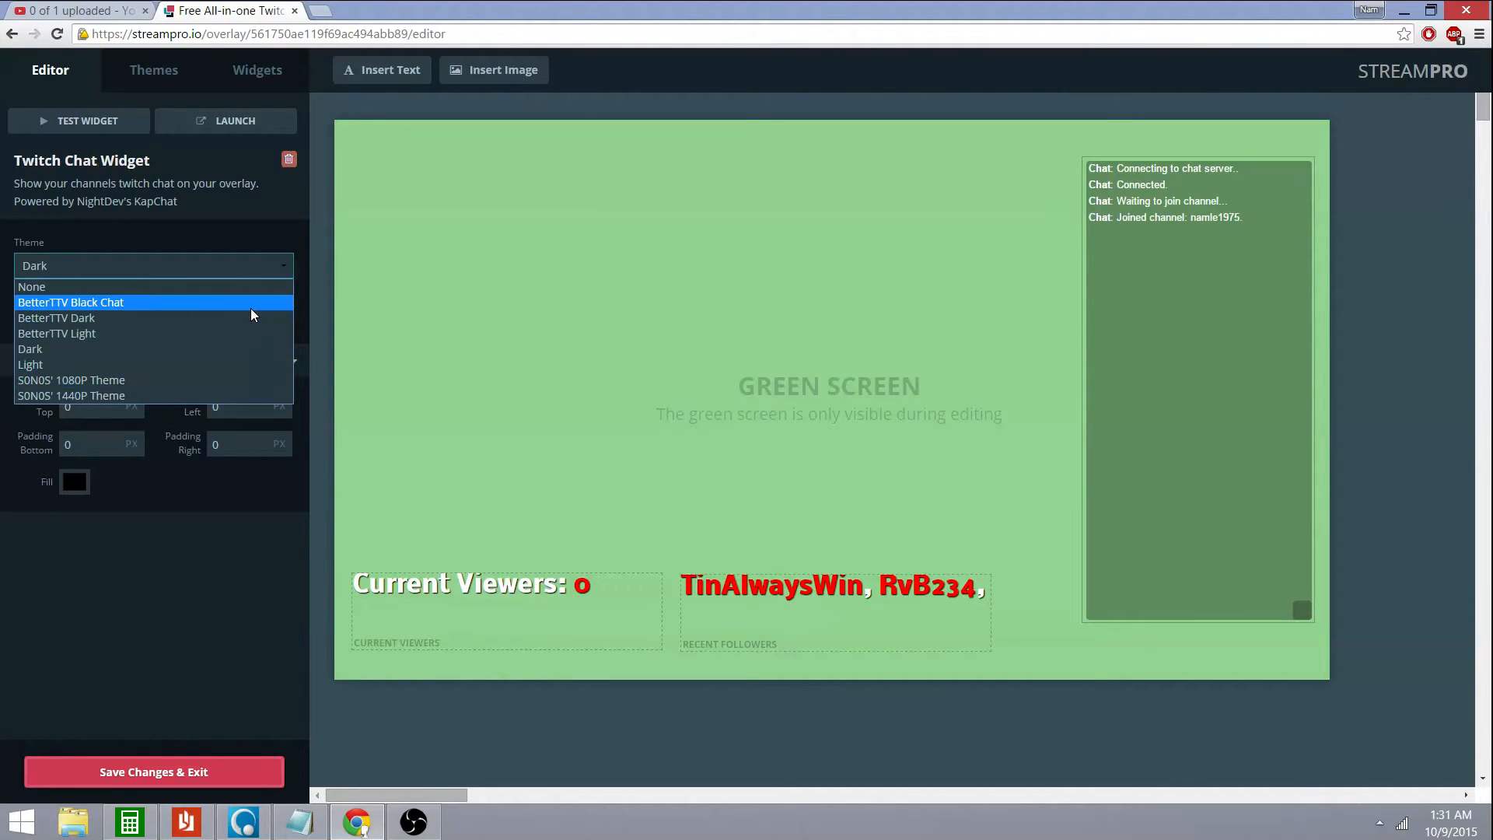
{"action": "left_click", "coordinate": [273, 244]}
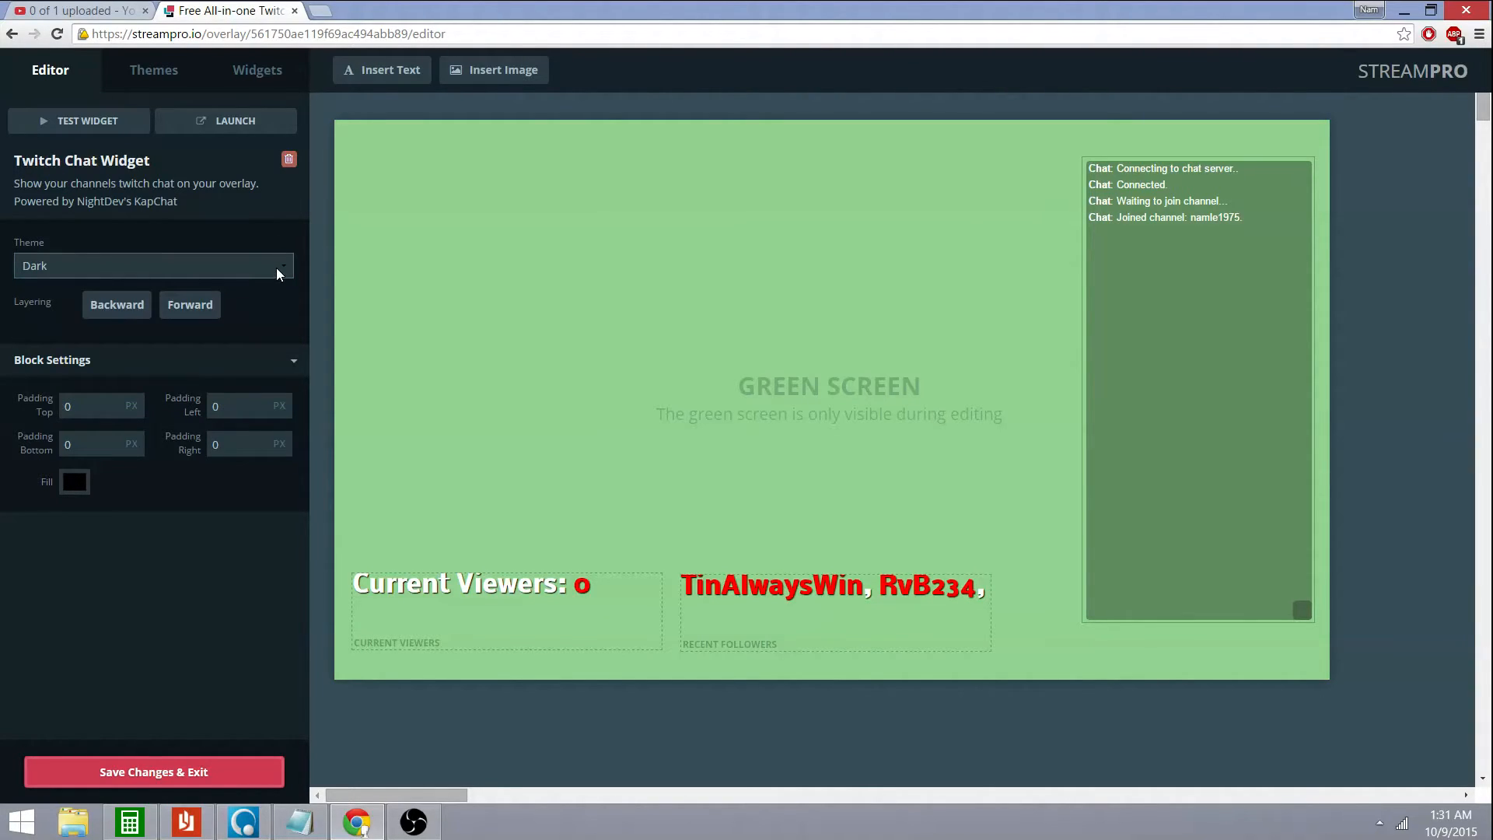
{"action": "left_click", "coordinate": [276, 268]}
{"action": "left_click", "coordinate": [240, 302]}
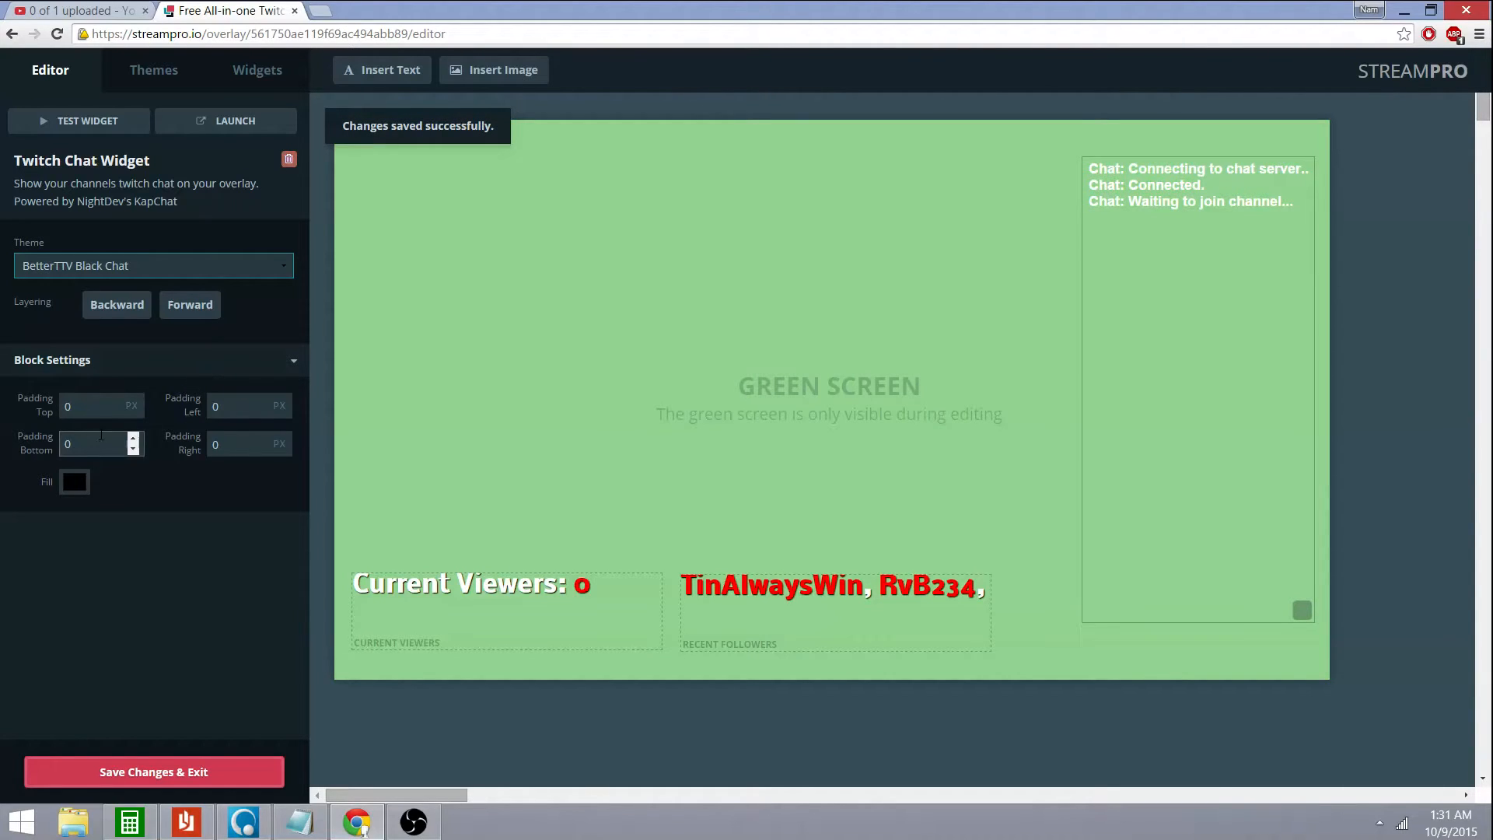
Set the chat widget's Fill colour opacity to zero so its background is fully transparent
{"action": "left_click", "coordinate": [73, 488]}
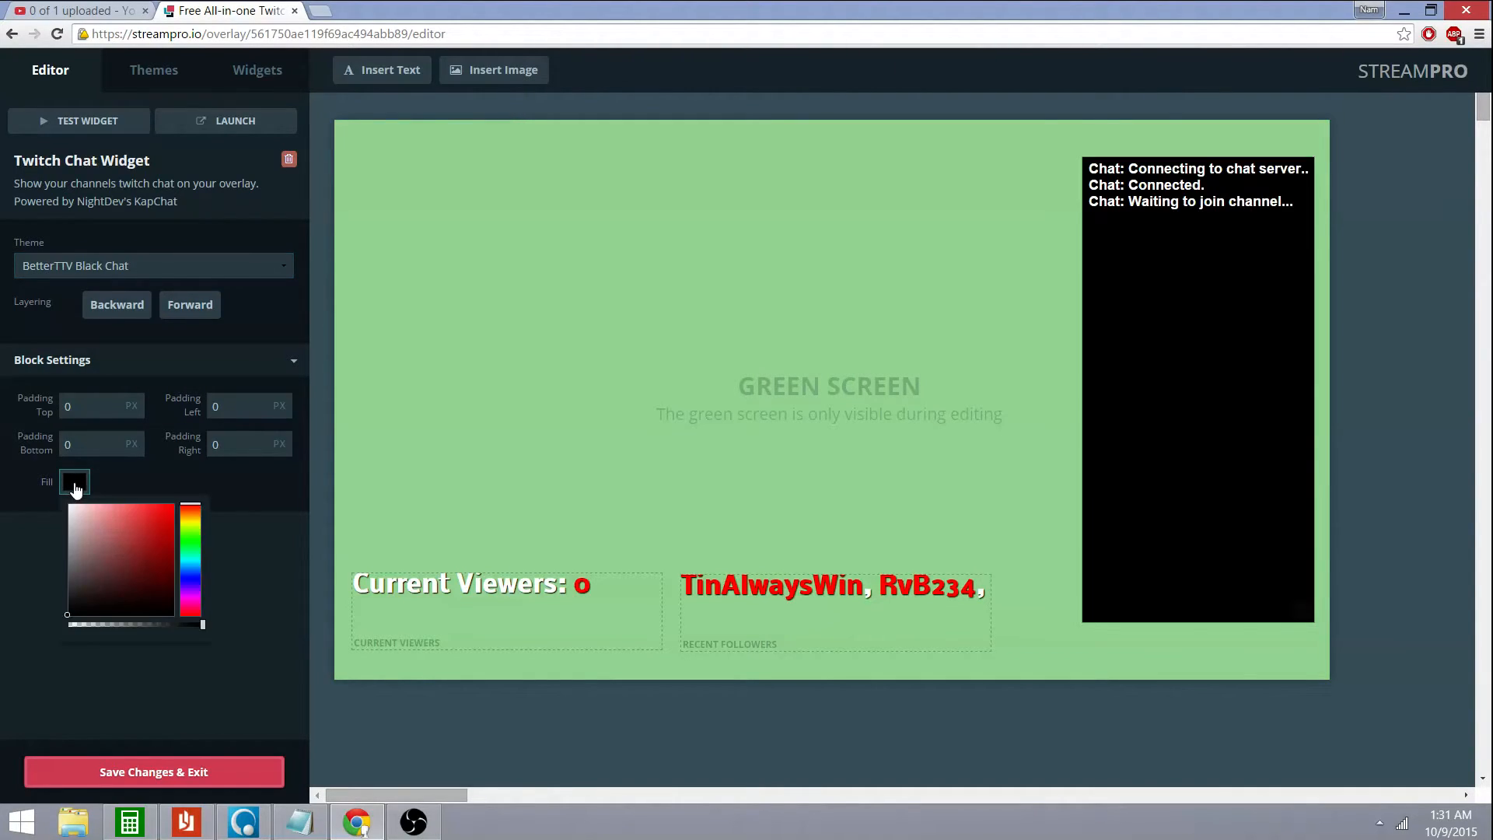
{"action": "mouse_move", "coordinate": [114, 555]}
{"action": "left_mouse_down"}
{"action": "mouse_move", "coordinate": [142, 544]}
{"action": "mouse_move", "coordinate": [194, 561]}
{"action": "left_mouse_up"}
{"action": "left_click", "coordinate": [143, 536]}
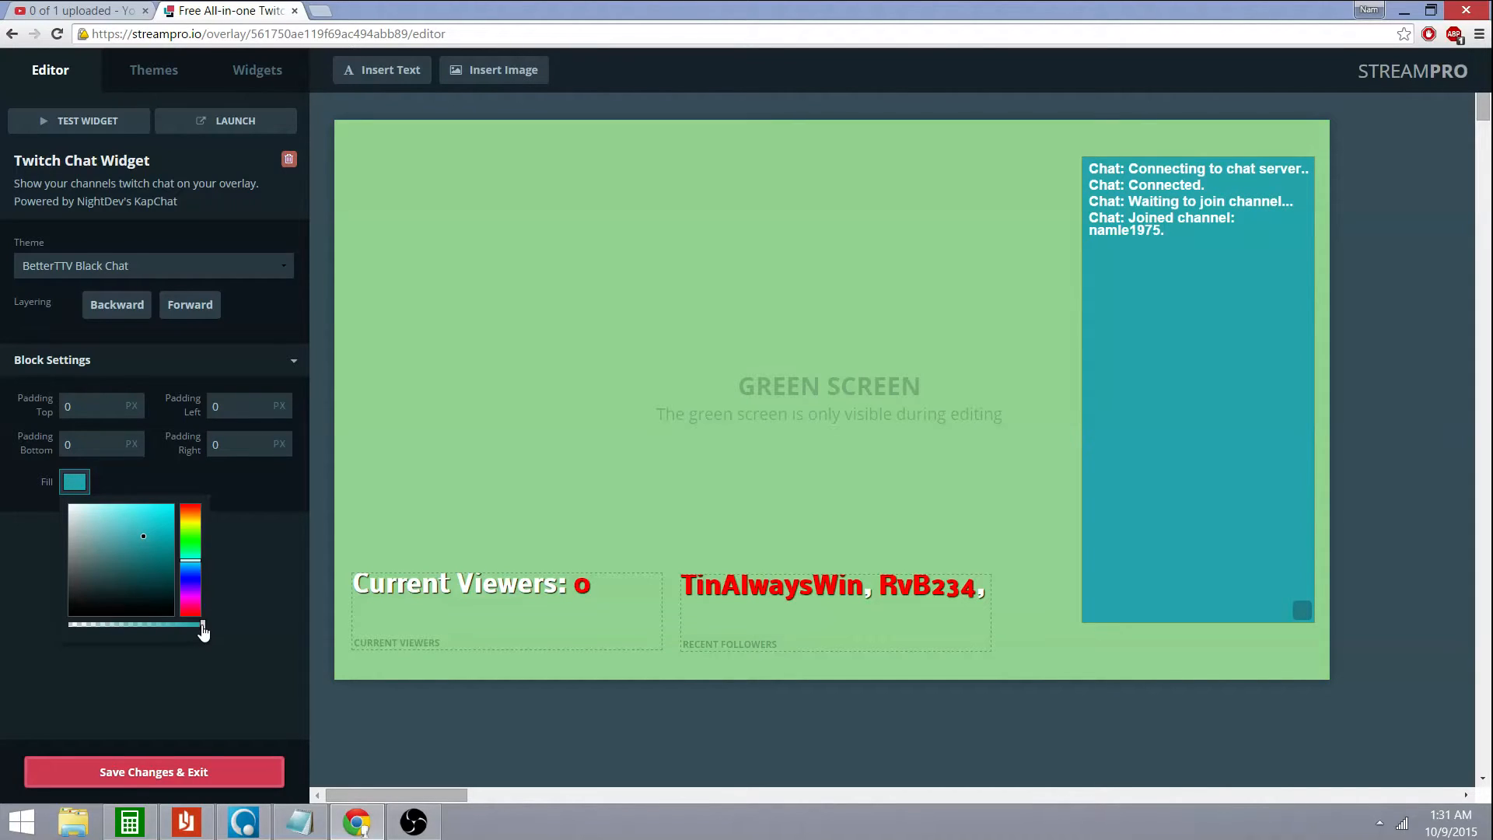
{"action": "mouse_move", "coordinate": [202, 632]}
{"action": "left_mouse_down"}
{"action": "mouse_move", "coordinate": [65, 624]}
{"action": "mouse_move", "coordinate": [207, 636]}
{"action": "left_mouse_up"}
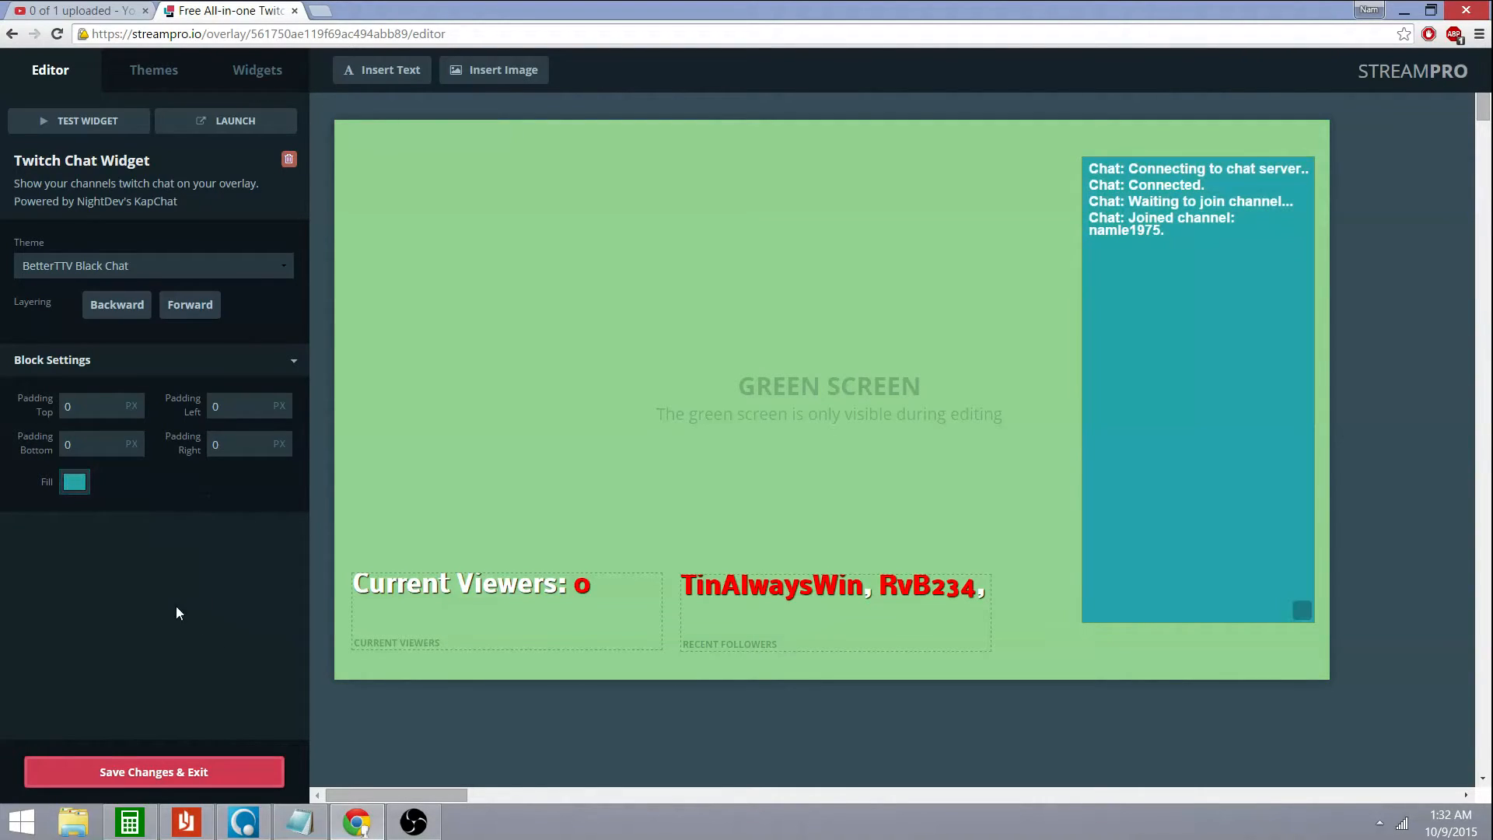
{"action": "left_click", "coordinate": [76, 482]}
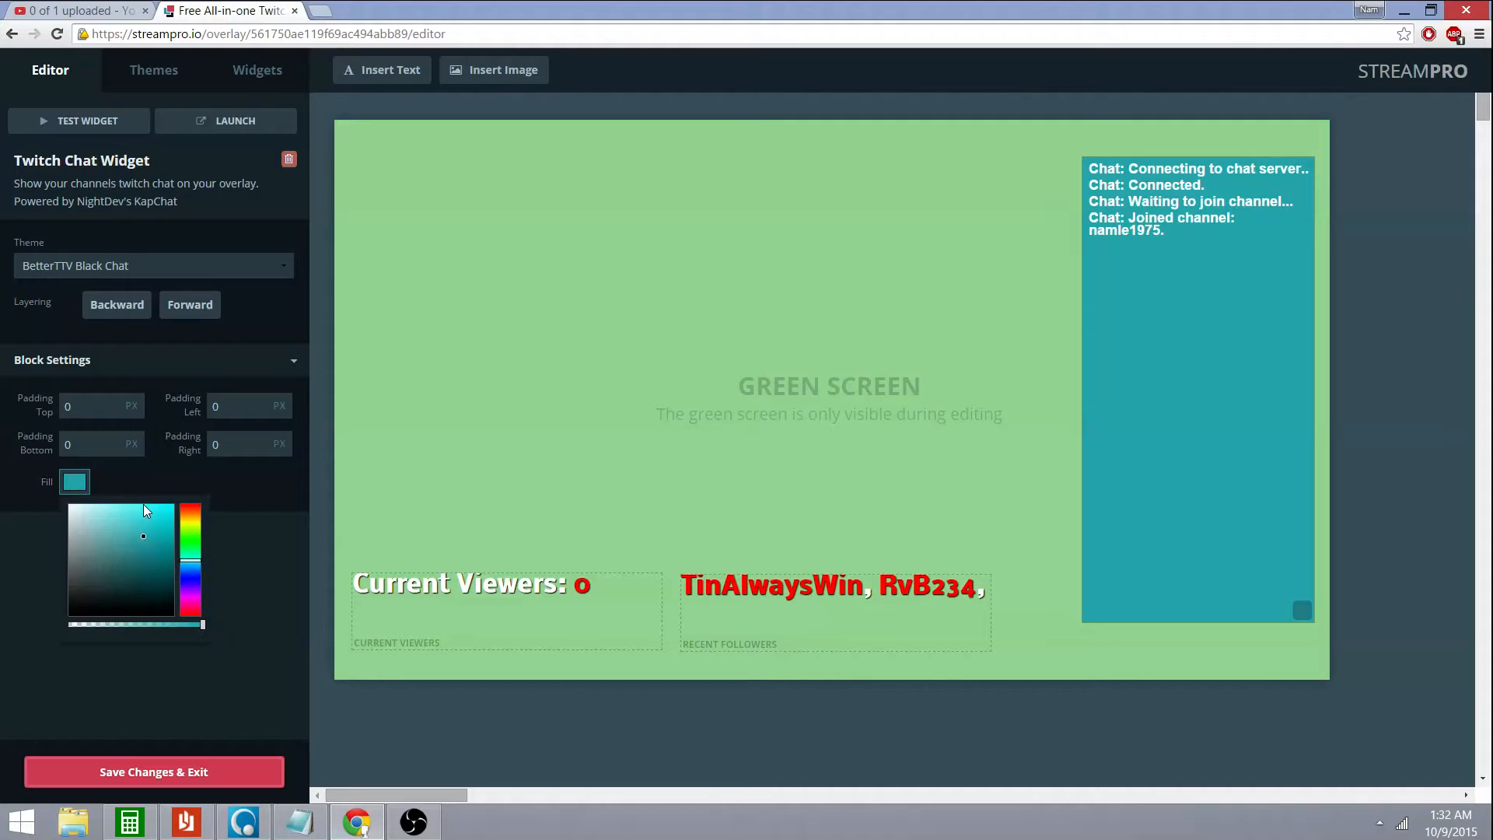
{"action": "left_click", "coordinate": [73, 509]}
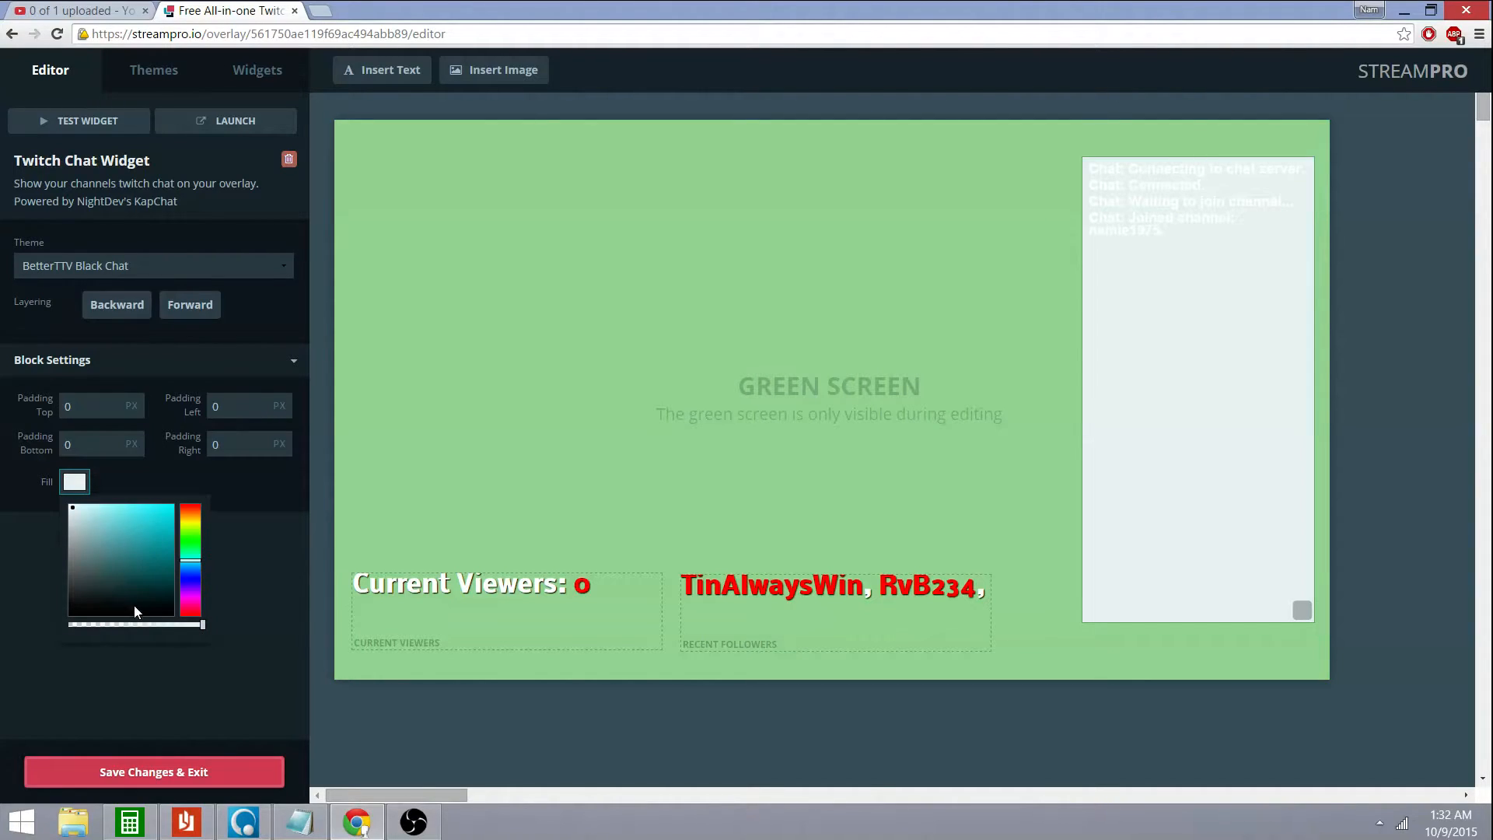
{"action": "left_click_drag", "start_coordinate": [199, 625], "coordinate": [69, 626]}
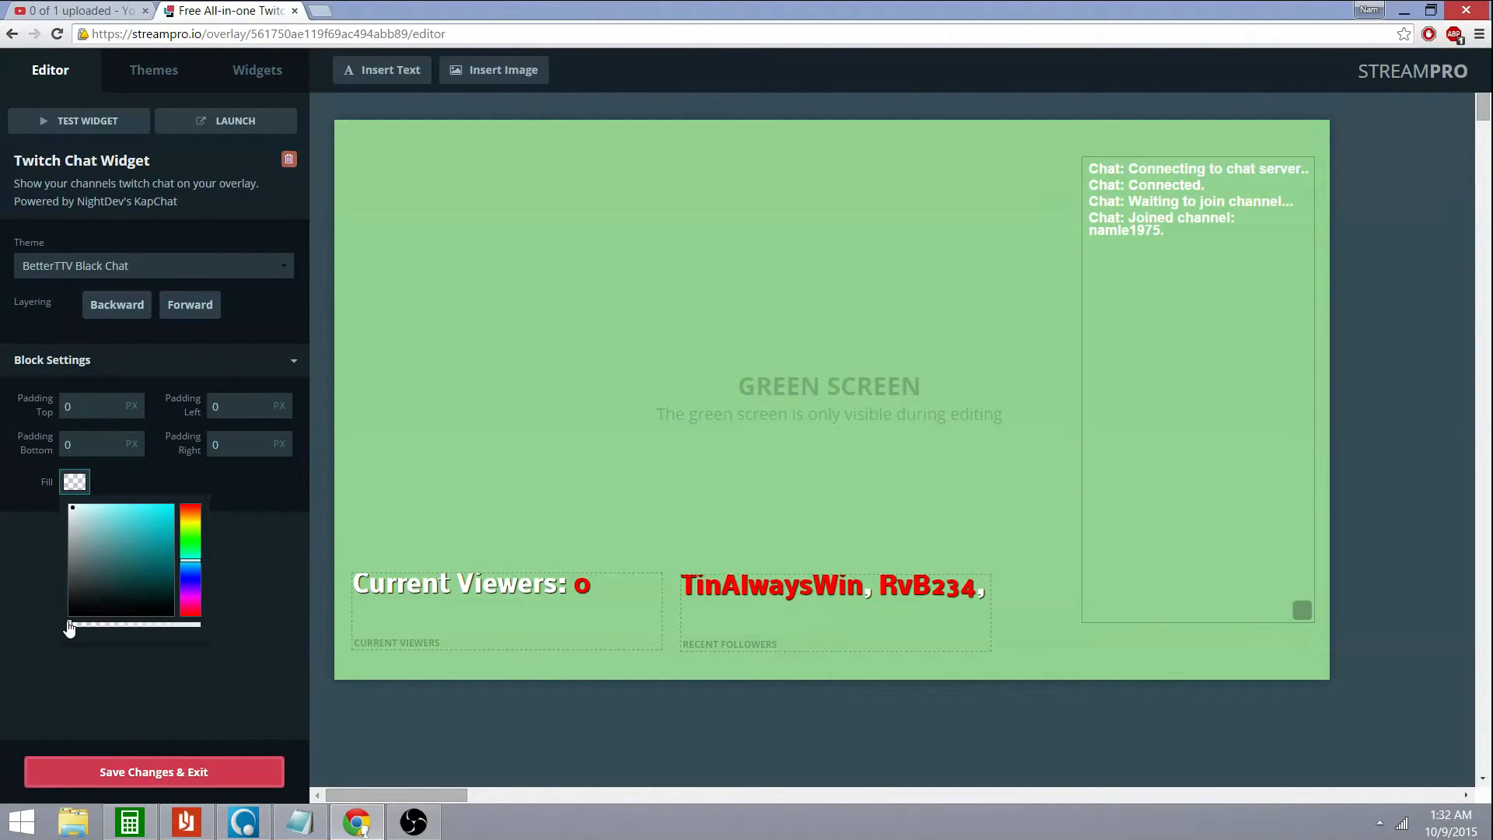
Apply the S0N0S' 1080P Theme to the Twitch Chat widget
{"action": "left_click", "coordinate": [250, 269]}
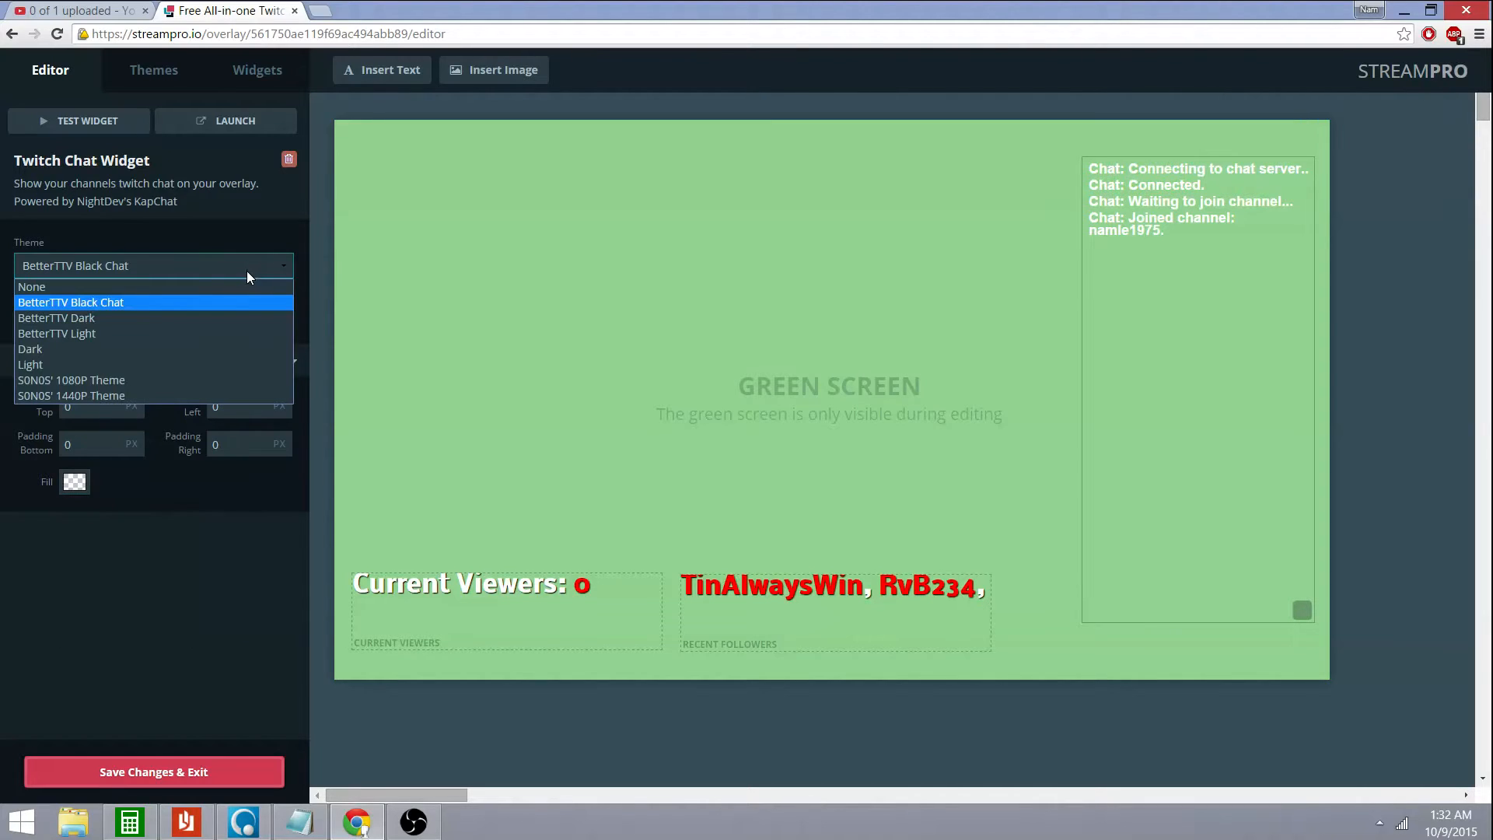
{"action": "left_click", "coordinate": [142, 383]}
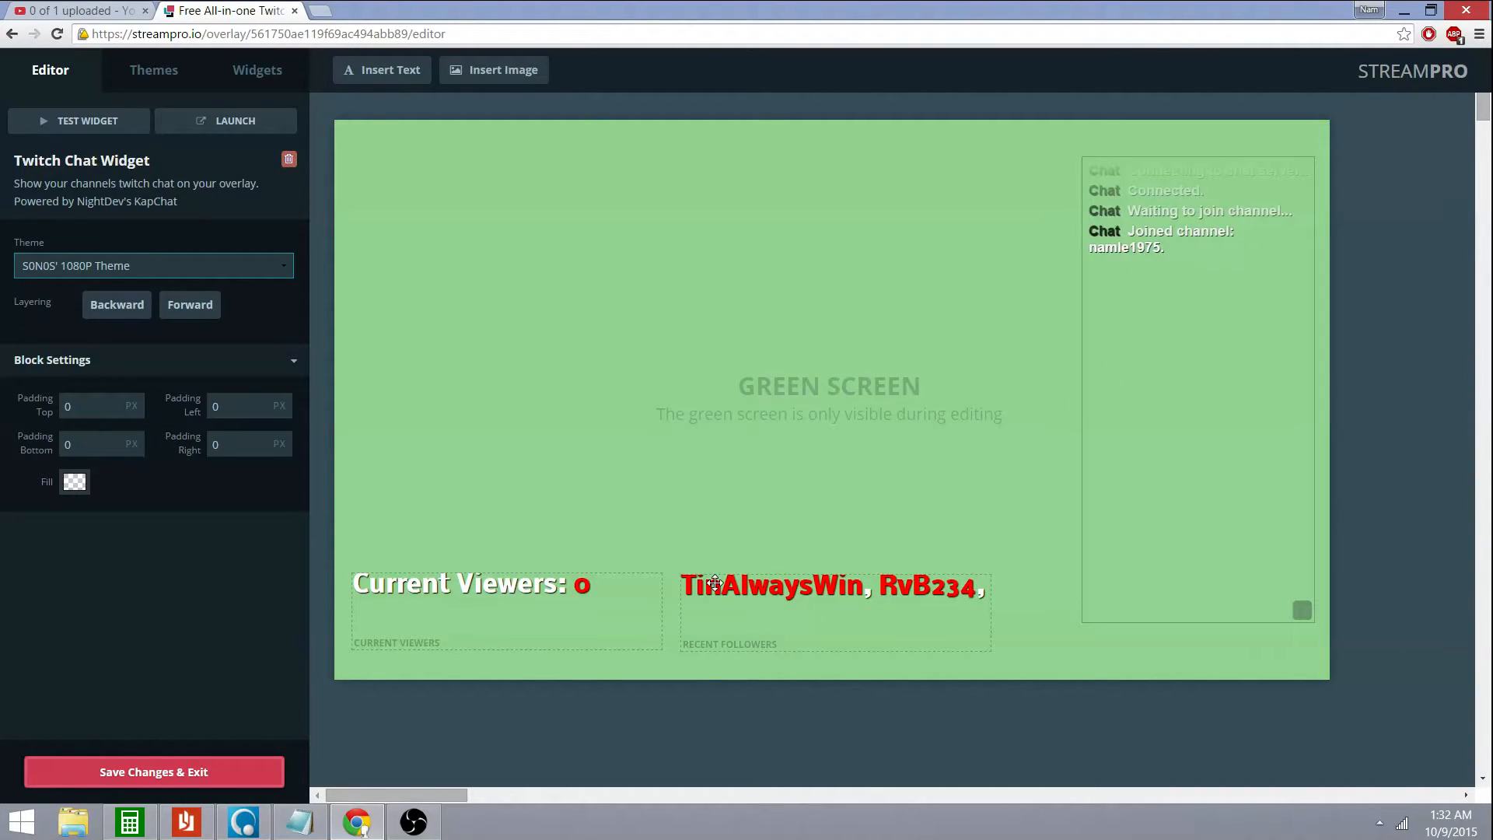
{"action": "left_click", "coordinate": [774, 618]}
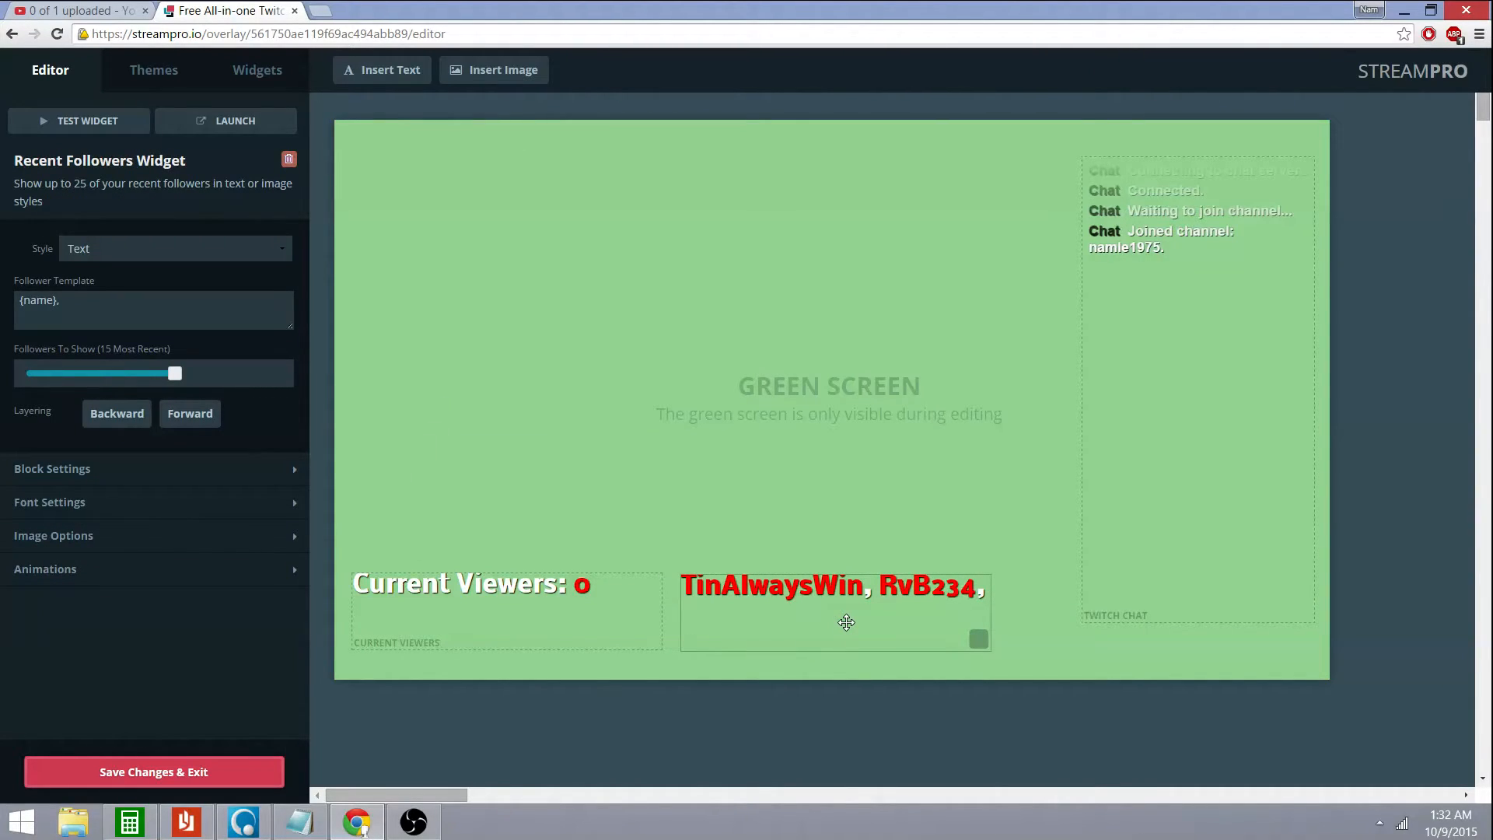
Preview the Recent Followers widget with a test follower and inspect its follower template
{"action": "right_click", "coordinate": [846, 622]}
{"action": "left_click", "coordinate": [811, 619]}
{"action": "left_click", "coordinate": [108, 124]}
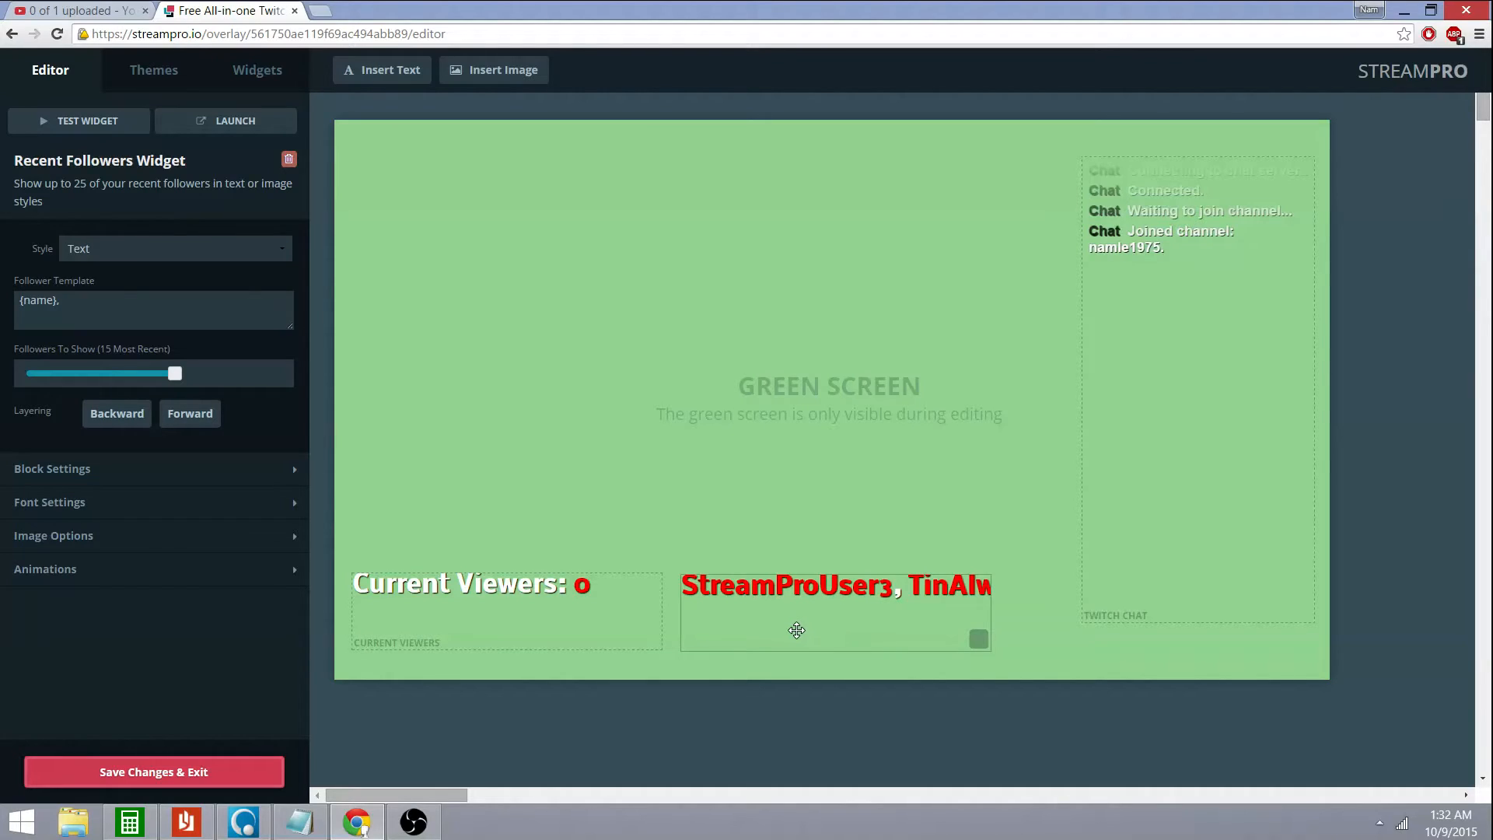
{"action": "right_click", "coordinate": [835, 626]}
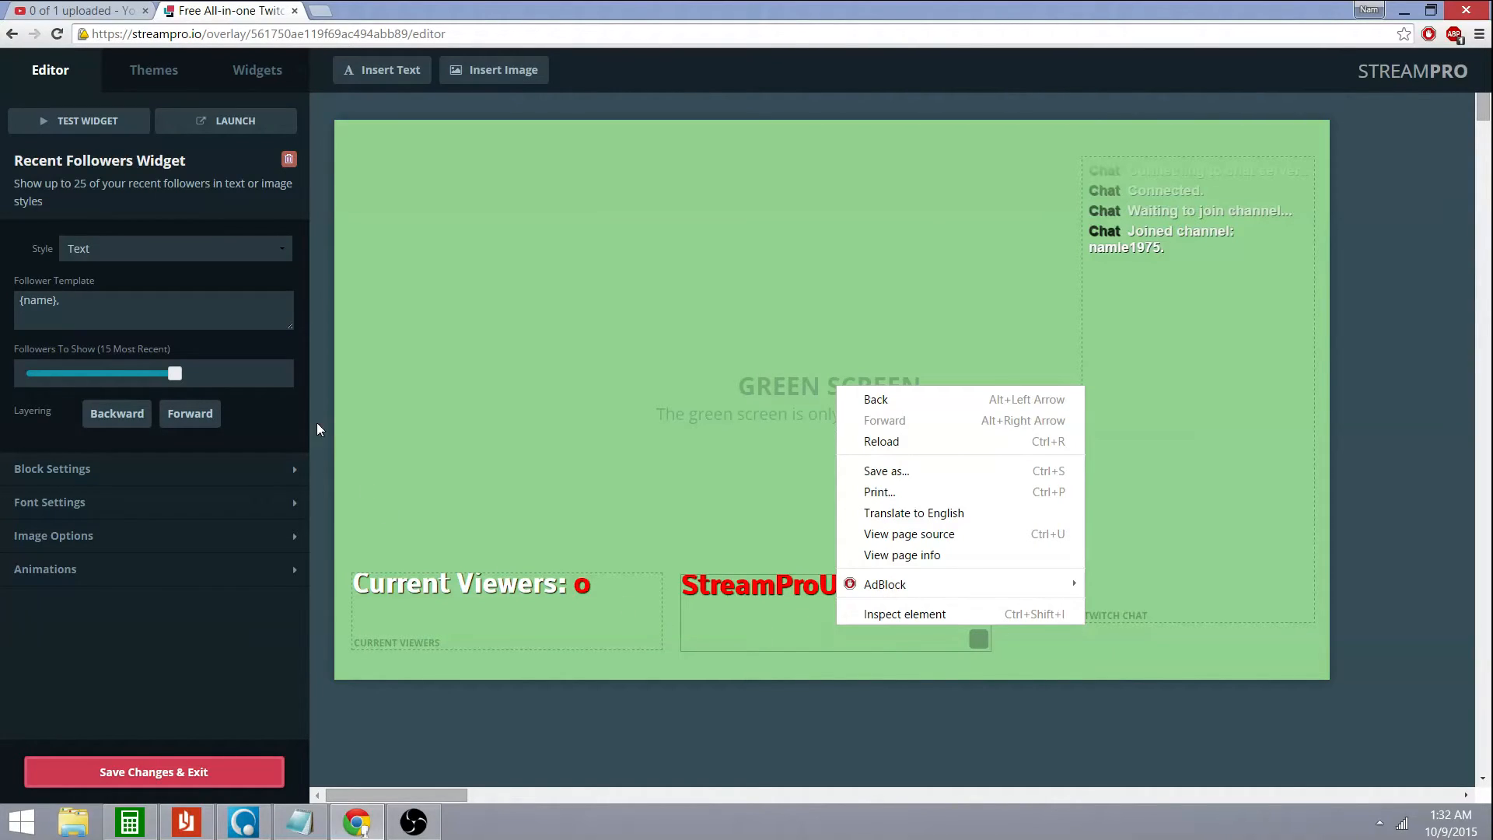
{"action": "left_click", "coordinate": [196, 305]}
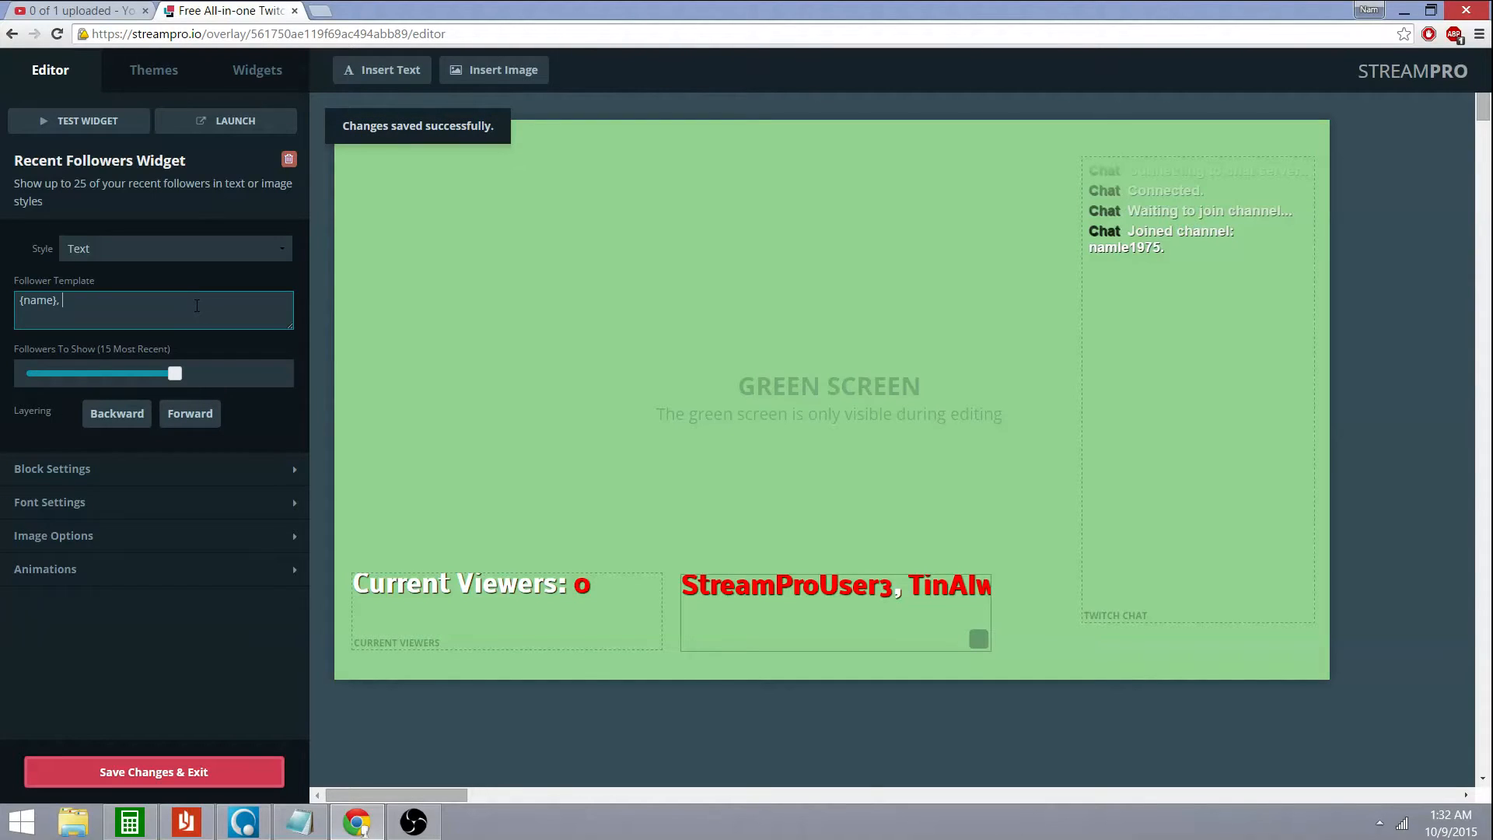
{"action": "key", "text": "Left"}
{"action": "key", "text": "Up"}
{"action": "key", "text": "Up"}
{"action": "key", "text": "Up"}
{"action": "key", "text": "Up"}
{"action": "key", "text": "Up"}
{"action": "key", "text": "Up"}
{"action": "key", "text": "Up"}
{"action": "key", "text": "Up"}
{"action": "key", "text": "Up"}
{"action": "key", "text": "Up"}
{"action": "key", "text": "Up"}
{"action": "key", "text": "Up"}
{"action": "key", "text": "Up"}
{"action": "key", "text": "Up"}
{"action": "key", "text": "Up"}
{"action": "key", "text": "Up"}
{"action": "key", "text": "Up"}
{"action": "key", "text": "Up"}
{"action": "key", "text": "Up"}
{"action": "key", "text": "Down"}
{"action": "key", "text": "Down"}
{"action": "key", "text": "Down"}
{"action": "key", "text": "Down"}
{"action": "key", "text": "Down"}
{"action": "key", "text": "Down"}
{"action": "key", "text": "Down"}
{"action": "key", "text": "Down"}
{"action": "key", "text": "Down"}
{"action": "key", "text": "Down"}
{"action": "key", "text": "Down"}
{"action": "key", "text": "Down"}
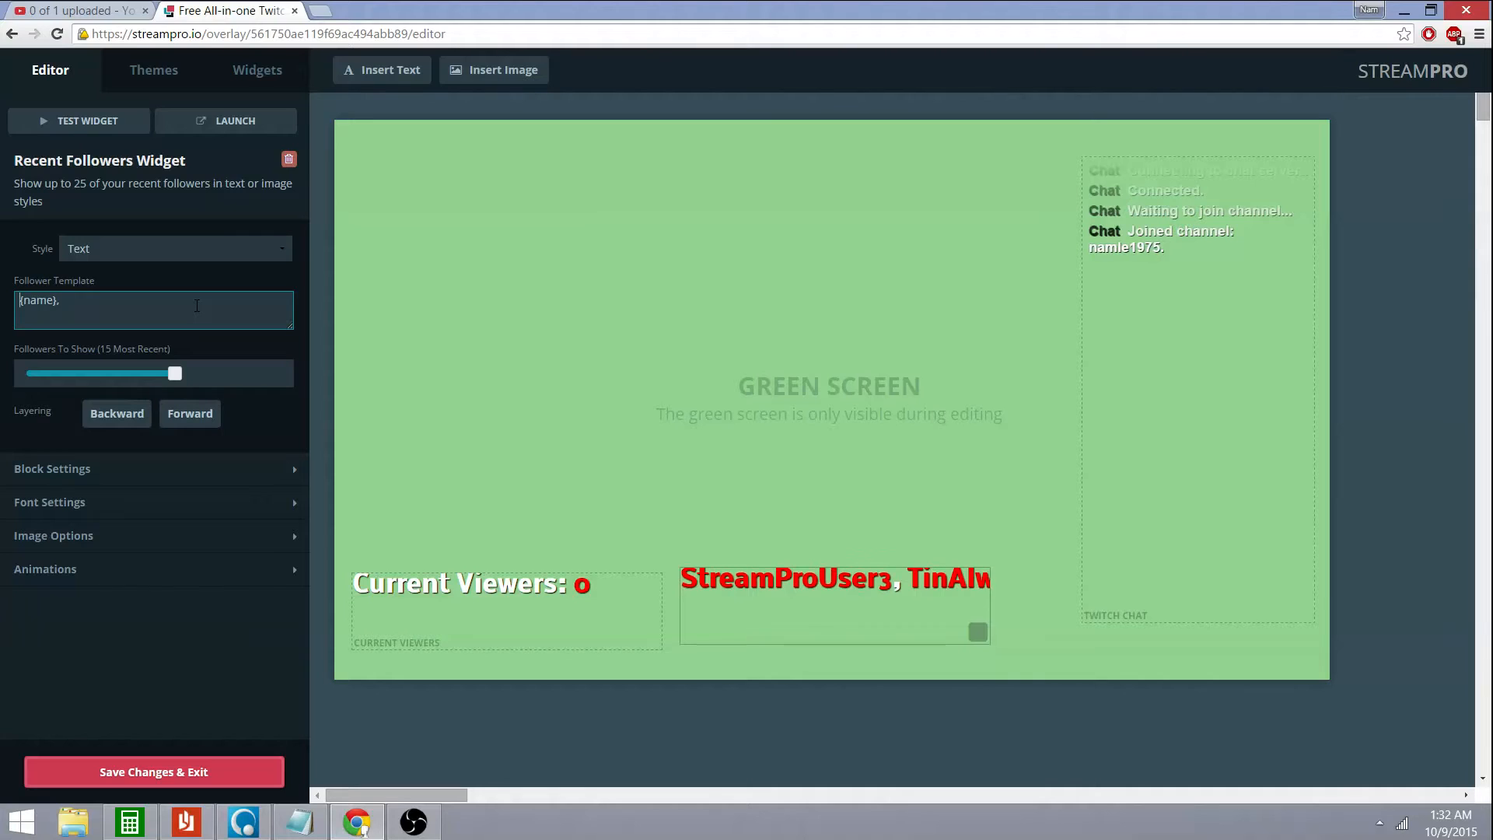
{"action": "key", "text": "Down"}
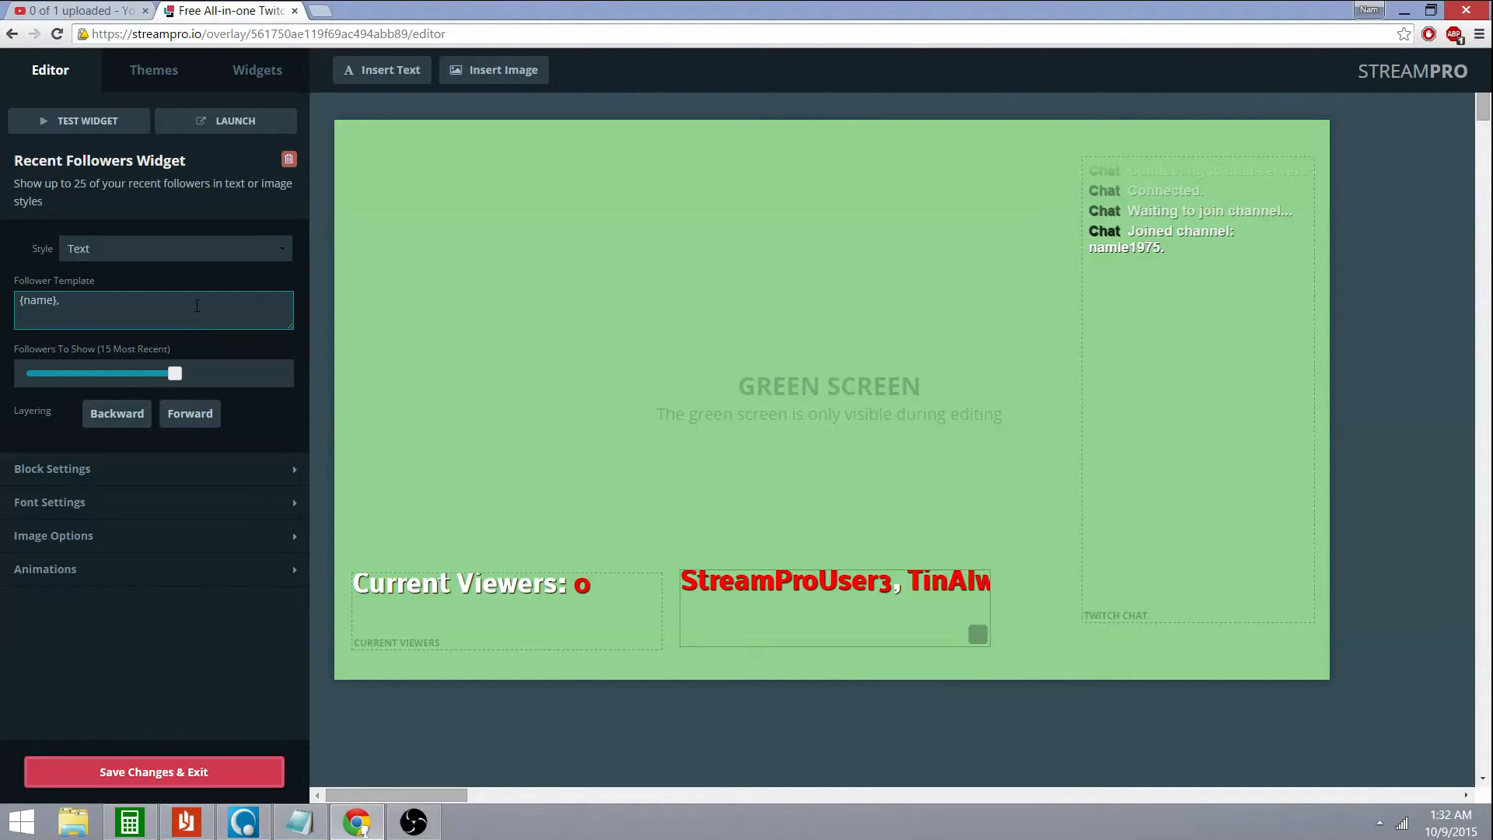
Keep text display, drag Followers To Show down to 1, expand Font Settings, and re-test
{"action": "left_click", "coordinate": [208, 249]}
{"action": "left_click", "coordinate": [209, 255]}
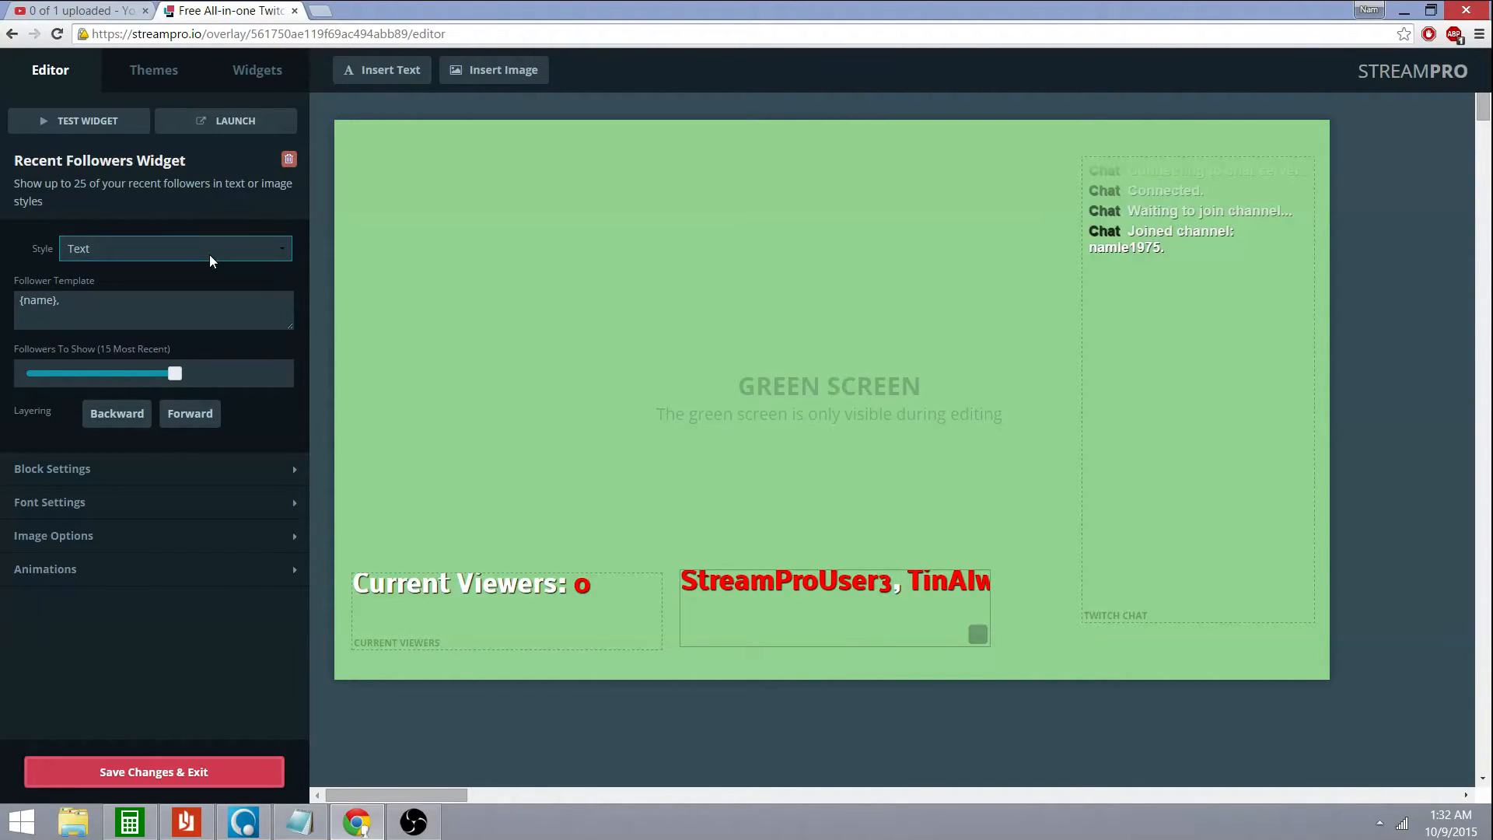
{"action": "left_click_drag", "start_coordinate": [175, 374], "coordinate": [21, 375]}
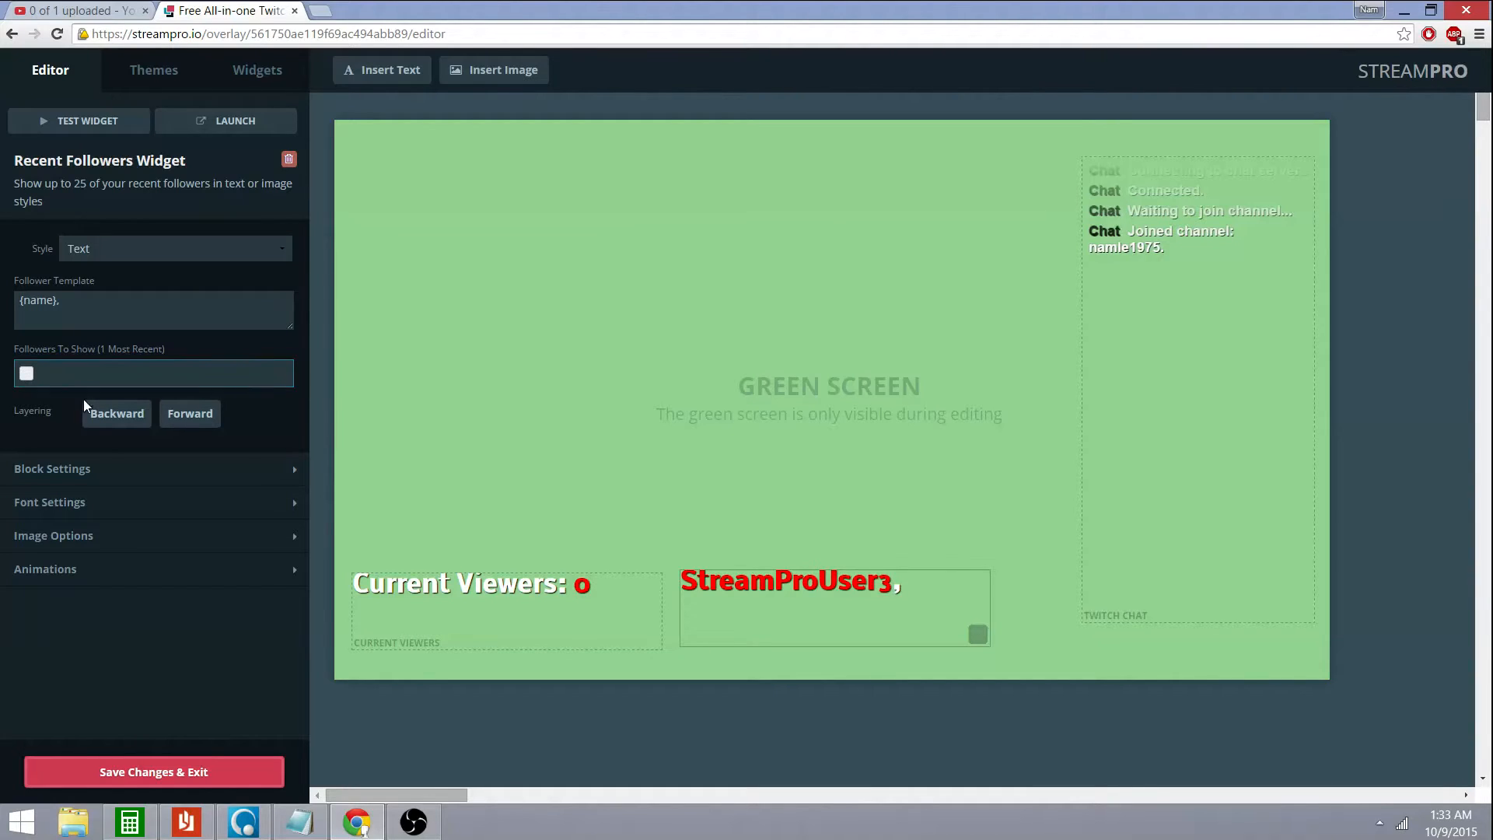
{"action": "left_click", "coordinate": [185, 516]}
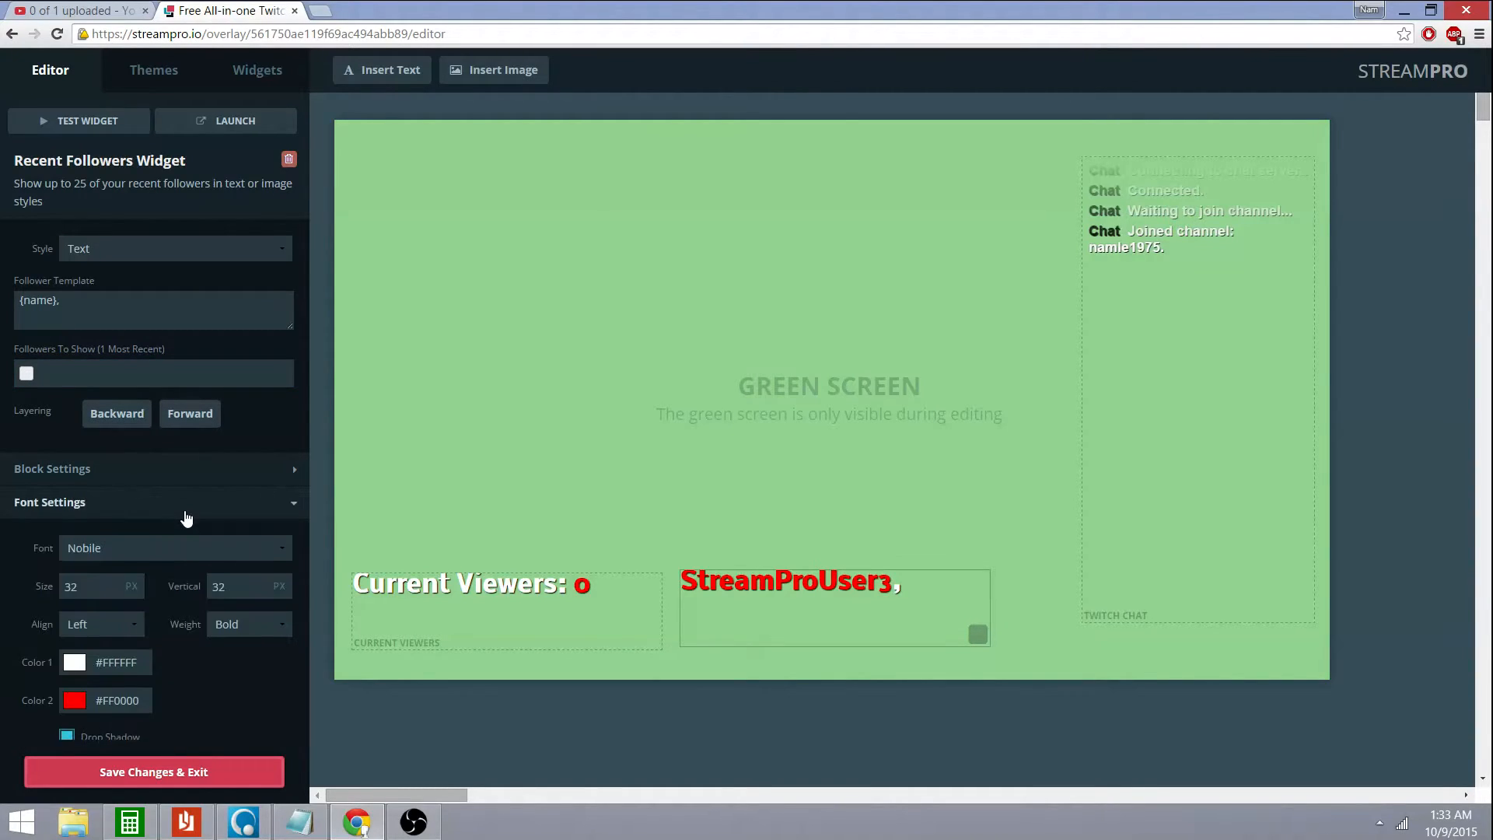
{"action": "left_click", "coordinate": [82, 129]}
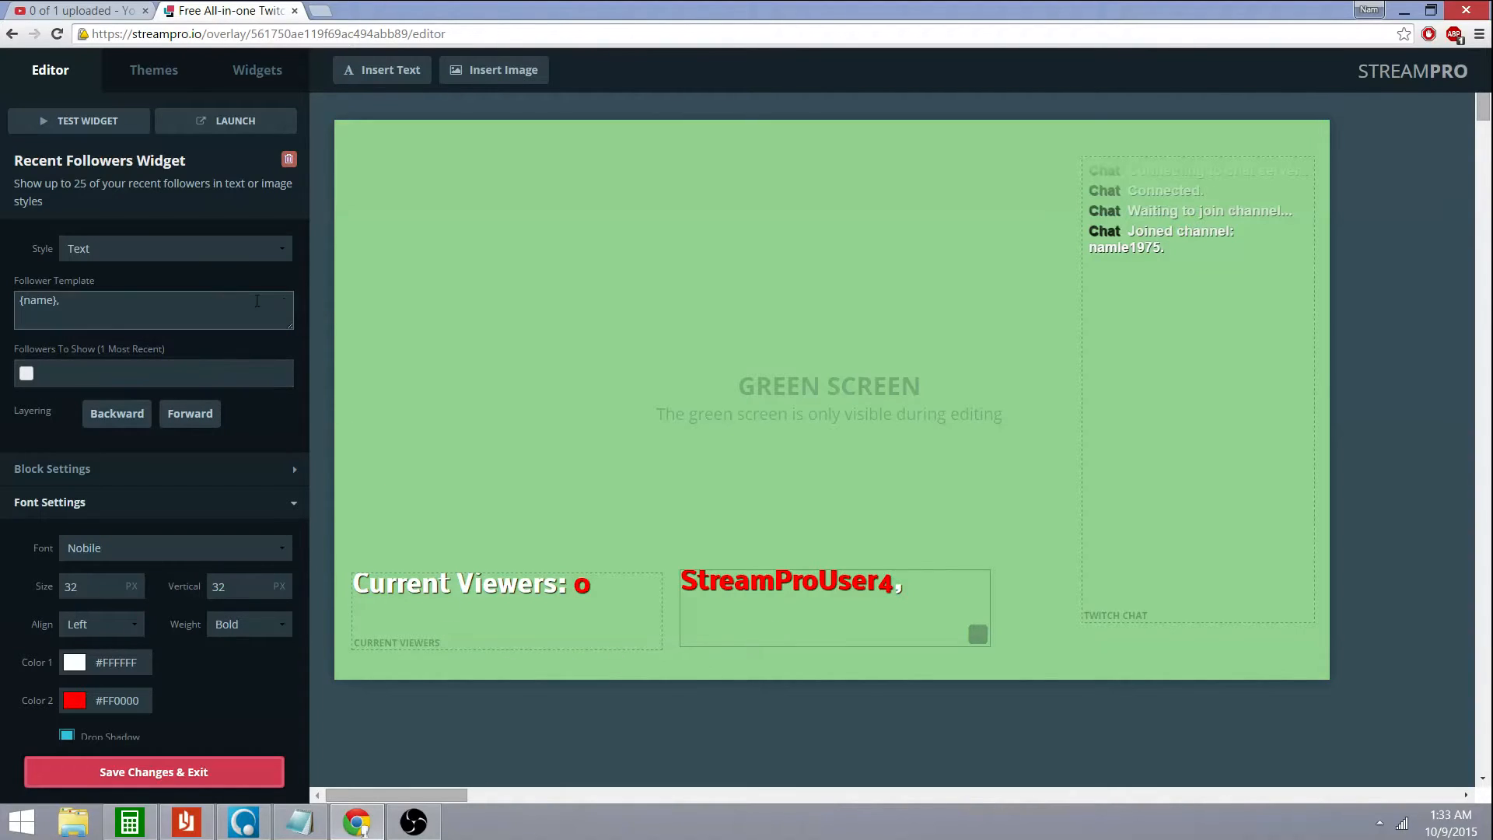
Deselect widgets and run TEST ALL twice so Current Viewers shows a sample 4,463
{"action": "left_click", "coordinate": [523, 418]}
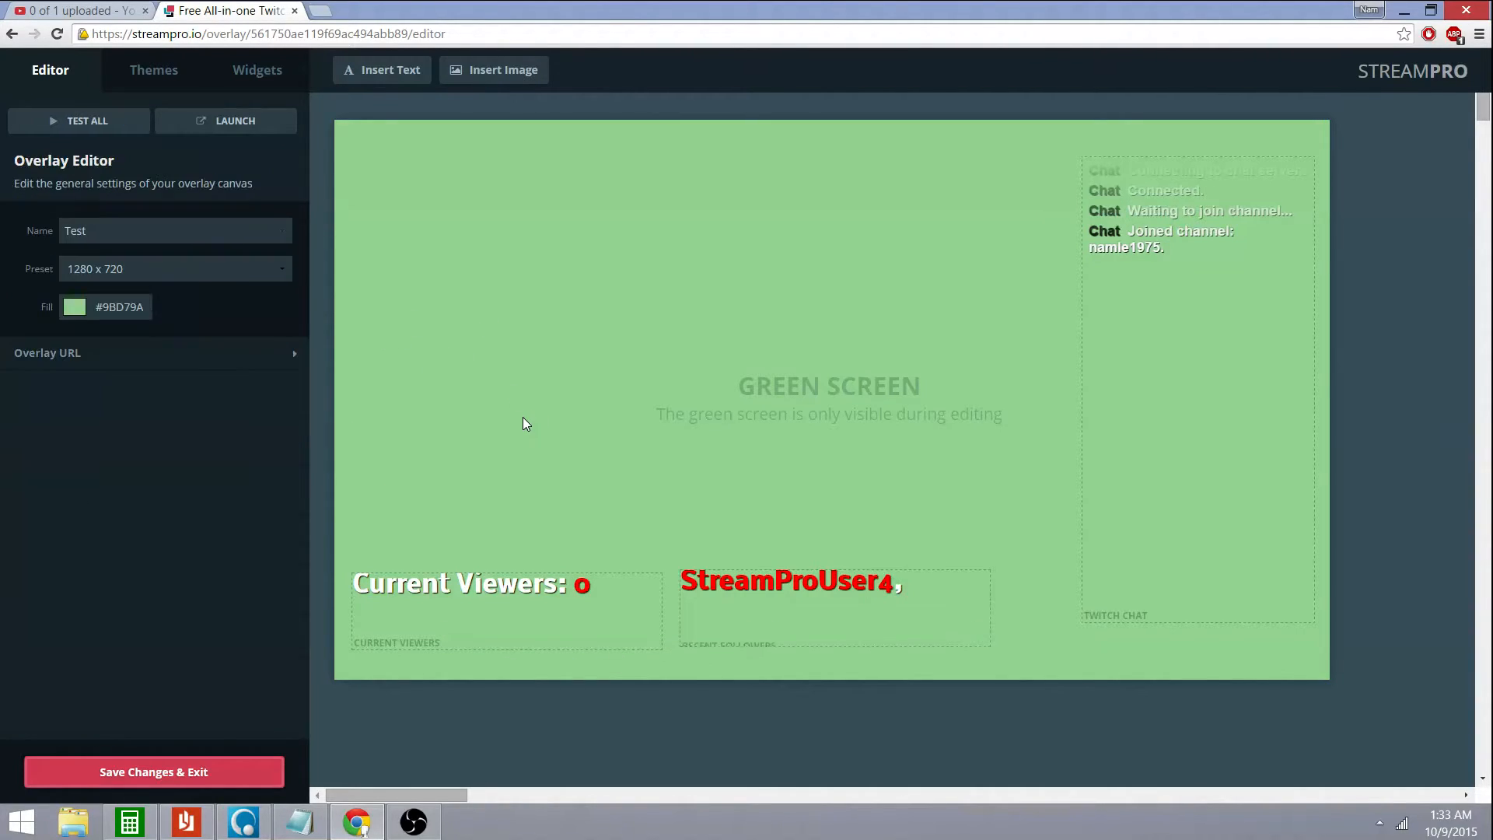
{"action": "left_click", "coordinate": [96, 136]}
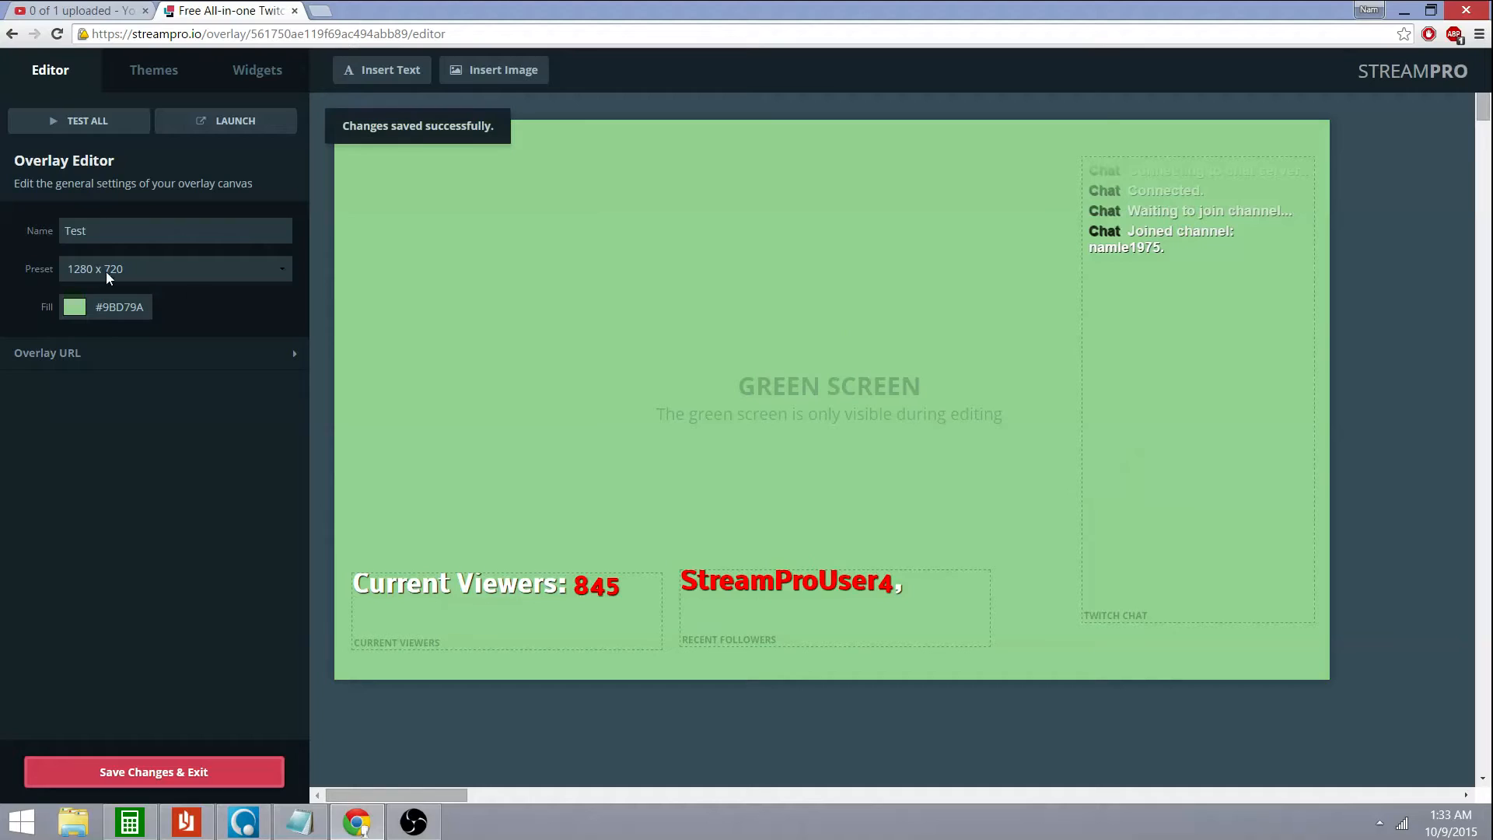
{"action": "left_click", "coordinate": [91, 124]}
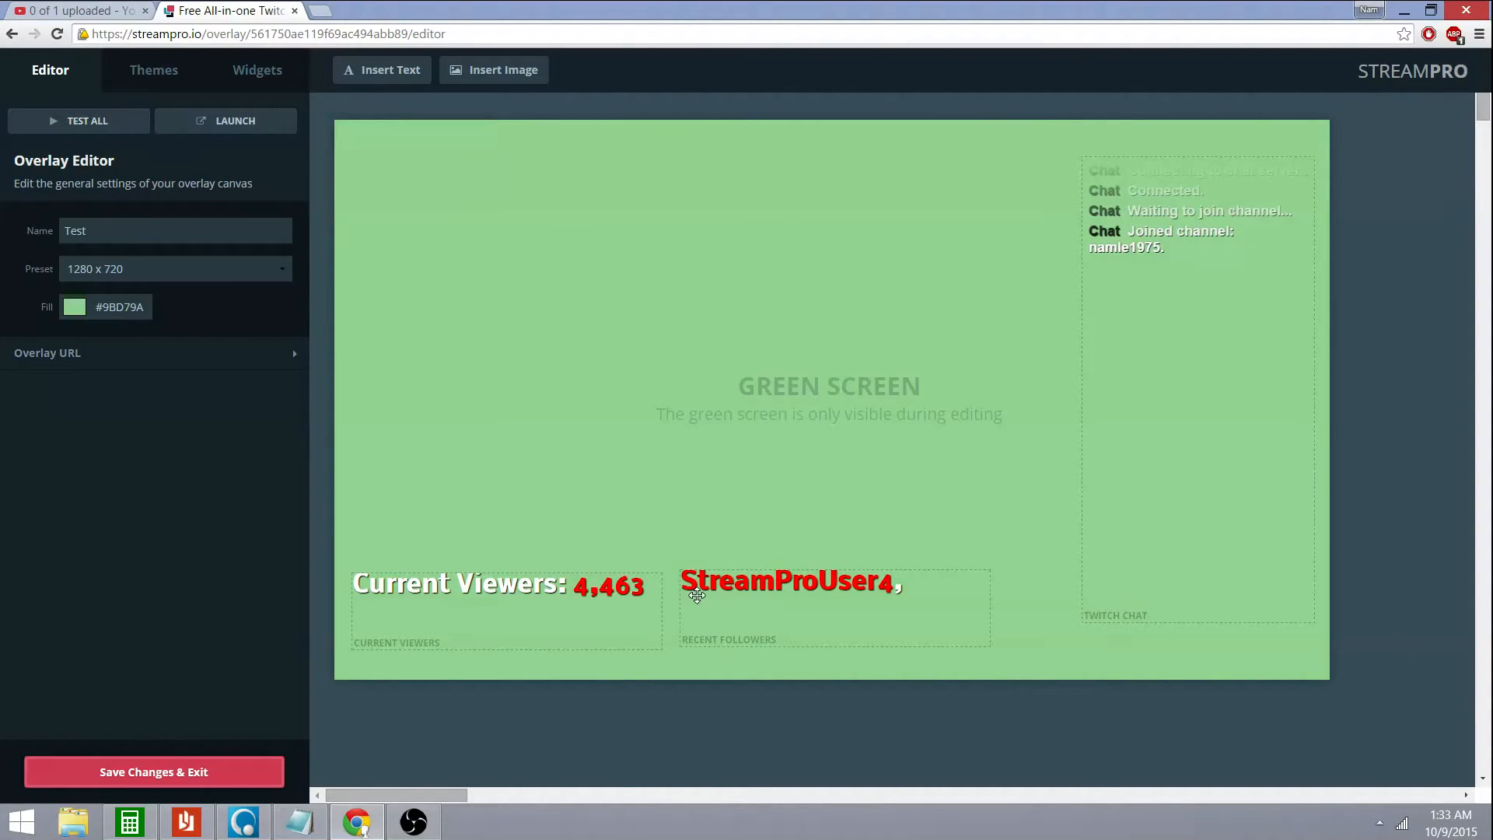
{"action": "left_click", "coordinate": [736, 616]}
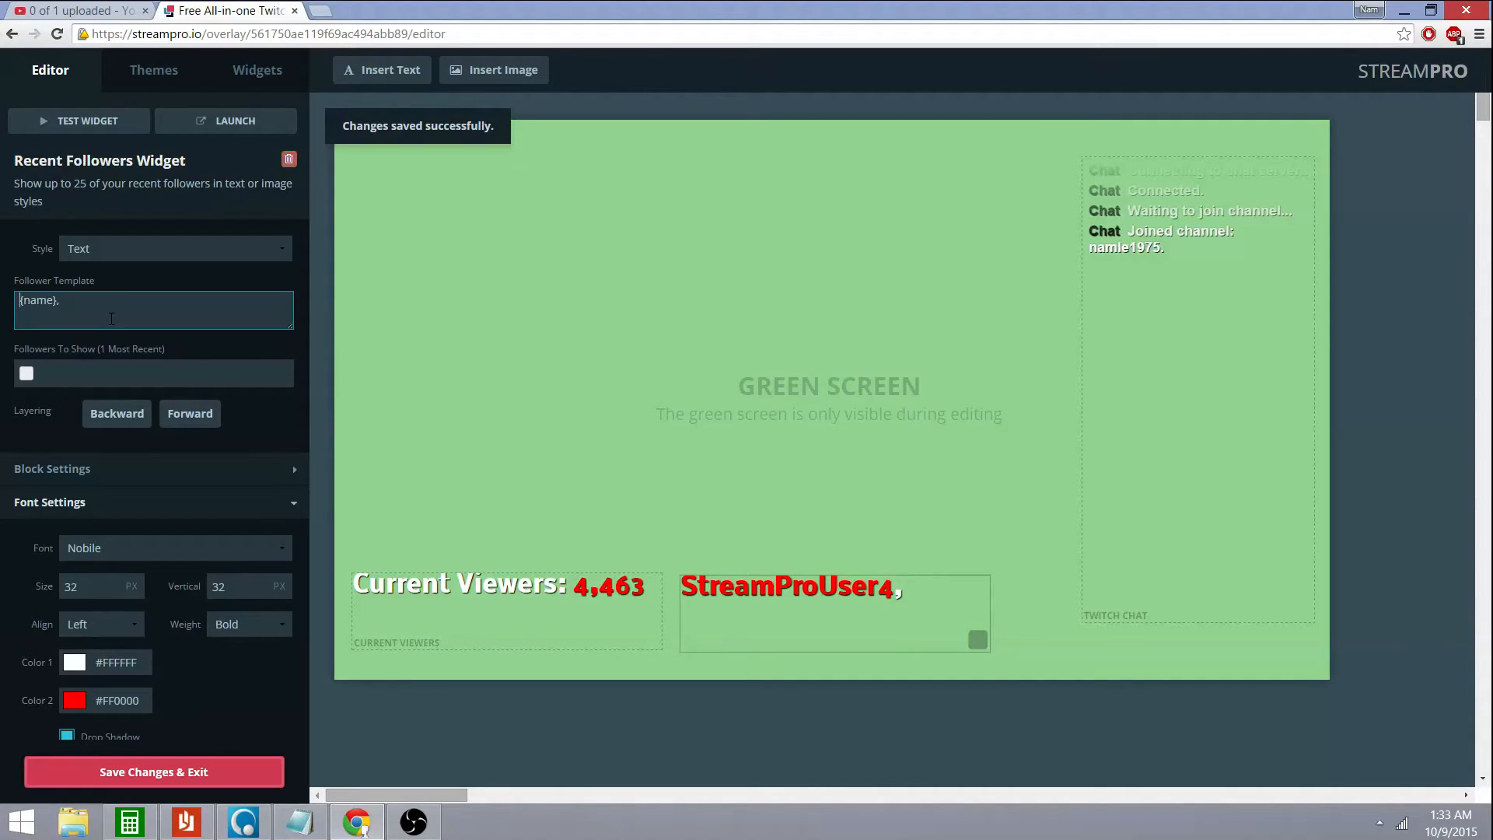
Add a 'Latest Follower:' line above {name} in the follower template and remove the trailing comma
{"action": "key", "text": "Return"}
{"action": "key", "text": "Up"}
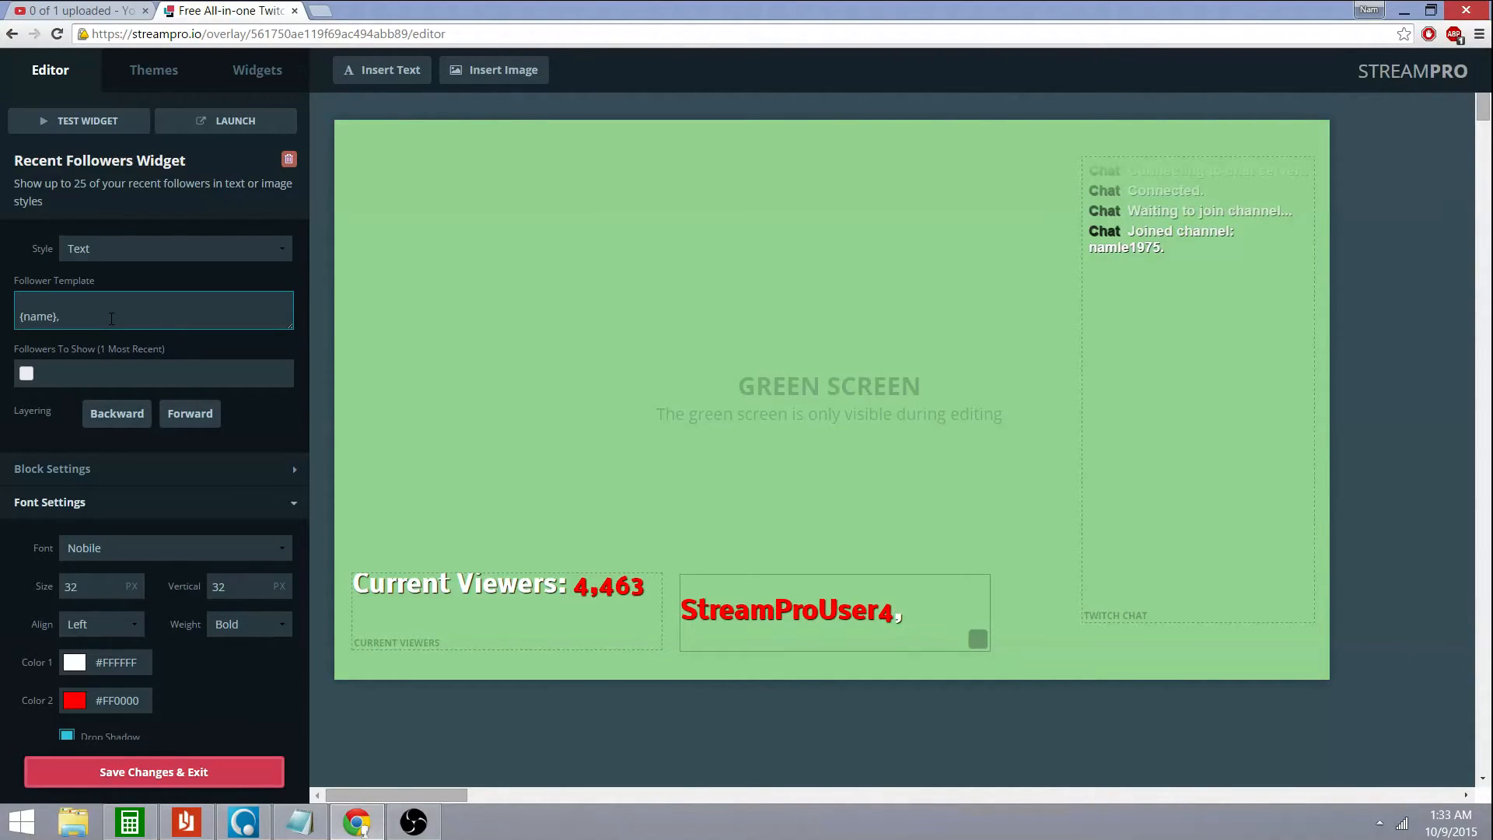
{"action": "type", "text": "Latest "}
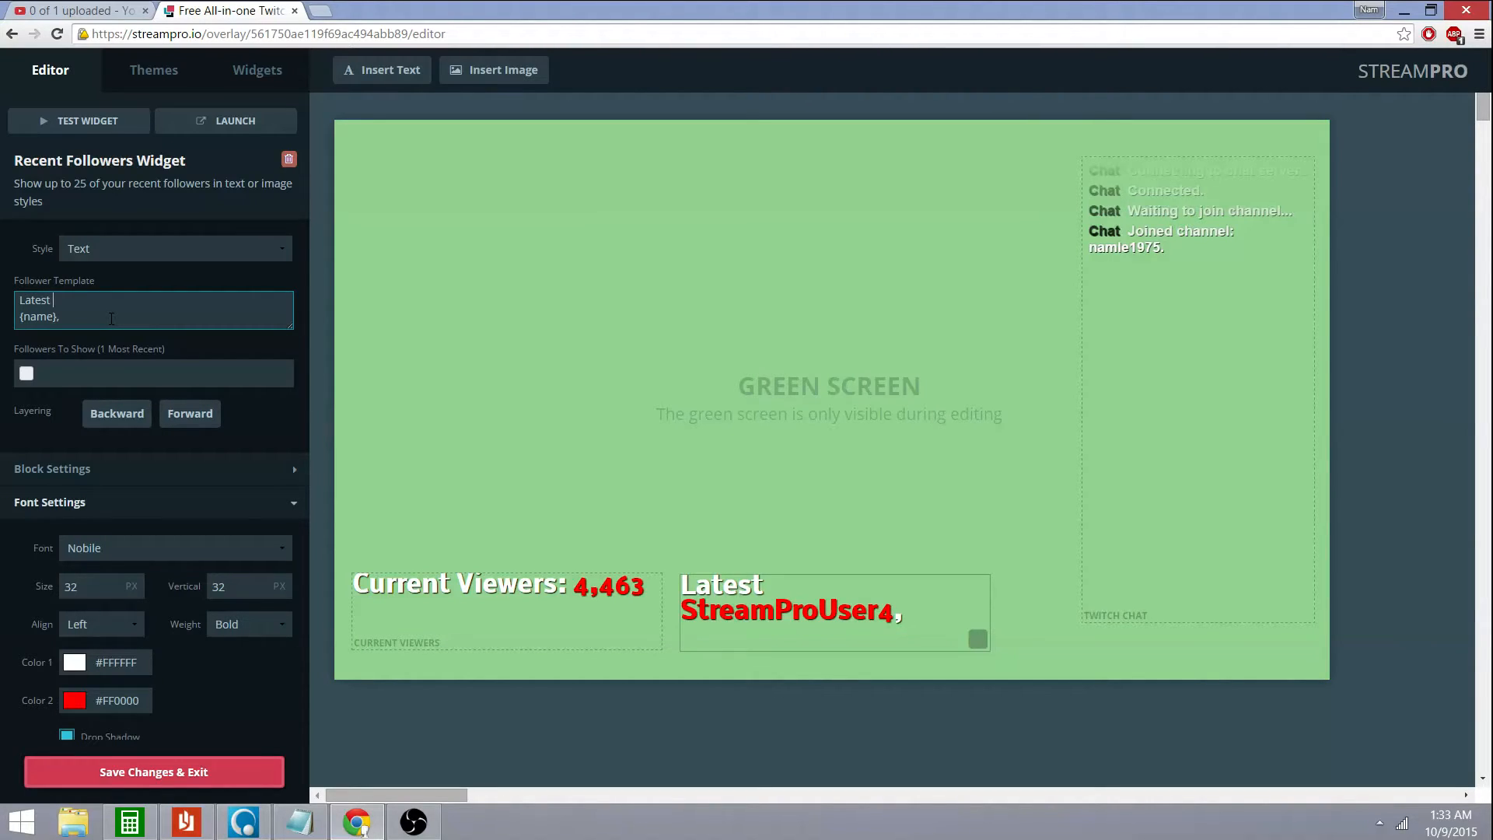
{"action": "type", "text": "C"}
{"action": "key", "text": "BackSpace"}
{"action": "type", "text": "Follow"}
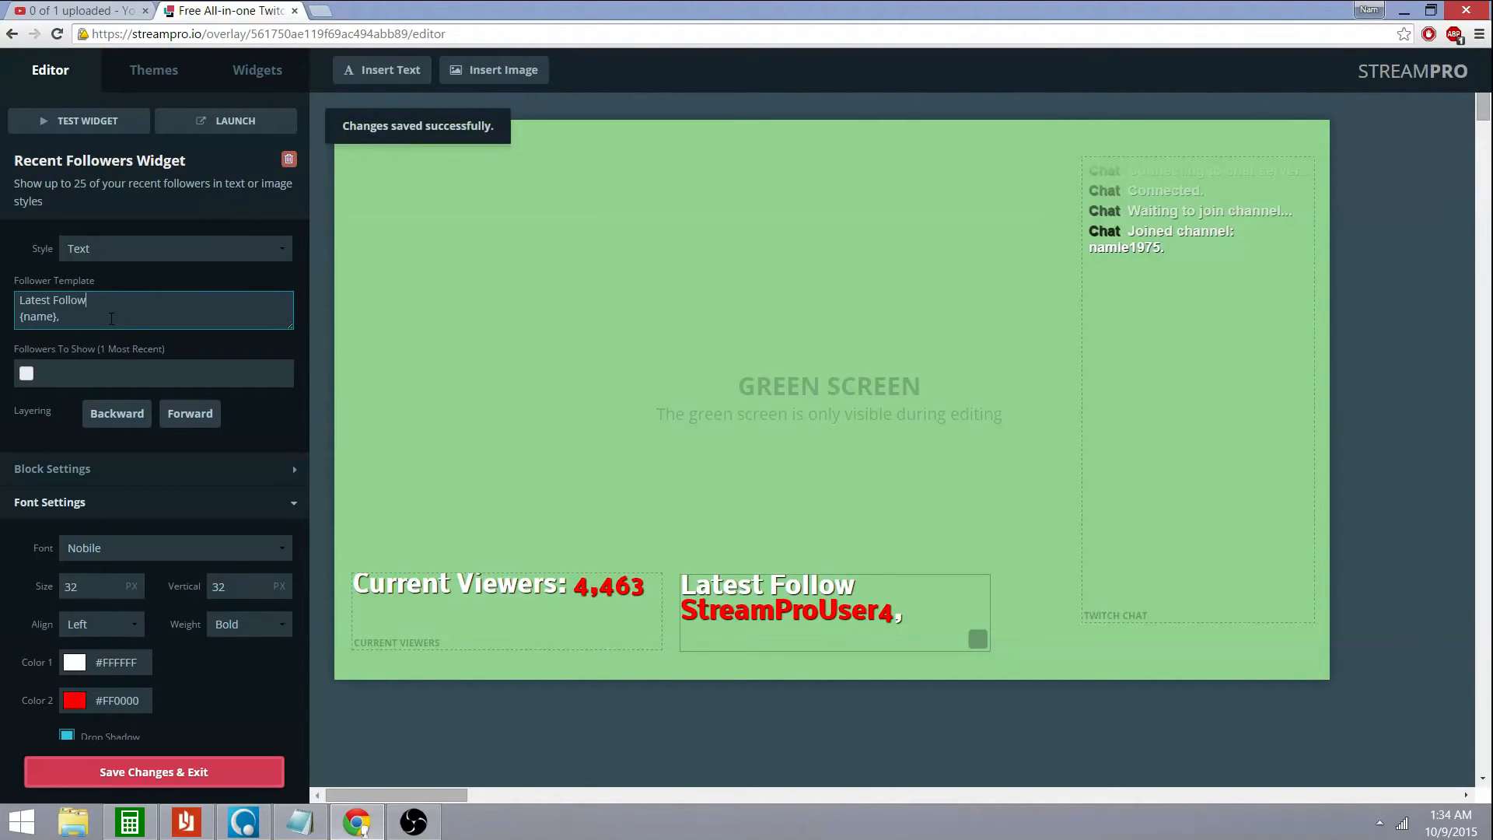
{"action": "type", "text": "er:"}
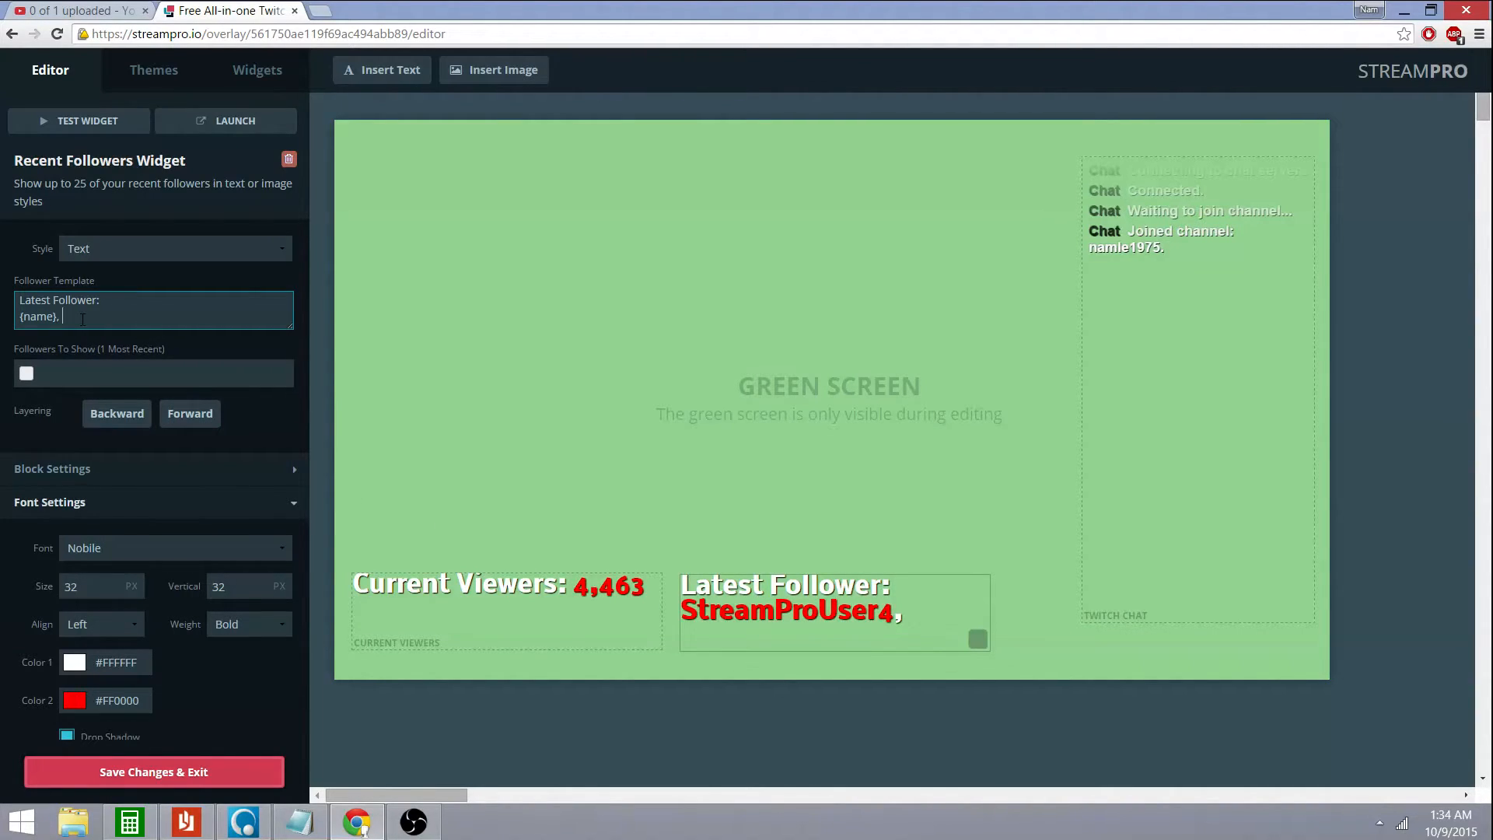
{"action": "key", "text": "BackSpace"}
{"action": "key", "text": "BackSpace"}
Change the follower name's Color 2 from red to white
{"action": "left_click", "coordinate": [75, 701]}
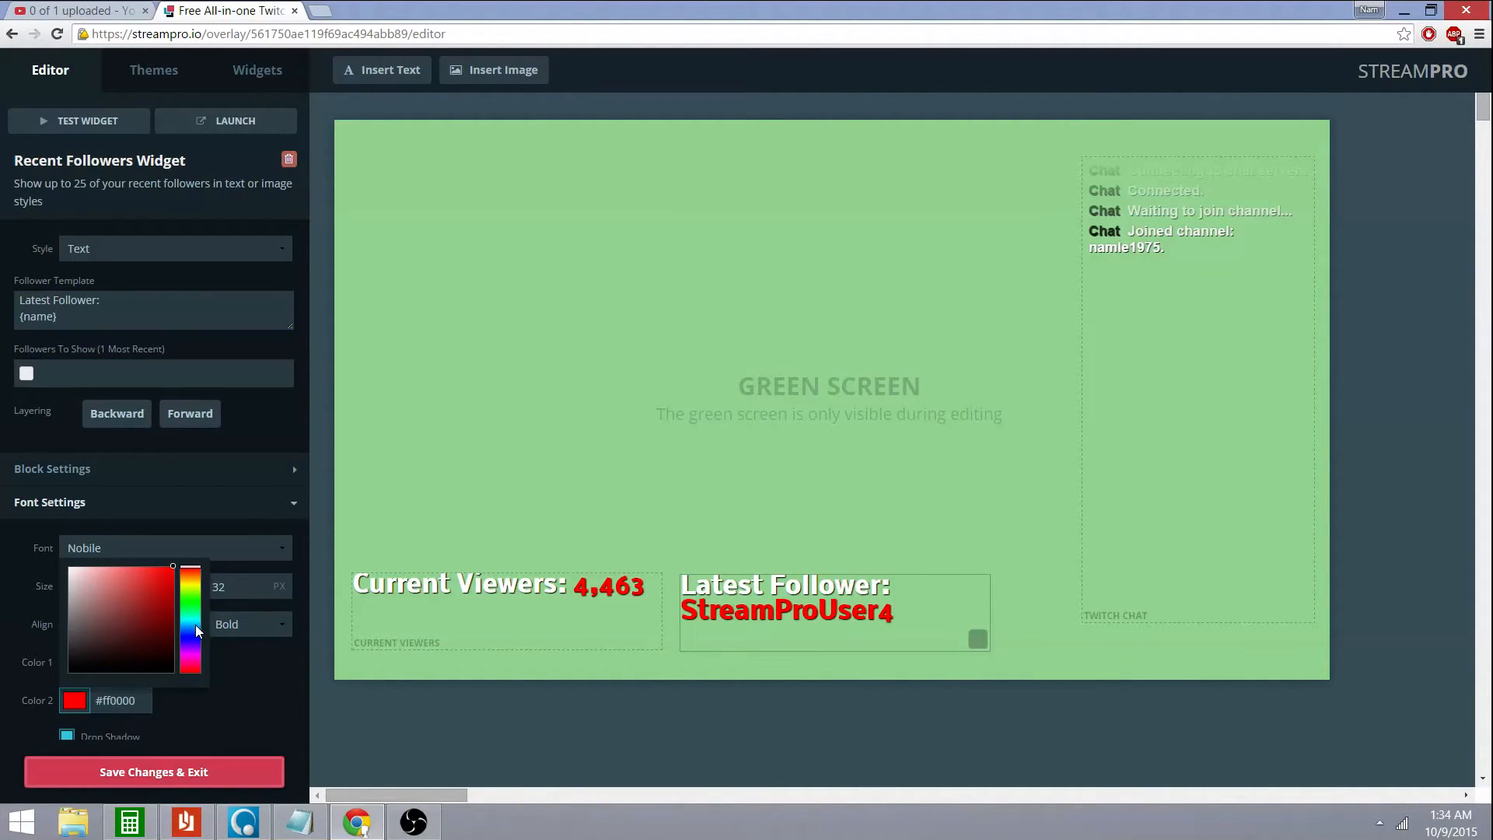
{"action": "left_click", "coordinate": [72, 570]}
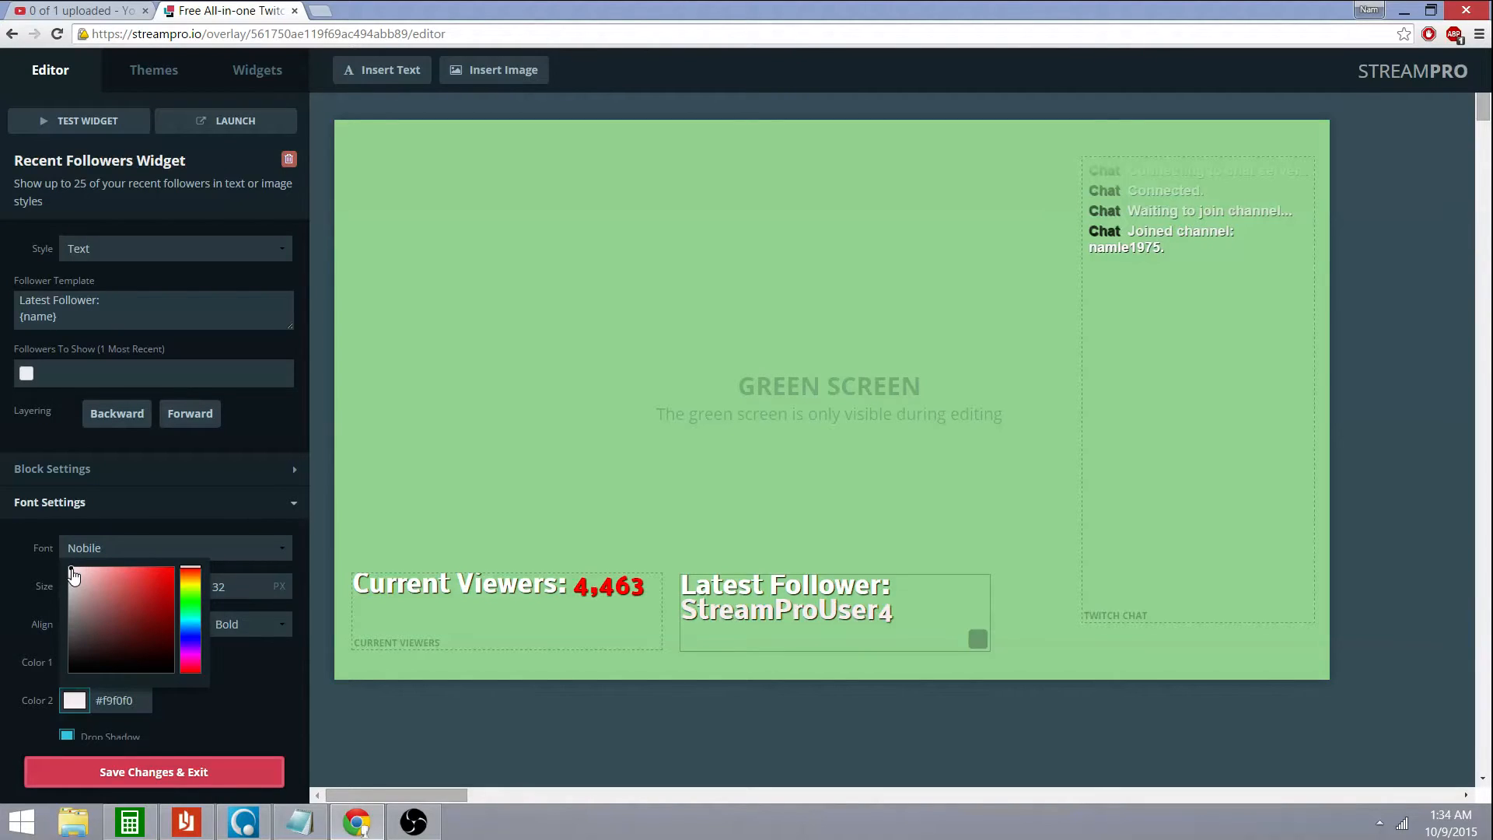
{"action": "left_click_drag", "start_coordinate": [71, 573], "coordinate": [62, 566]}
{"action": "left_click", "coordinate": [211, 530]}
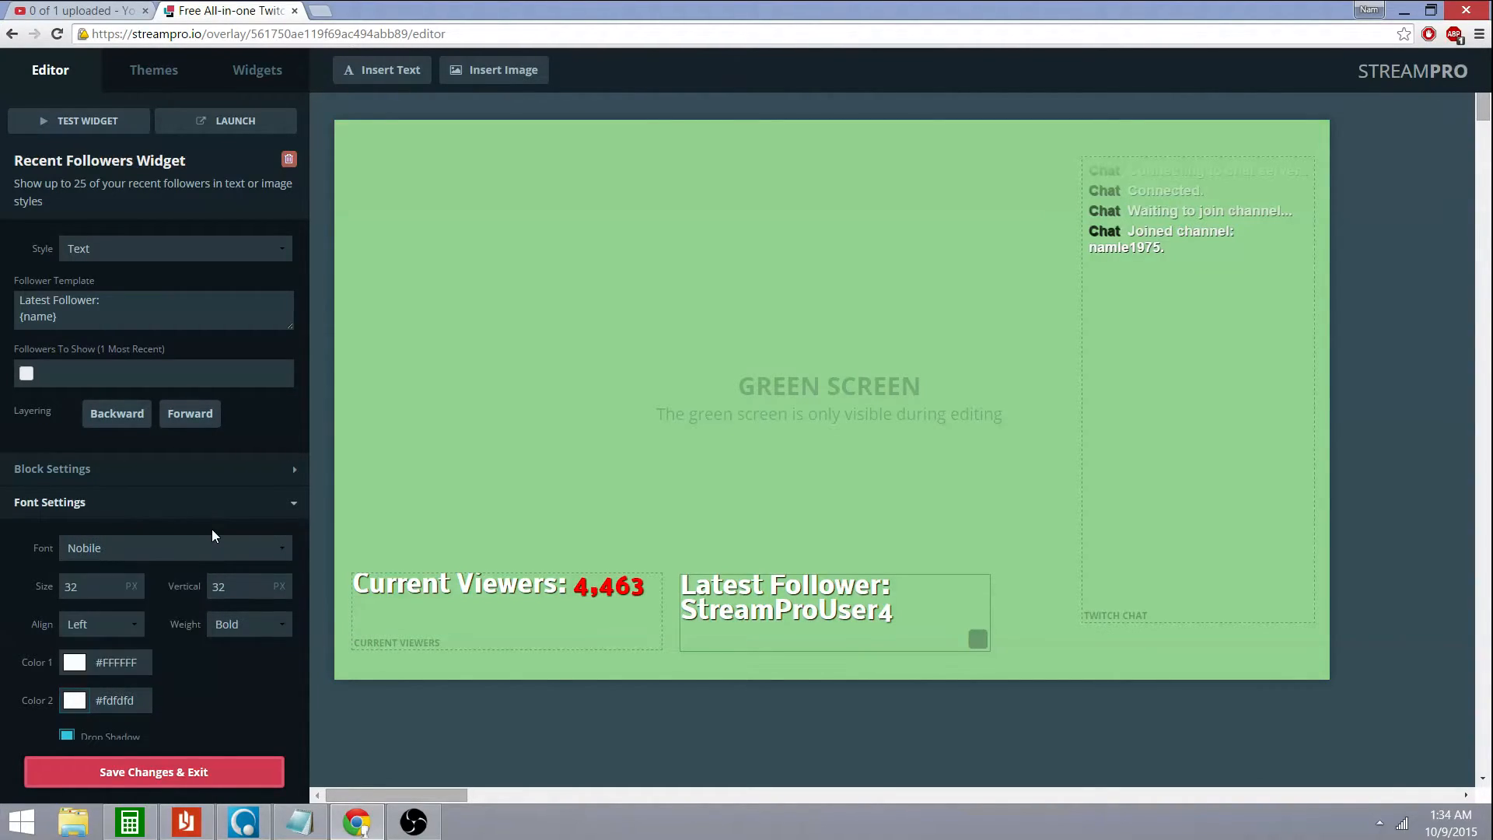
Shrink the Recent Followers text size from 32 to 23
{"action": "left_click", "coordinate": [133, 581]}
{"action": "left_click", "coordinate": [132, 592]}
{"action": "left_click", "coordinate": [131, 593]}
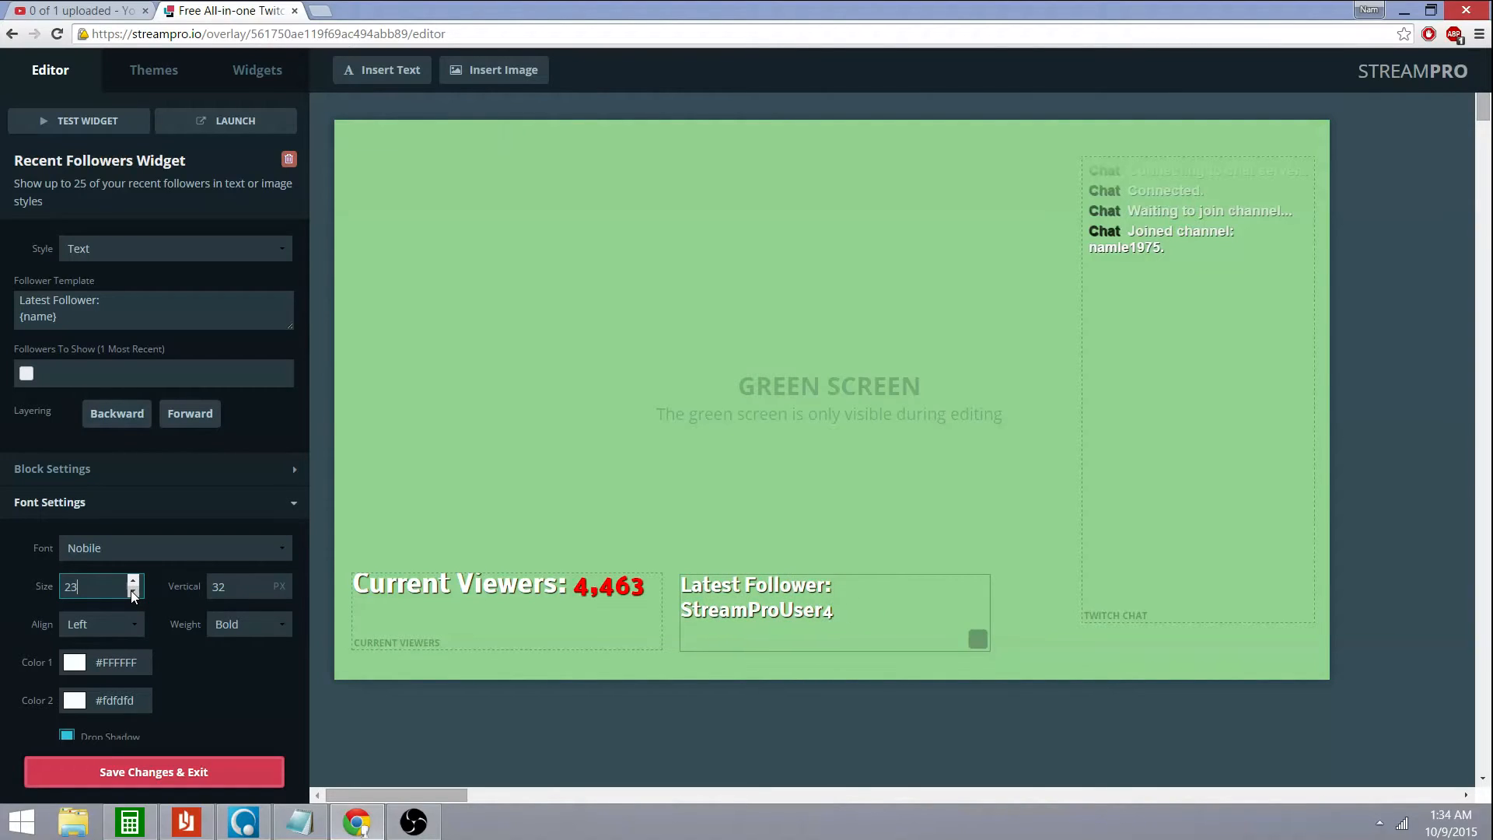
{"action": "left_click", "coordinate": [157, 528]}
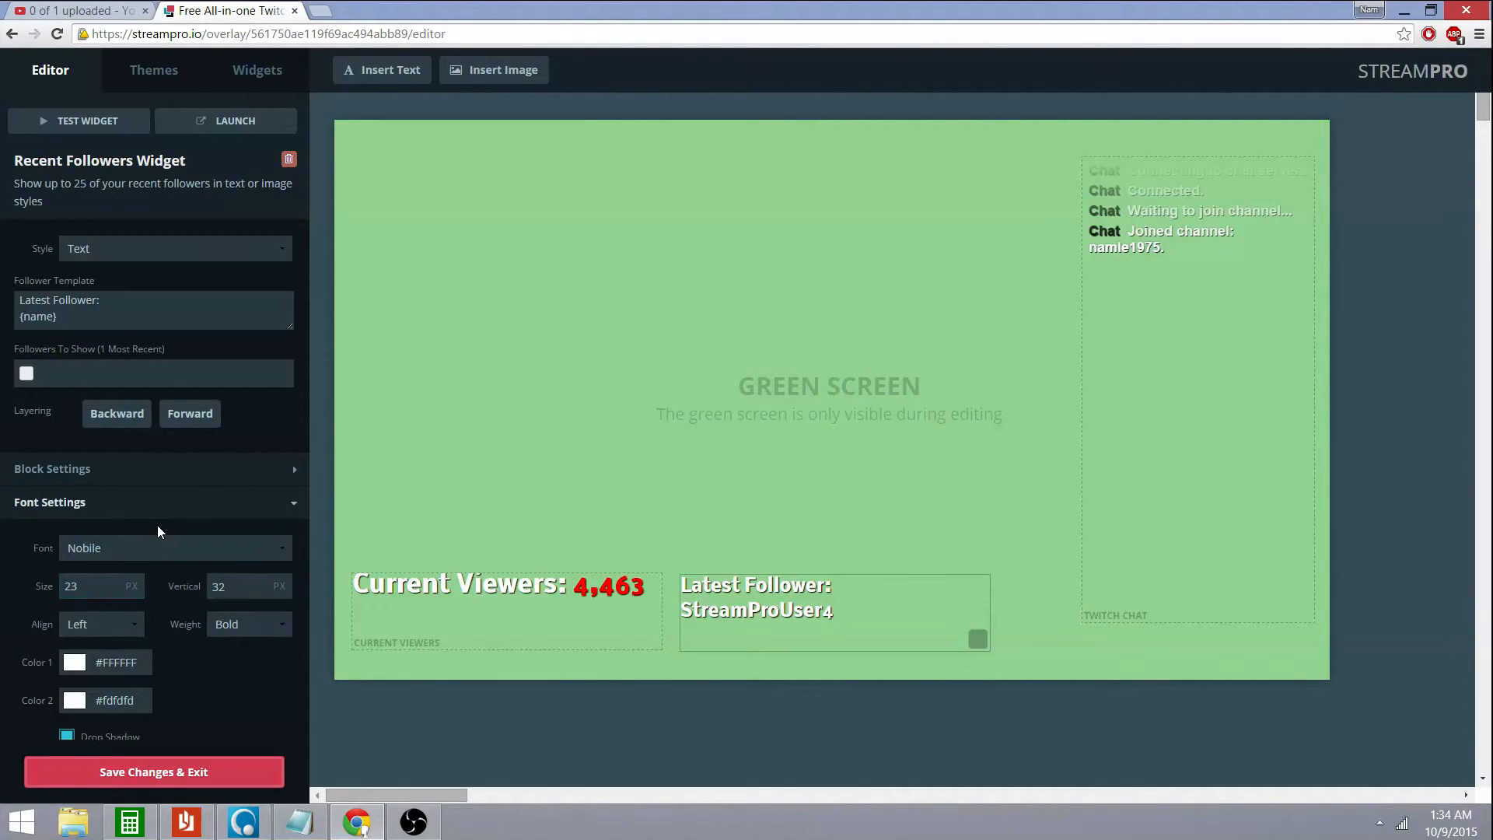
{"action": "left_click", "coordinate": [522, 626]}
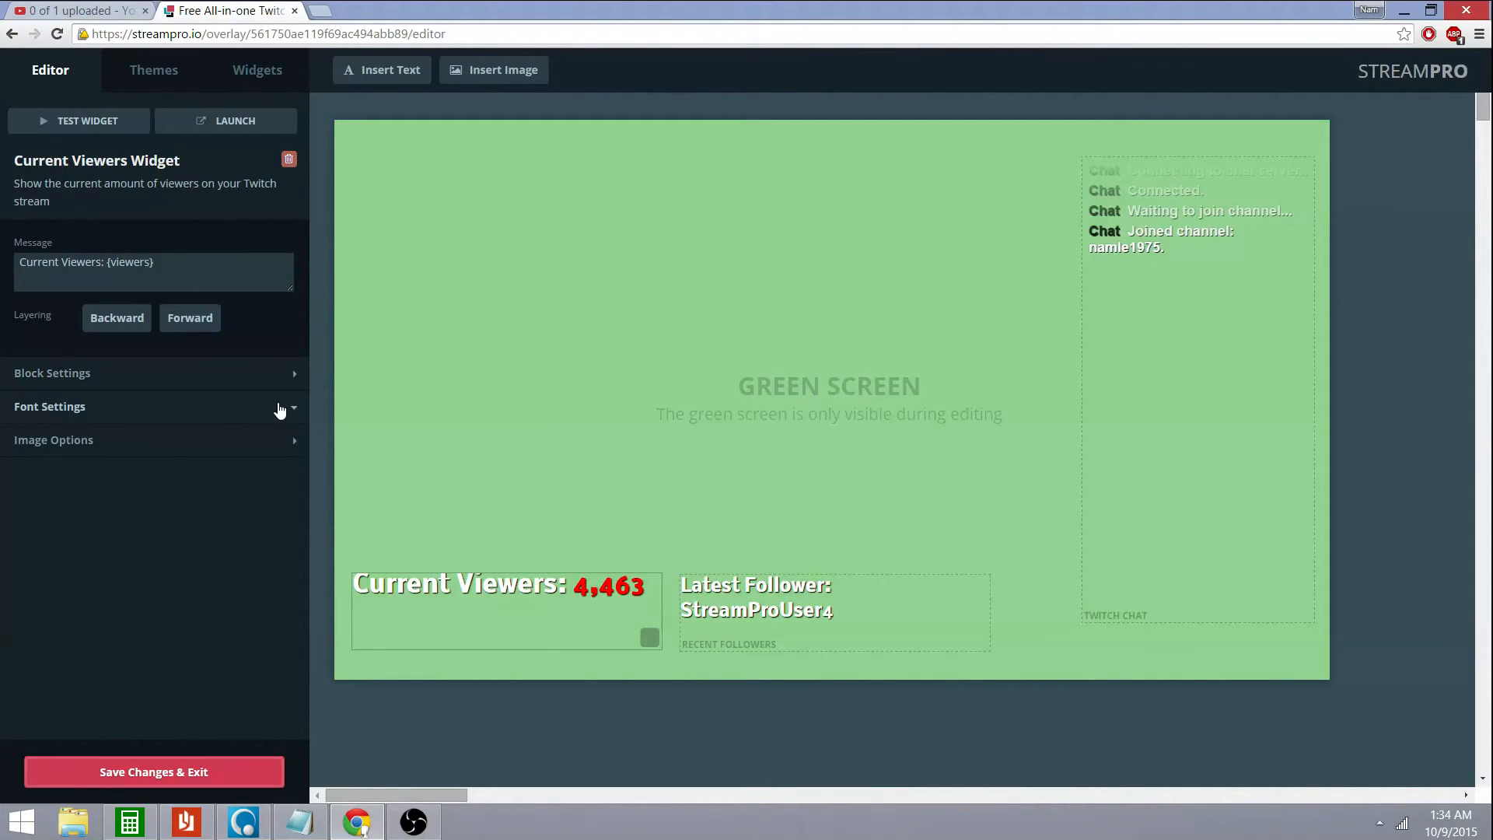
Set the Current Viewers count colour to pure white
{"action": "left_click", "coordinate": [279, 410]}
{"action": "left_click", "coordinate": [74, 605]}
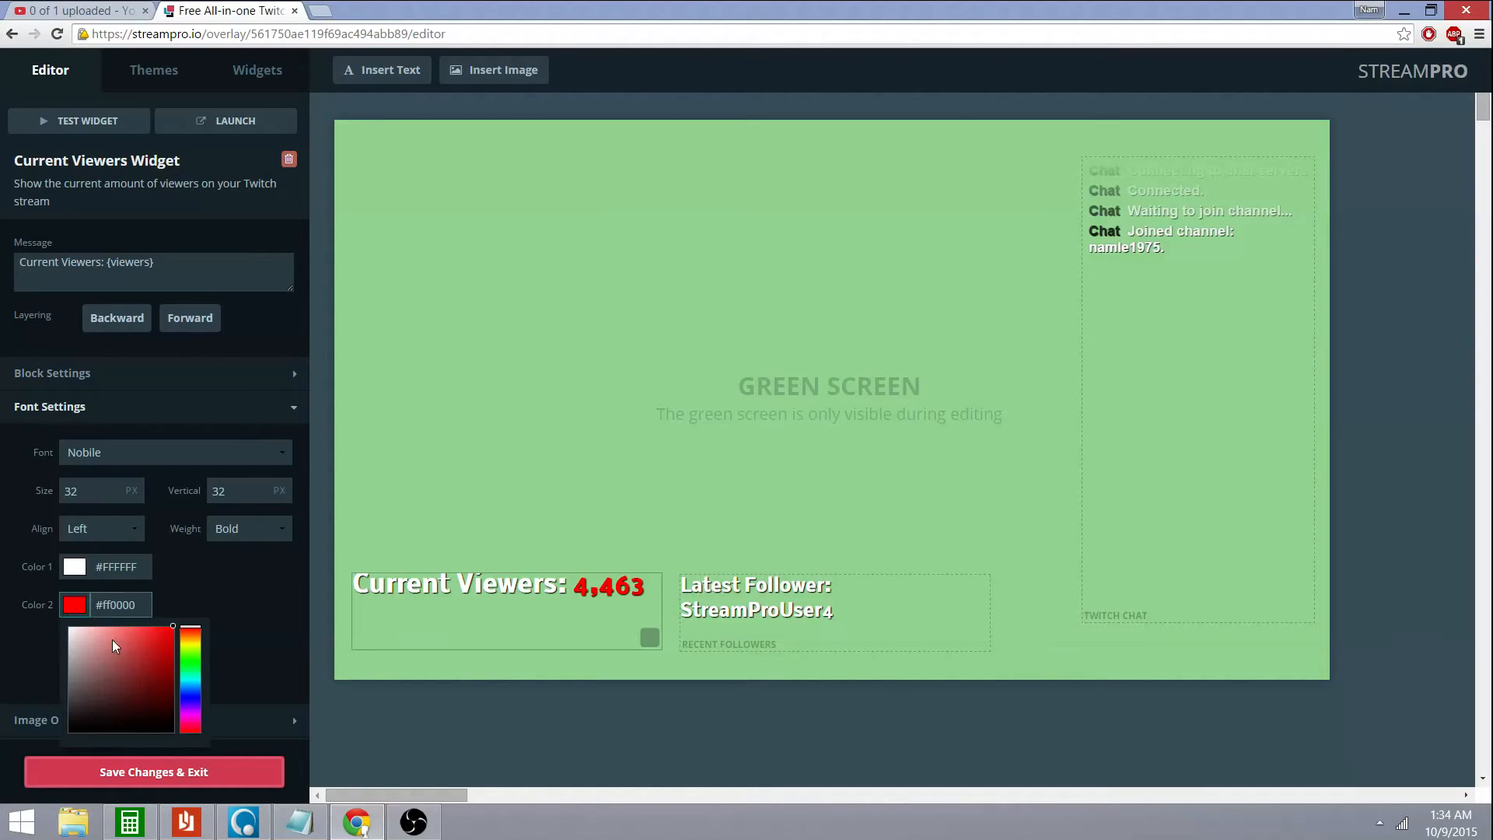
{"action": "left_click_drag", "start_coordinate": [136, 657], "coordinate": [55, 623]}
{"action": "left_click", "coordinate": [56, 624]}
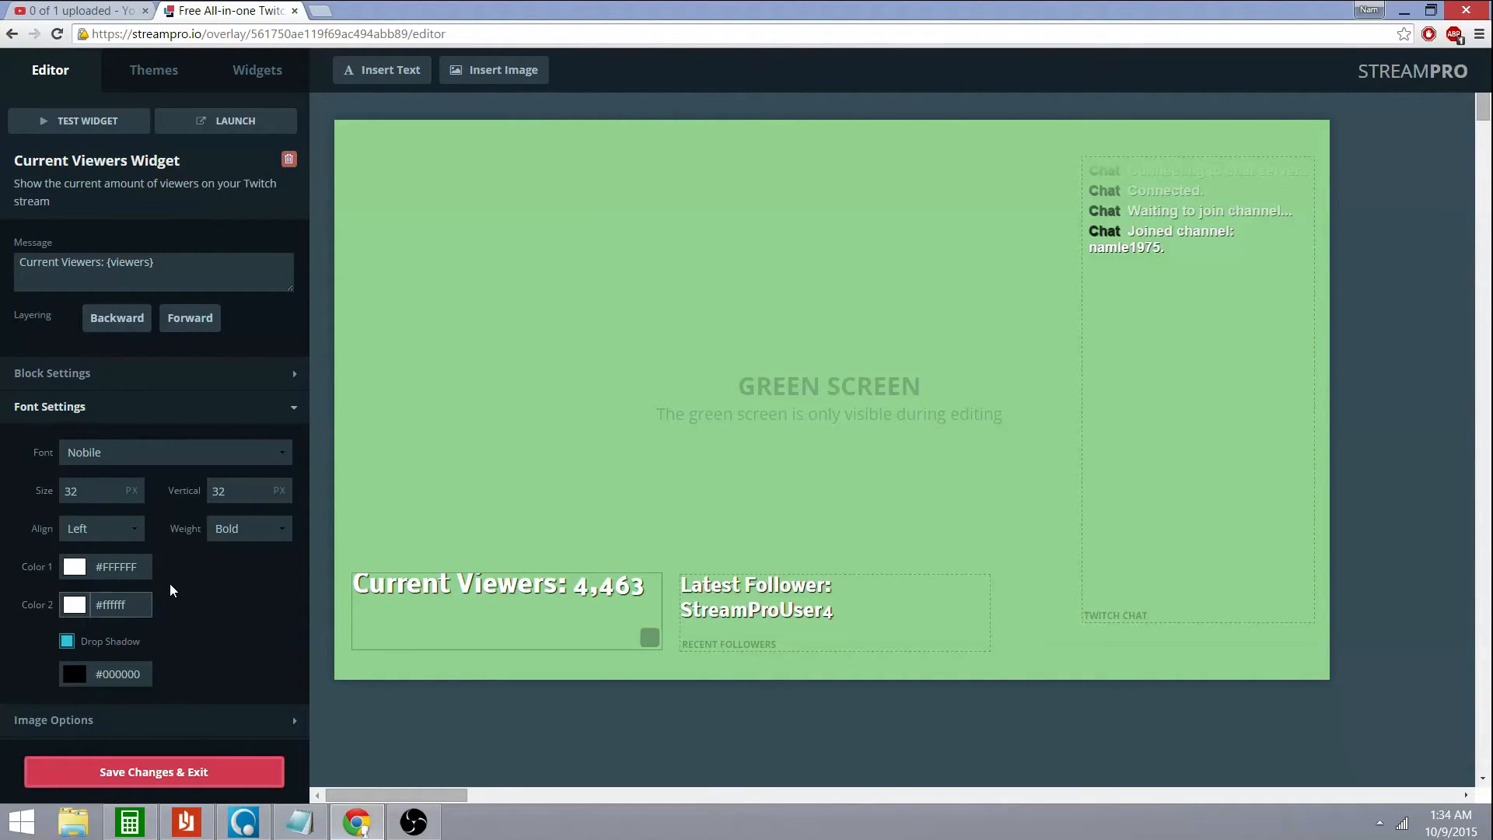
Reduce the viewer count font size to 24 and drag the counter down to the bottom edge
{"action": "left_click", "coordinate": [133, 495]}
{"action": "left_click", "coordinate": [133, 494]}
{"action": "left_click", "coordinate": [134, 494]}
{"action": "left_click", "coordinate": [134, 494]}
{"action": "left_click", "coordinate": [134, 494]}
{"action": "left_click", "coordinate": [134, 495]}
{"action": "left_click", "coordinate": [133, 494]}
{"action": "left_click", "coordinate": [134, 495]}
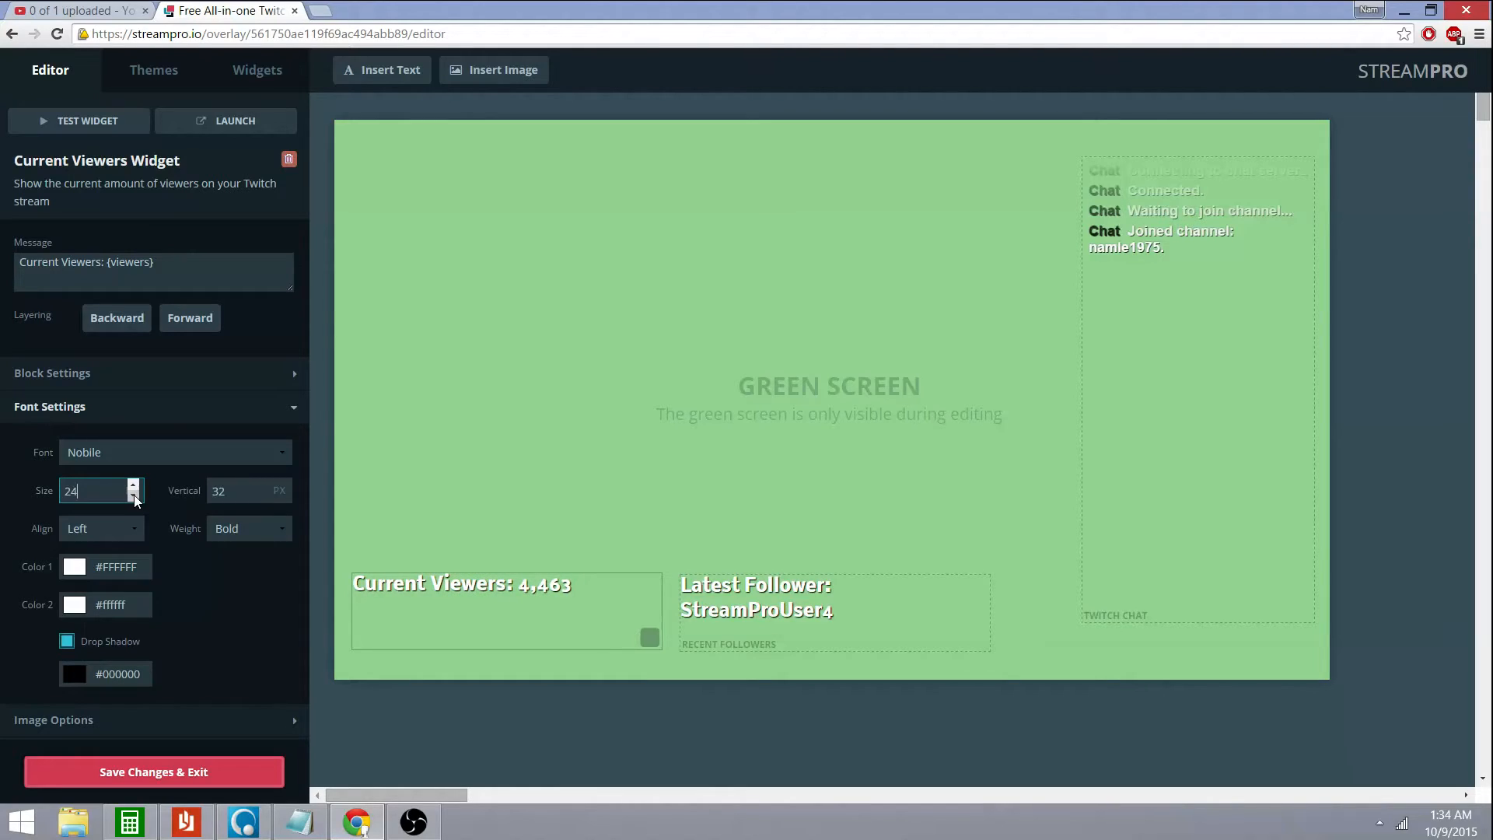
{"action": "left_click_drag", "start_coordinate": [471, 621], "coordinate": [465, 668]}
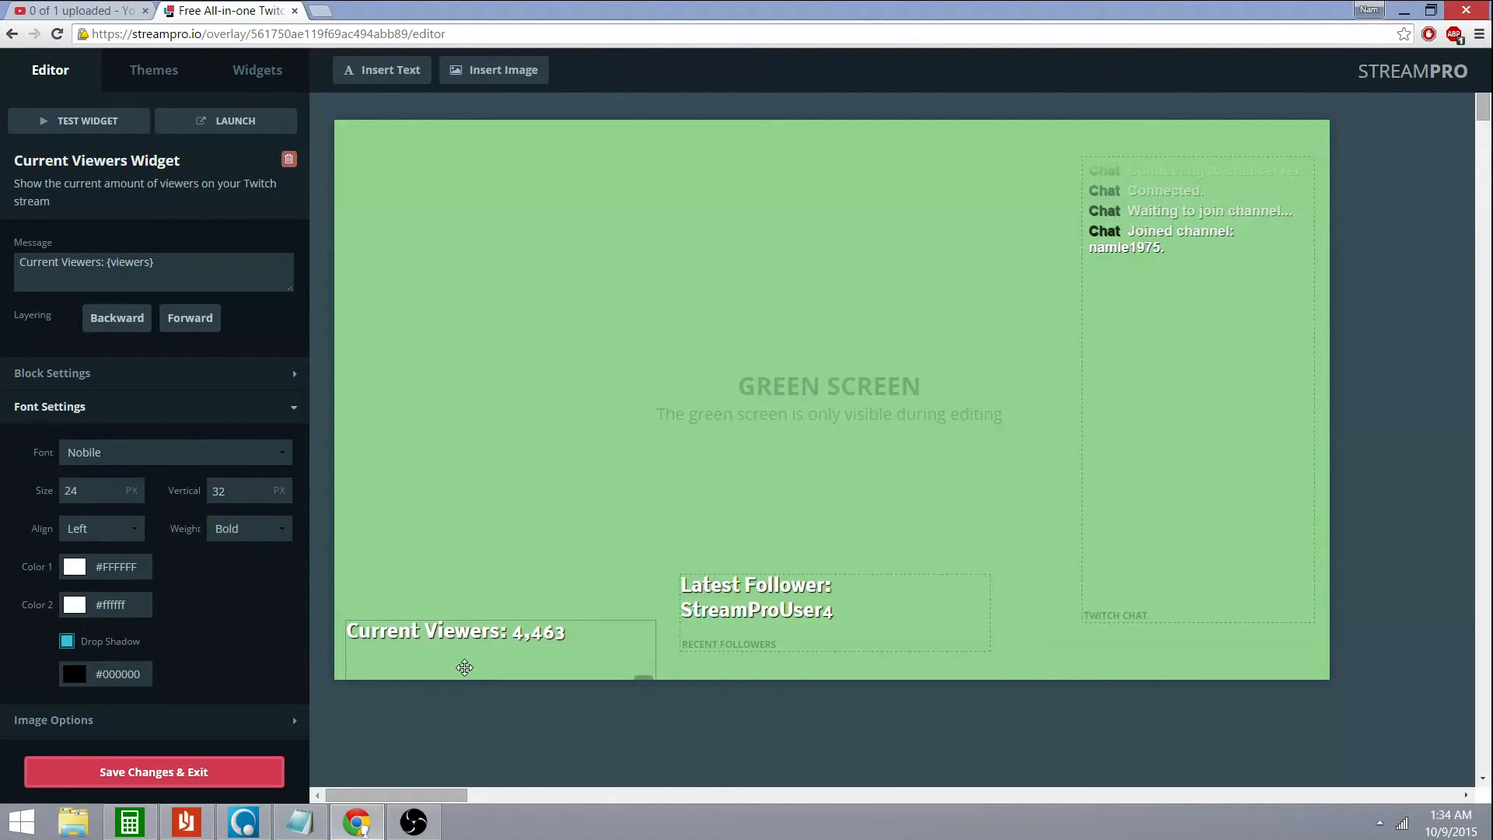
Drop Latest Follower beside Current Viewers, and resize and position Twitch Chat near the right edge
{"action": "left_click_drag", "start_coordinate": [770, 638], "coordinate": [770, 690]}
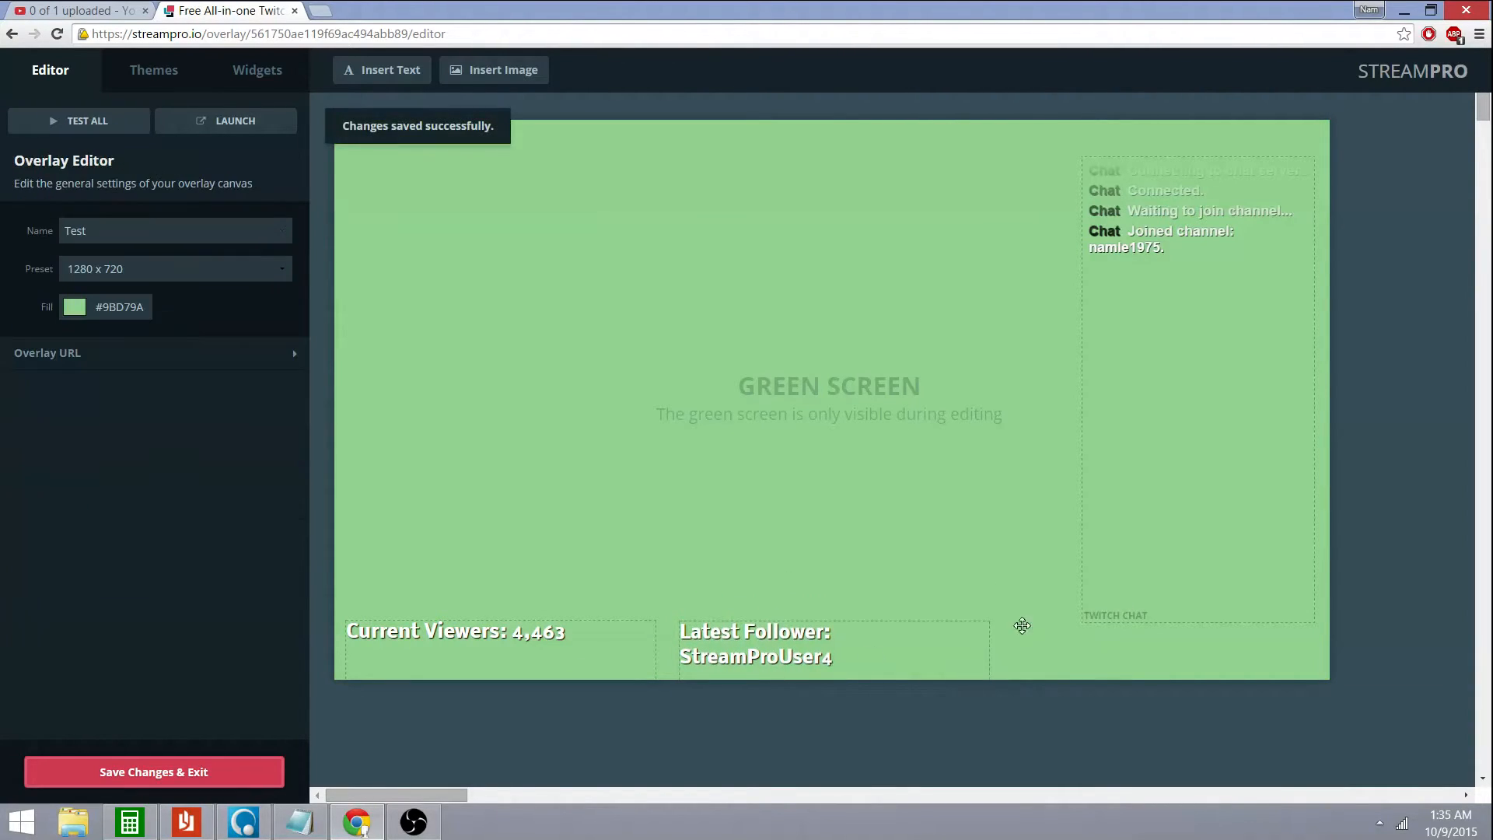
{"action": "left_click_drag", "start_coordinate": [1184, 423], "coordinate": [952, 384]}
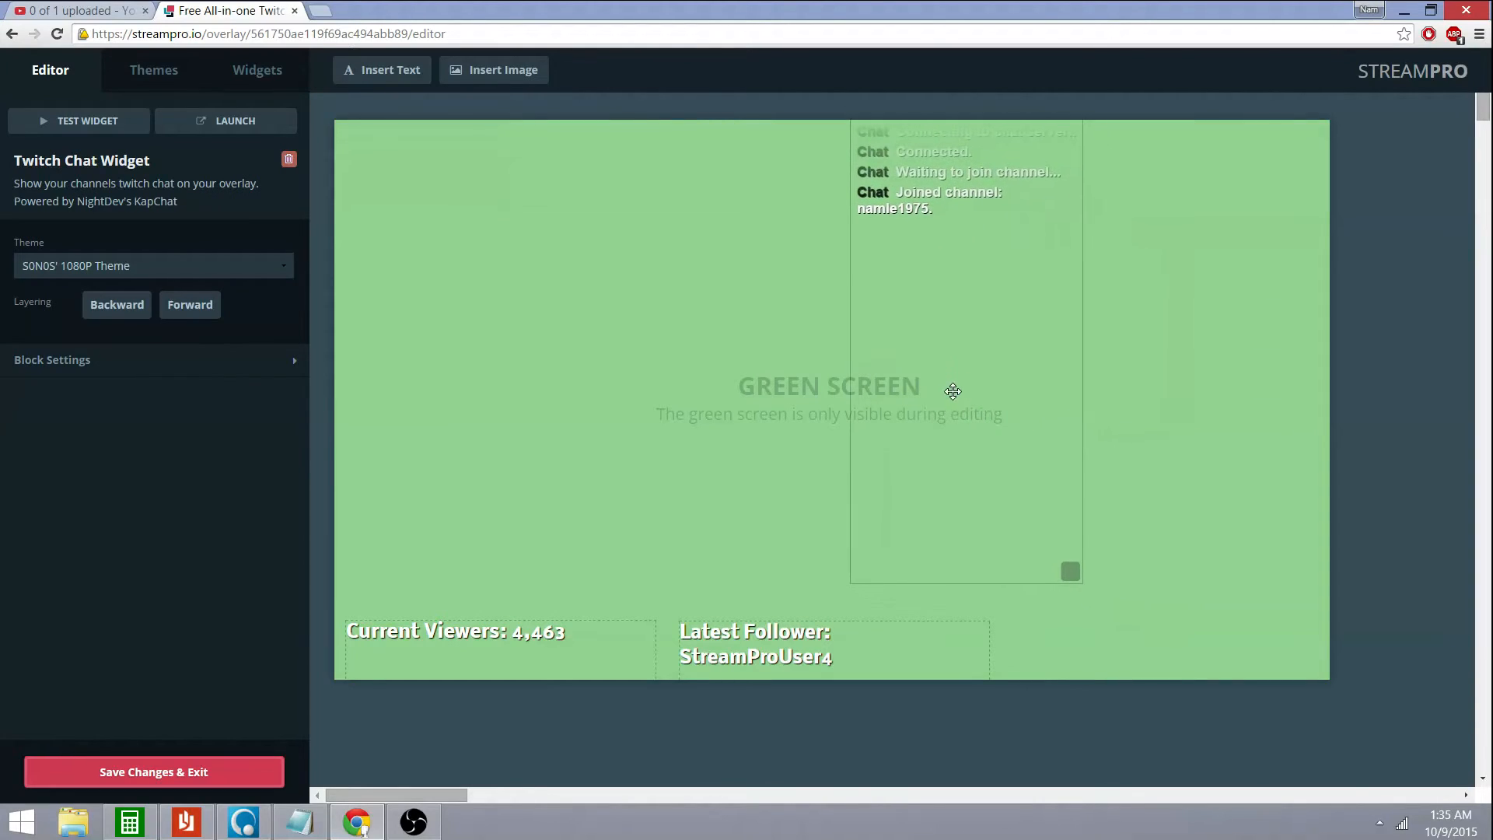
{"action": "left_click_drag", "start_coordinate": [1069, 572], "coordinate": [1121, 589]}
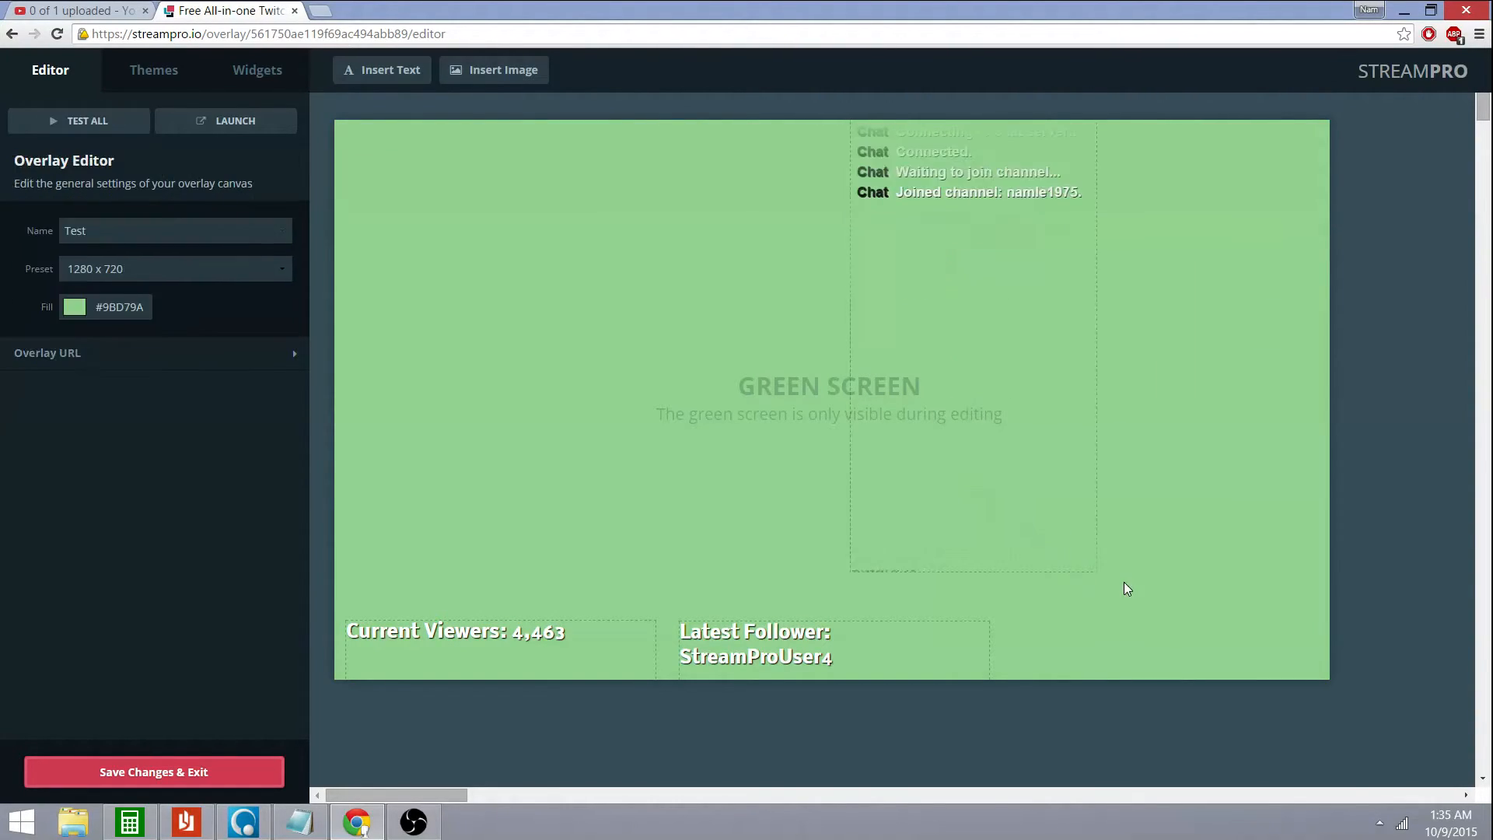
{"action": "left_click", "coordinate": [974, 406]}
{"action": "left_click_drag", "start_coordinate": [974, 406], "coordinate": [1175, 454]}
{"action": "left_click_drag", "start_coordinate": [1290, 611], "coordinate": [1267, 593]}
{"action": "left_click_drag", "start_coordinate": [1185, 517], "coordinate": [1226, 527]}
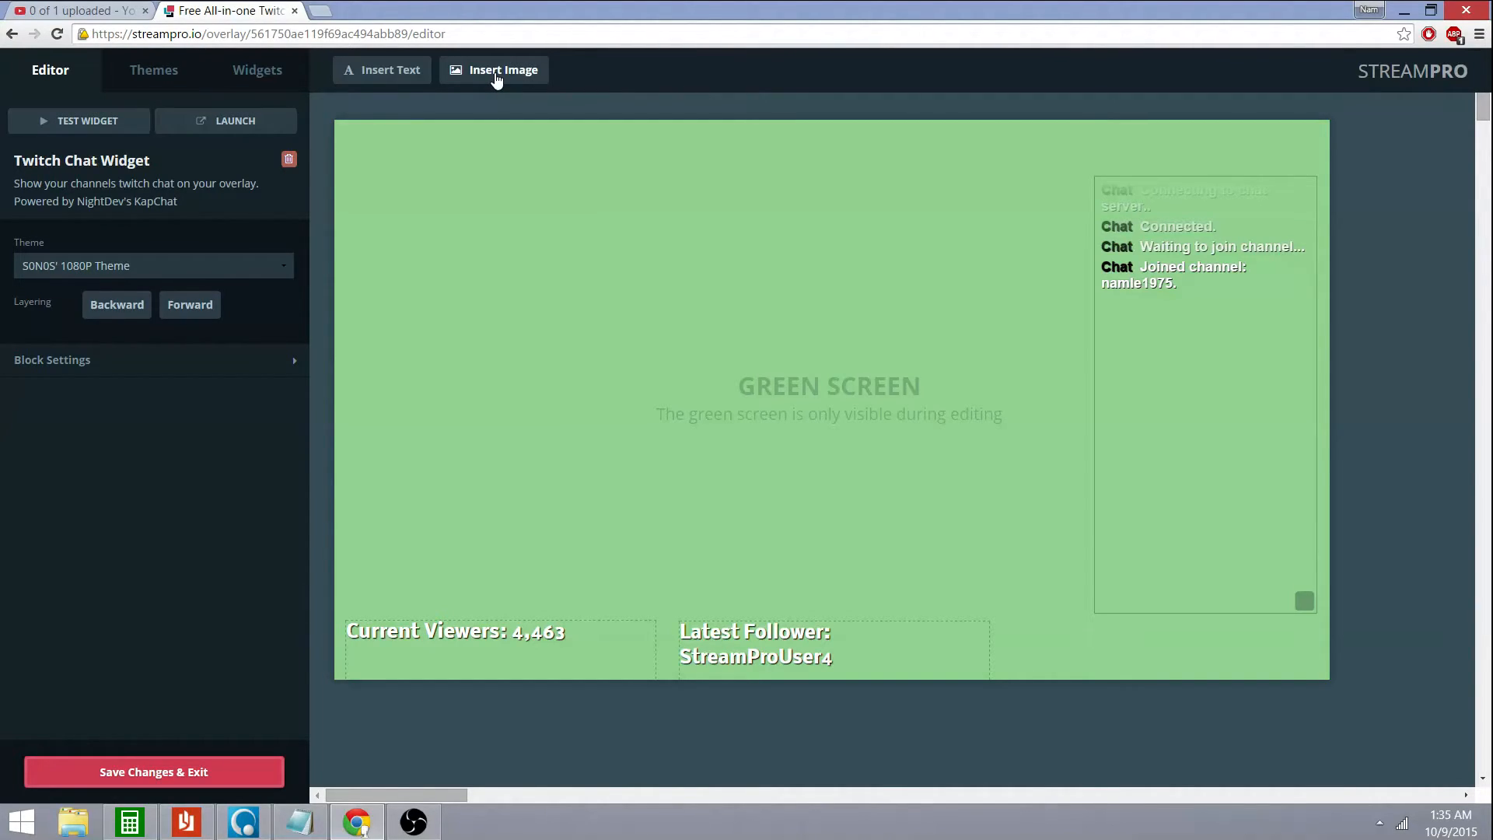
Insert the red background image from the gallery and align it to cover the whole canvas
{"action": "left_click", "coordinate": [489, 74]}
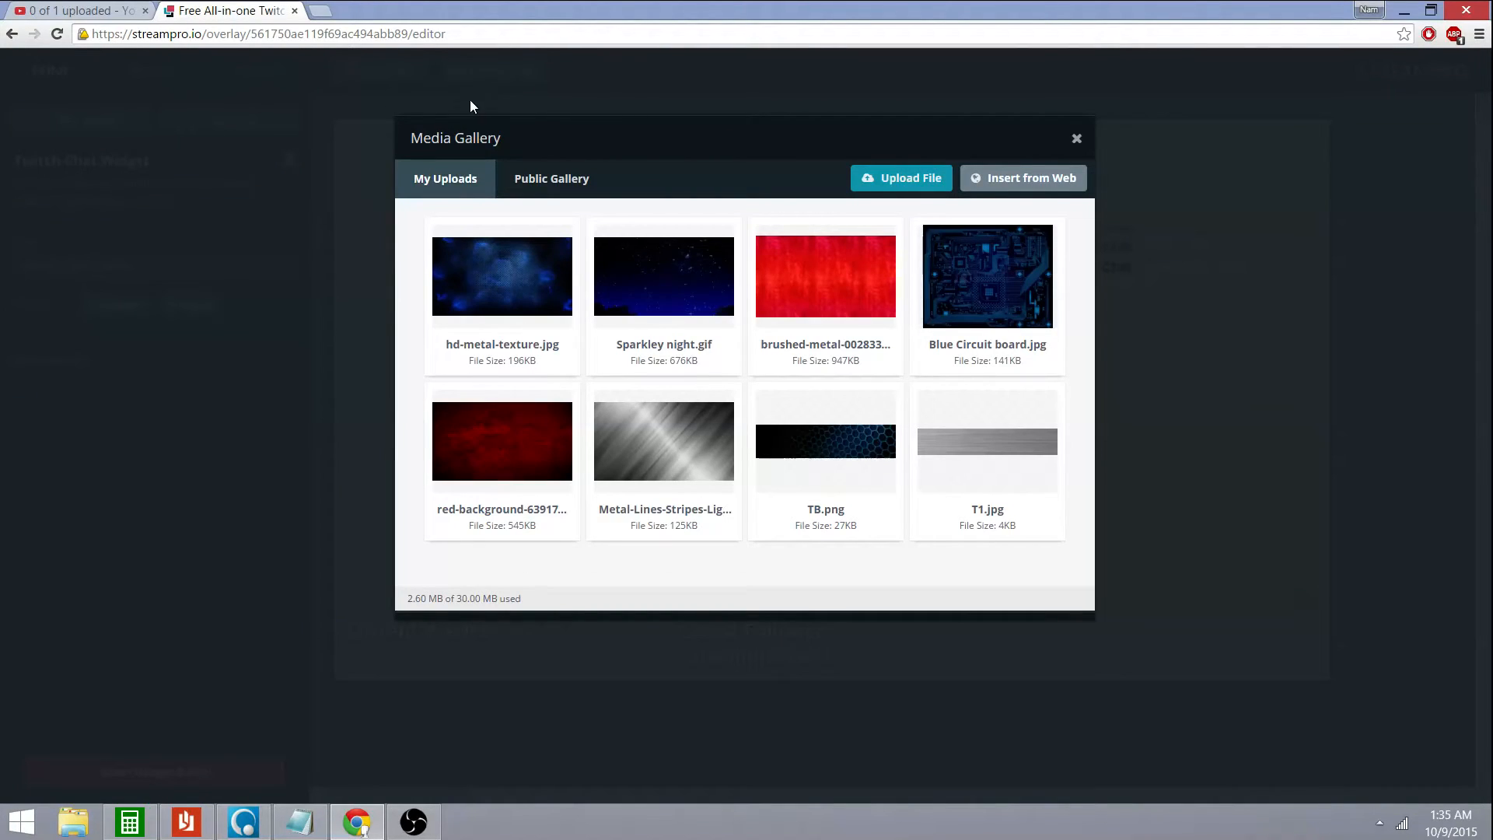
{"action": "mouse_move", "coordinate": [650, 306]}
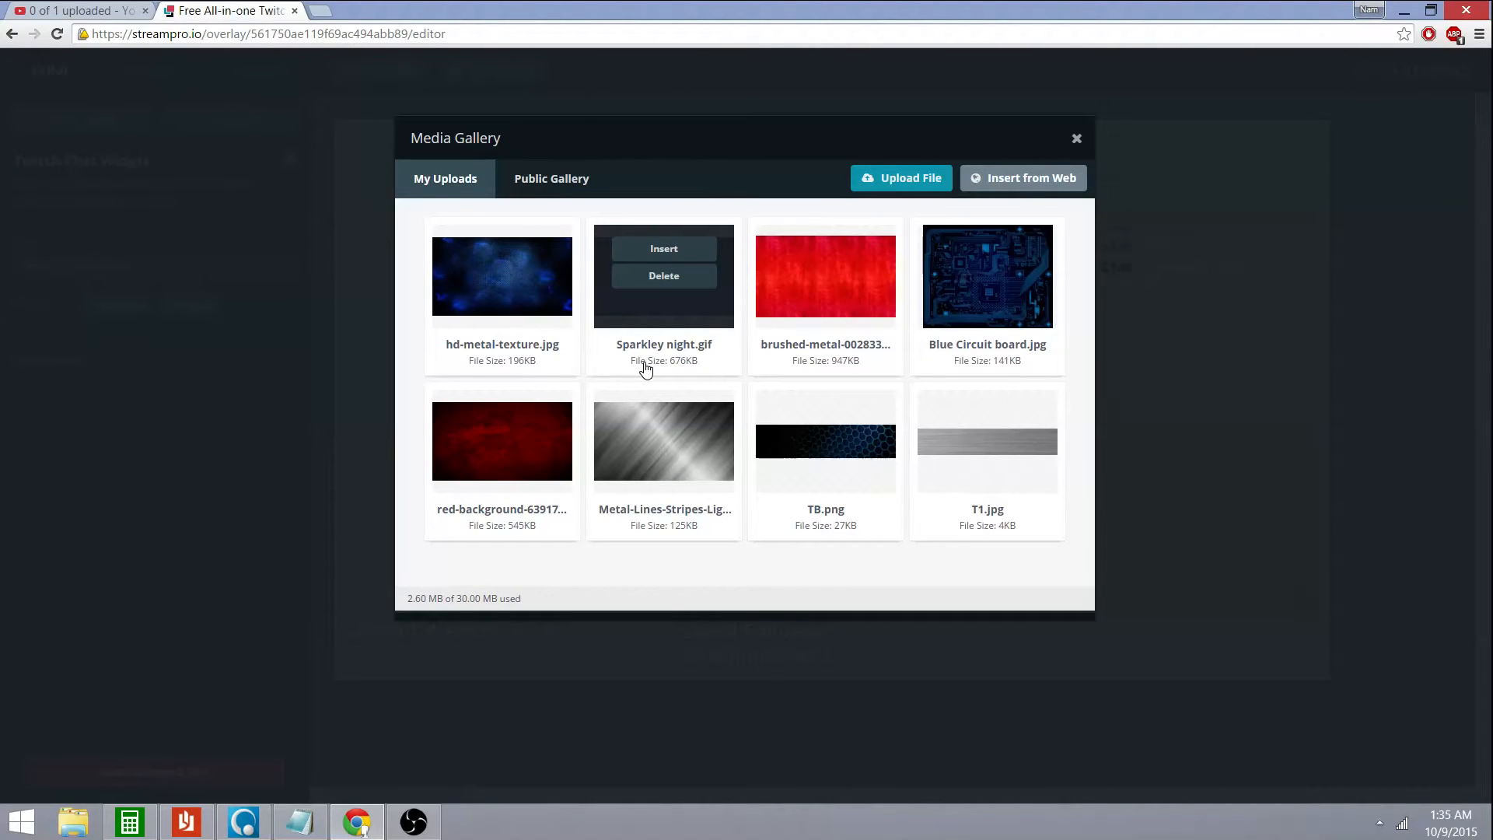
{"action": "mouse_move", "coordinate": [560, 445]}
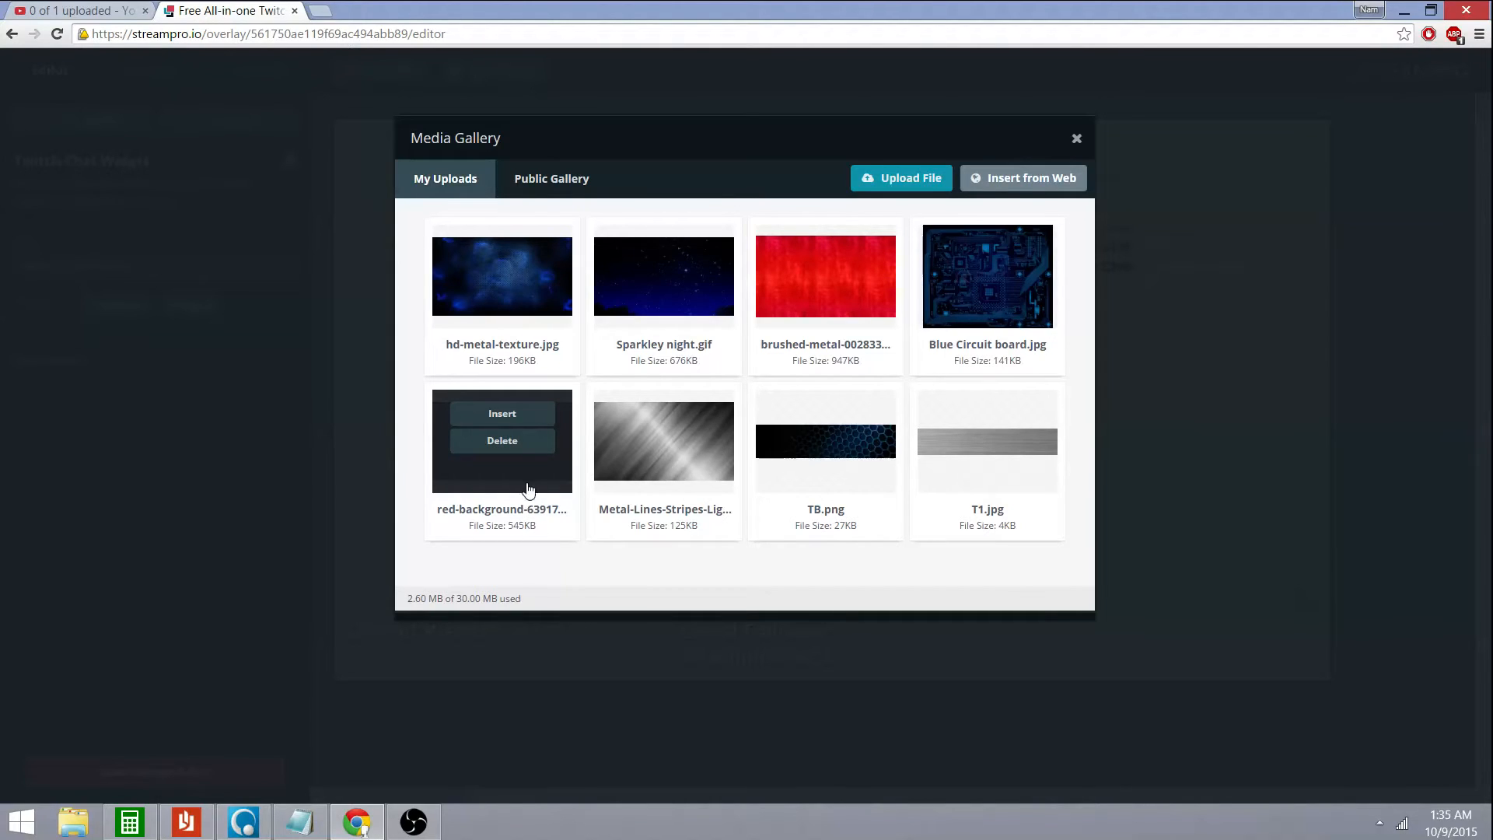
{"action": "left_click", "coordinate": [520, 414]}
{"action": "left_click_drag", "start_coordinate": [666, 403], "coordinate": [643, 381]}
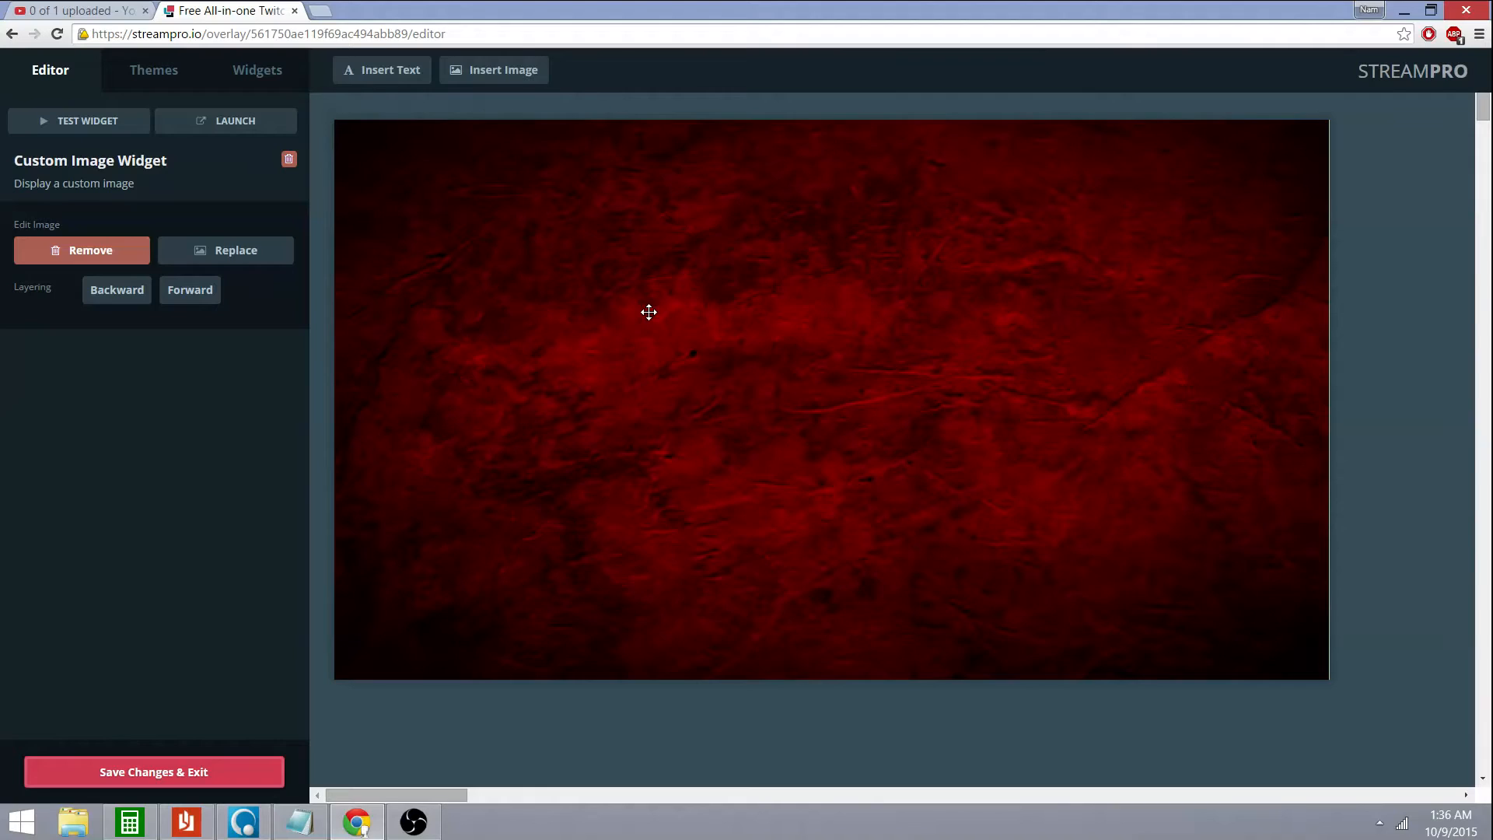
Deselect the image and briefly show, then hide, the overlay URL
{"action": "left_click", "coordinate": [635, 708]}
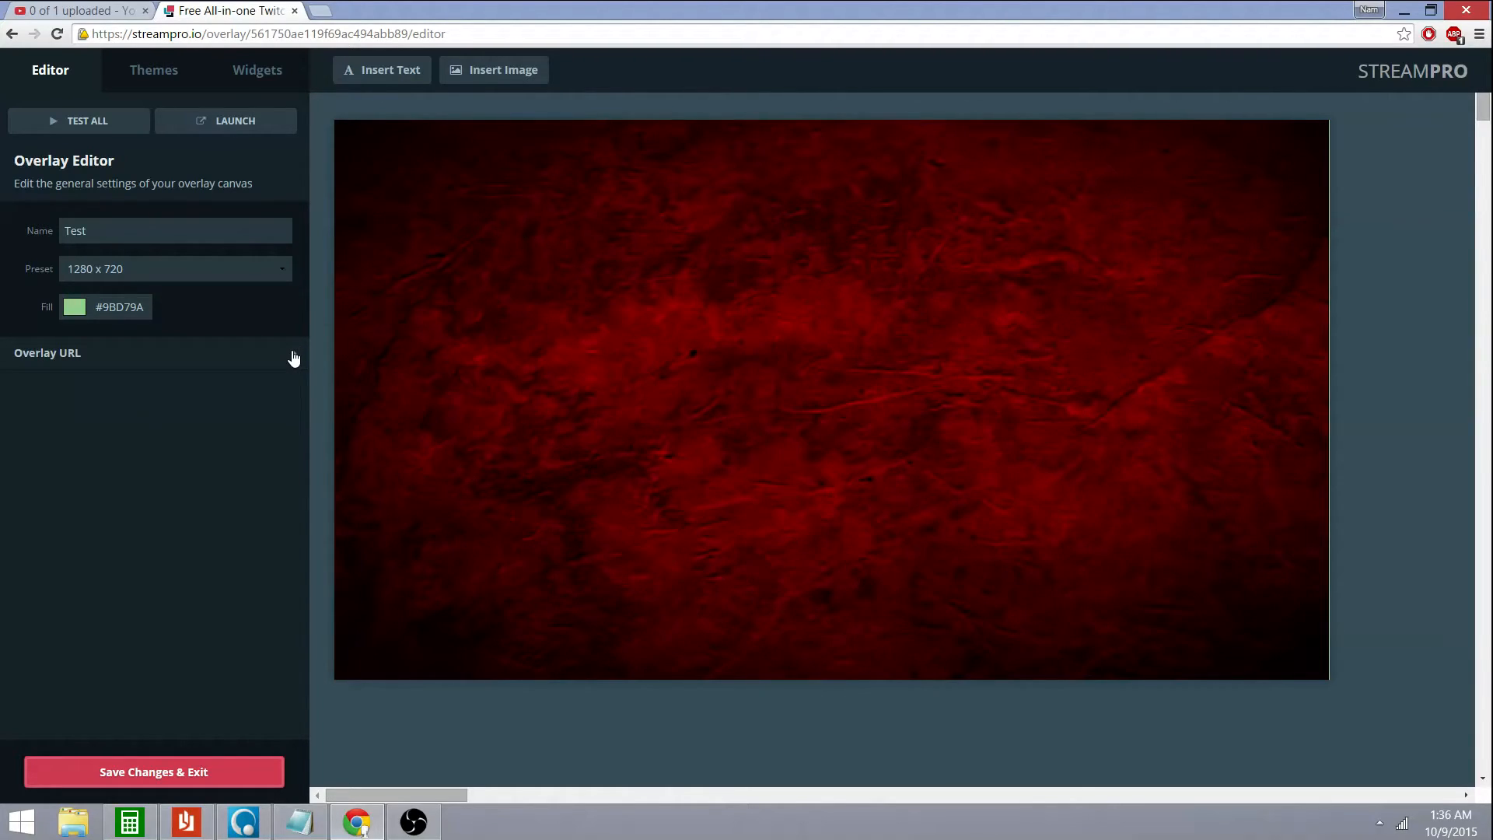
{"action": "left_click", "coordinate": [294, 358]}
{"action": "left_click", "coordinate": [294, 357]}
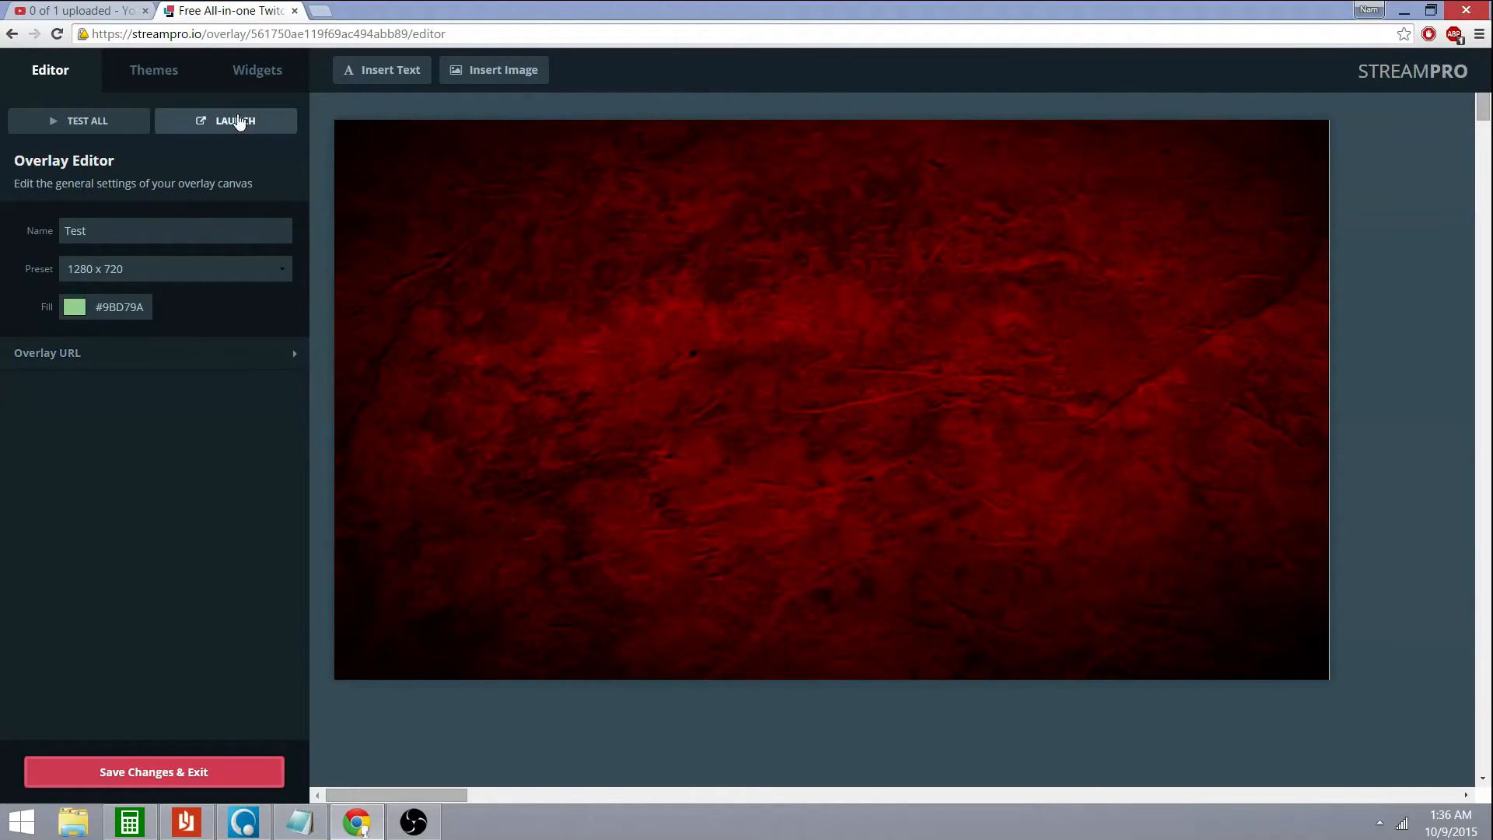
Select the red background and send it backward four times behind all widgets
{"action": "left_click", "coordinate": [562, 221]}
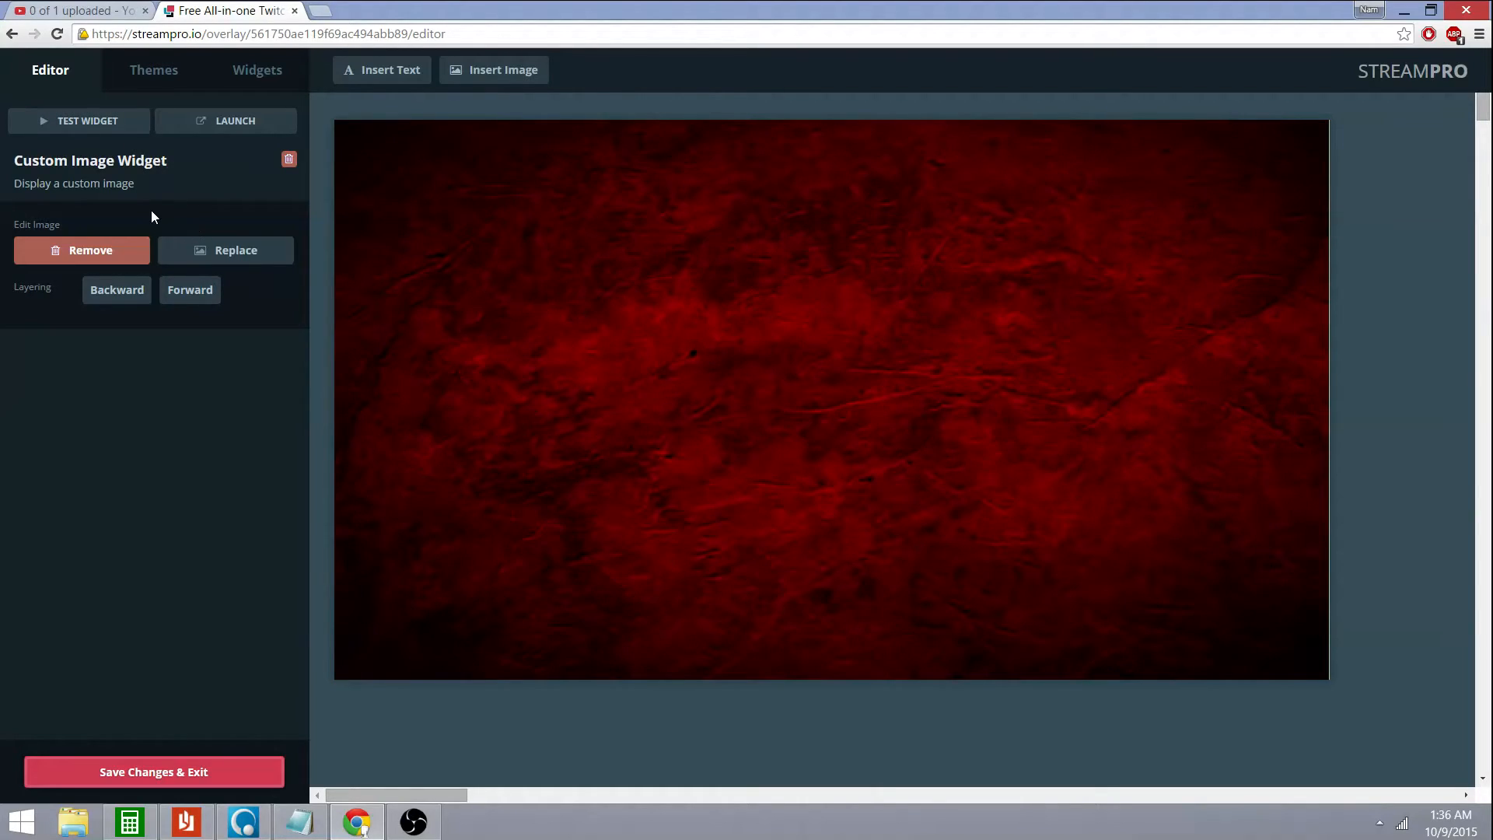
{"action": "right_click", "coordinate": [554, 246]}
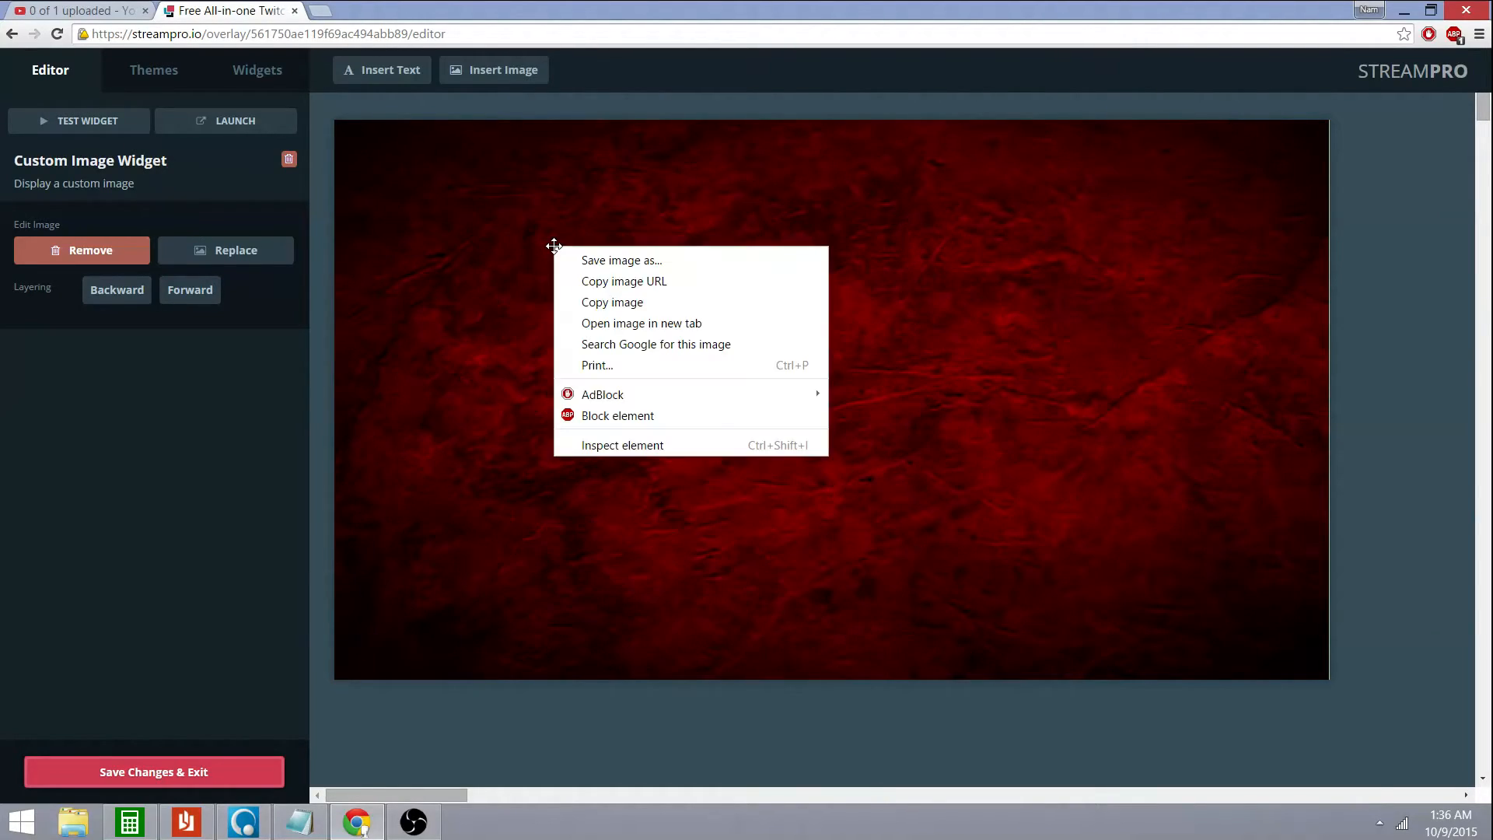
{"action": "left_click", "coordinate": [422, 210]}
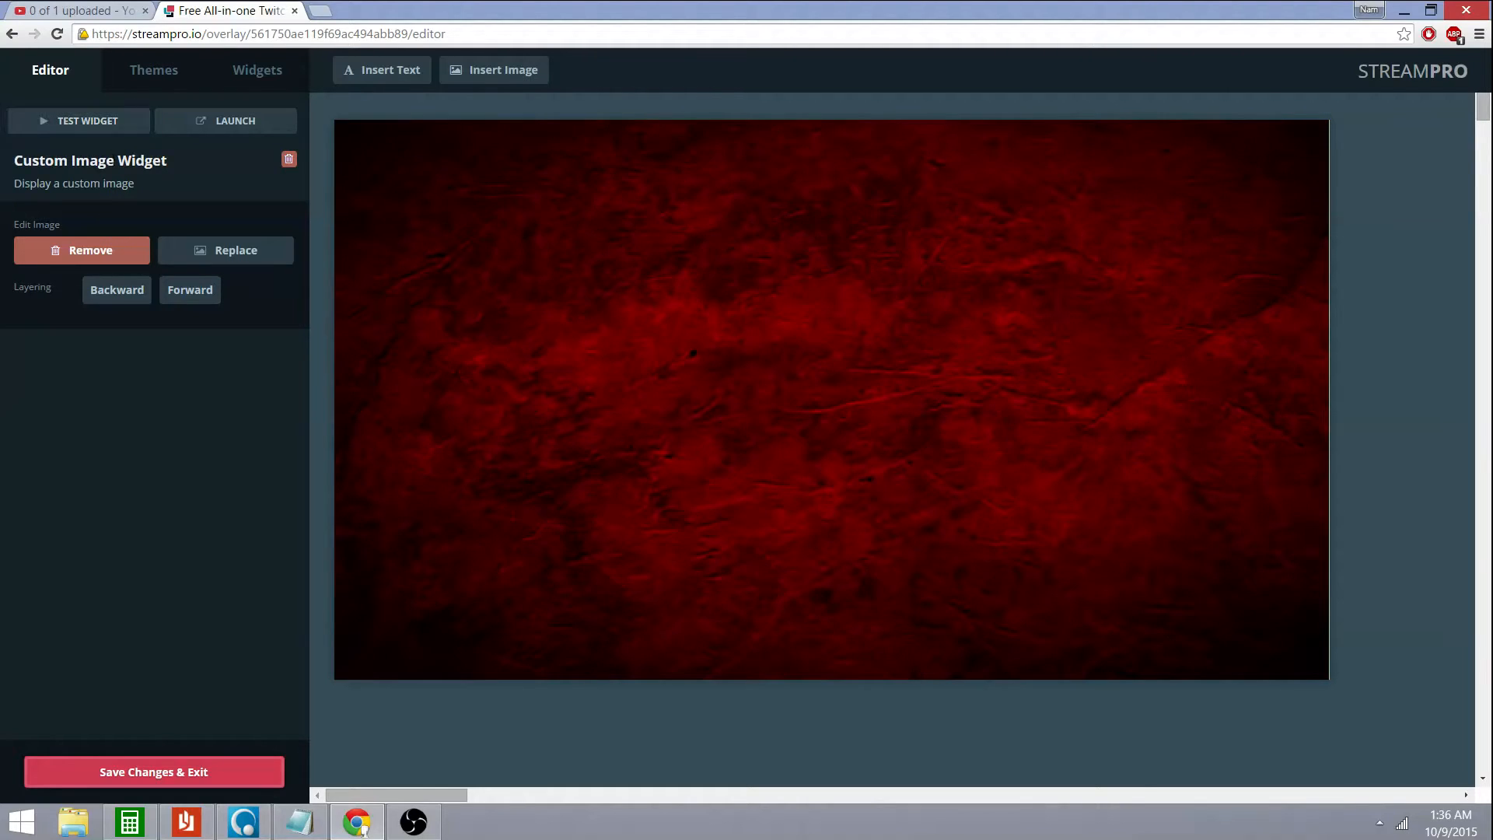
{"action": "left_click", "coordinate": [106, 300]}
{"action": "left_click", "coordinate": [107, 300]}
{"action": "left_click", "coordinate": [107, 300]}
{"action": "left_click", "coordinate": [107, 300]}
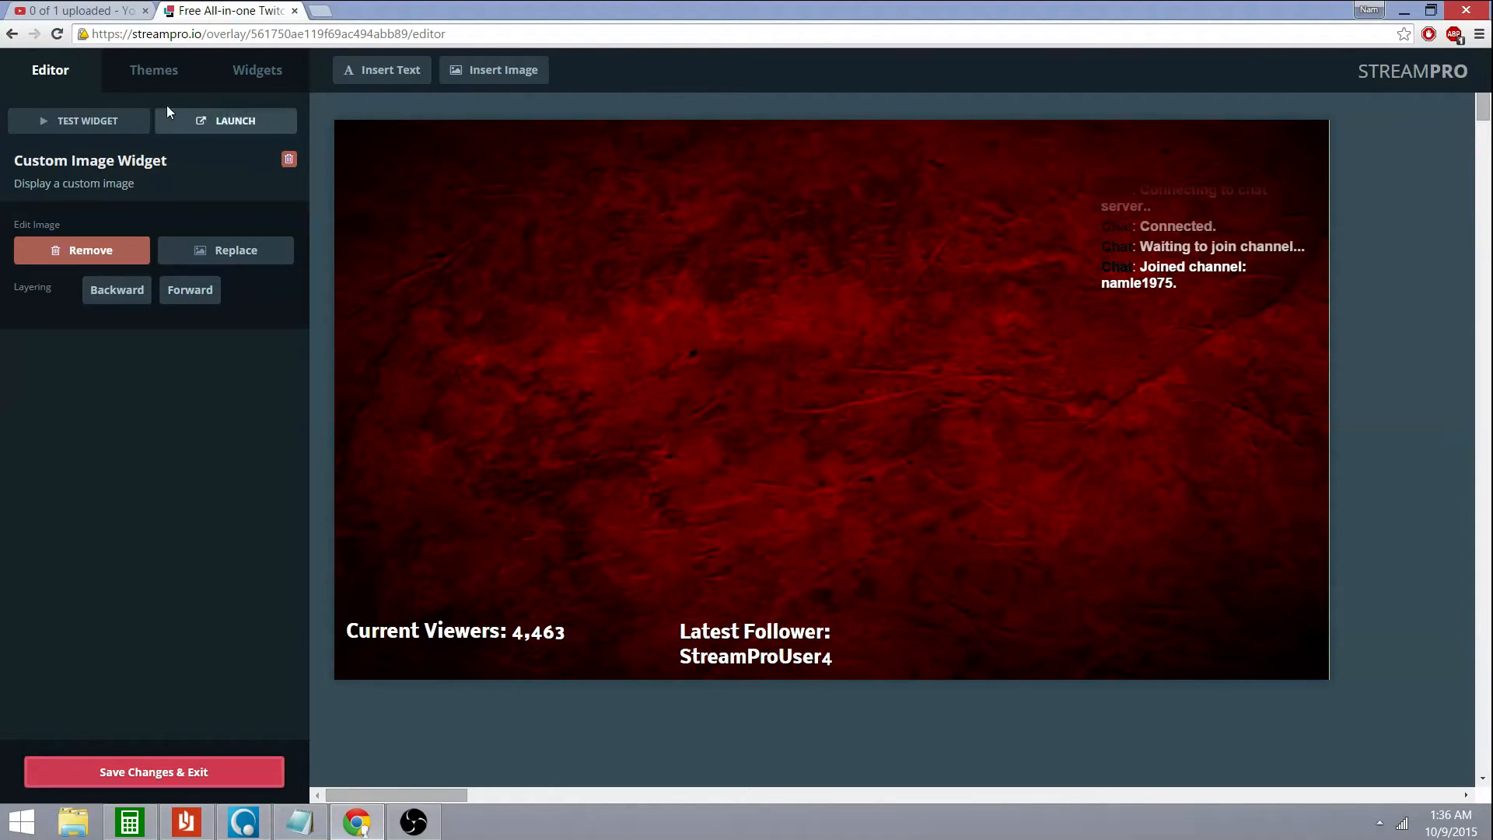
{"action": "left_click", "coordinate": [92, 127]}
{"action": "left_click", "coordinate": [264, 78]}
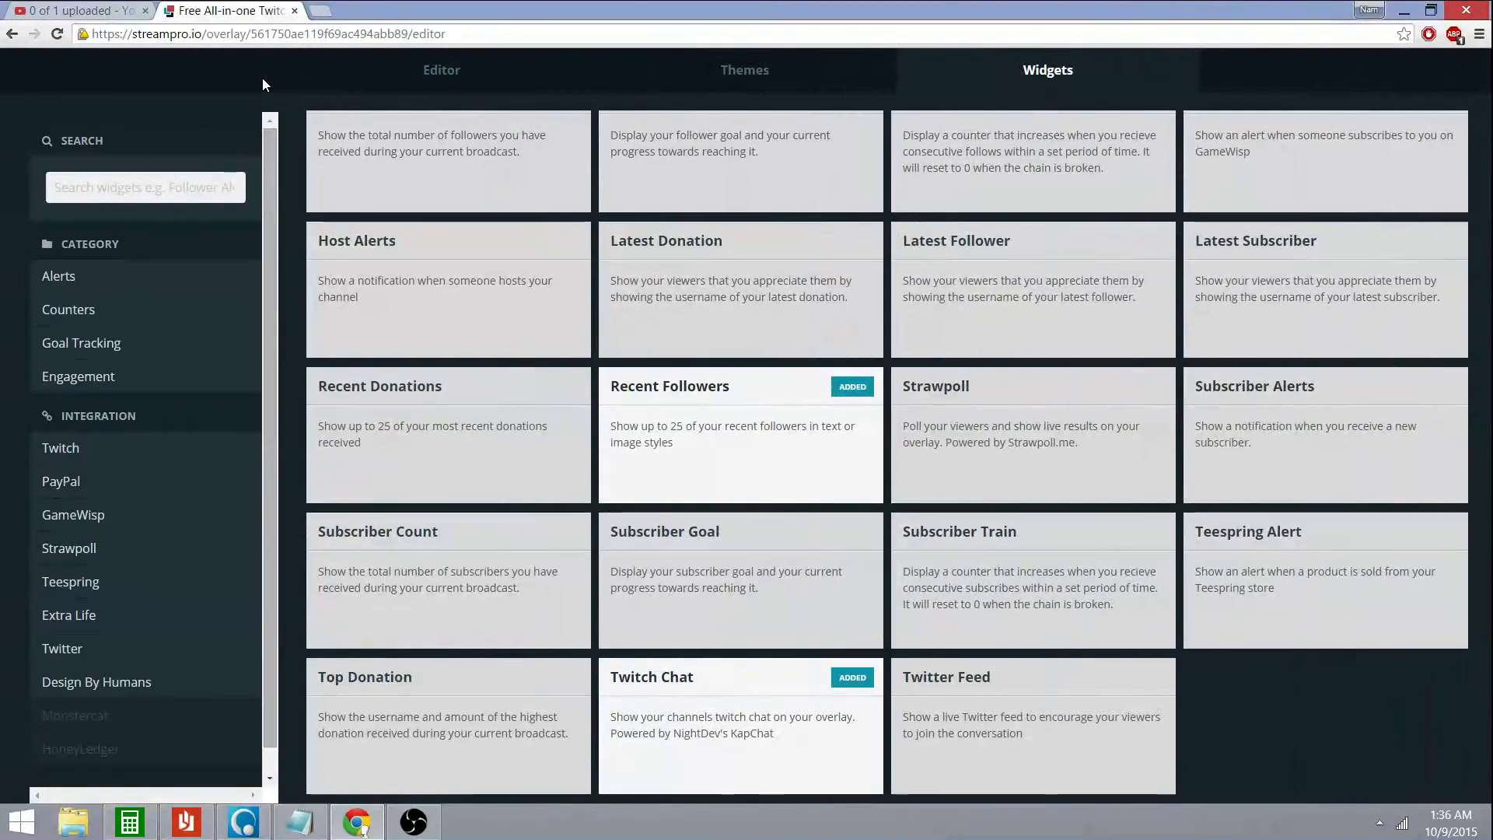
{"action": "left_click", "coordinate": [476, 67]}
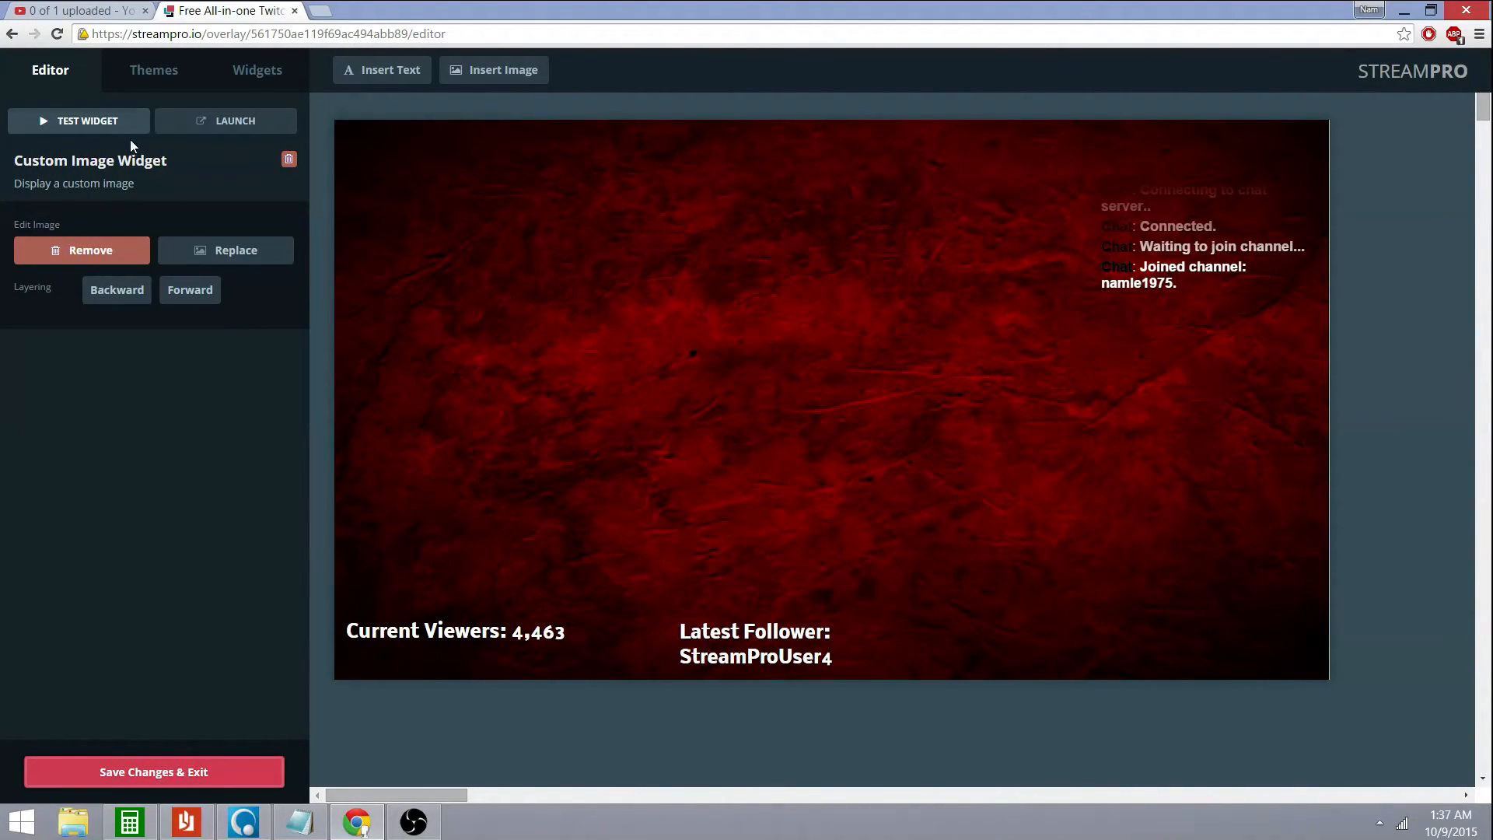
{"action": "scroll", "coordinate": [637, 633], "scroll_direction": "down", "scroll_amount": 1}
{"action": "scroll", "coordinate": [645, 634], "scroll_direction": "up", "scroll_amount": 1}
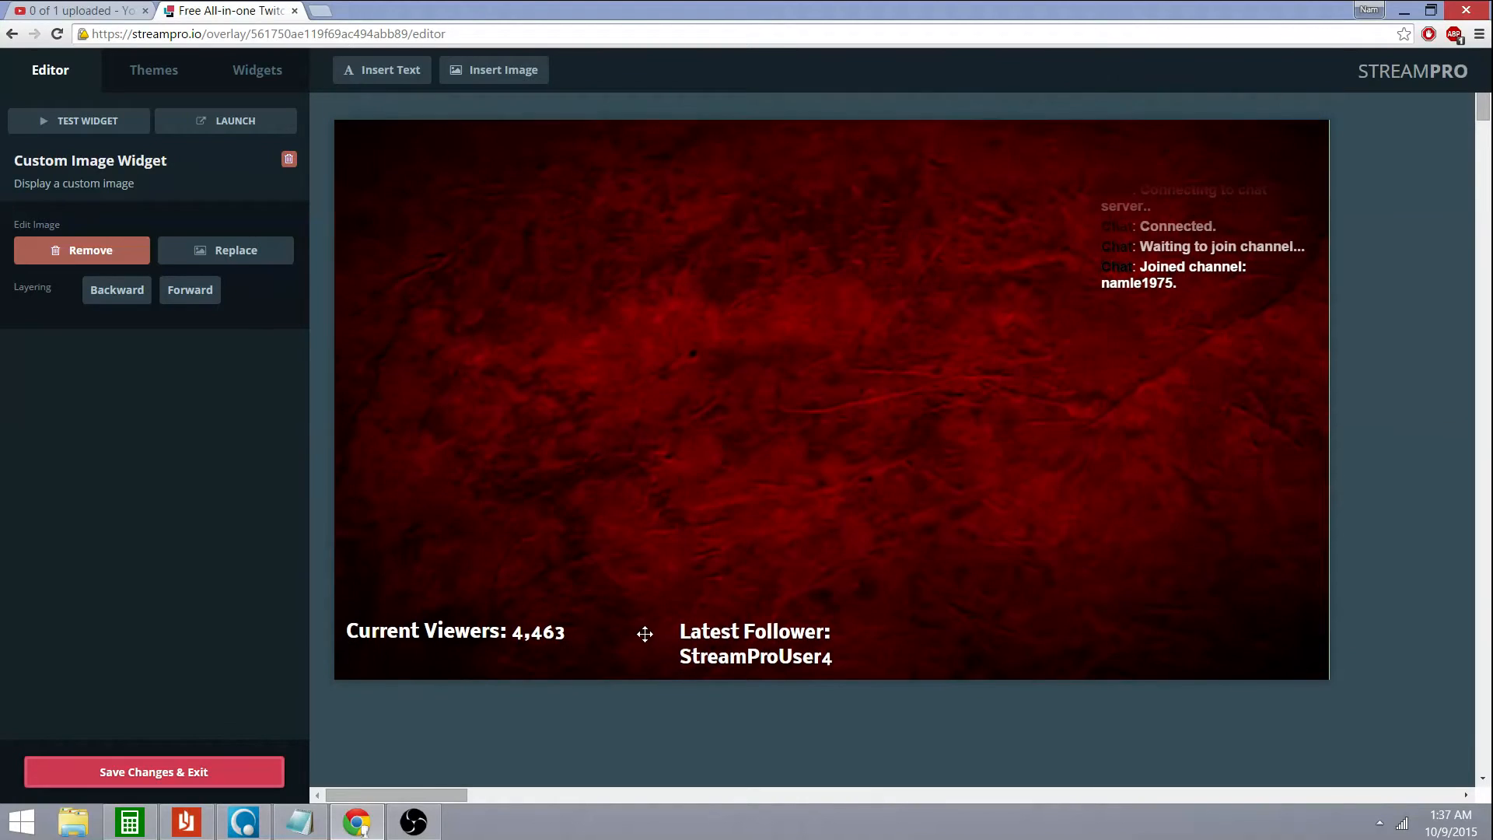
Save and reopen the Test overlay, then load test values twice with TEST ALL
{"action": "left_click", "coordinate": [227, 774]}
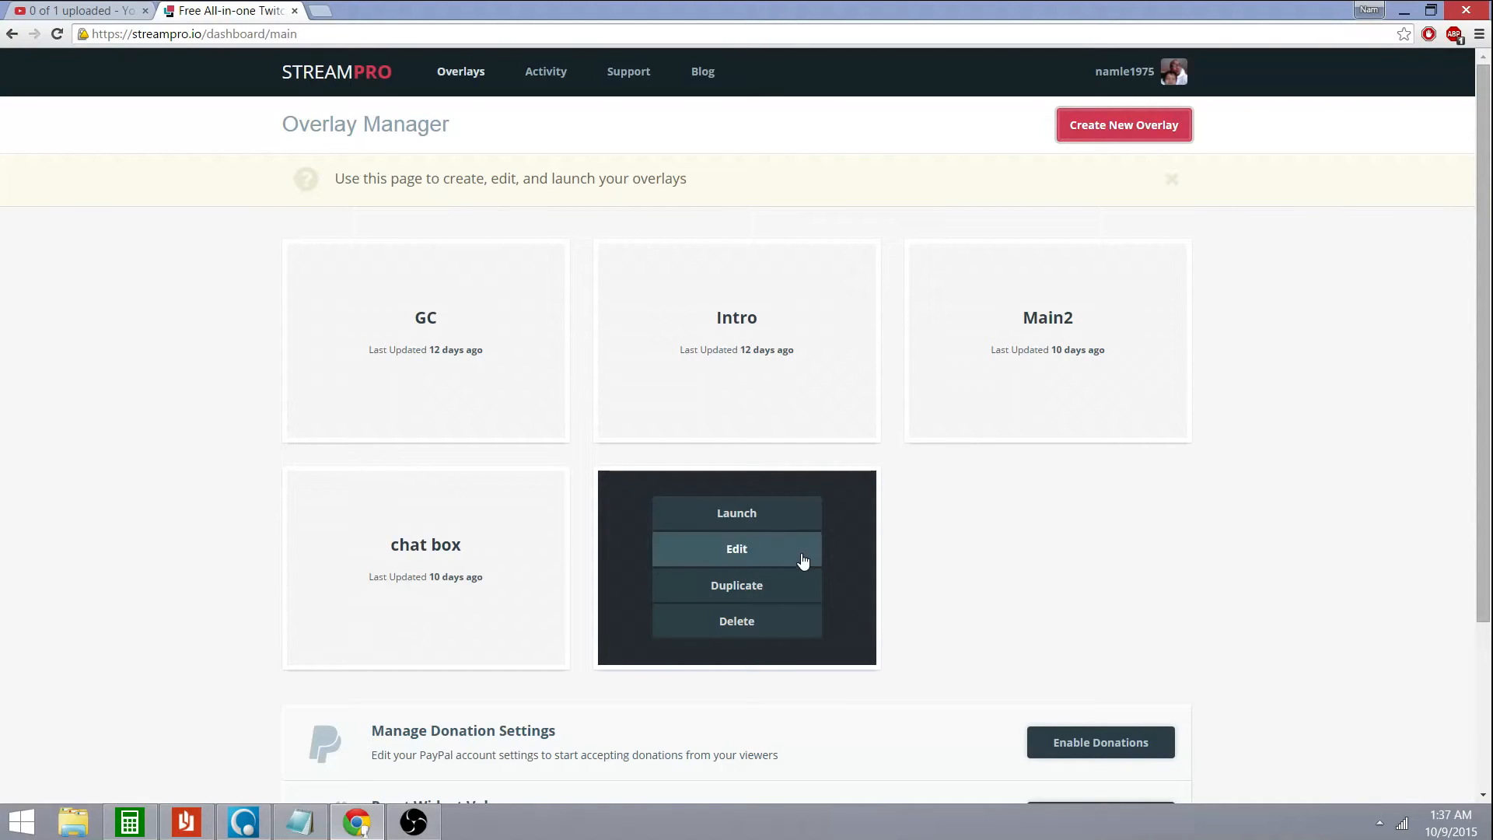
{"action": "left_click", "coordinate": [735, 548]}
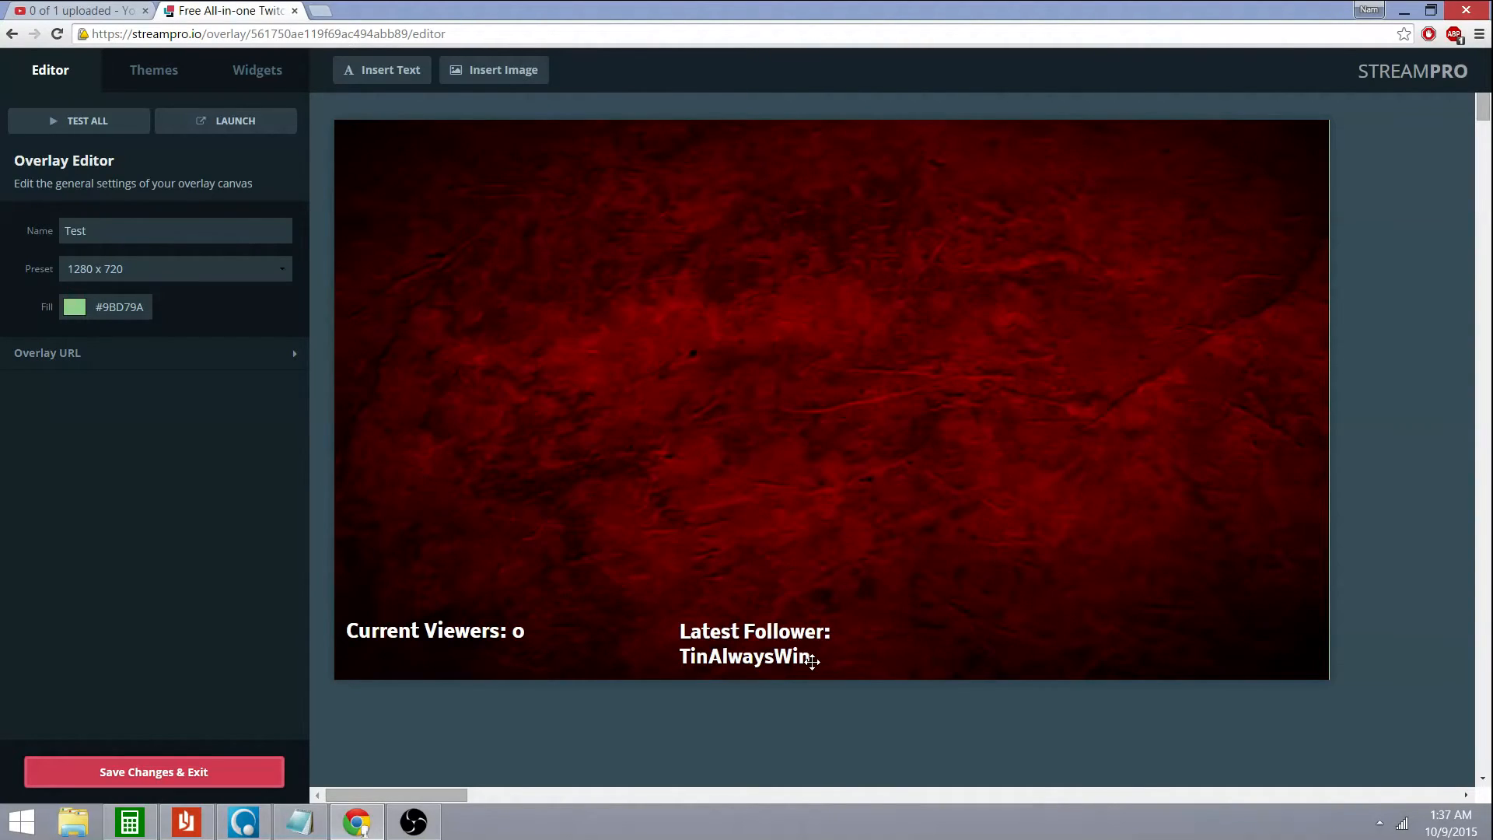
{"action": "left_click", "coordinate": [200, 234]}
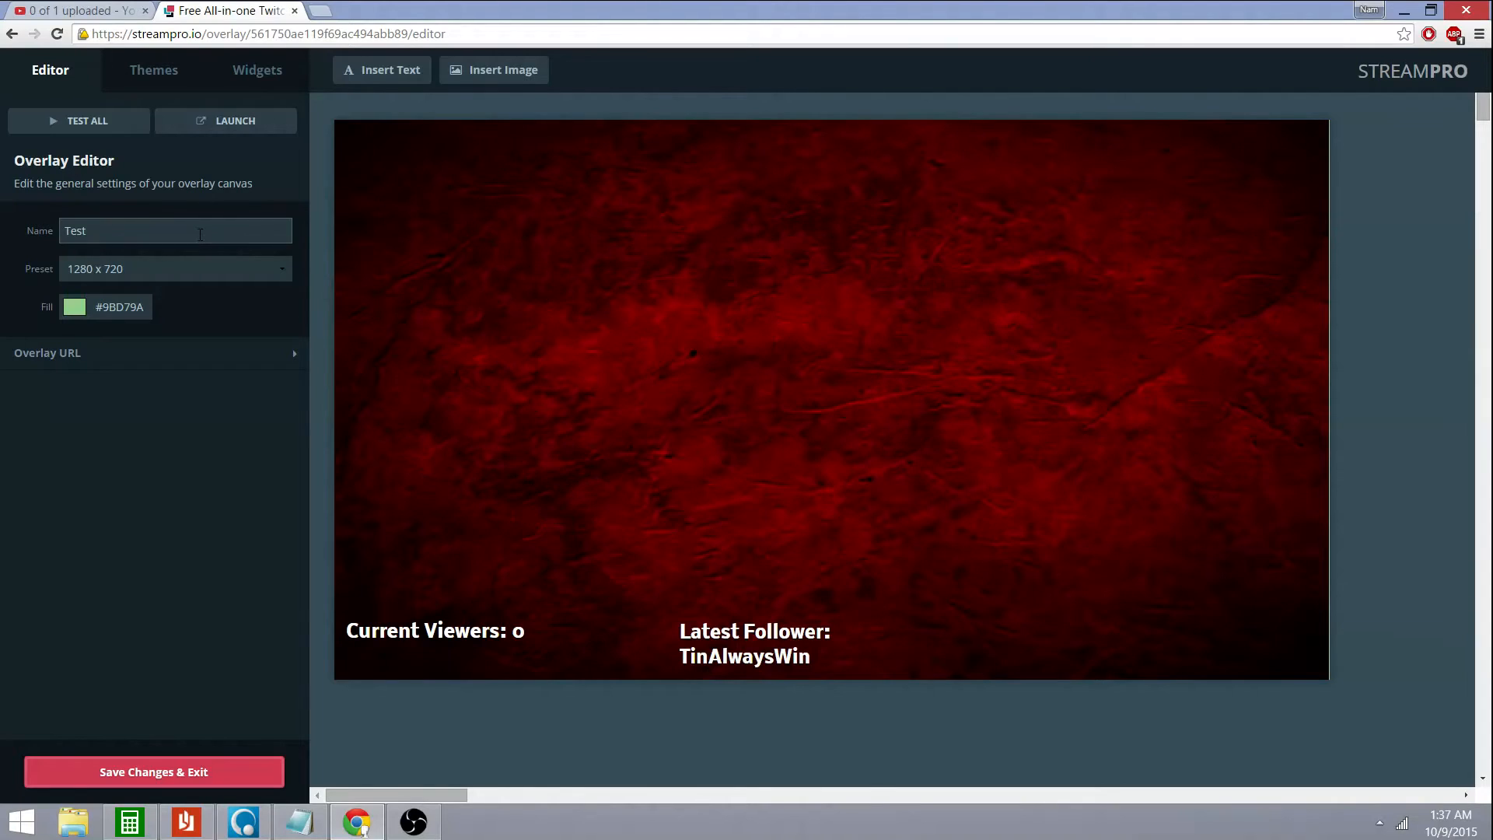
{"action": "left_click", "coordinate": [84, 124]}
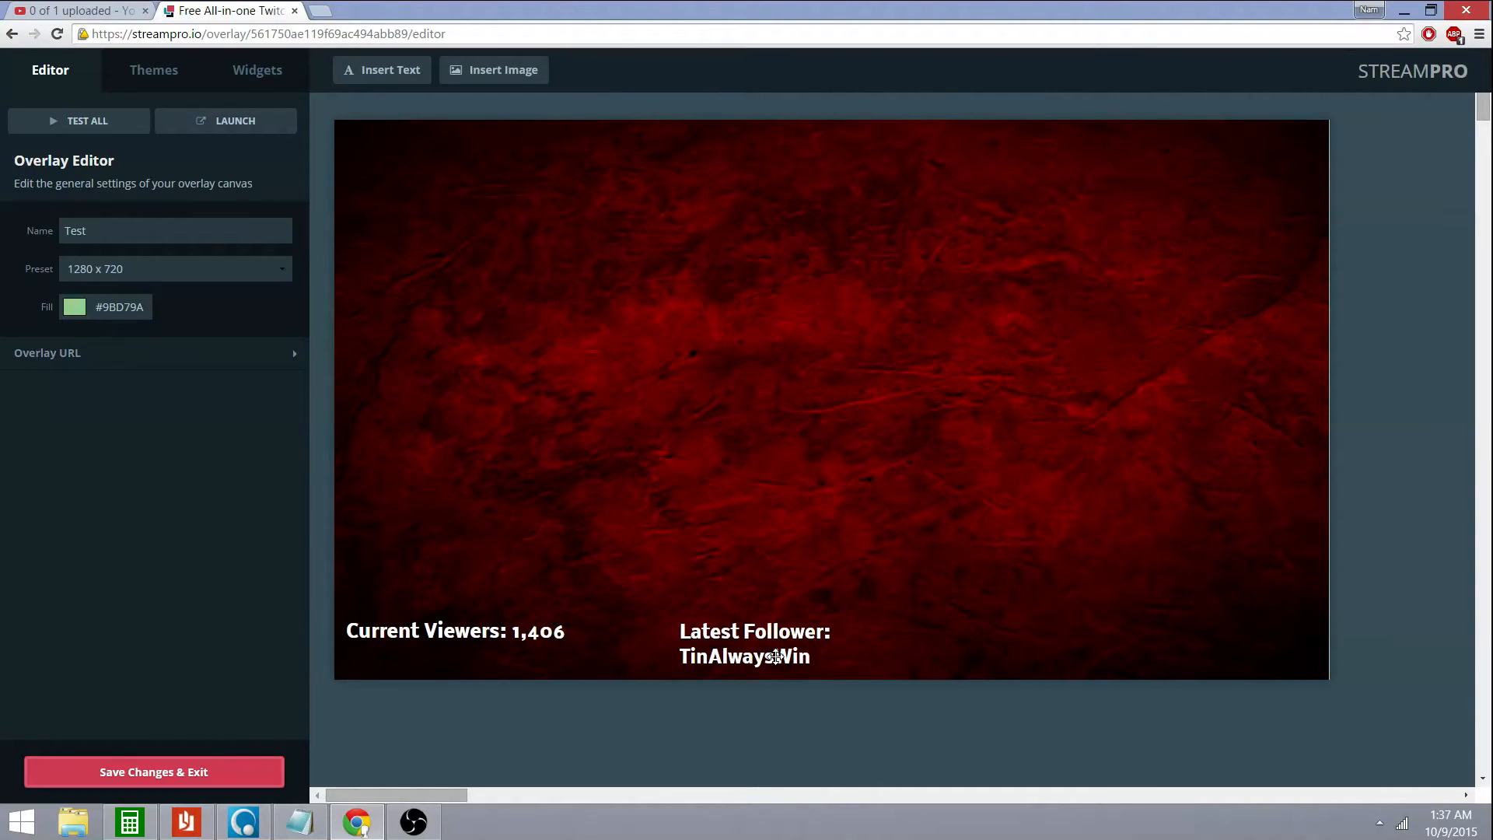
{"action": "left_click", "coordinate": [110, 133]}
Select the red background image and send it back behind the Twitch Chat widget
{"action": "scroll", "coordinate": [797, 652], "scroll_direction": "down", "scroll_amount": 3}
{"action": "scroll", "coordinate": [798, 651], "scroll_direction": "up", "scroll_amount": 3}
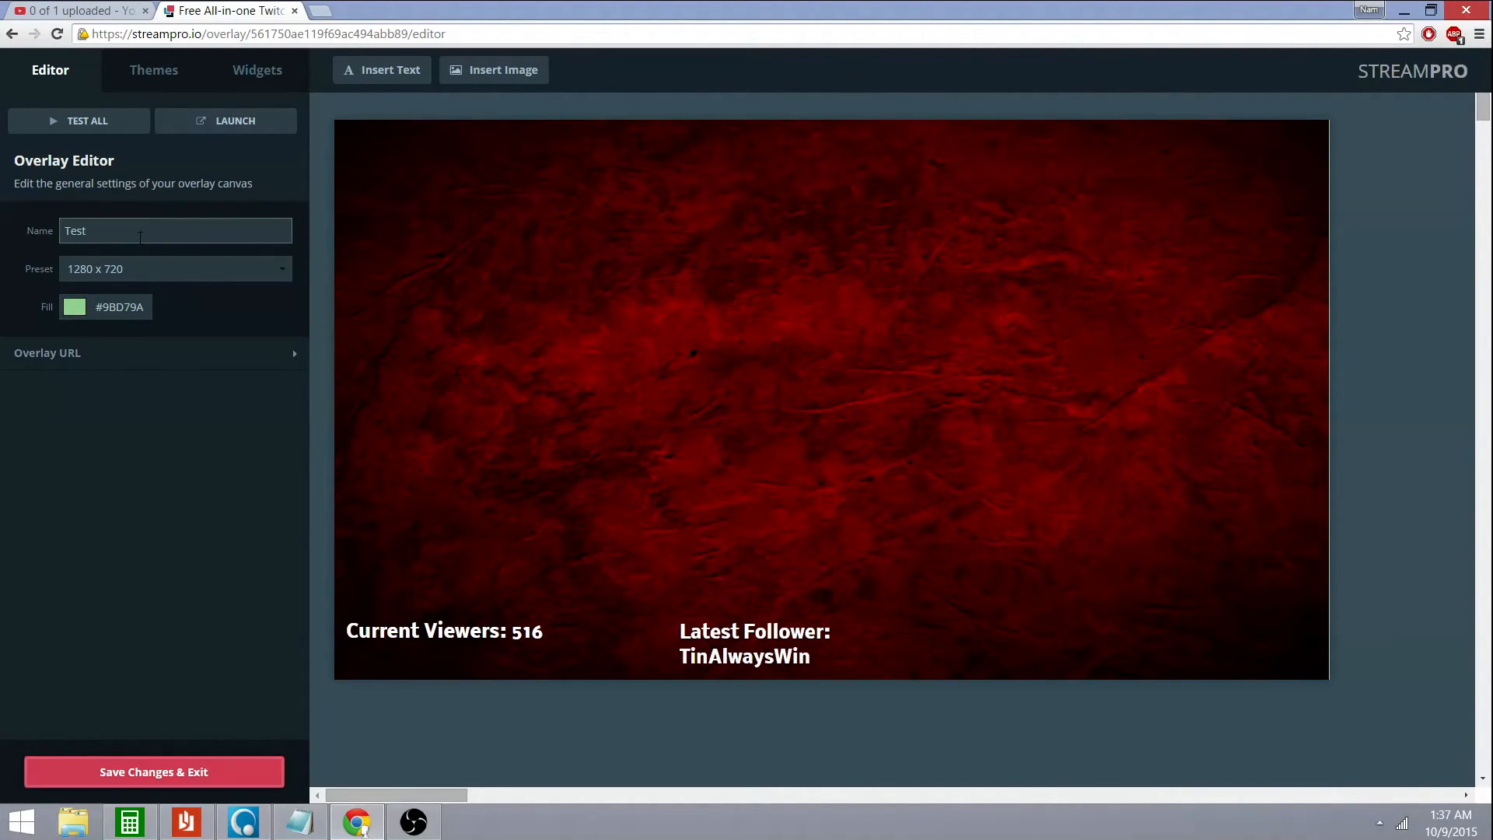
{"action": "left_click", "coordinate": [614, 298]}
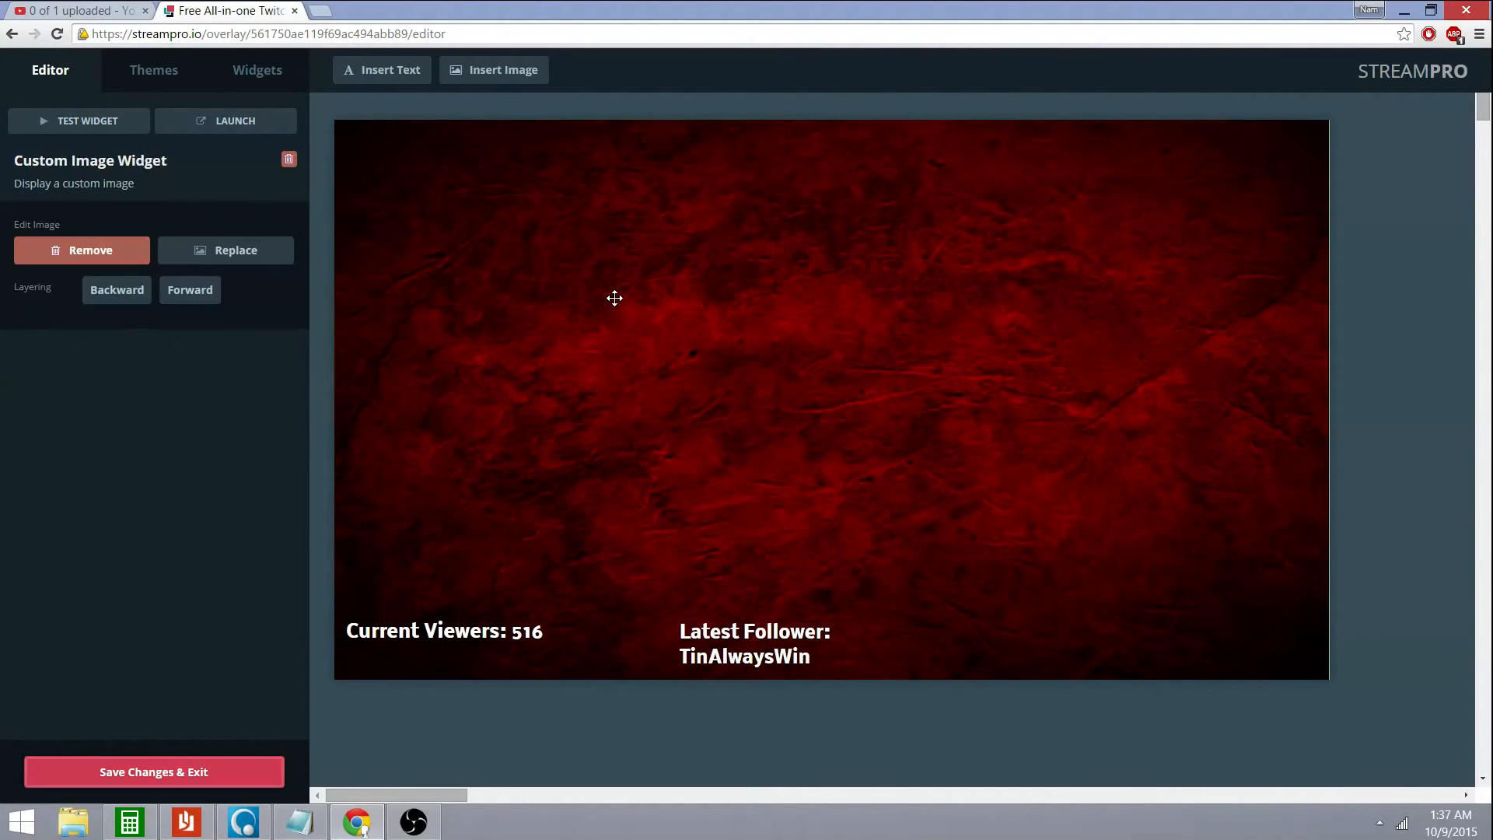
{"action": "left_click", "coordinate": [115, 294]}
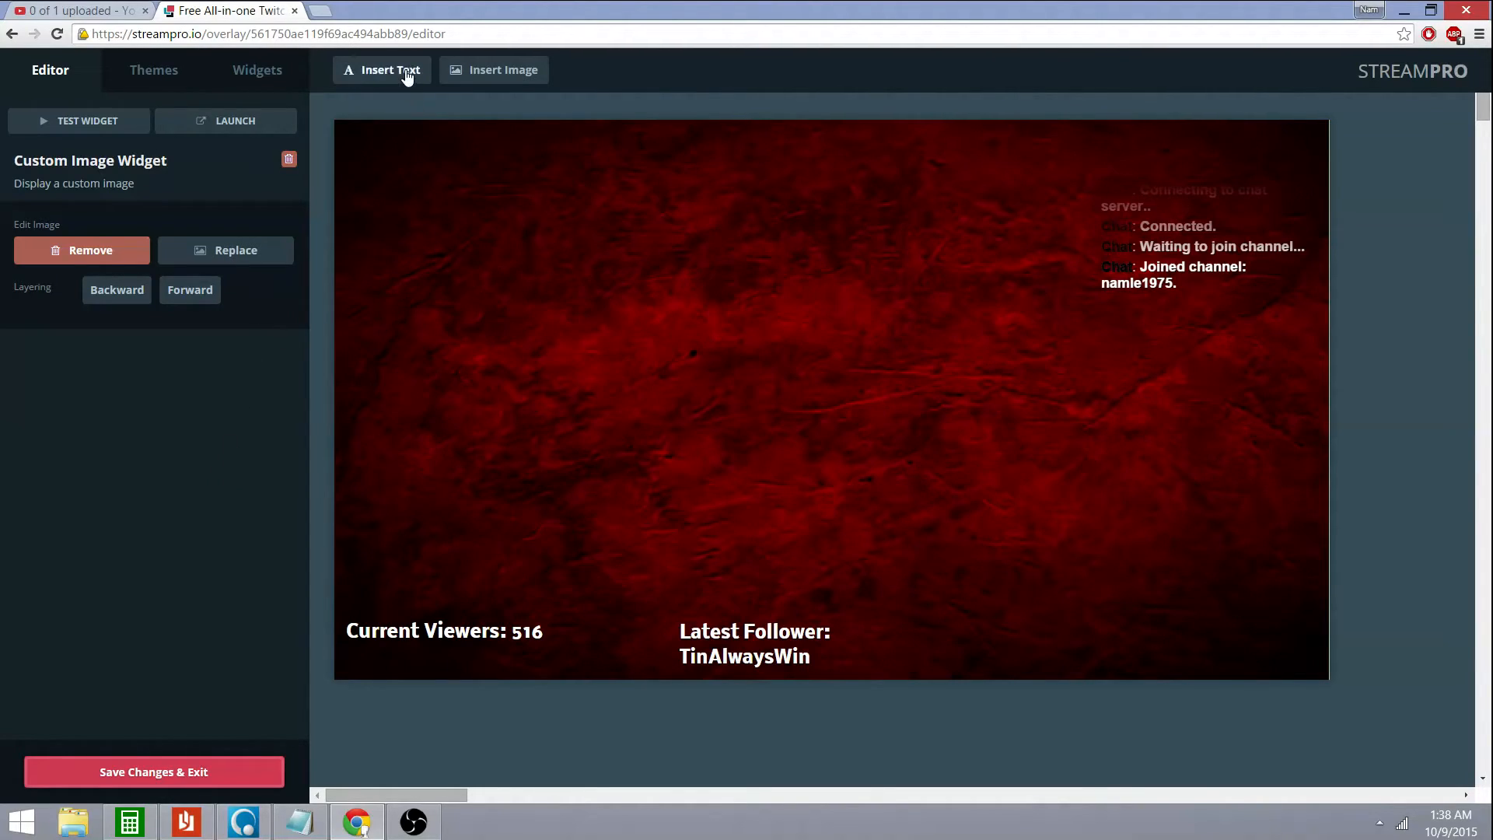
Insert the Metal-Lines-Stripes image as a large left panel and nudge Twitch Chat slightly right
{"action": "left_click", "coordinate": [477, 68]}
{"action": "mouse_move", "coordinate": [640, 427]}
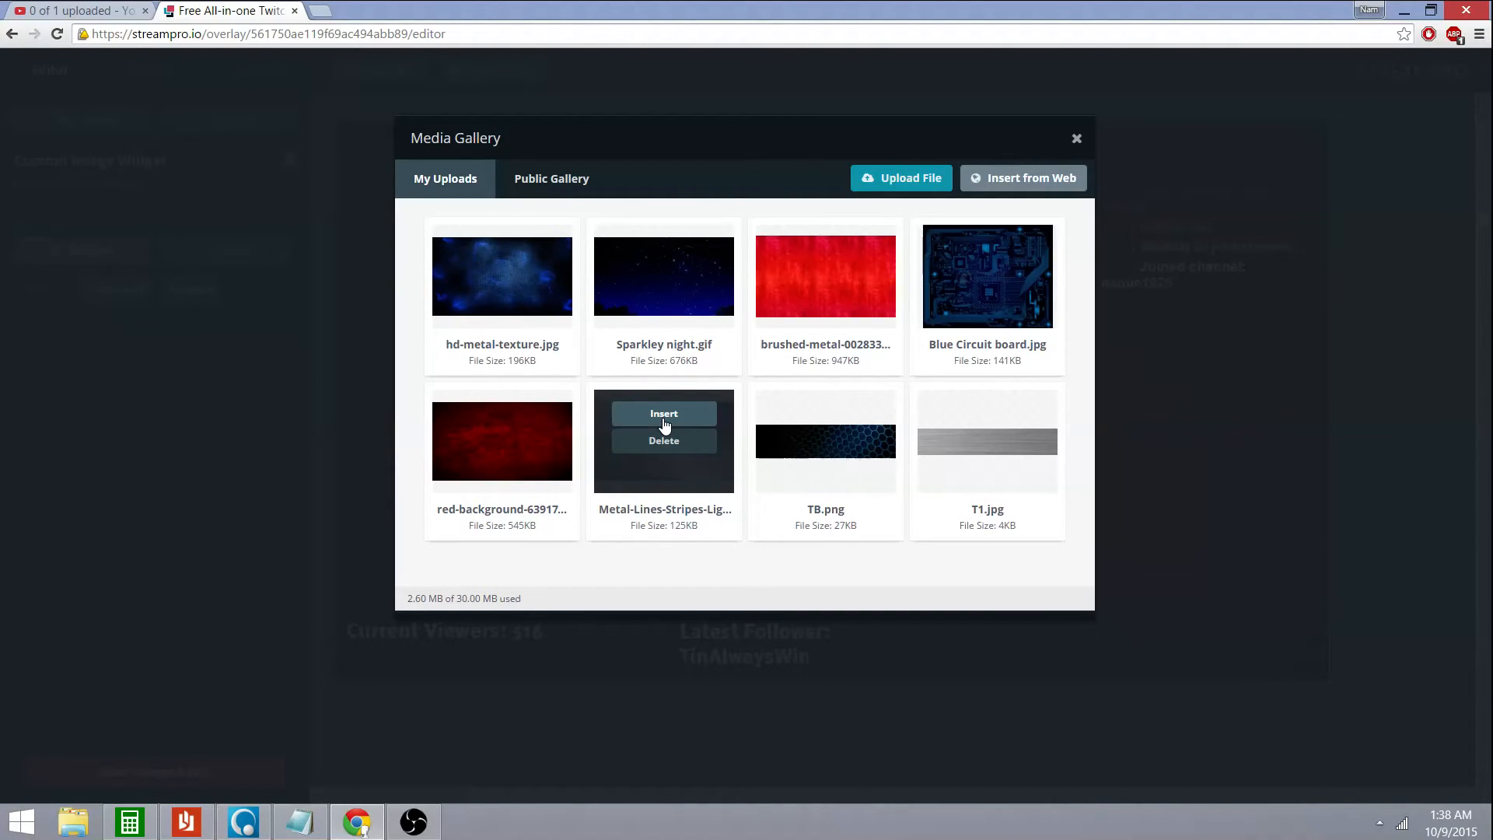
{"action": "left_click", "coordinate": [663, 425]}
{"action": "left_click_drag", "start_coordinate": [772, 359], "coordinate": [743, 380]}
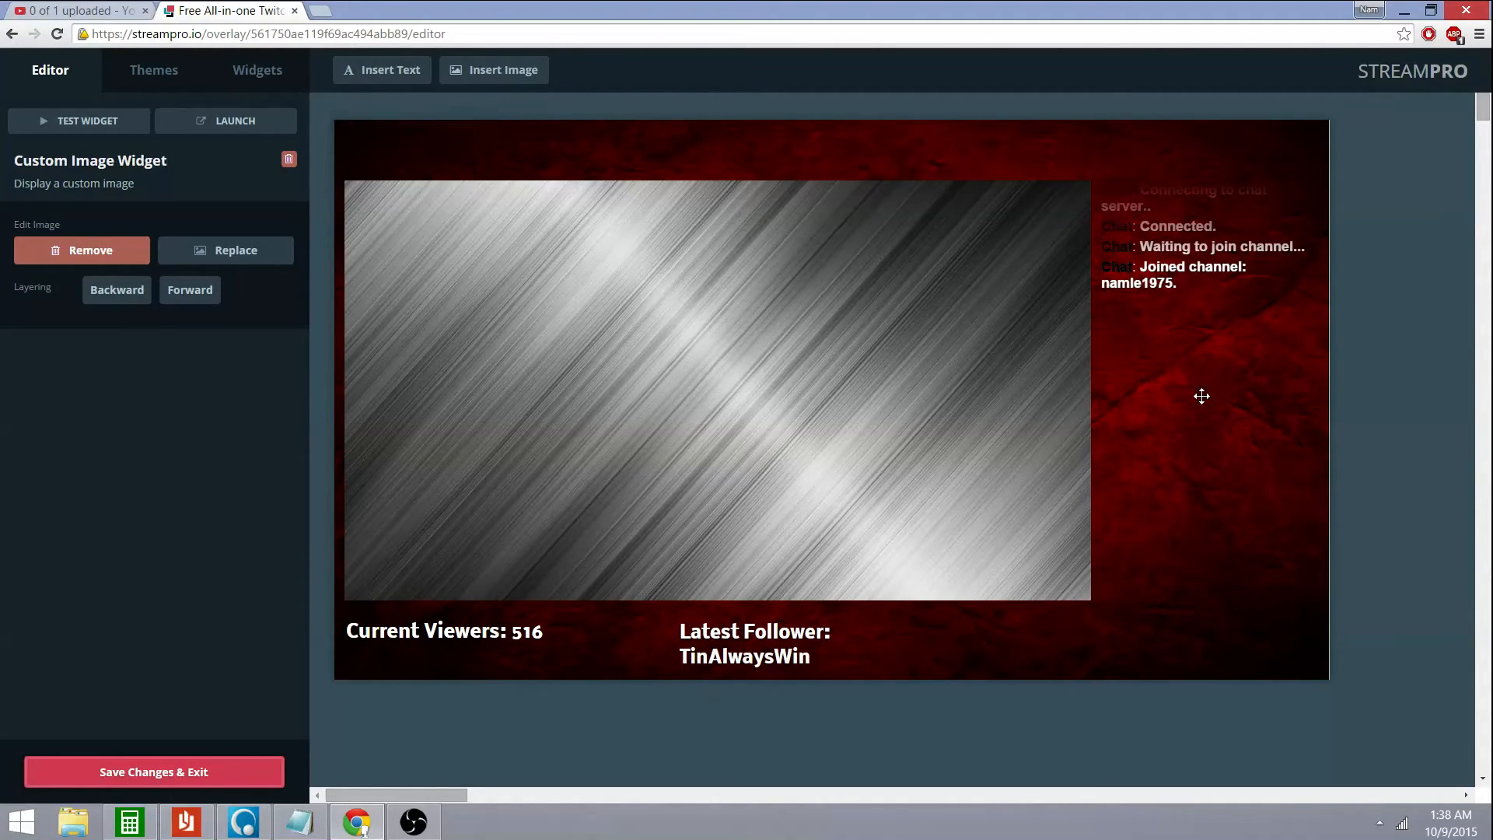
{"action": "left_click_drag", "start_coordinate": [1198, 385], "coordinate": [1205, 390]}
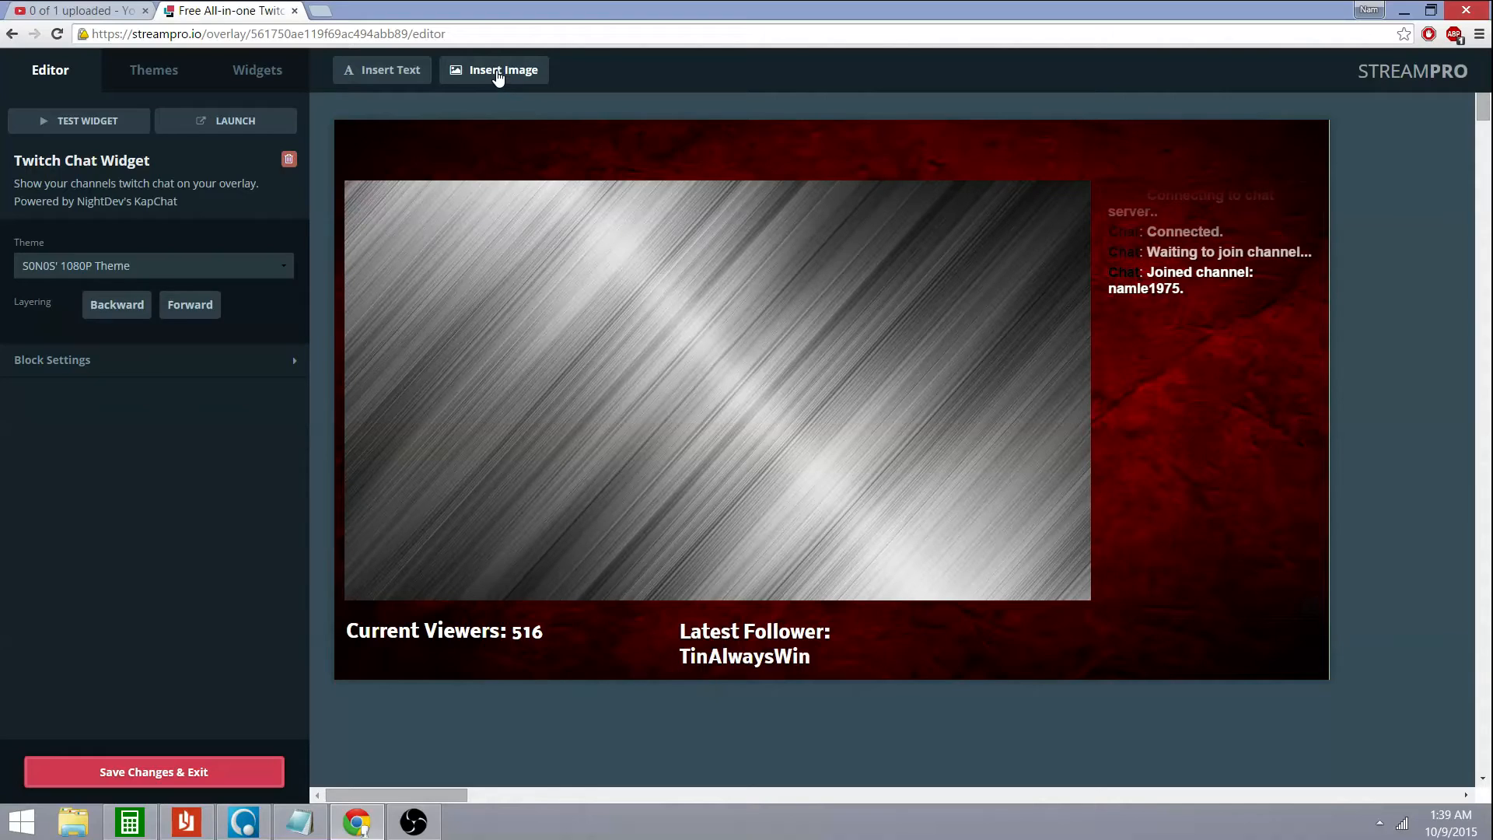
Insert the T1.jpg grey strip and place it above the metal panel's top-left
{"action": "left_click", "coordinate": [498, 72]}
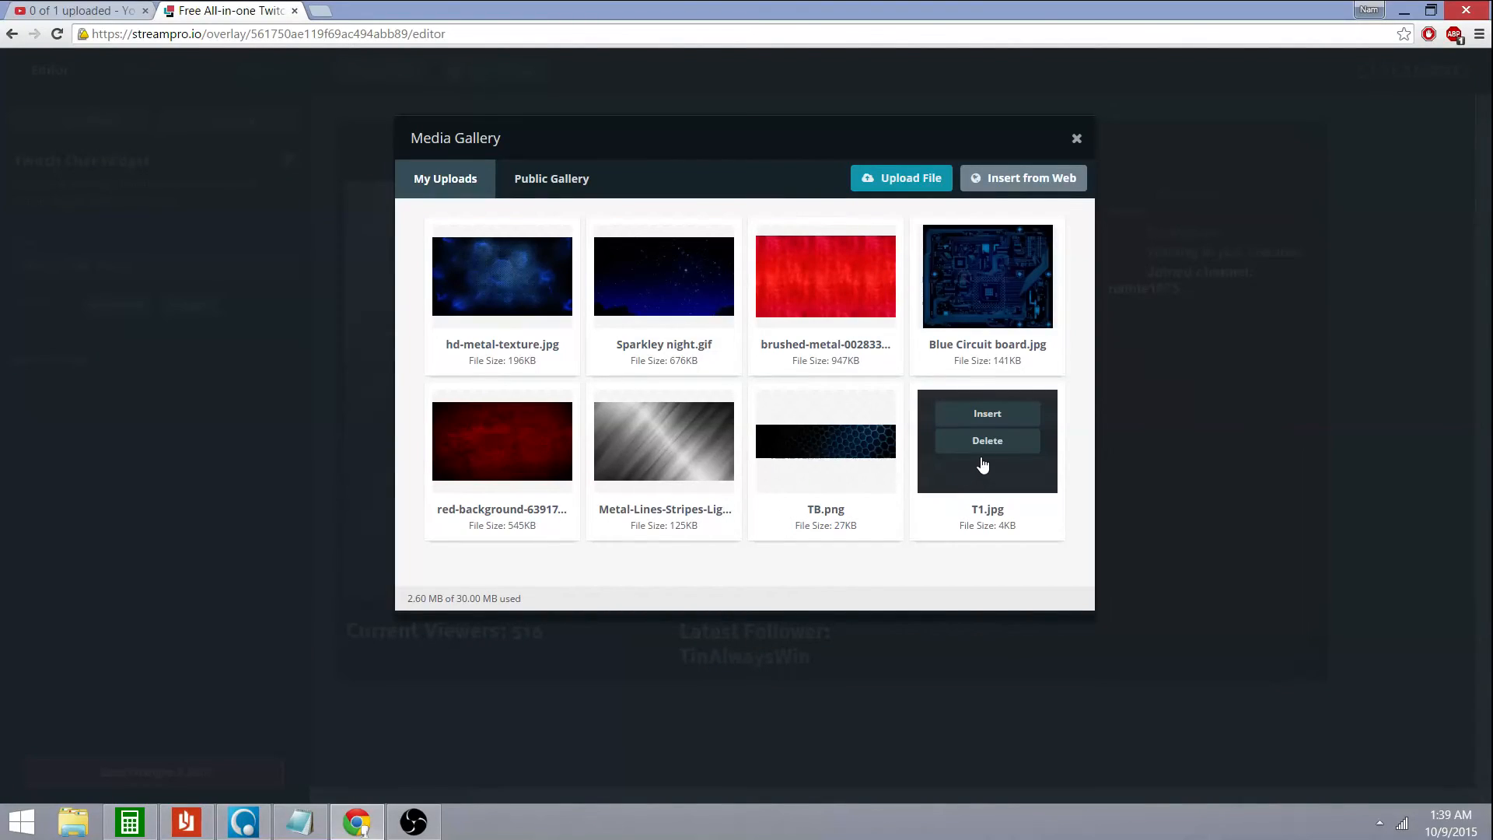
{"action": "left_click", "coordinate": [986, 414]}
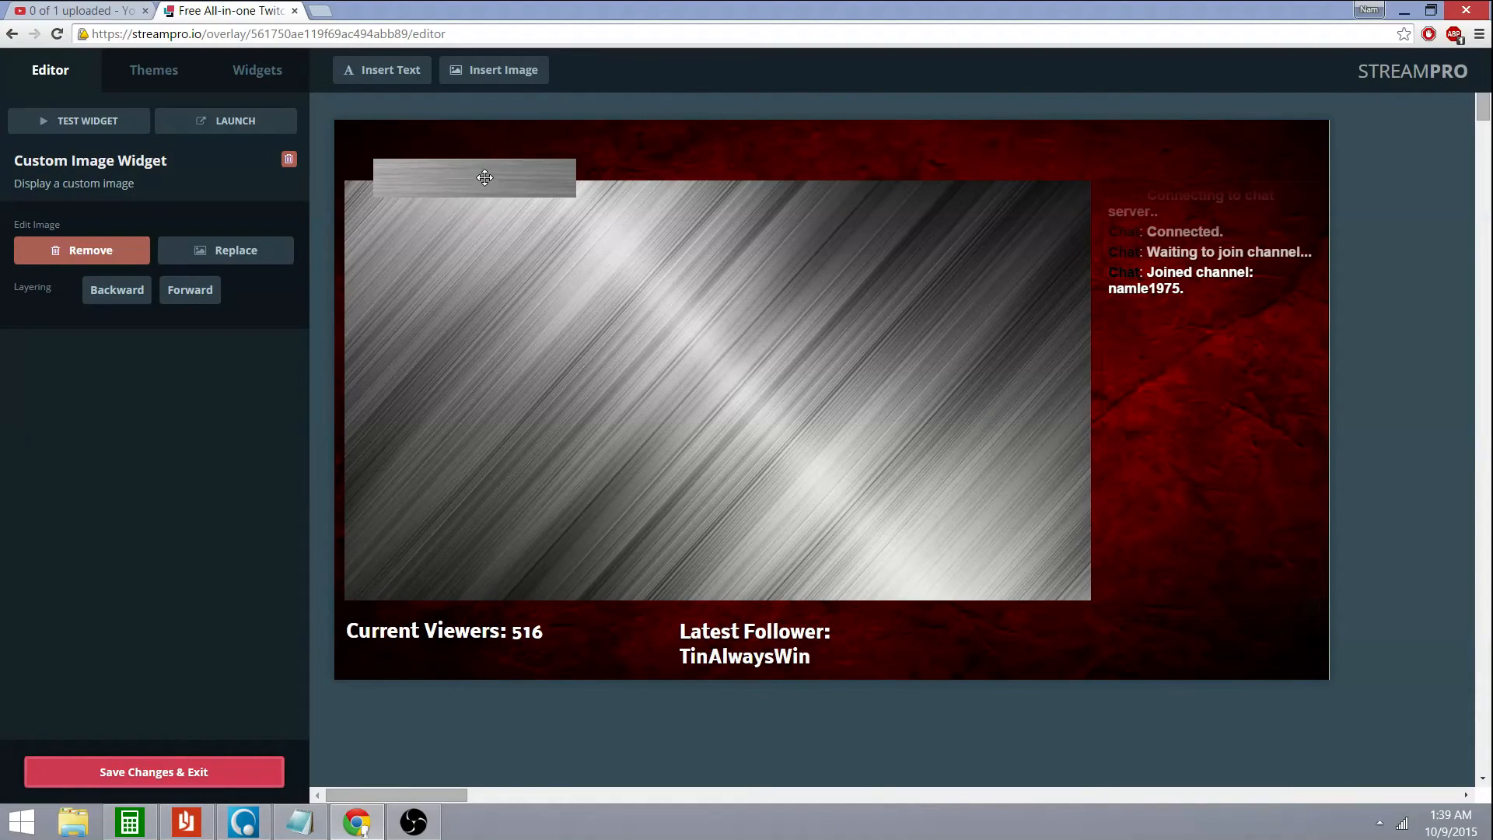
{"action": "left_click_drag", "start_coordinate": [480, 165], "coordinate": [463, 154]}
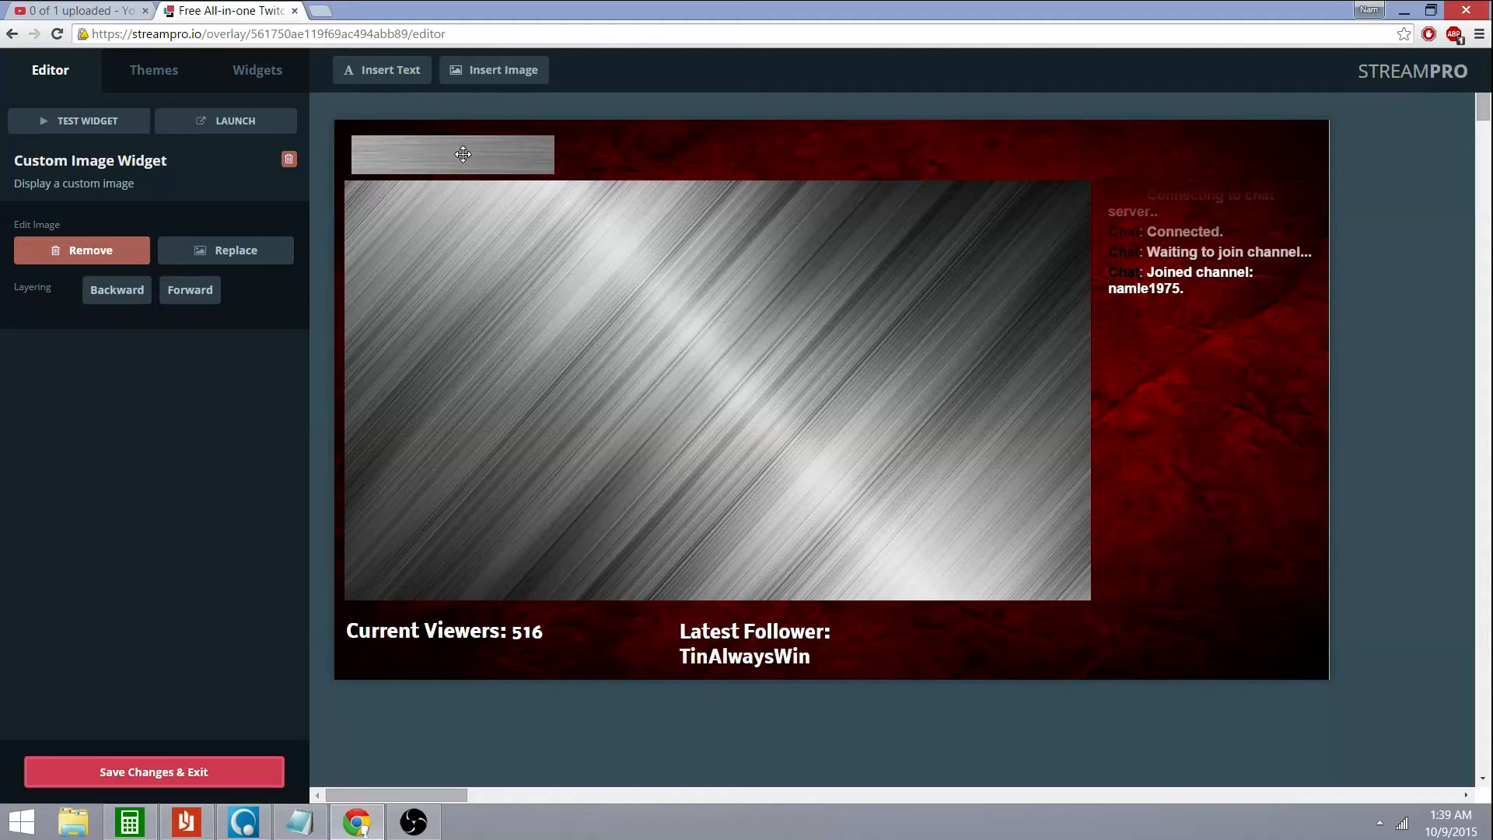
{"action": "right_click", "coordinate": [1177, 164]}
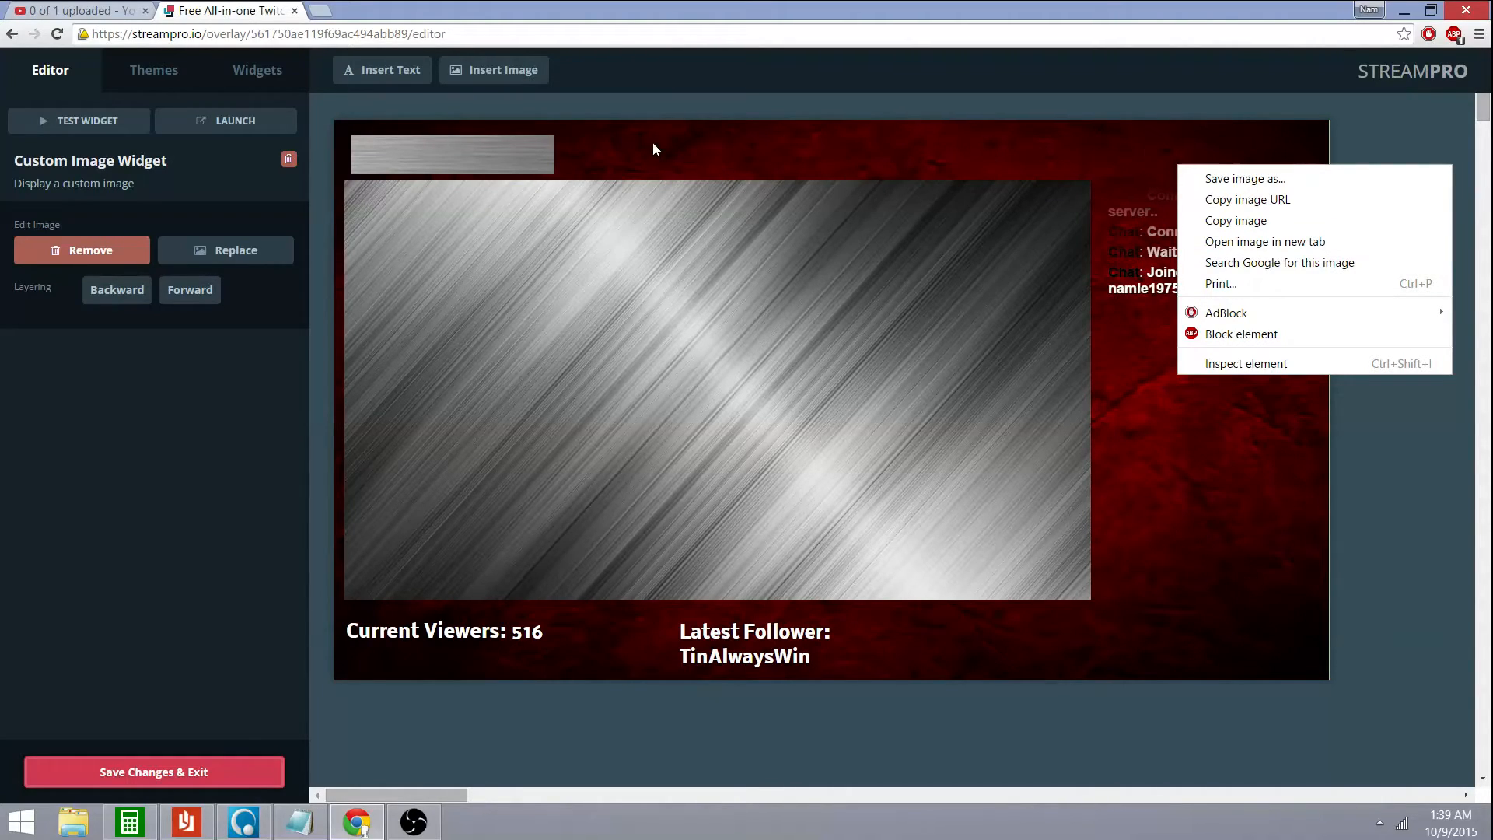
Add a second grey bar at the top-right above the chat, then fine-tune the left bar
{"action": "left_click", "coordinate": [515, 71]}
{"action": "mouse_move", "coordinate": [1033, 463]}
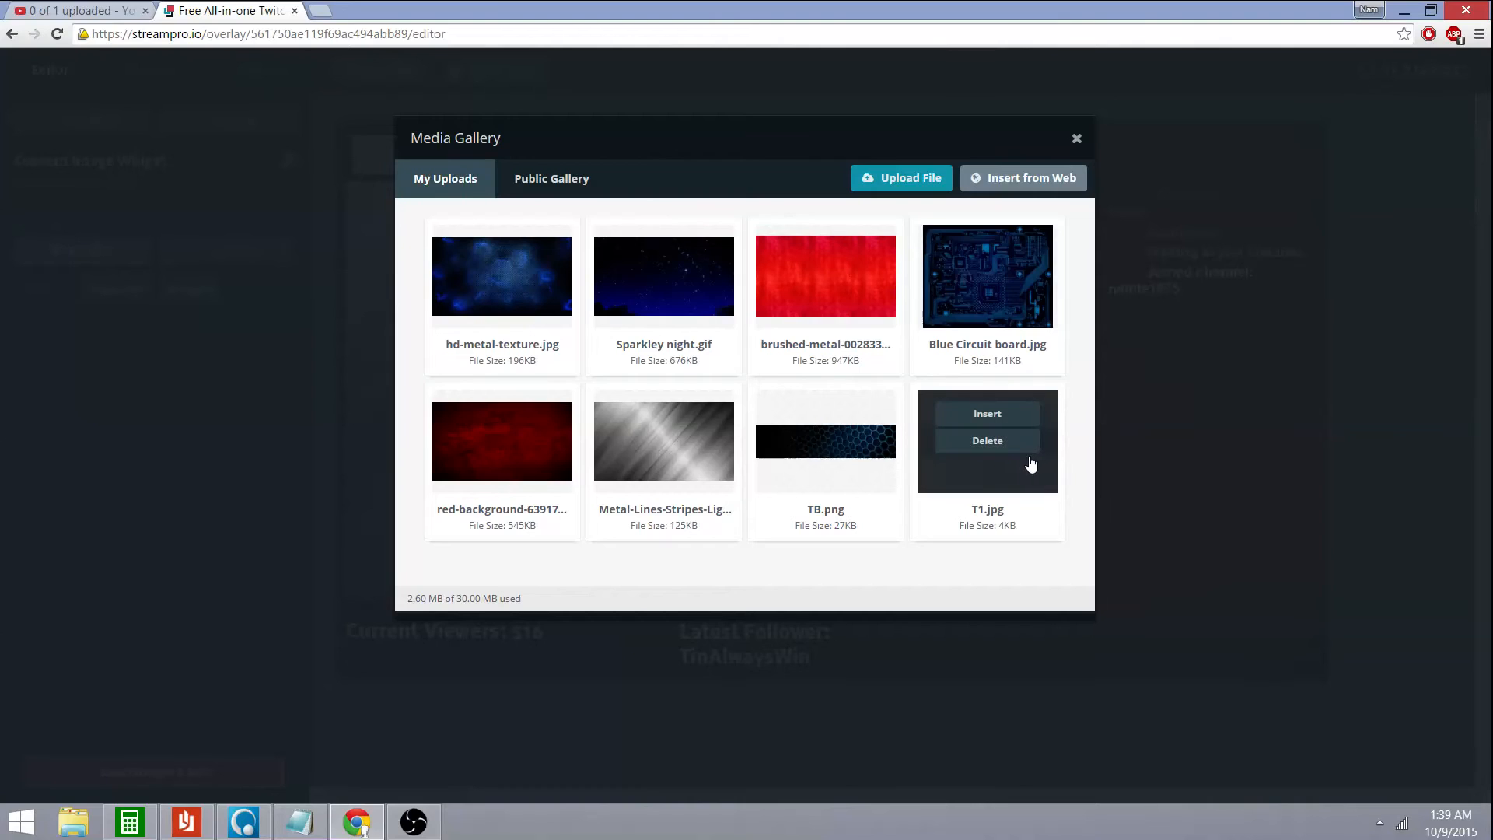
{"action": "left_click", "coordinate": [988, 415]}
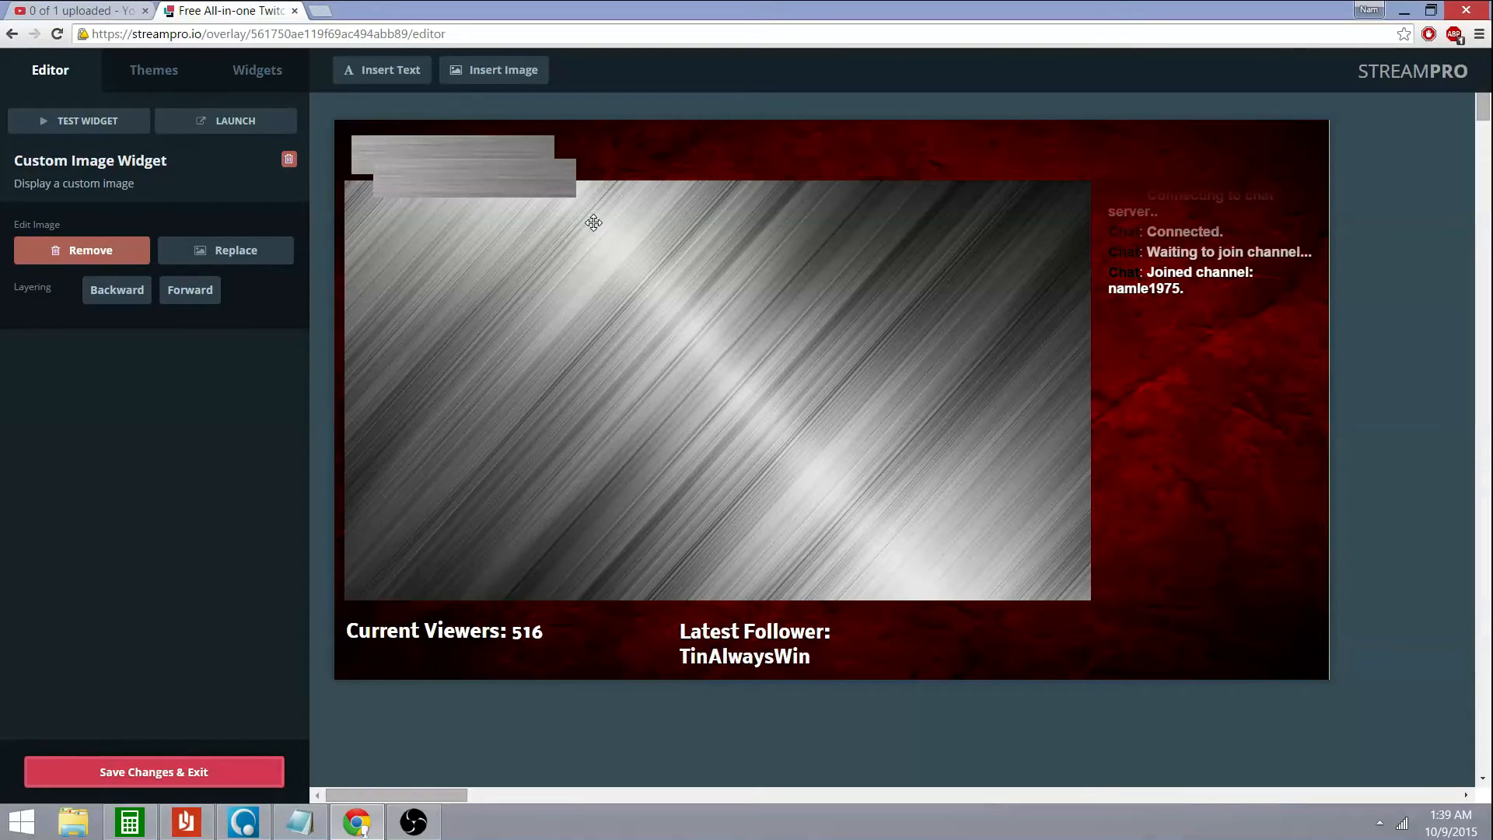
{"action": "left_click_drag", "start_coordinate": [524, 177], "coordinate": [1253, 148]}
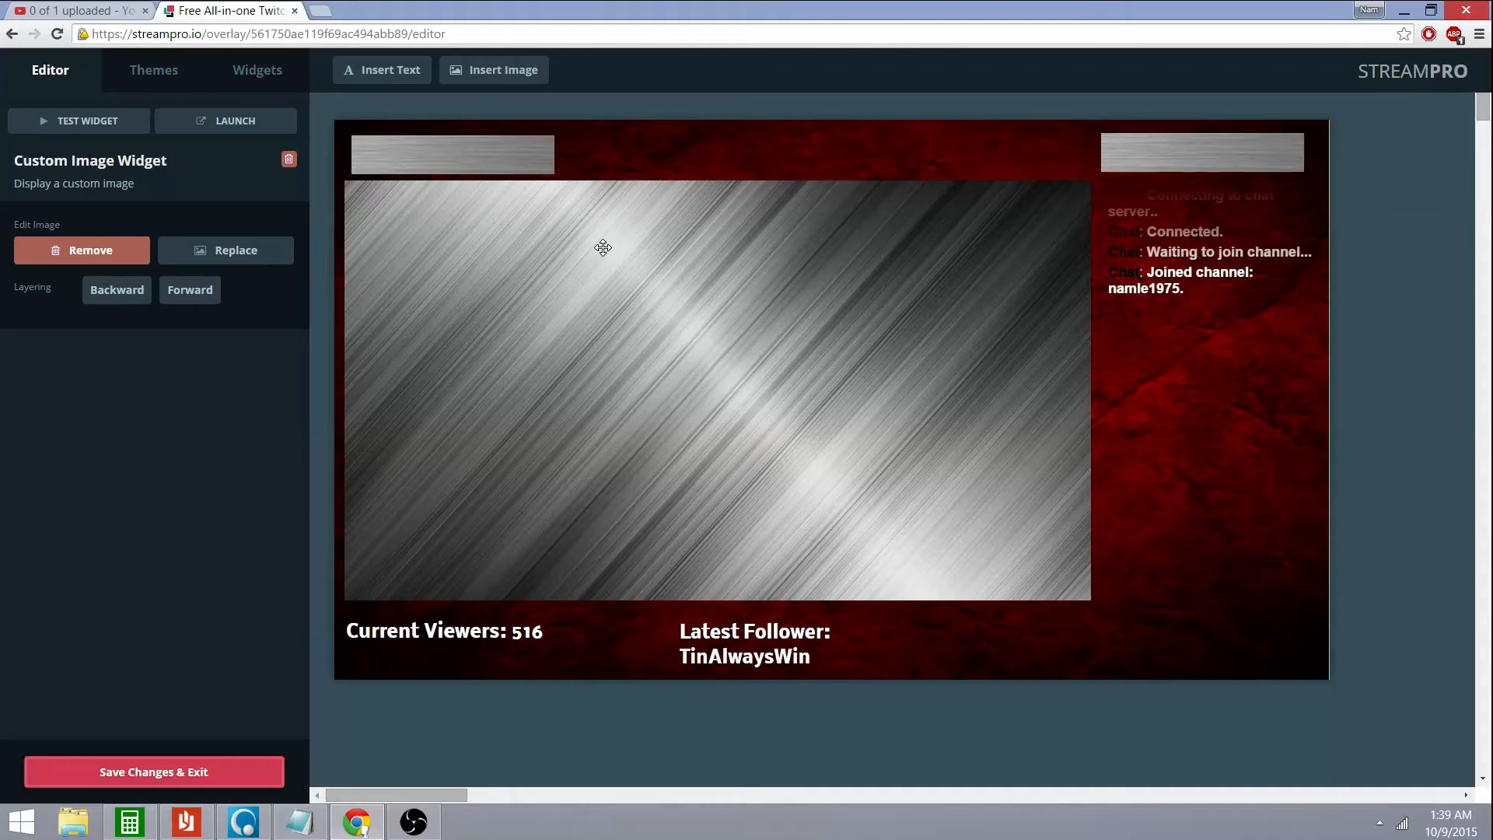
{"action": "left_click_drag", "start_coordinate": [521, 155], "coordinate": [514, 151]}
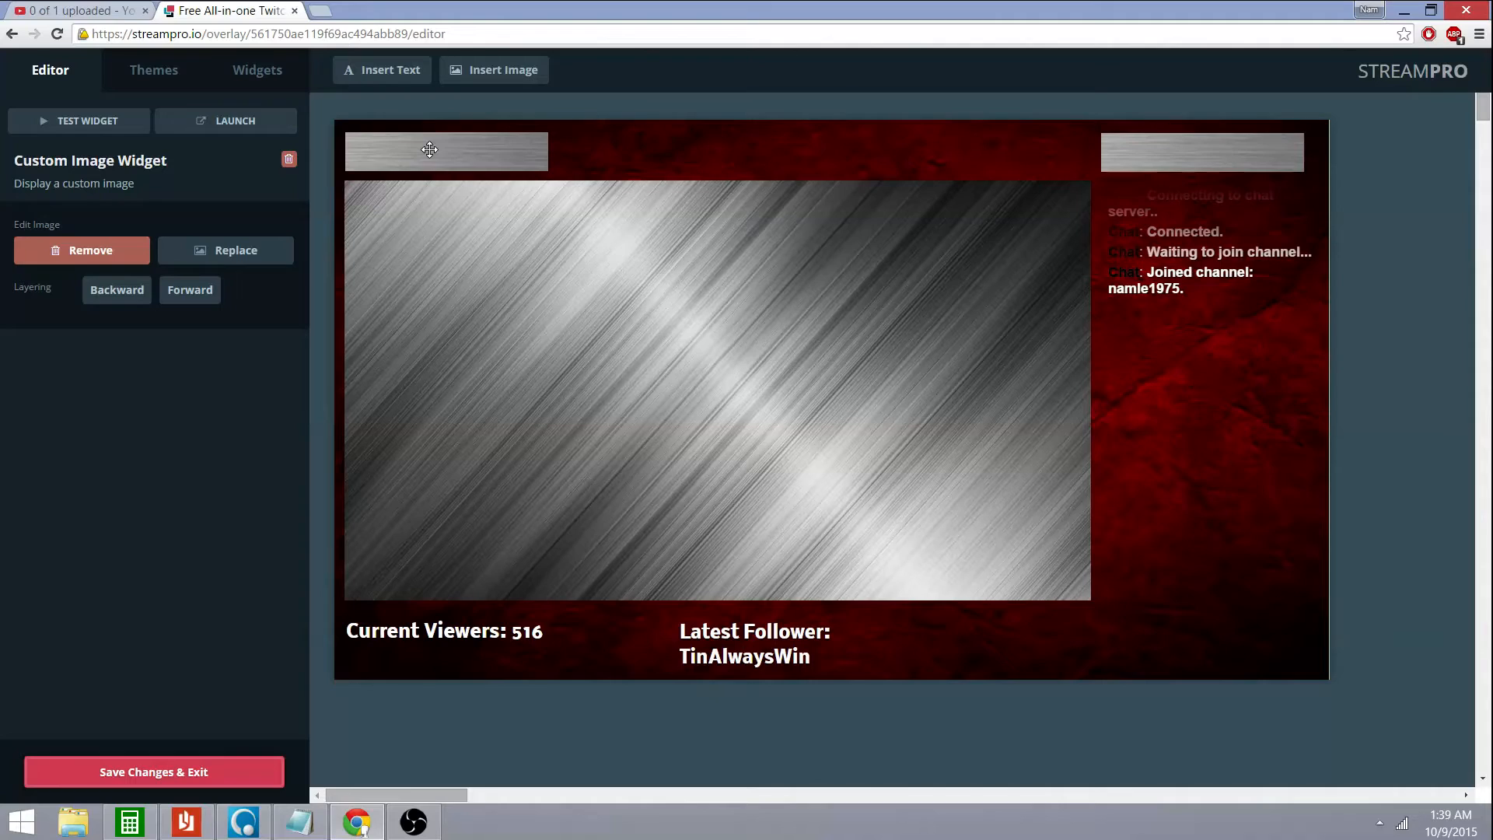
Insert a new text label and change its message to 'Game Play'
{"action": "left_click", "coordinate": [389, 74]}
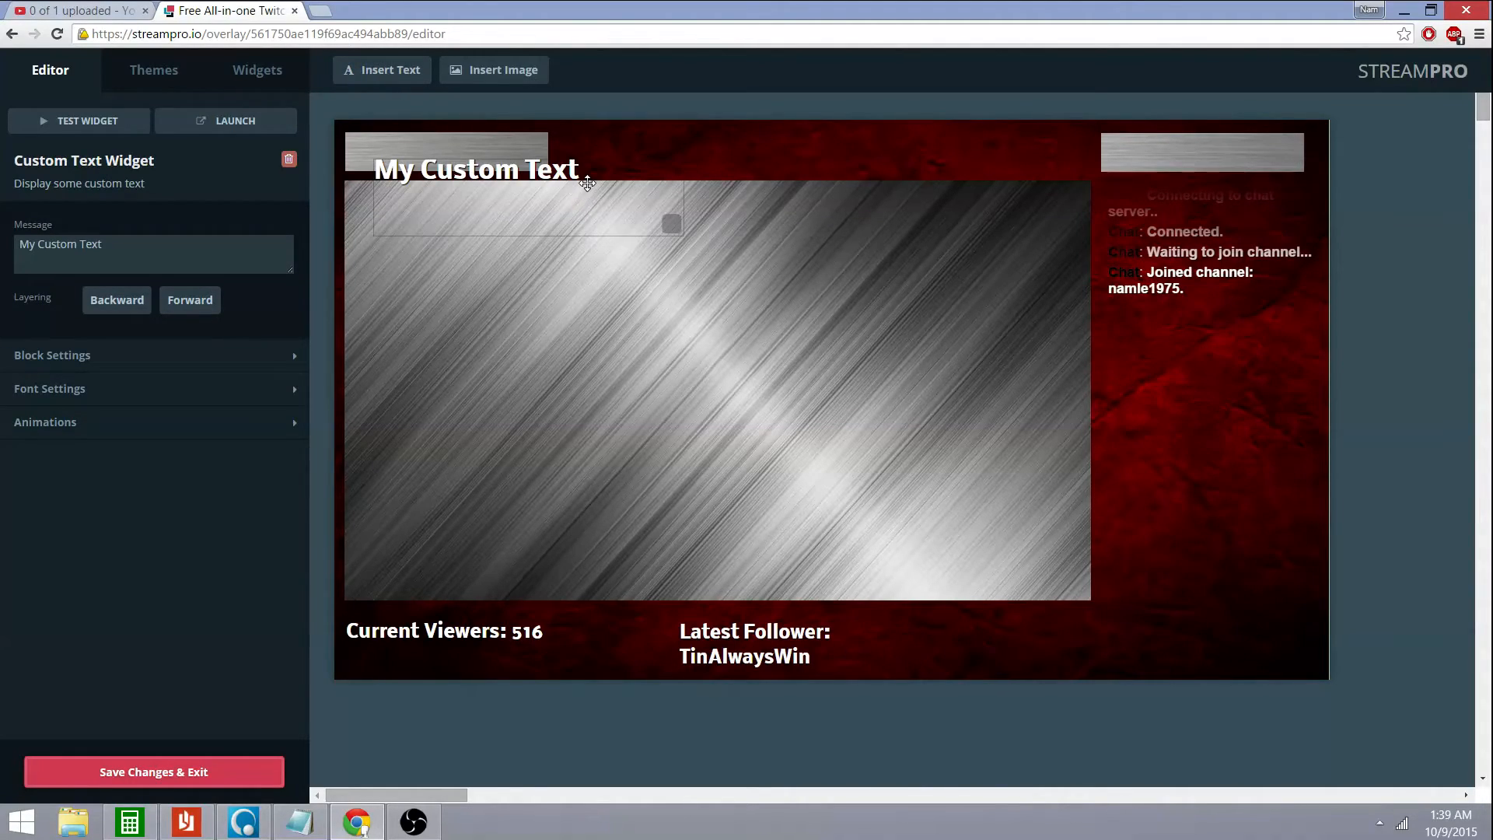
{"action": "left_click", "coordinate": [172, 262]}
{"action": "left_click", "coordinate": [134, 259]}
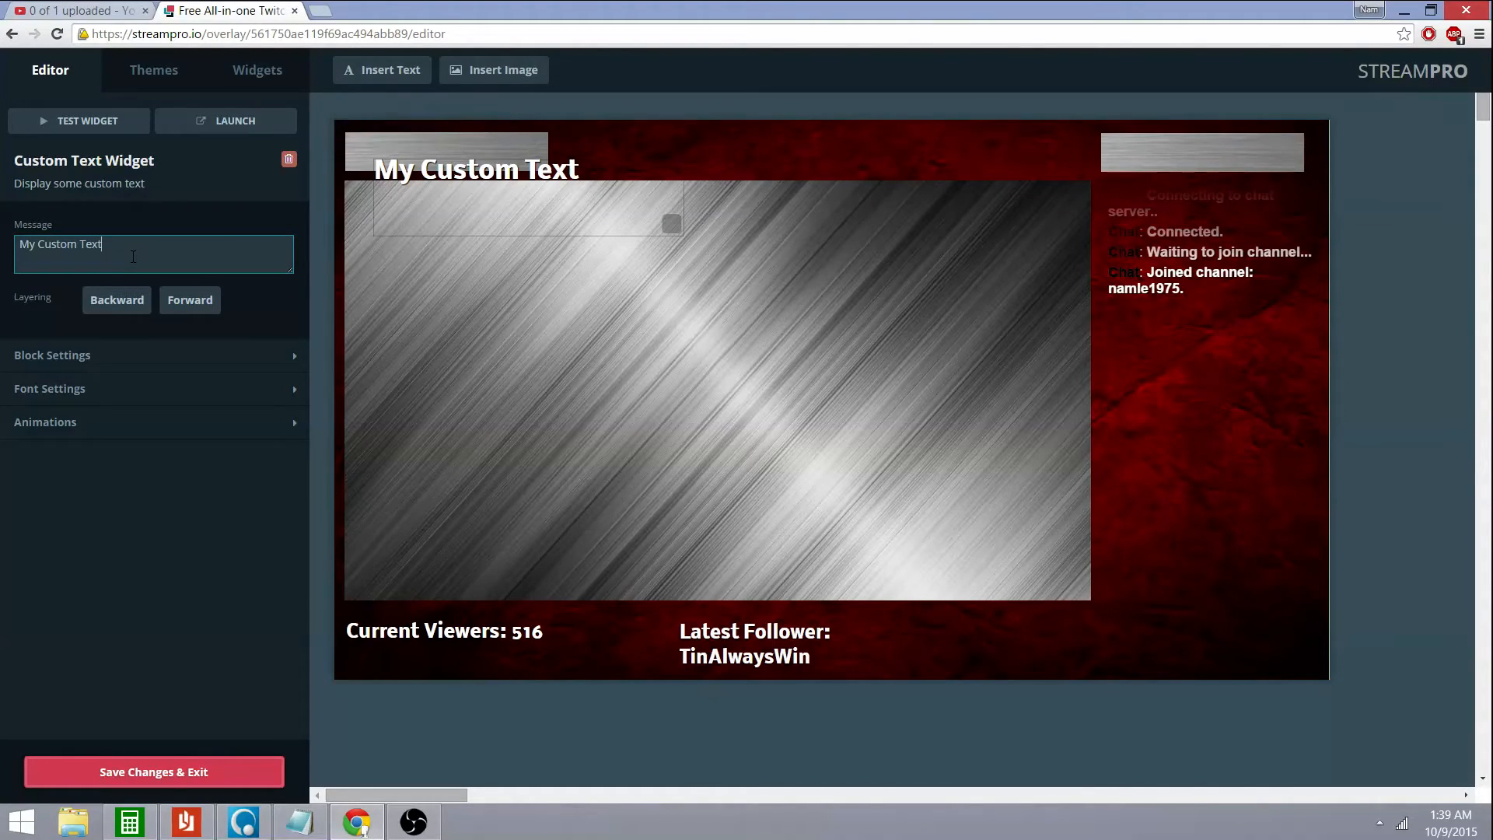
{"action": "key", "text": "BackSpace"}
{"action": "key", "text": "BackSpace"}
{"action": "key", "text": "BackSpace"}
{"action": "key", "text": "BackSpace"}
{"action": "key", "text": "BackSpace"}
{"action": "key", "text": "BackSpace"}
{"action": "key", "text": "BackSpace"}
{"action": "key", "text": "BackSpace"}
{"action": "key", "text": "BackSpace"}
{"action": "key", "text": "BackSpace"}
{"action": "key", "text": "BackSpace"}
{"action": "key", "text": "BackSpace"}
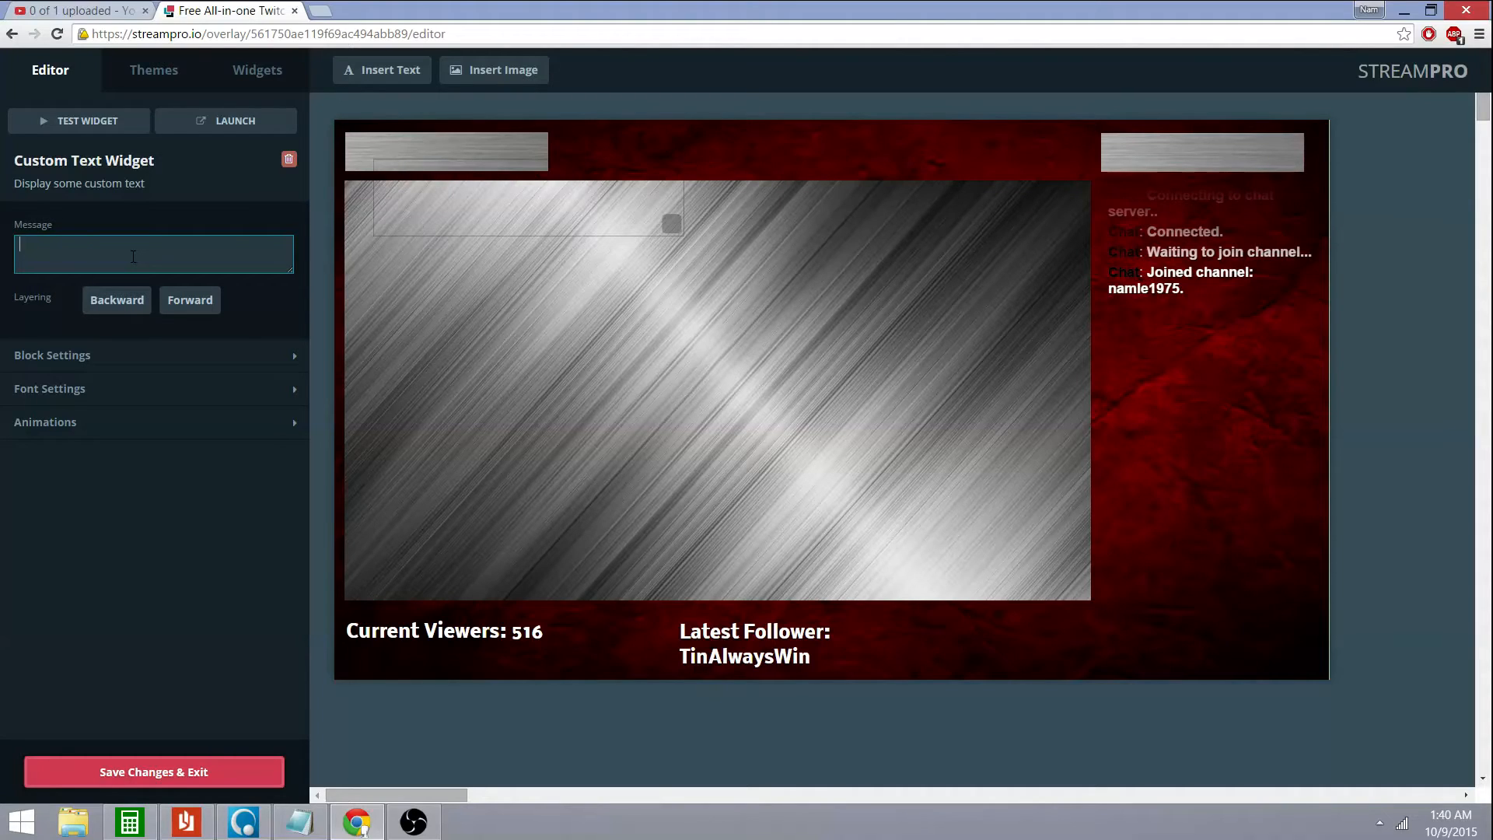
{"action": "type", "text": "Game Play"}
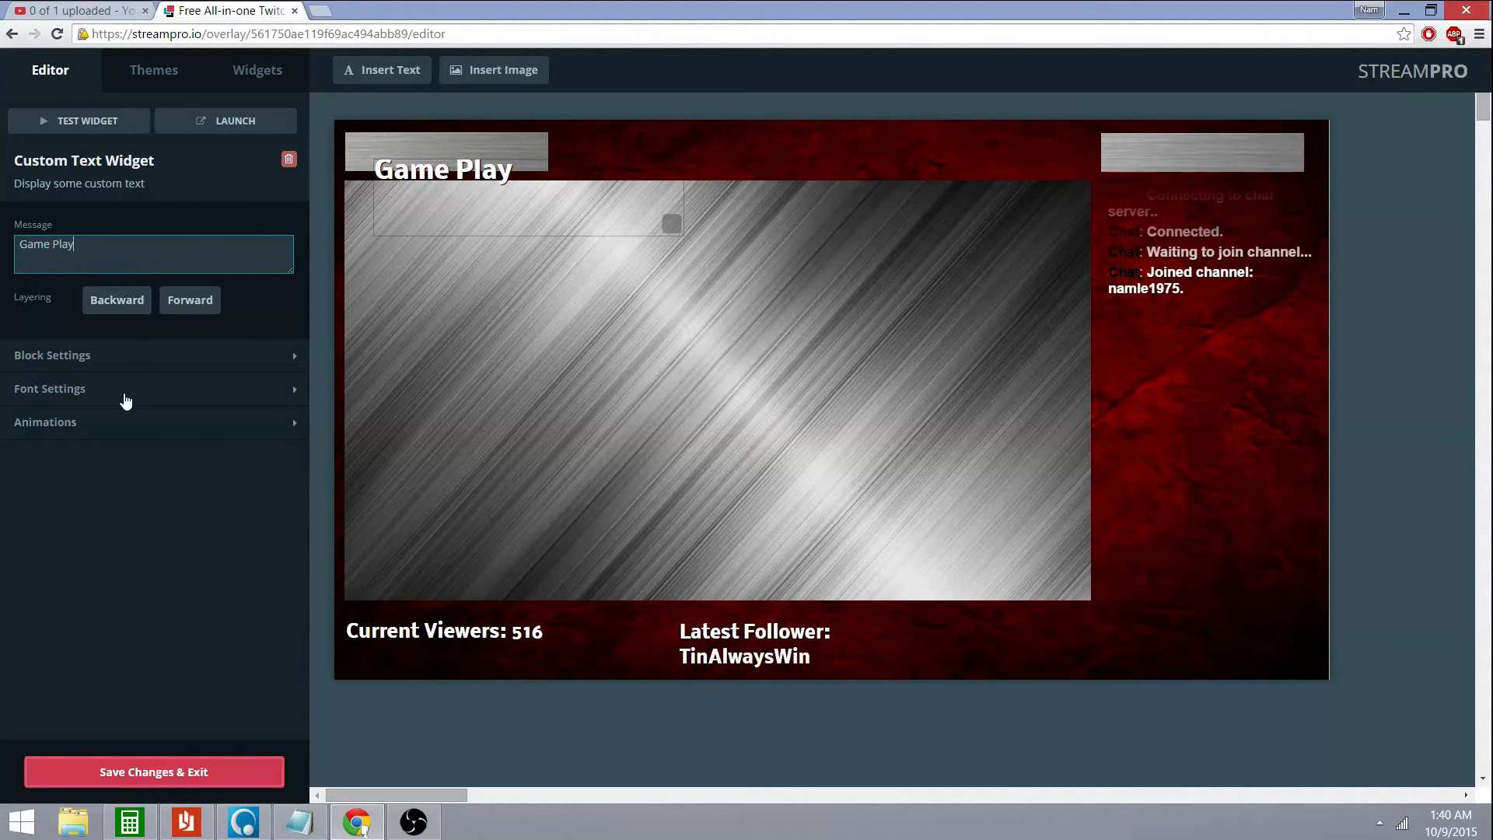
Set the title font to Playfair Display and move it onto the top-left metal bar
{"action": "left_click", "coordinate": [177, 401]}
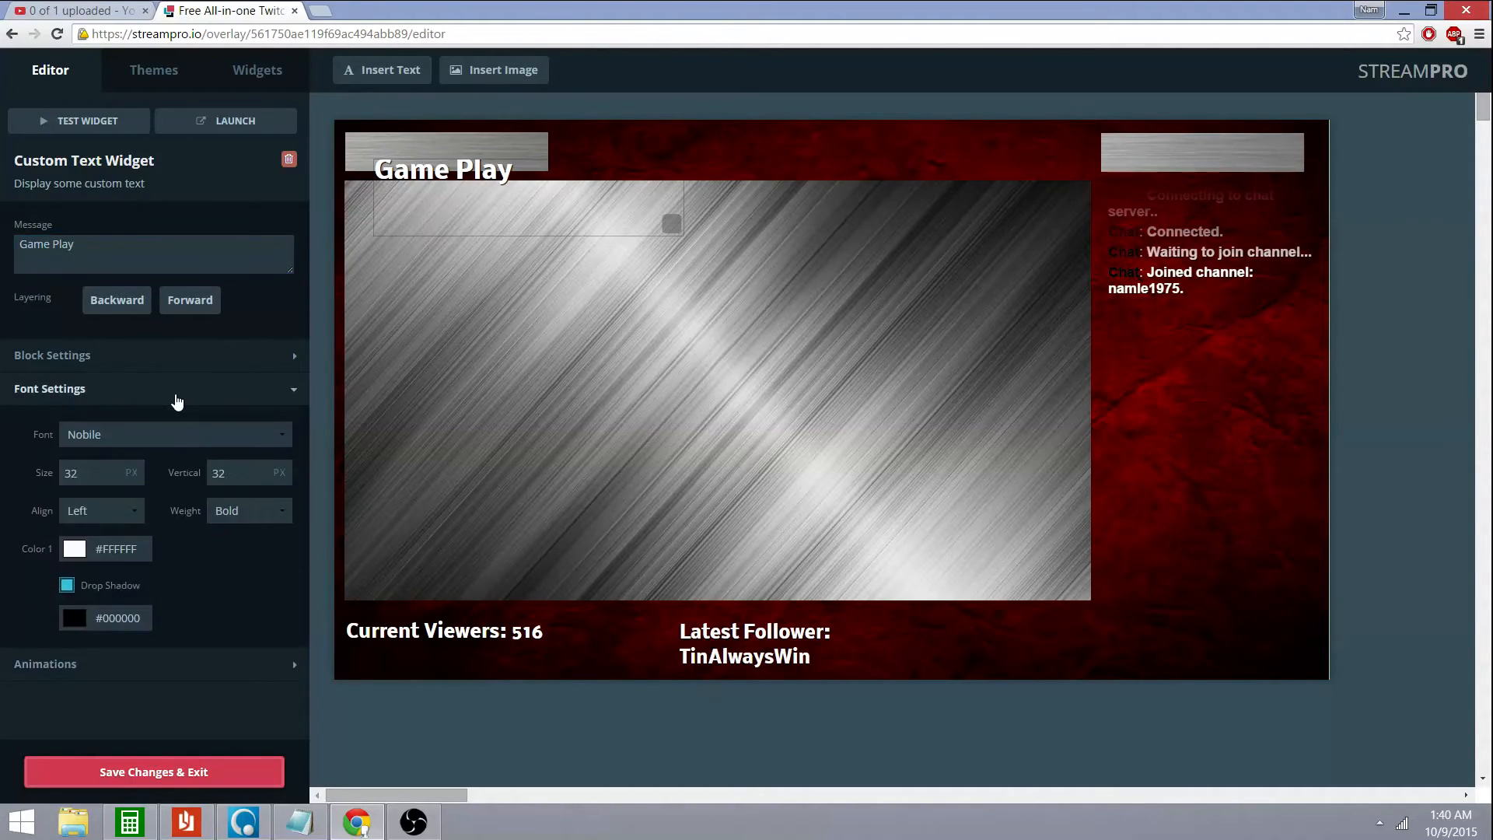
{"action": "left_click", "coordinate": [194, 441]}
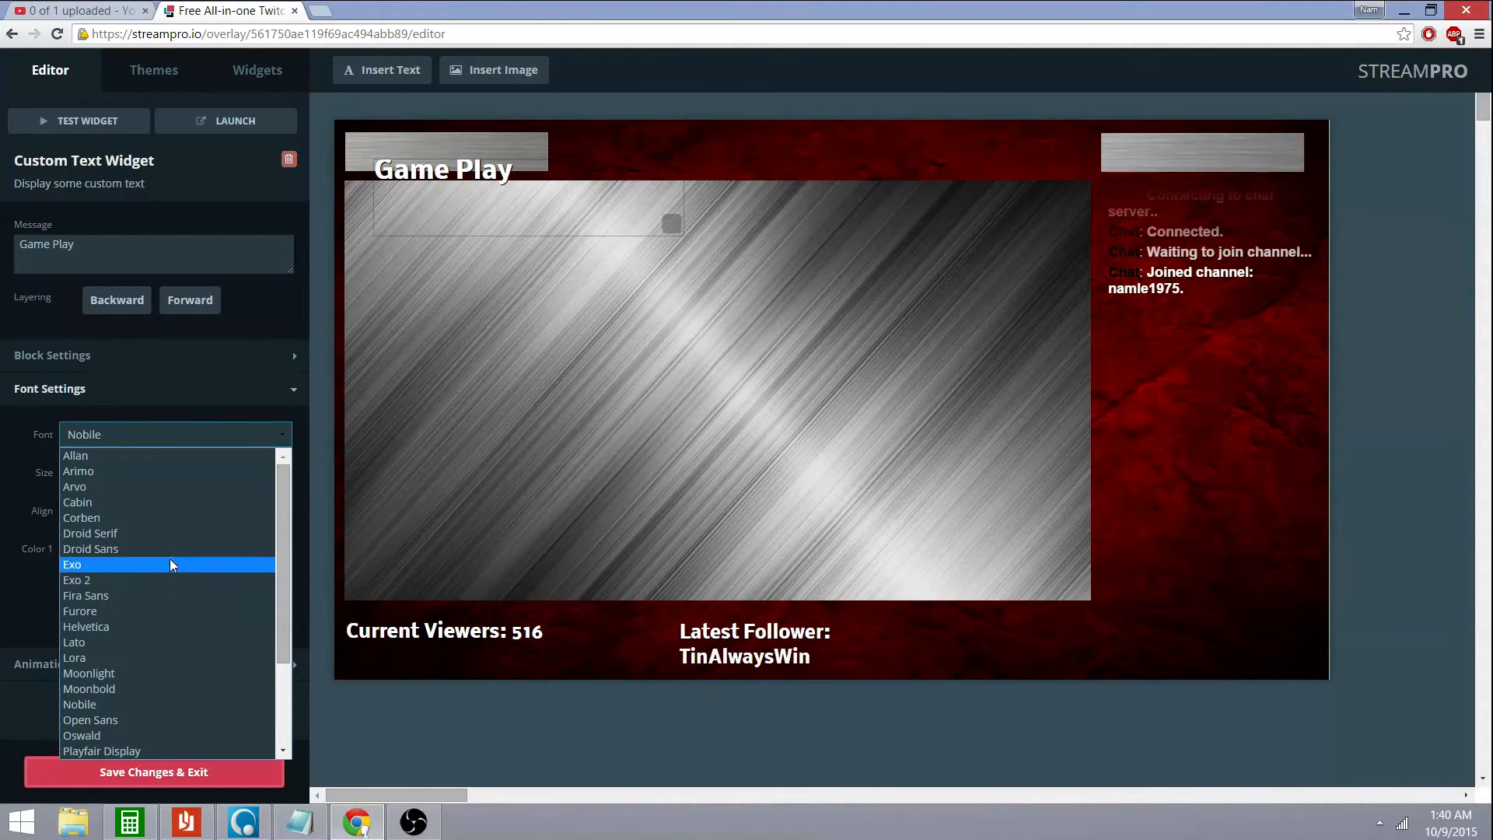
{"action": "left_click", "coordinate": [188, 518]}
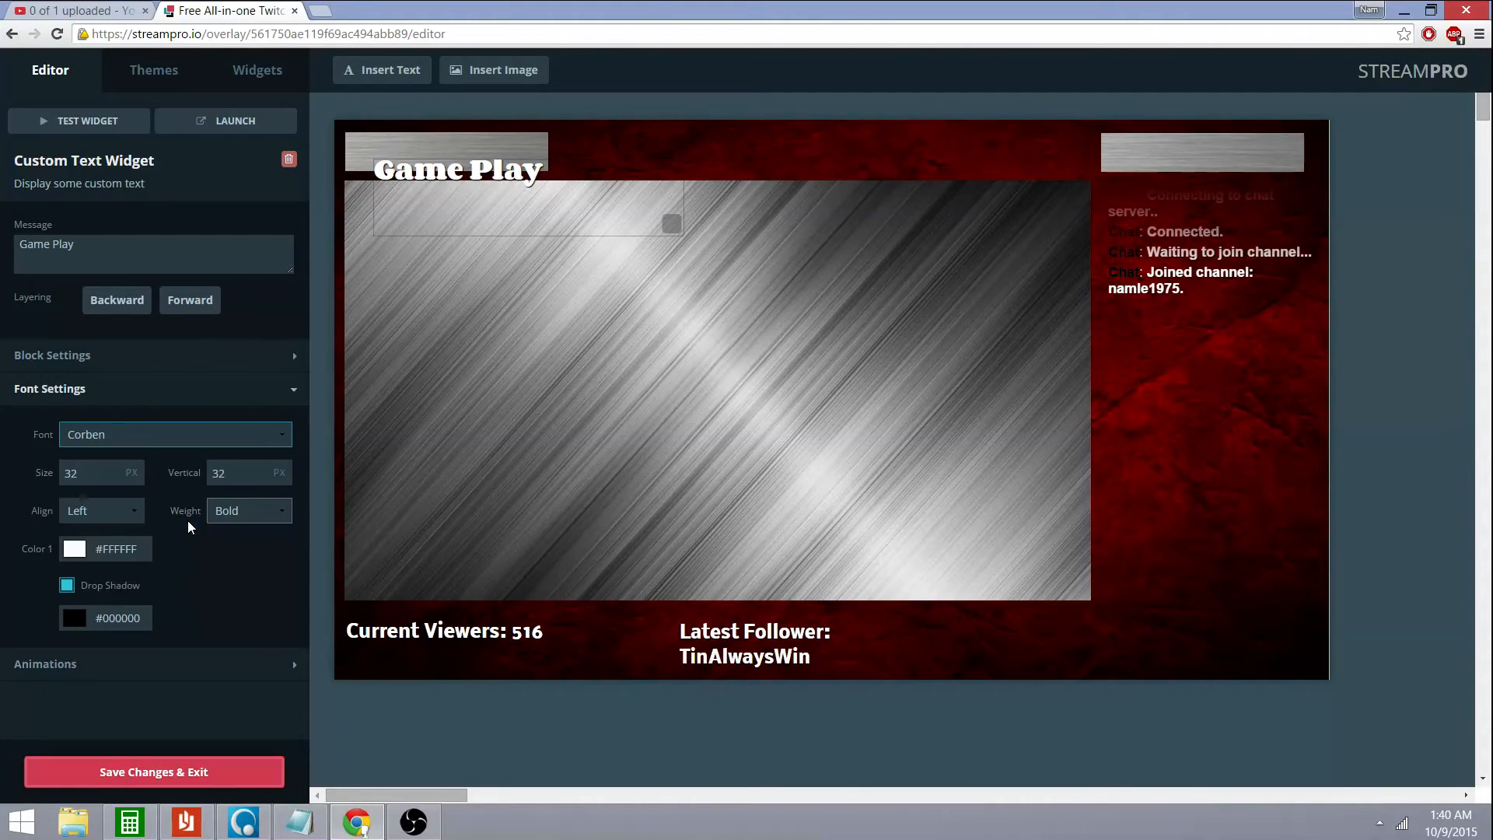
{"action": "left_click", "coordinate": [270, 440]}
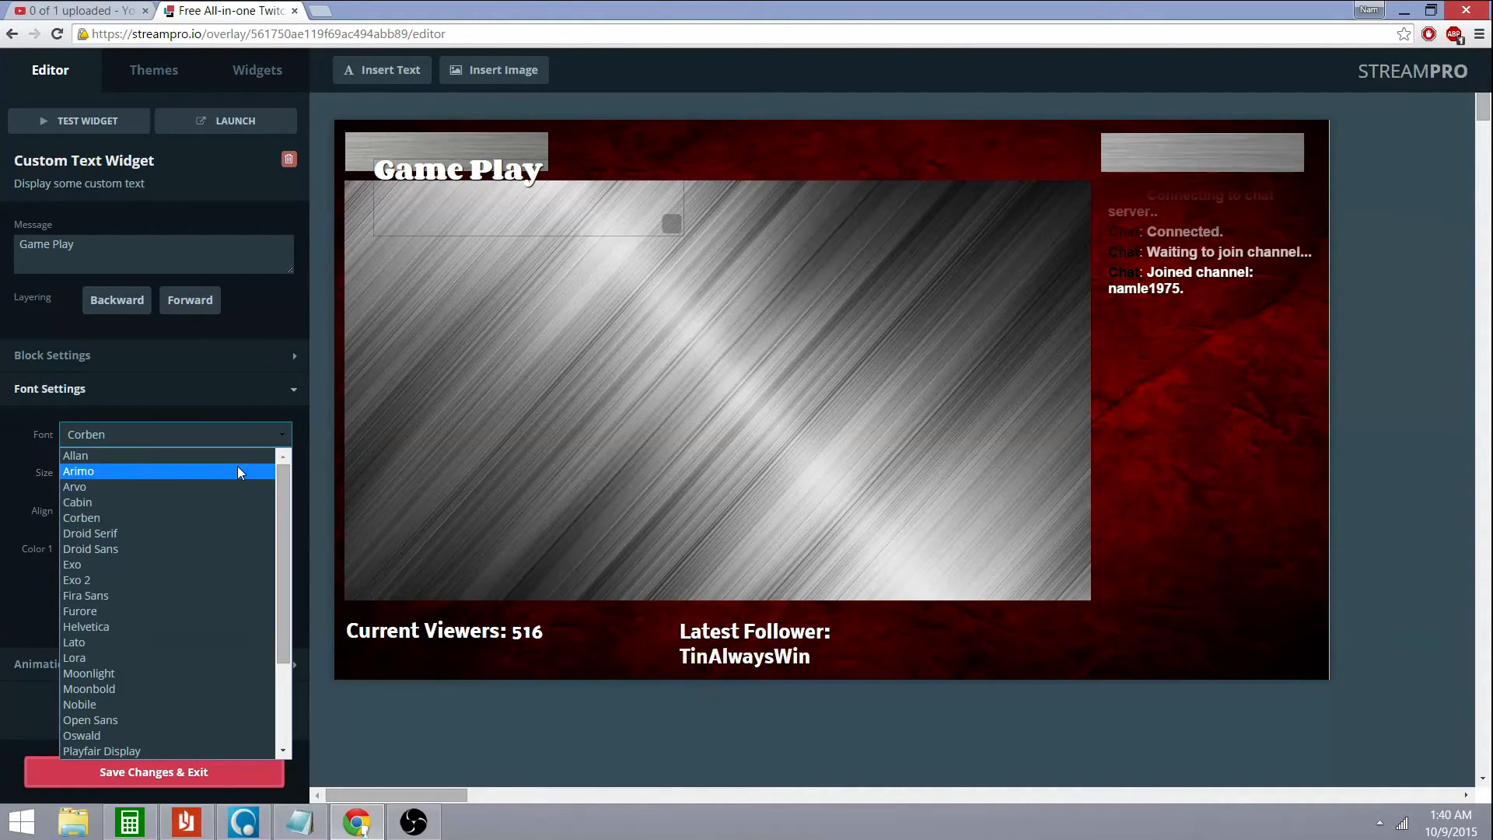
{"action": "left_click", "coordinate": [236, 467]}
{"action": "left_click", "coordinate": [269, 437]}
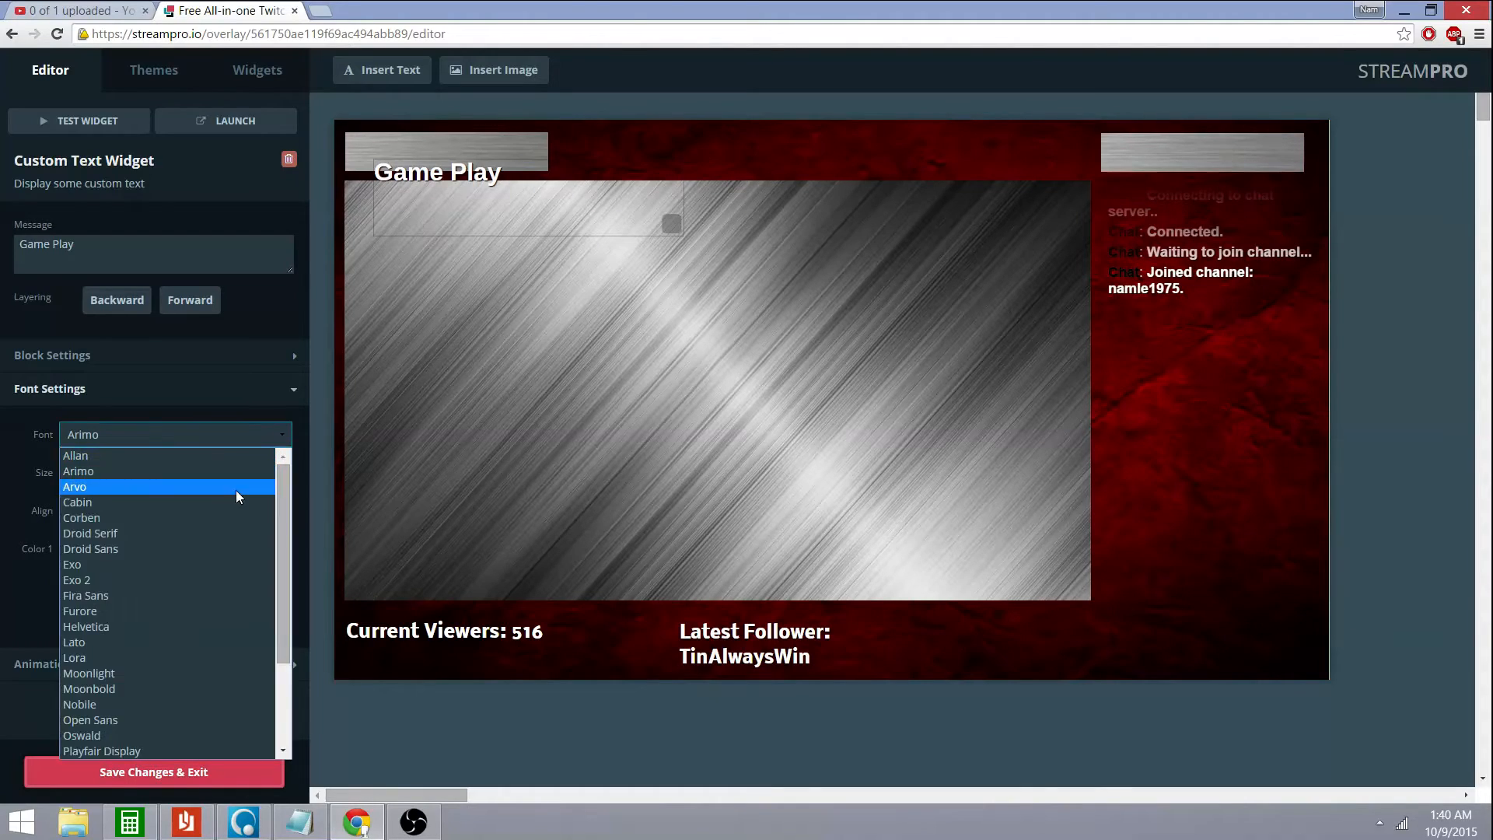
{"action": "scroll", "coordinate": [158, 687], "scroll_direction": "down", "scroll_amount": 3}
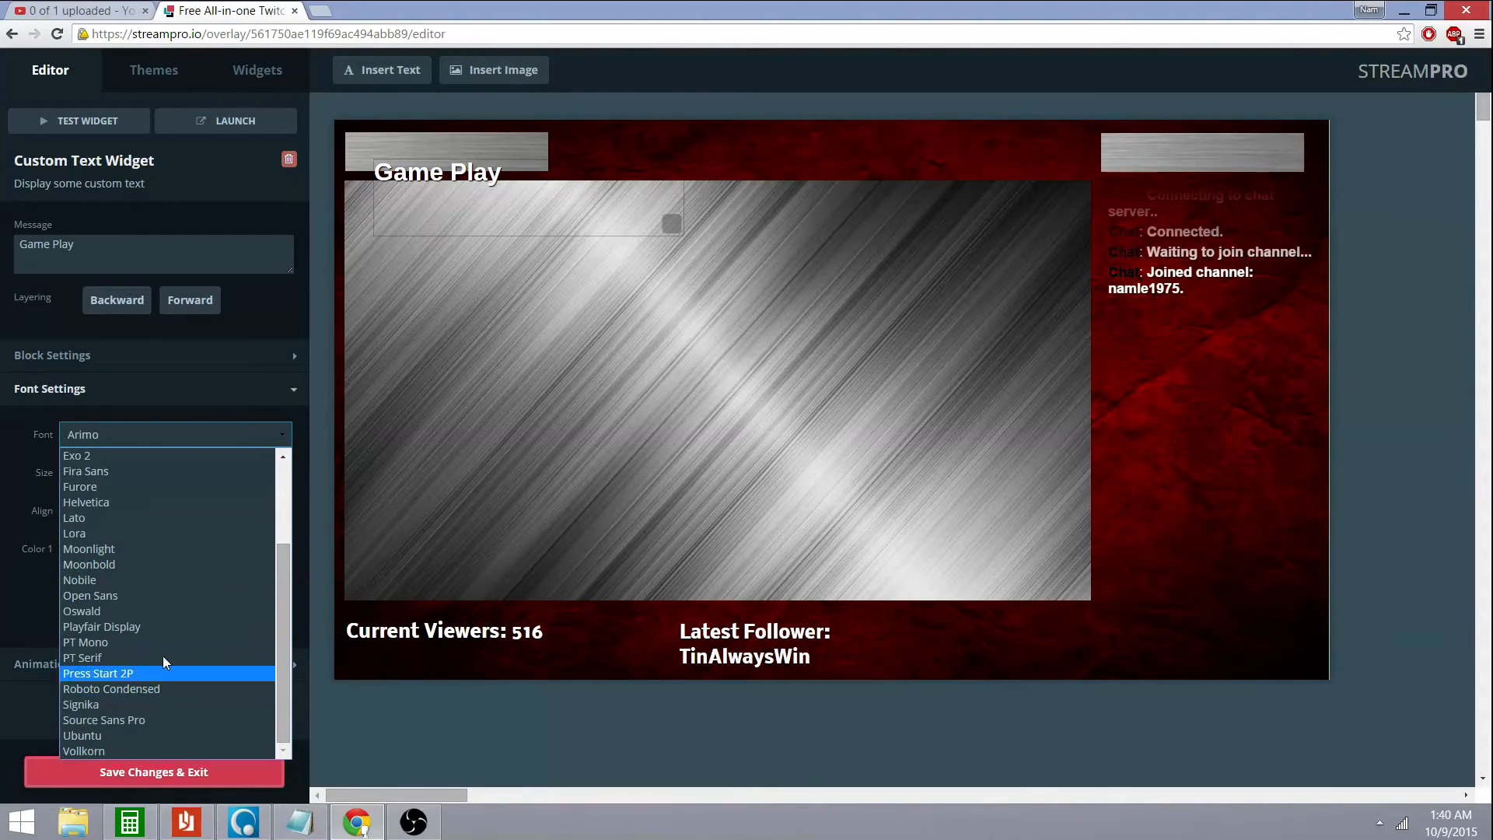
{"action": "left_click", "coordinate": [165, 625]}
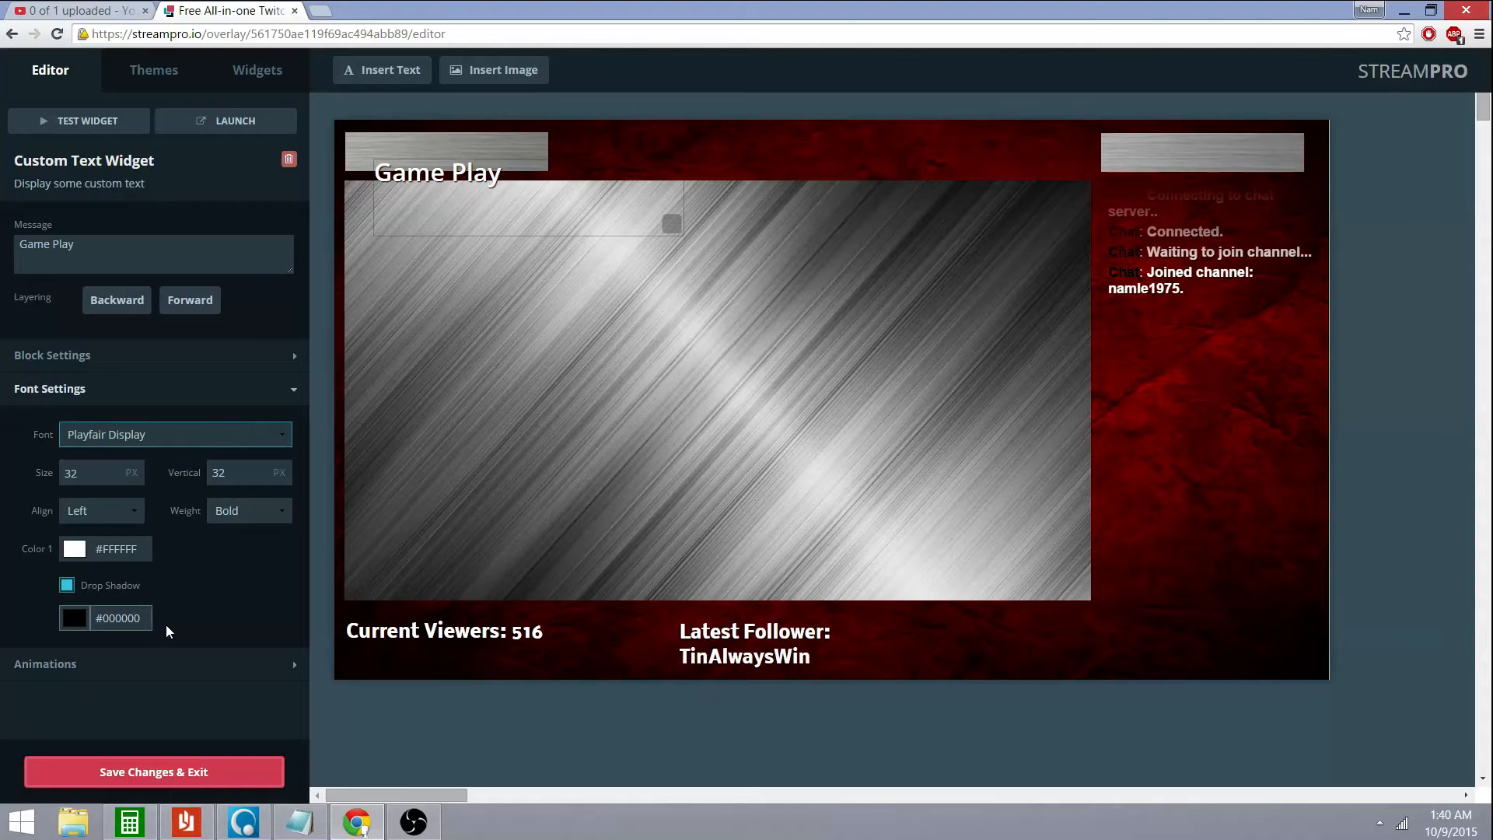
{"action": "left_click_drag", "start_coordinate": [571, 210], "coordinate": [580, 188]}
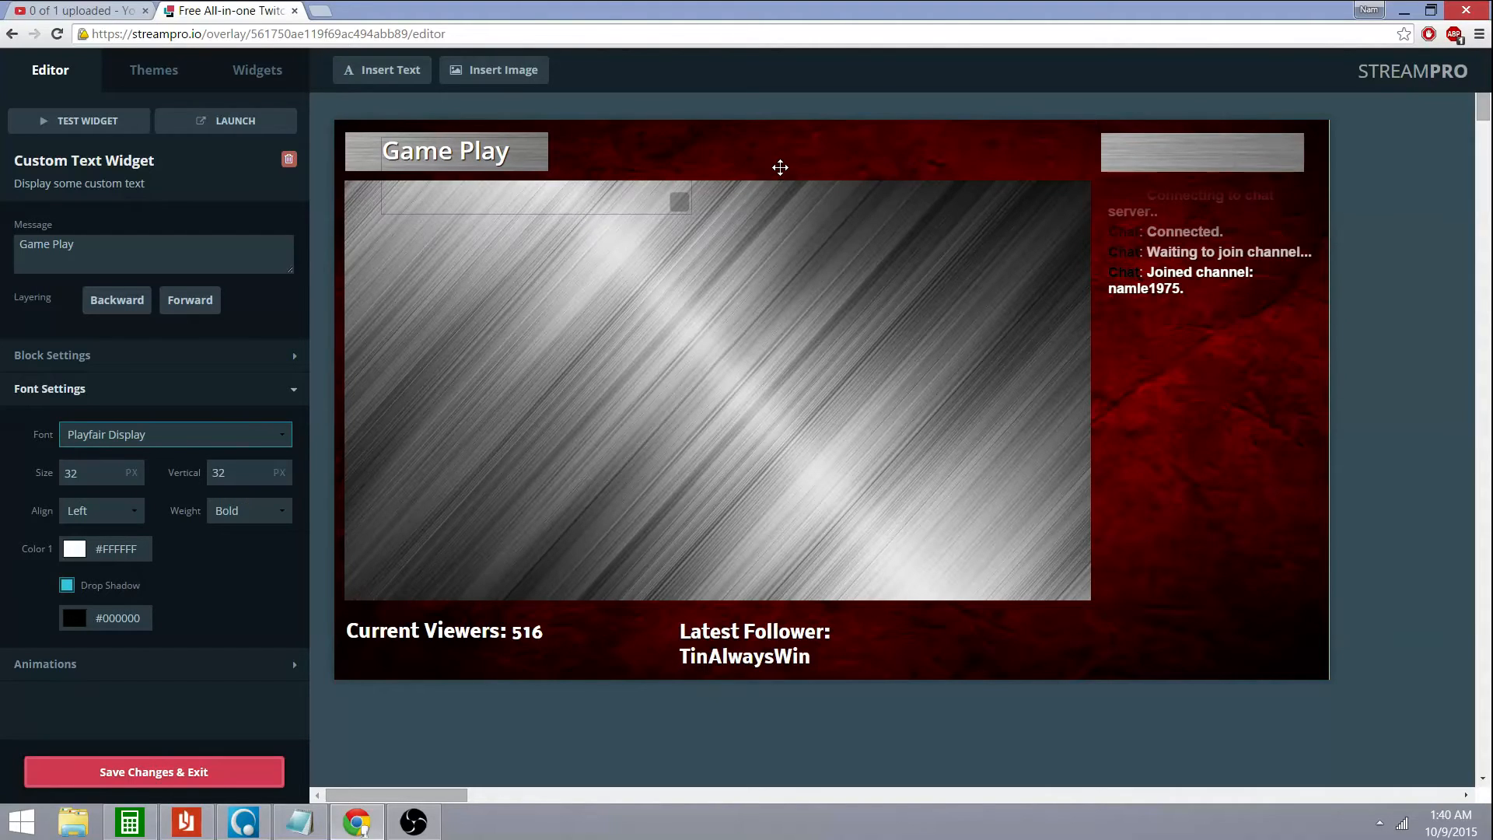
{"action": "left_click", "coordinate": [779, 165]}
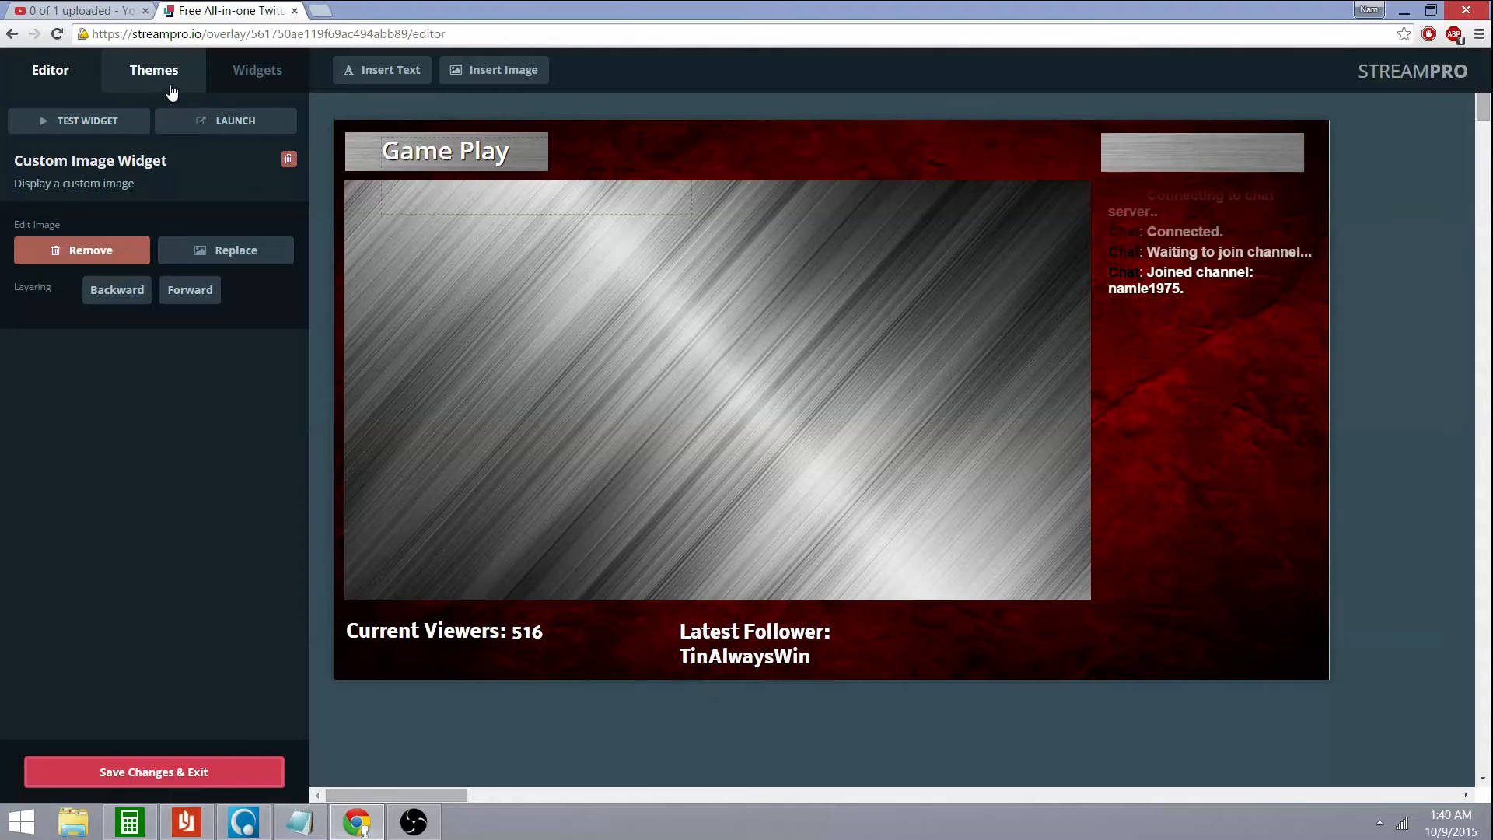
Insert a second text label, place it on the top-right bar, and lower its font size one step
{"action": "left_click", "coordinate": [401, 76]}
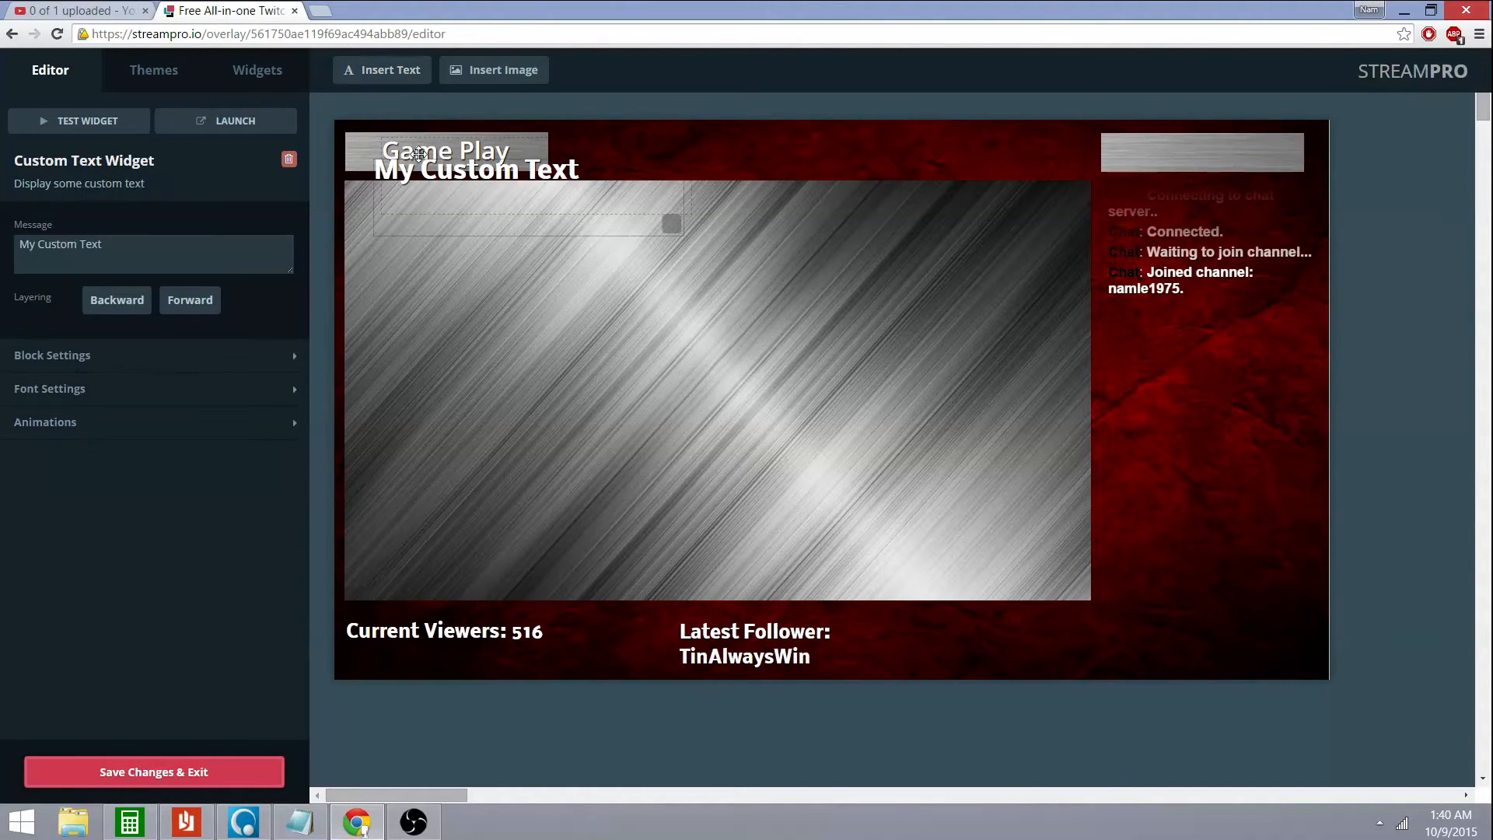
{"action": "left_click_drag", "start_coordinate": [549, 218], "coordinate": [1277, 199]}
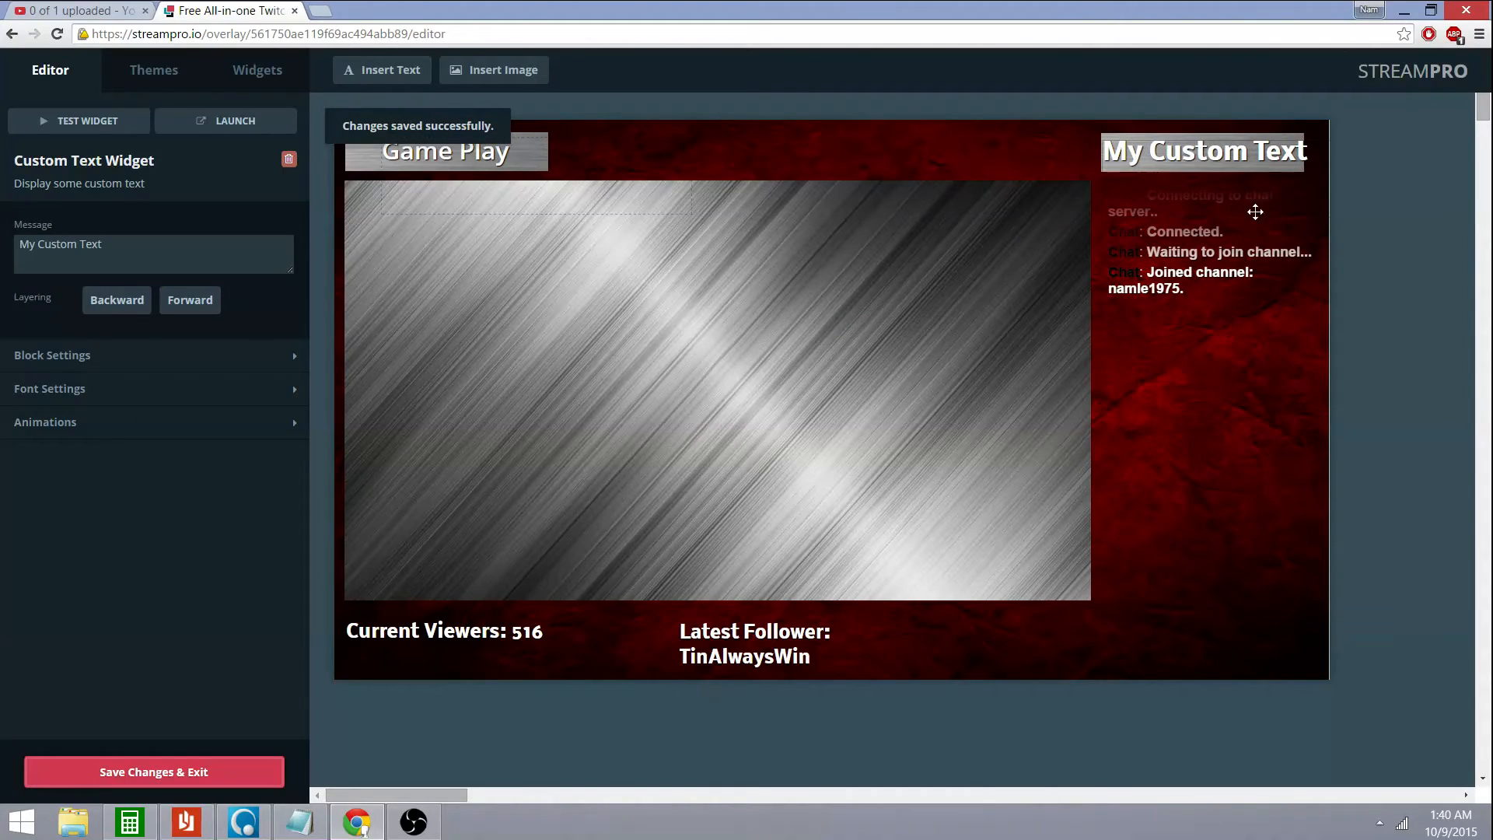
{"action": "left_click", "coordinate": [210, 398]}
{"action": "left_click", "coordinate": [139, 475]}
{"action": "left_click", "coordinate": [133, 480]}
Lower the label size to 28 and change its message to 'Twitch Chat'
{"action": "left_click", "coordinate": [134, 480]}
{"action": "left_click", "coordinate": [134, 480]}
{"action": "left_click", "coordinate": [134, 480]}
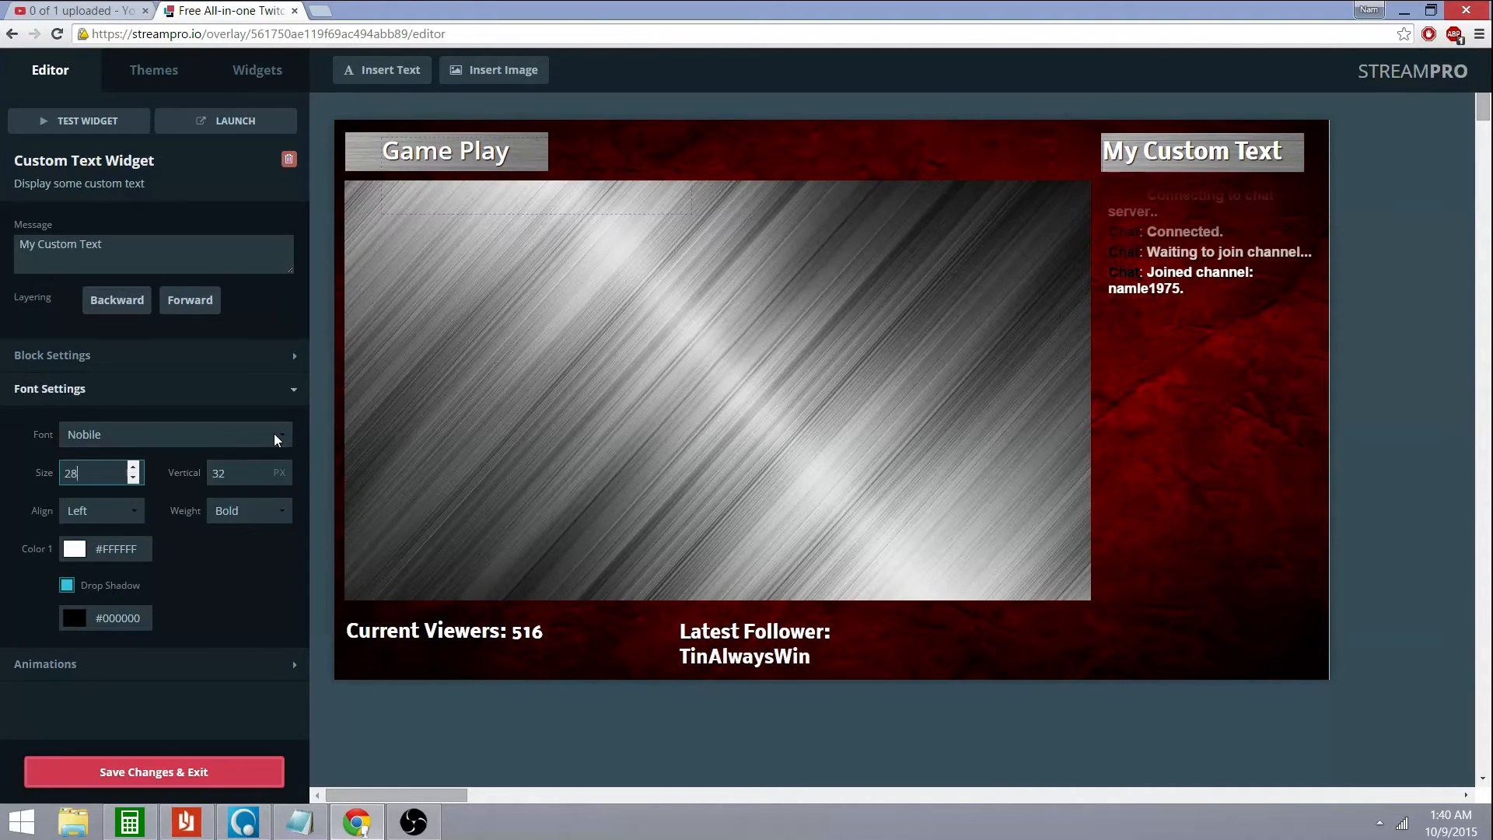
{"action": "left_click", "coordinate": [116, 245]}
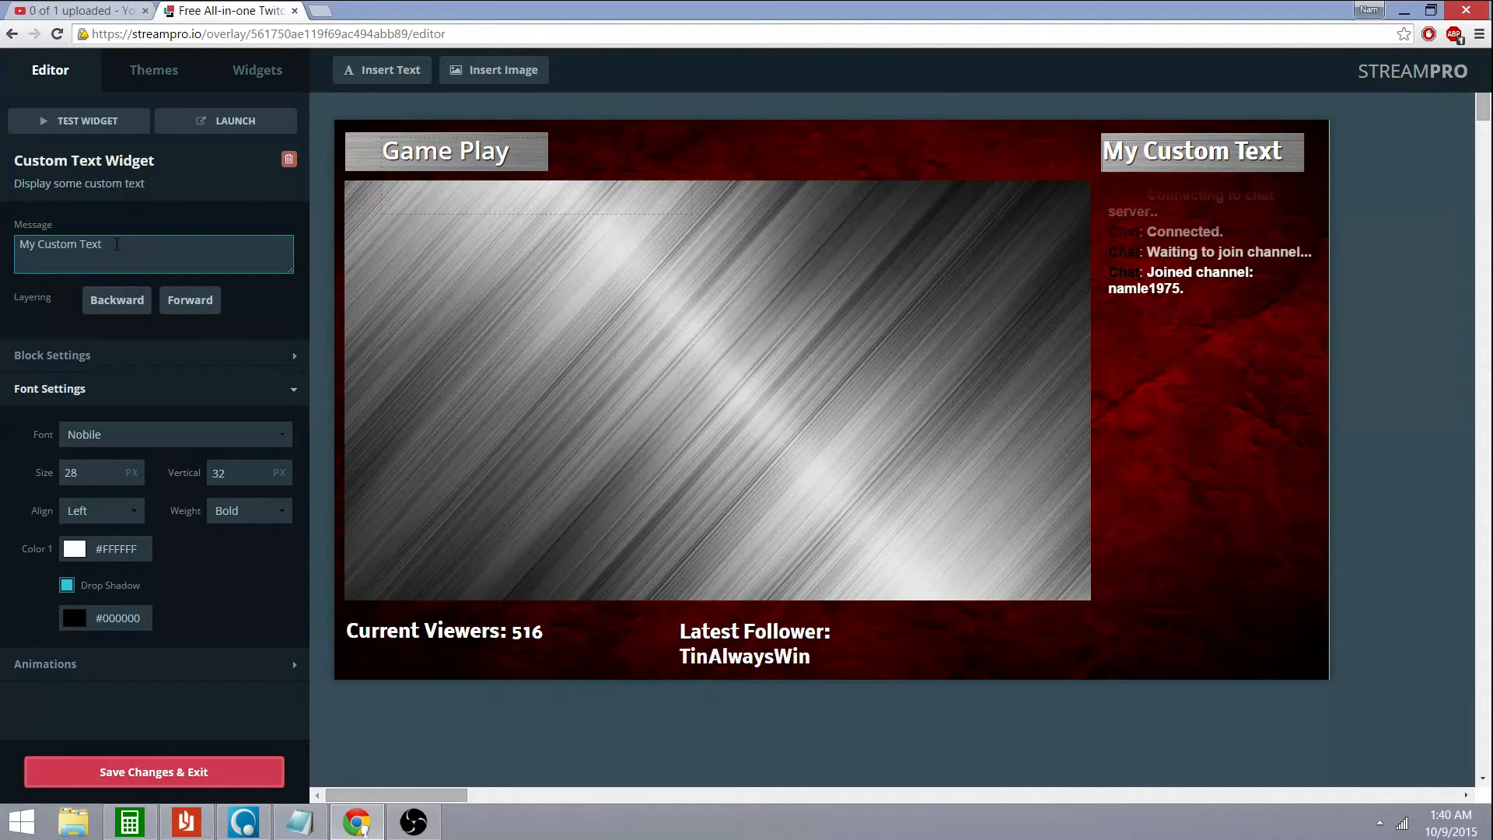
{"action": "key", "text": "BackSpace"}
{"action": "key", "text": "BackSpace"}
{"action": "key", "text": "BackSpace"}
{"action": "key", "text": "BackSpace"}
{"action": "key", "text": "BackSpace"}
{"action": "key", "text": "BackSpace"}
{"action": "key", "text": "BackSpace"}
{"action": "key", "text": "BackSpace"}
{"action": "key", "text": "BackSpace"}
{"action": "key", "text": "BackSpace"}
{"action": "key", "text": "BackSpace"}
{"action": "key", "text": "BackSpace"}
{"action": "key", "text": "BackSpace"}
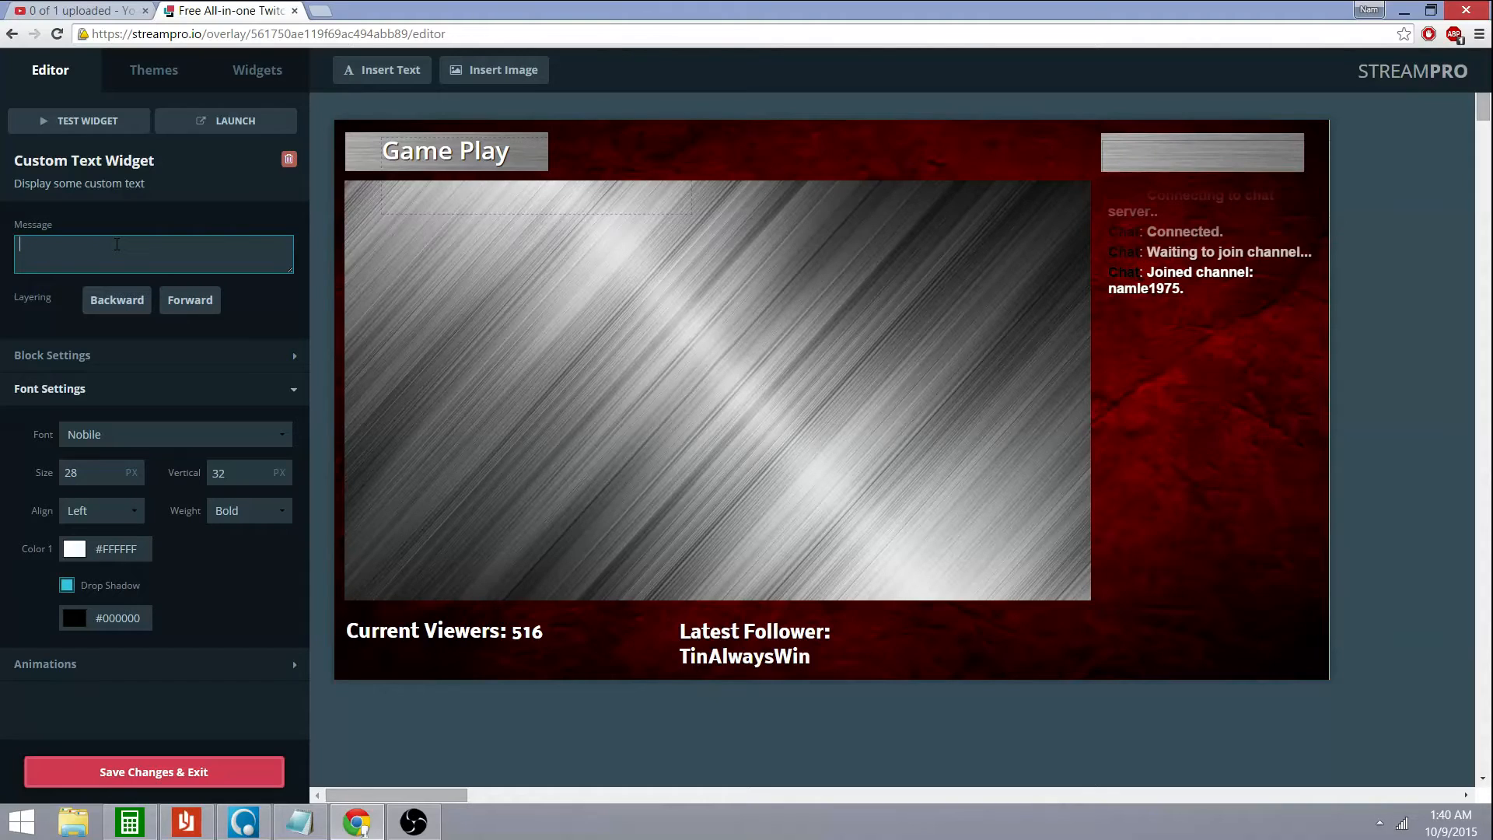
{"action": "type", "text": "Twitch "}
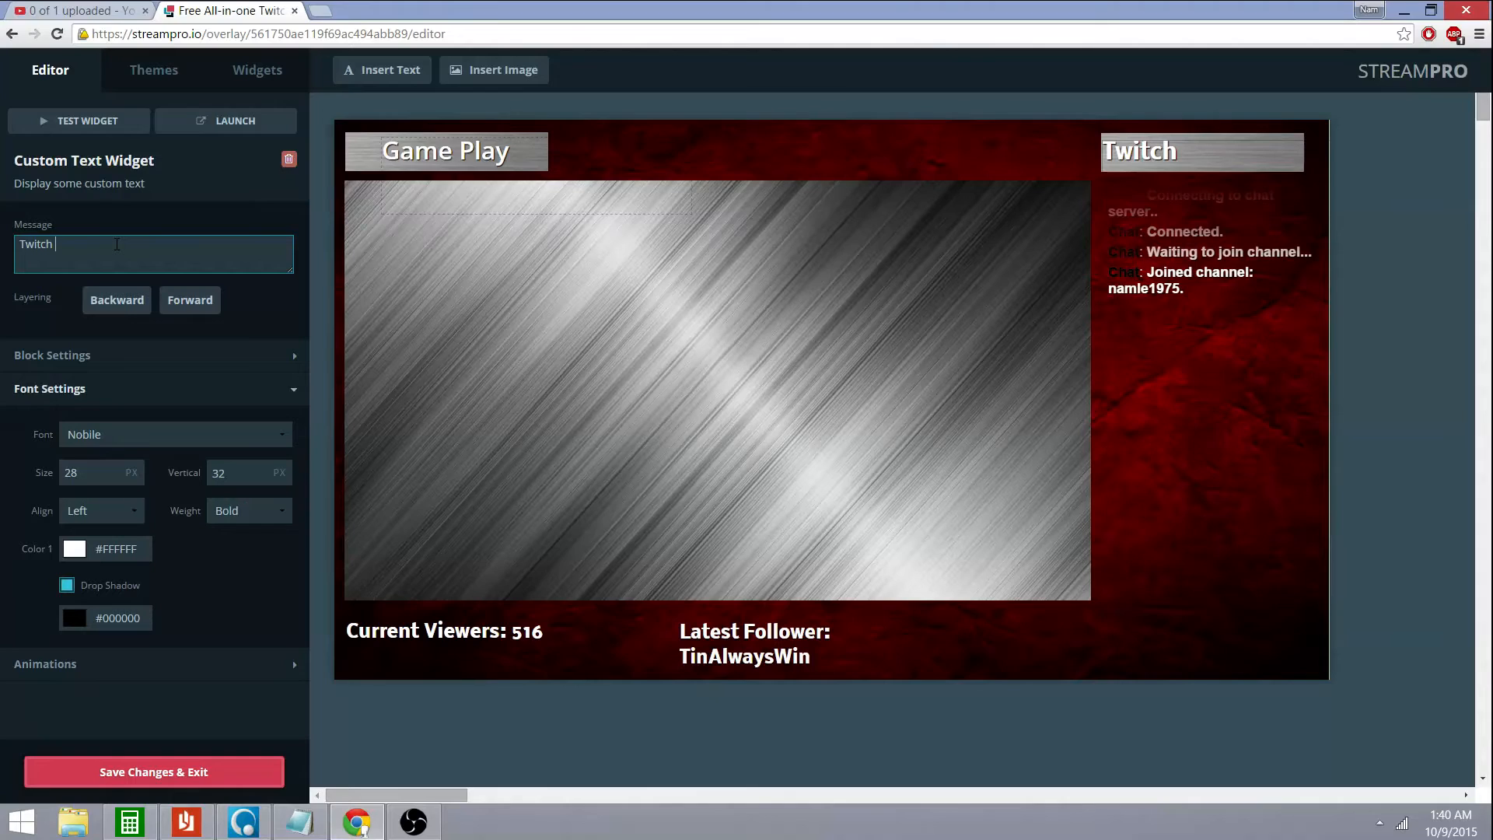
{"action": "type", "text": "Cha"}
Raise the Twitch Chat title to size 31 and centre it on its bar
{"action": "left_click", "coordinate": [133, 468]}
{"action": "left_click", "coordinate": [133, 468]}
{"action": "left_click", "coordinate": [133, 468]}
{"action": "left_click_drag", "start_coordinate": [1228, 168], "coordinate": [1249, 169]}
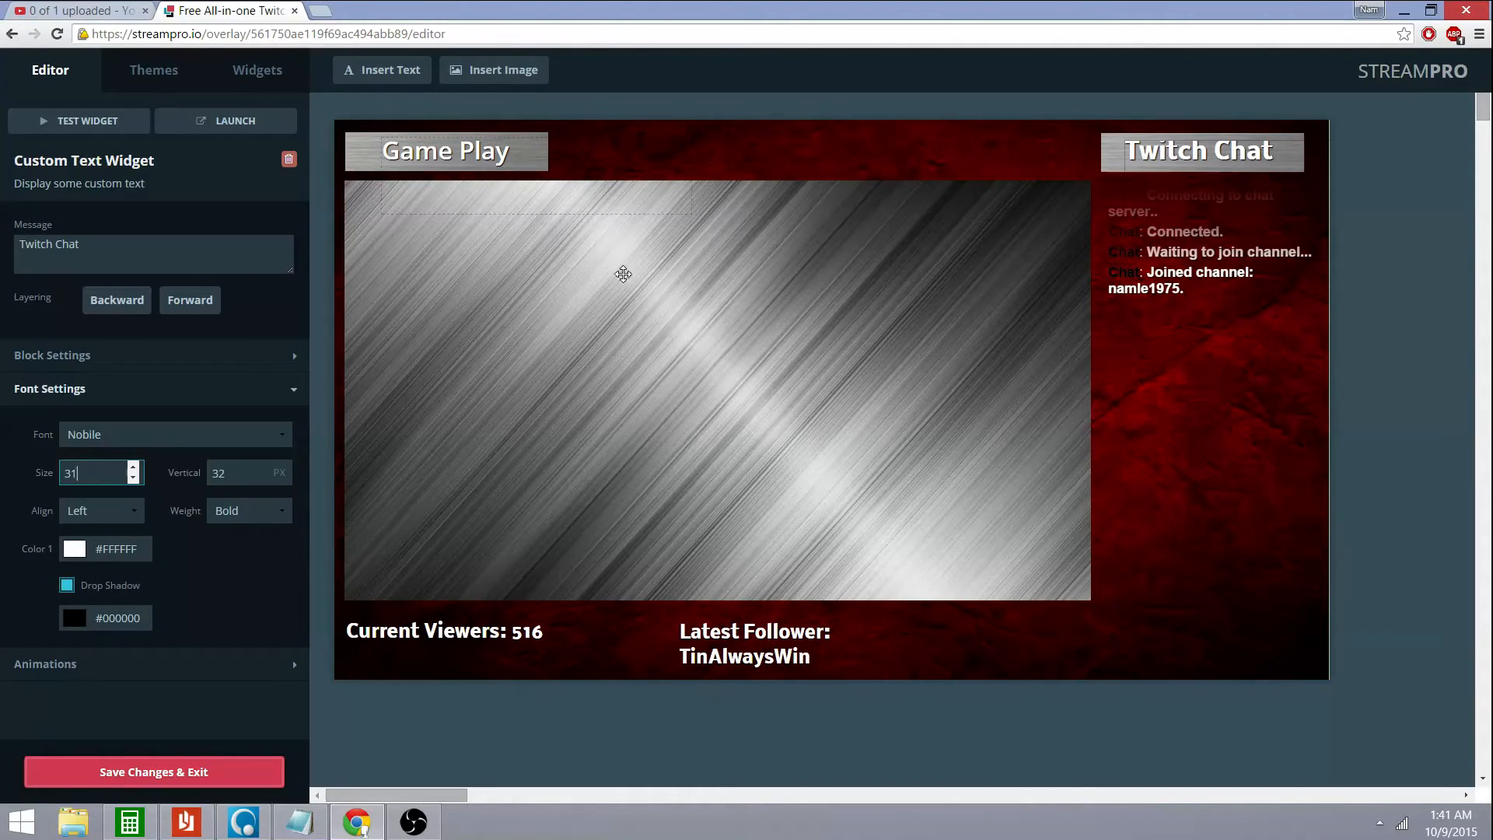
{"action": "left_click", "coordinate": [831, 154]}
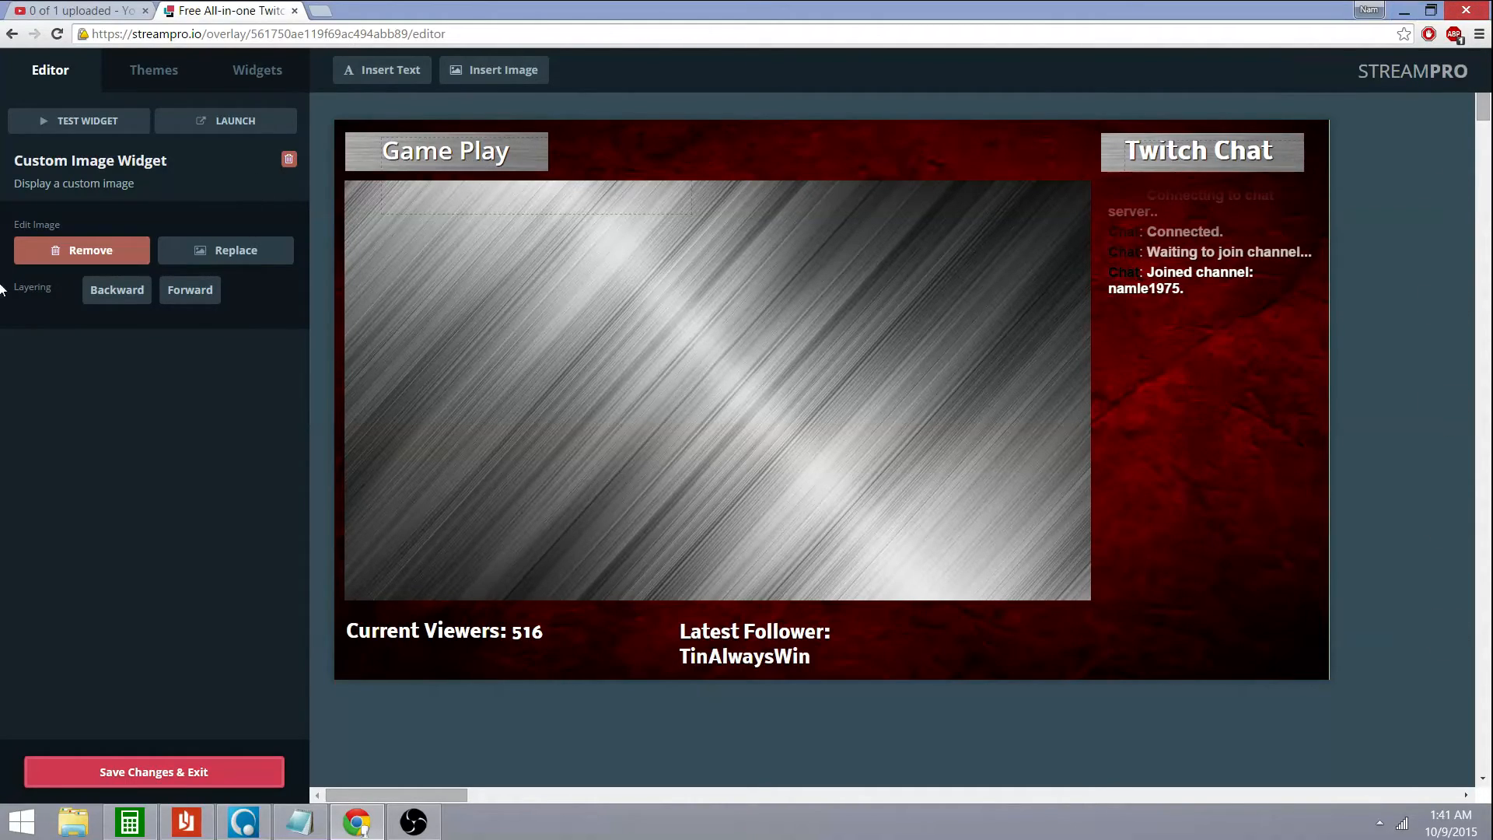
Launch the overlay as a standalone page in a new tab, view it, and restore the browser window
{"action": "left_click", "coordinate": [194, 125]}
{"action": "left_click", "coordinate": [193, 124]}
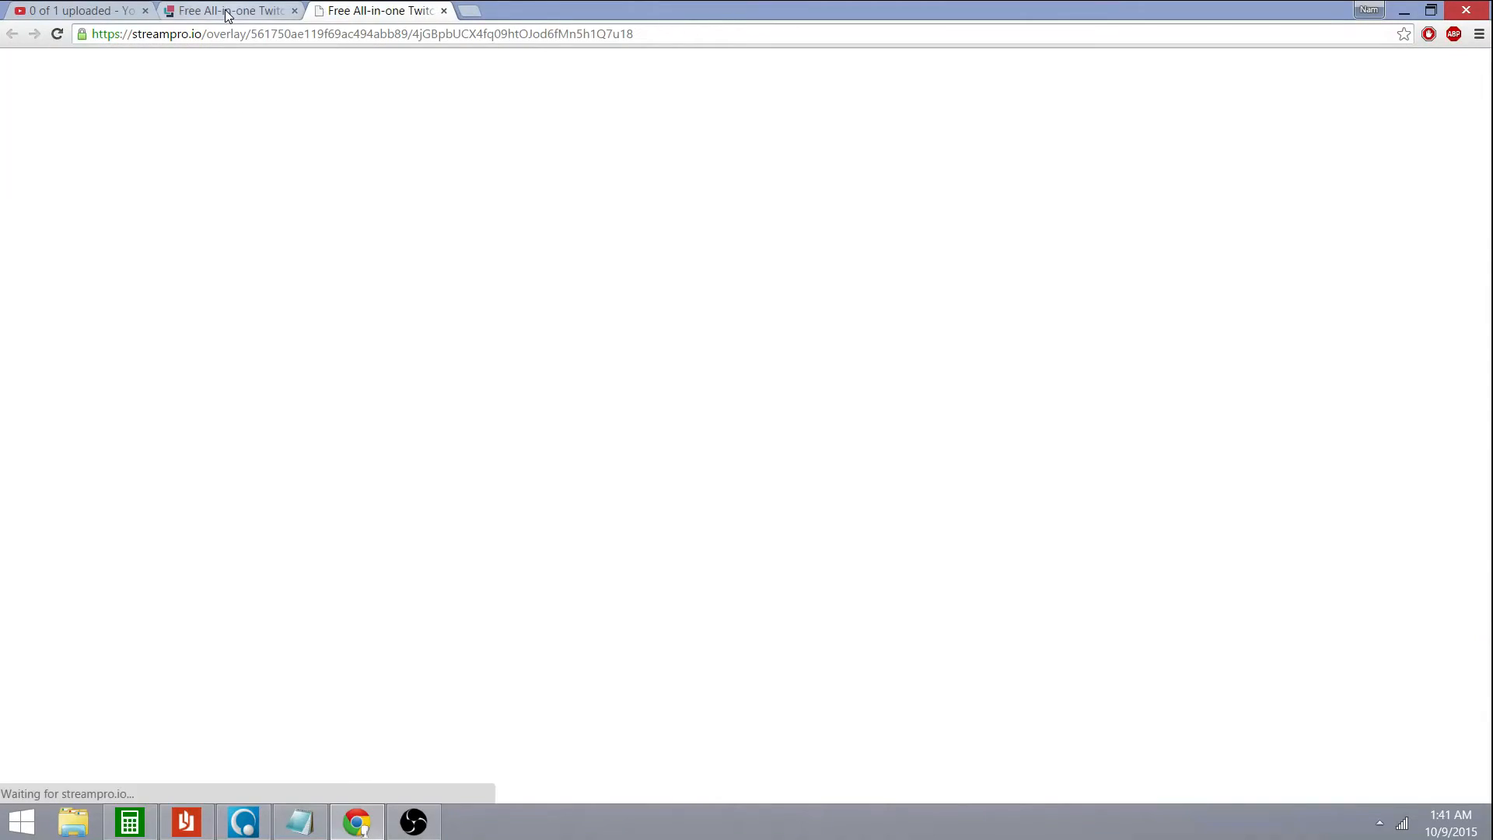
{"action": "left_click", "coordinate": [225, 10]}
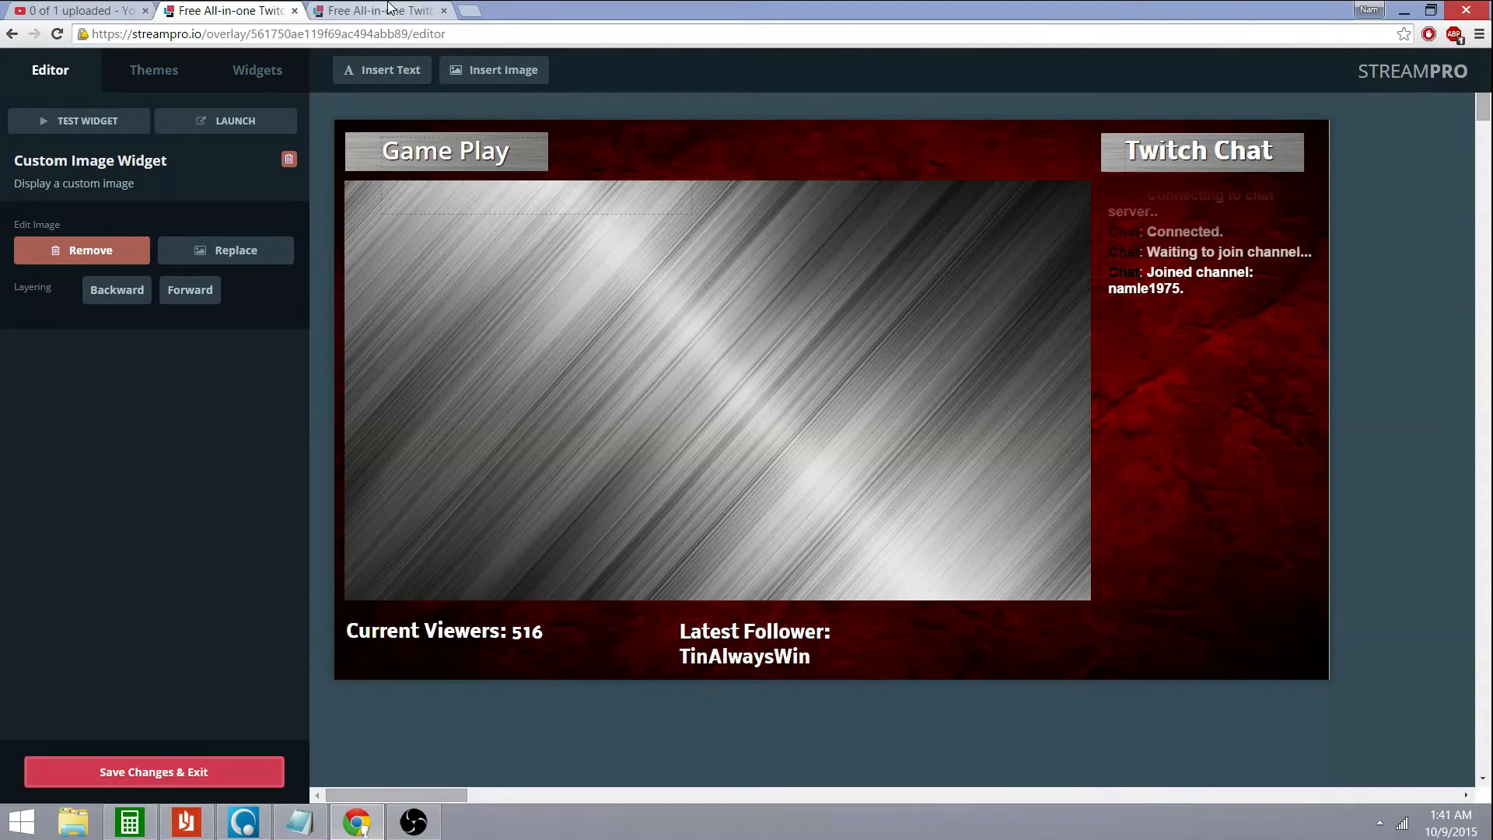
{"action": "left_click", "coordinate": [342, 10]}
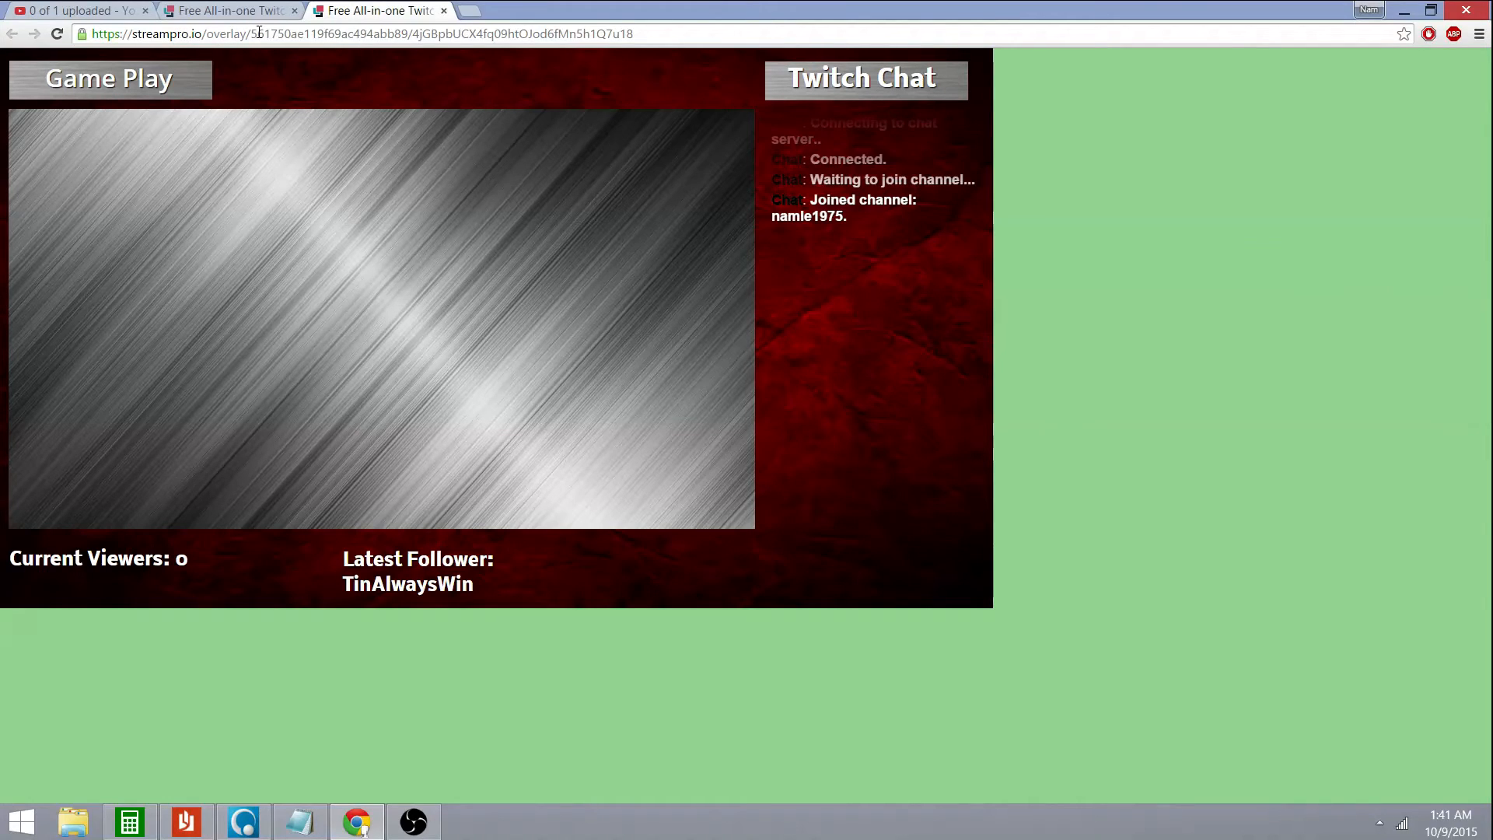
{"action": "left_click", "coordinate": [1431, 10]}
Move the browser and OBS windows aside, then add a new scene named Test
{"action": "left_click_drag", "start_coordinate": [1005, 109], "coordinate": [1357, 102]}
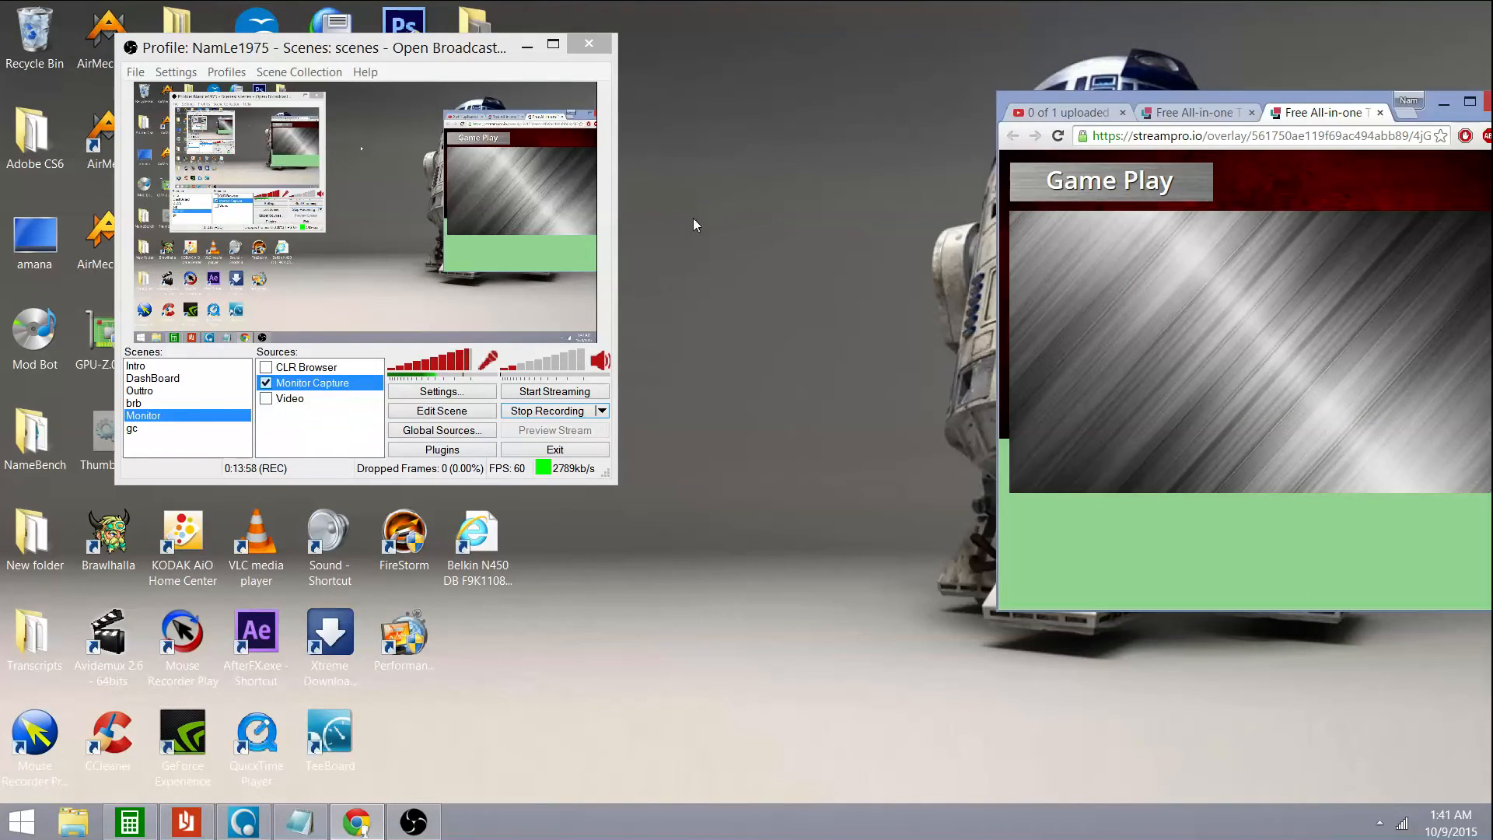
{"action": "left_click", "coordinate": [351, 223]}
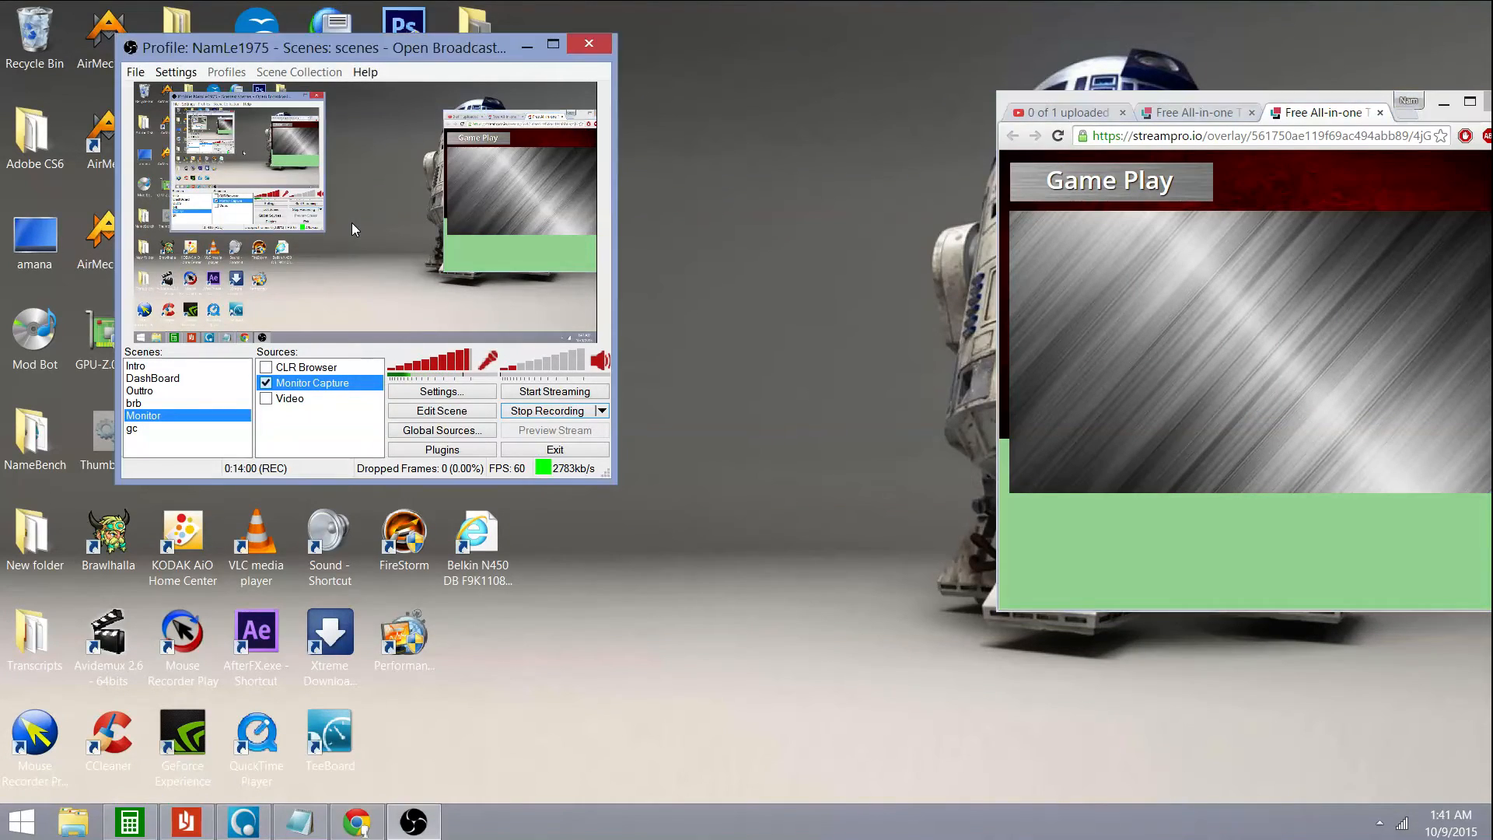
{"action": "left_click_drag", "start_coordinate": [381, 51], "coordinate": [674, 112]}
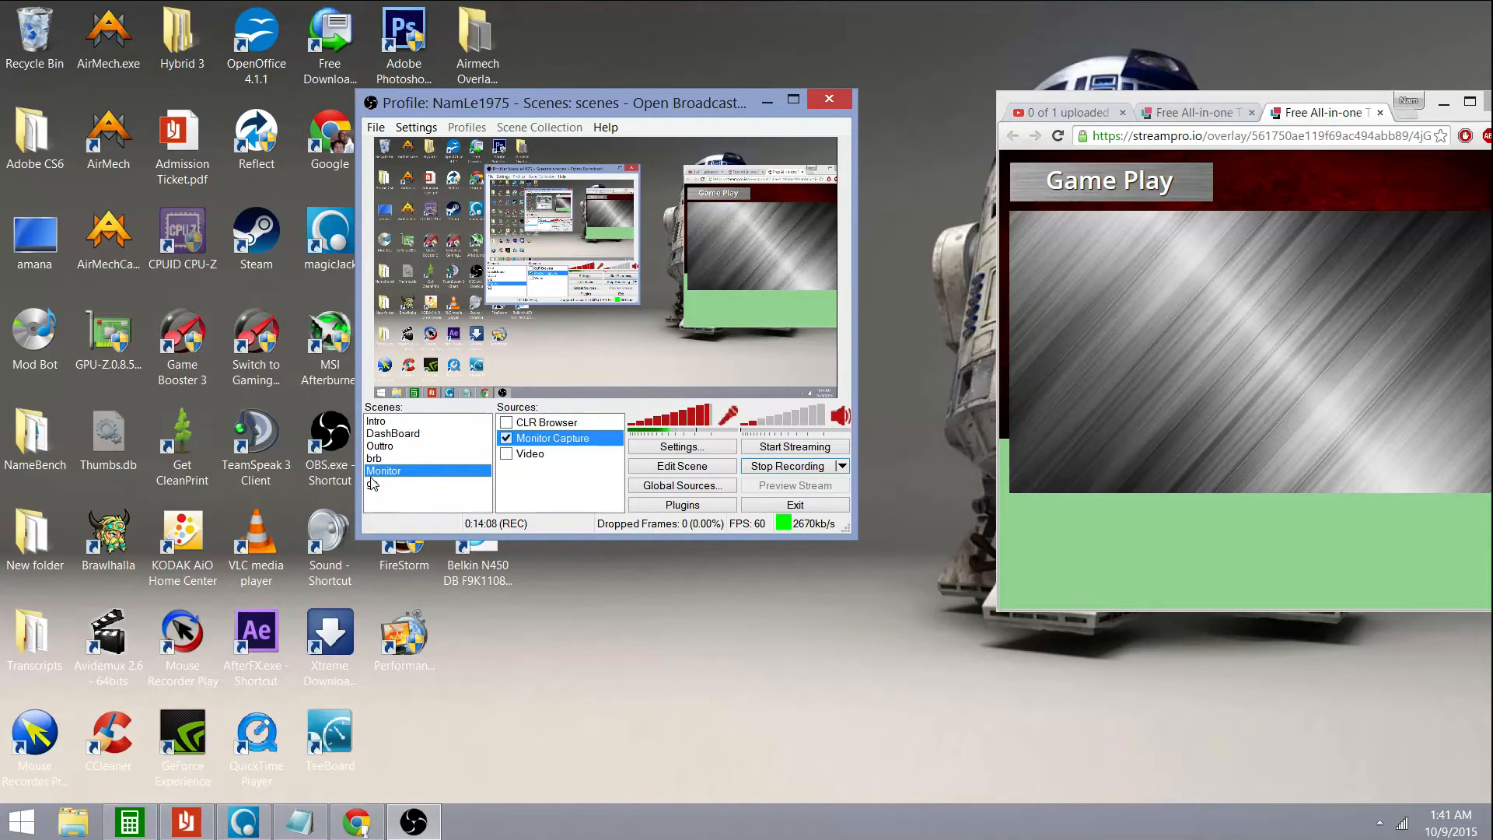
{"action": "right_click", "coordinate": [378, 502]}
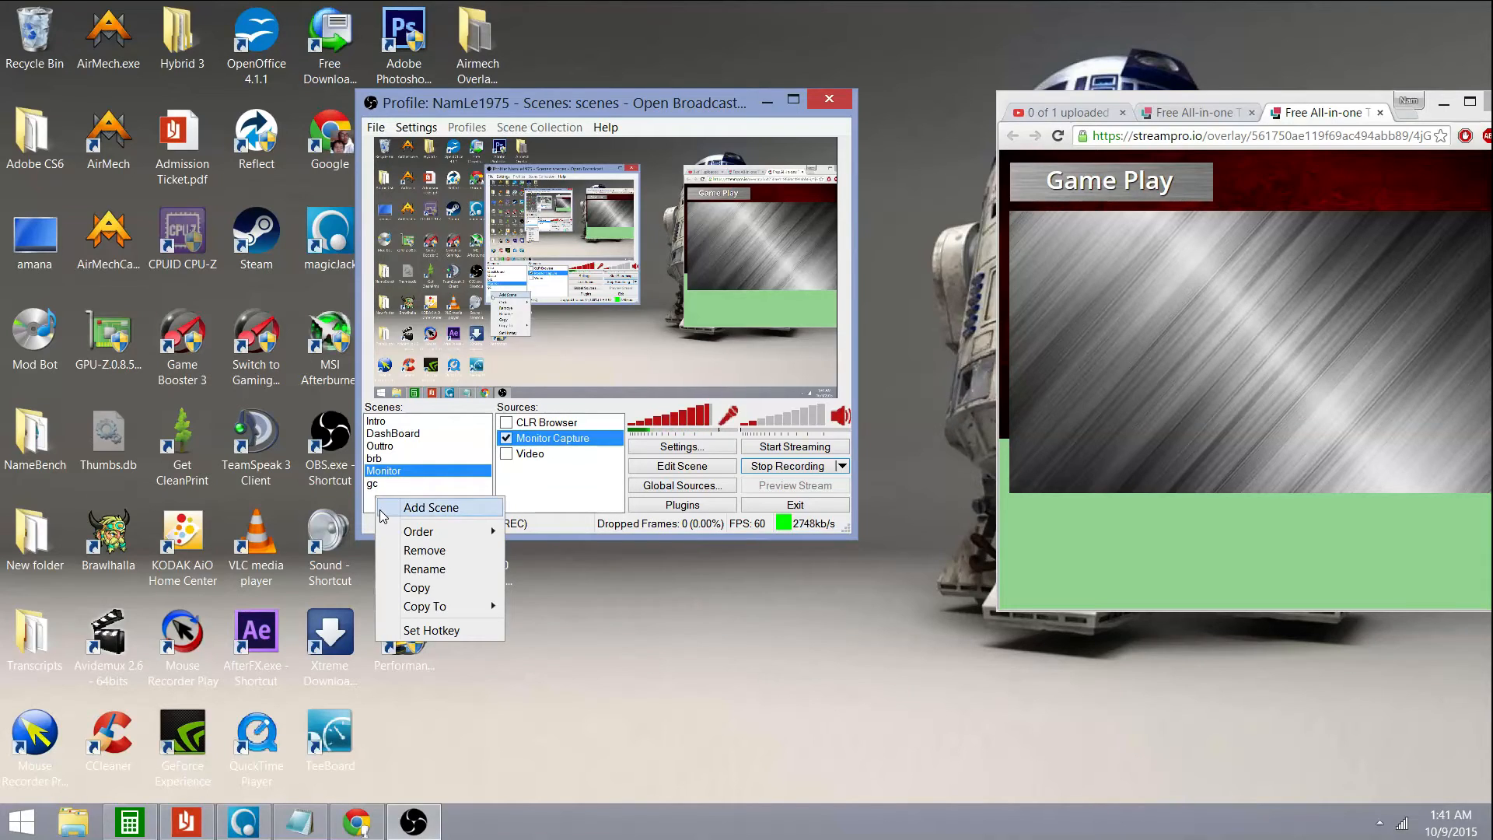
{"action": "left_click", "coordinate": [410, 509]}
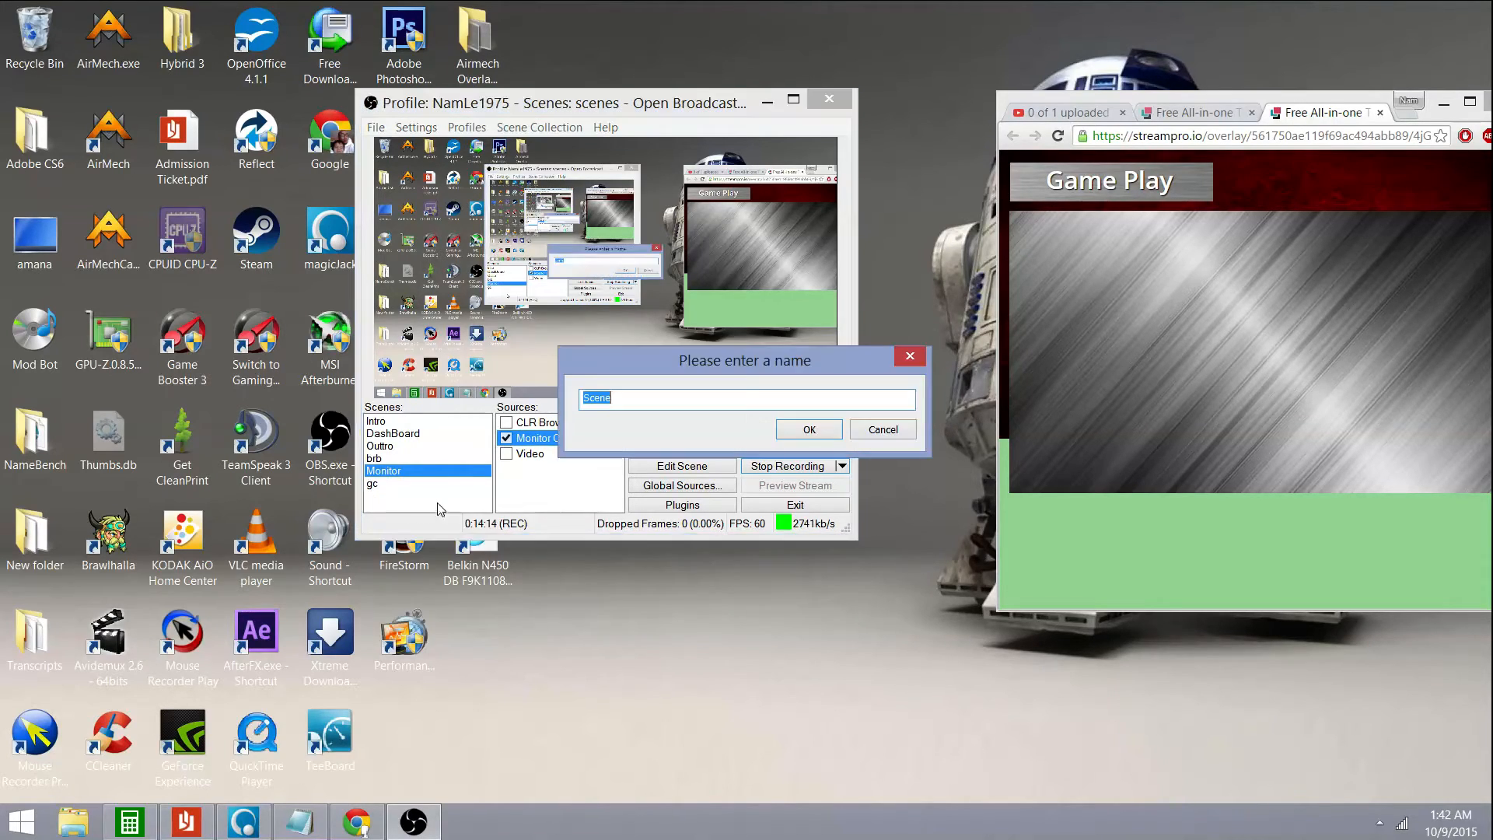
{"action": "left_click", "coordinate": [784, 403]}
{"action": "key", "text": "BackSpace"}
{"action": "key", "text": "BackSpace"}
{"action": "key", "text": "BackSpace"}
{"action": "key", "text": "BackSpace"}
{"action": "key", "text": "BackSpace"}
{"action": "type", "text": "Ts"}
{"action": "key", "text": "BackSpace"}
{"action": "type", "text": "e"}
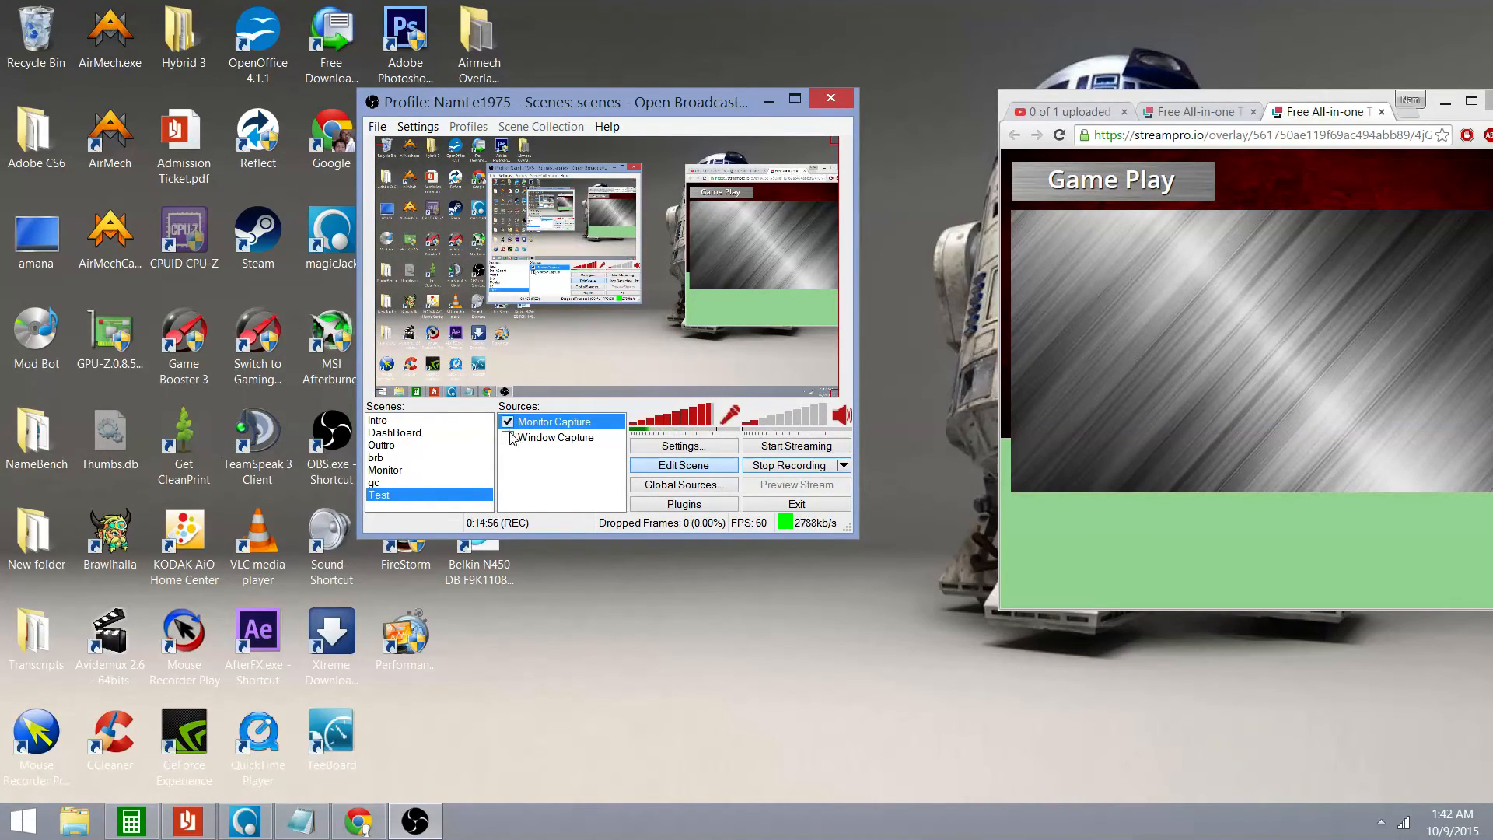
Delete the Window Capture source from the Test scene
{"action": "right_click", "coordinate": [540, 437]}
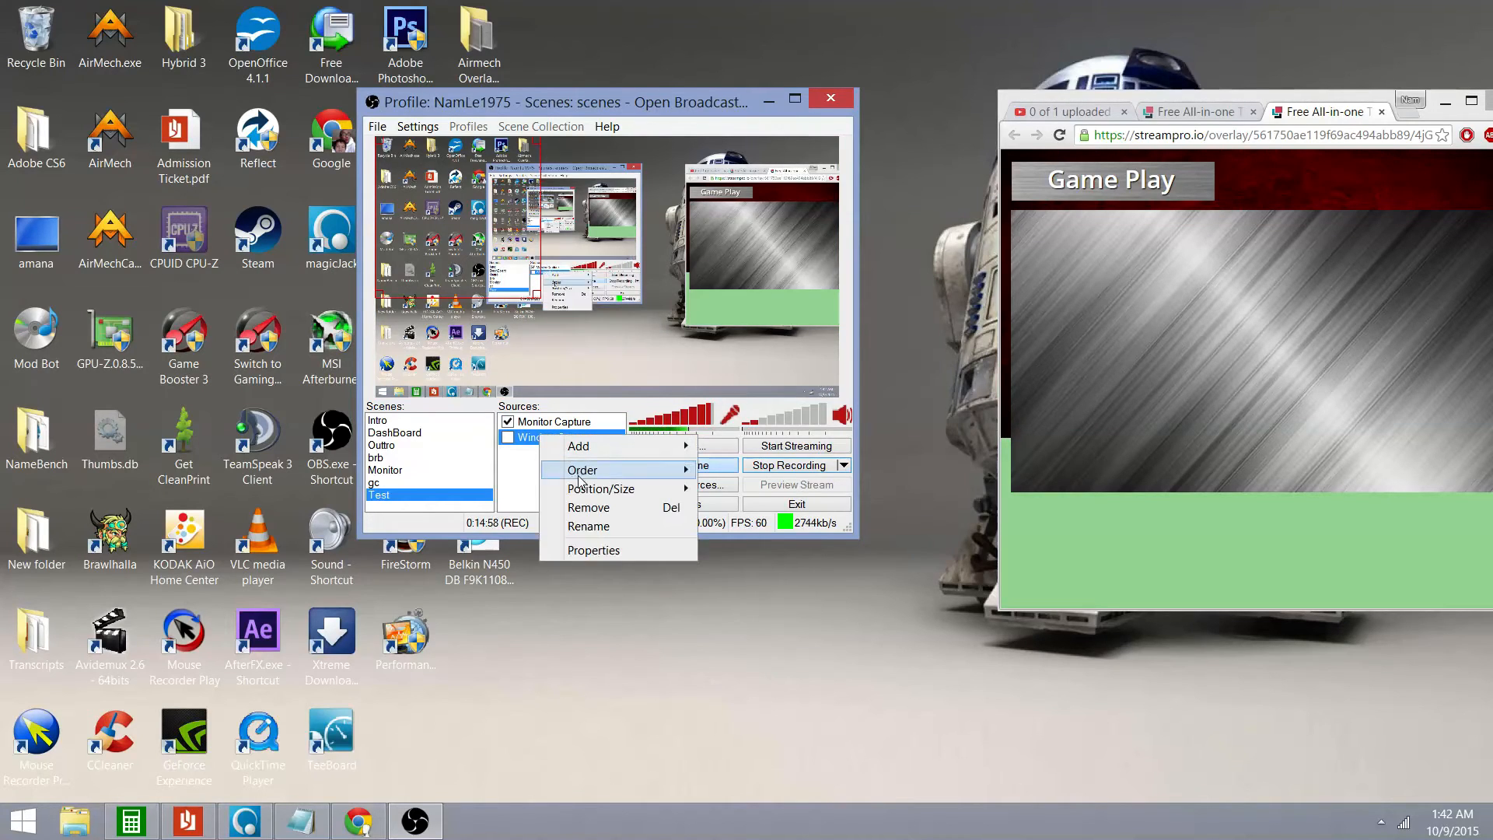
{"action": "left_click", "coordinate": [591, 510]}
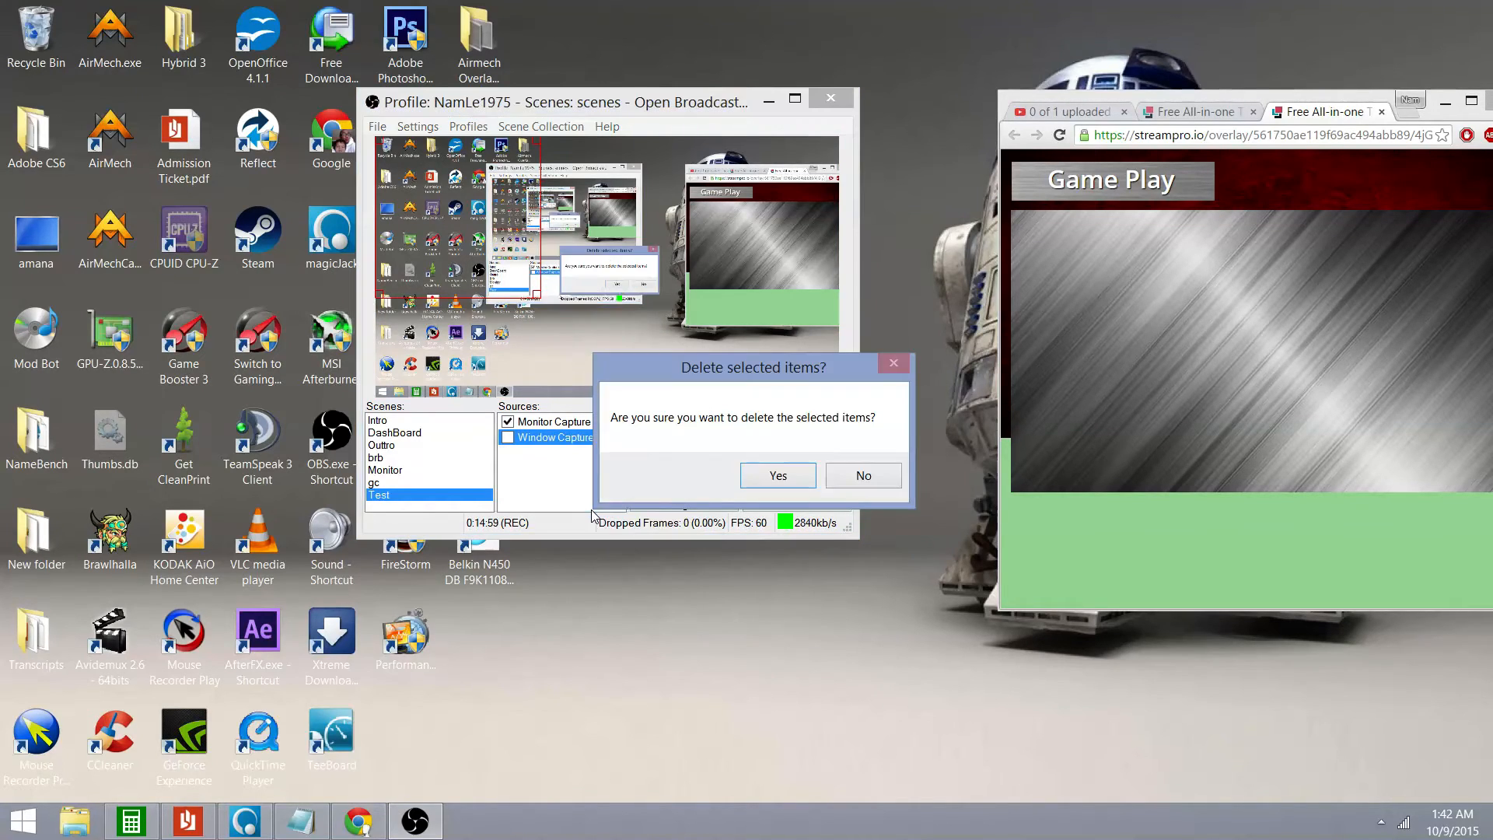
{"action": "left_click", "coordinate": [778, 475]}
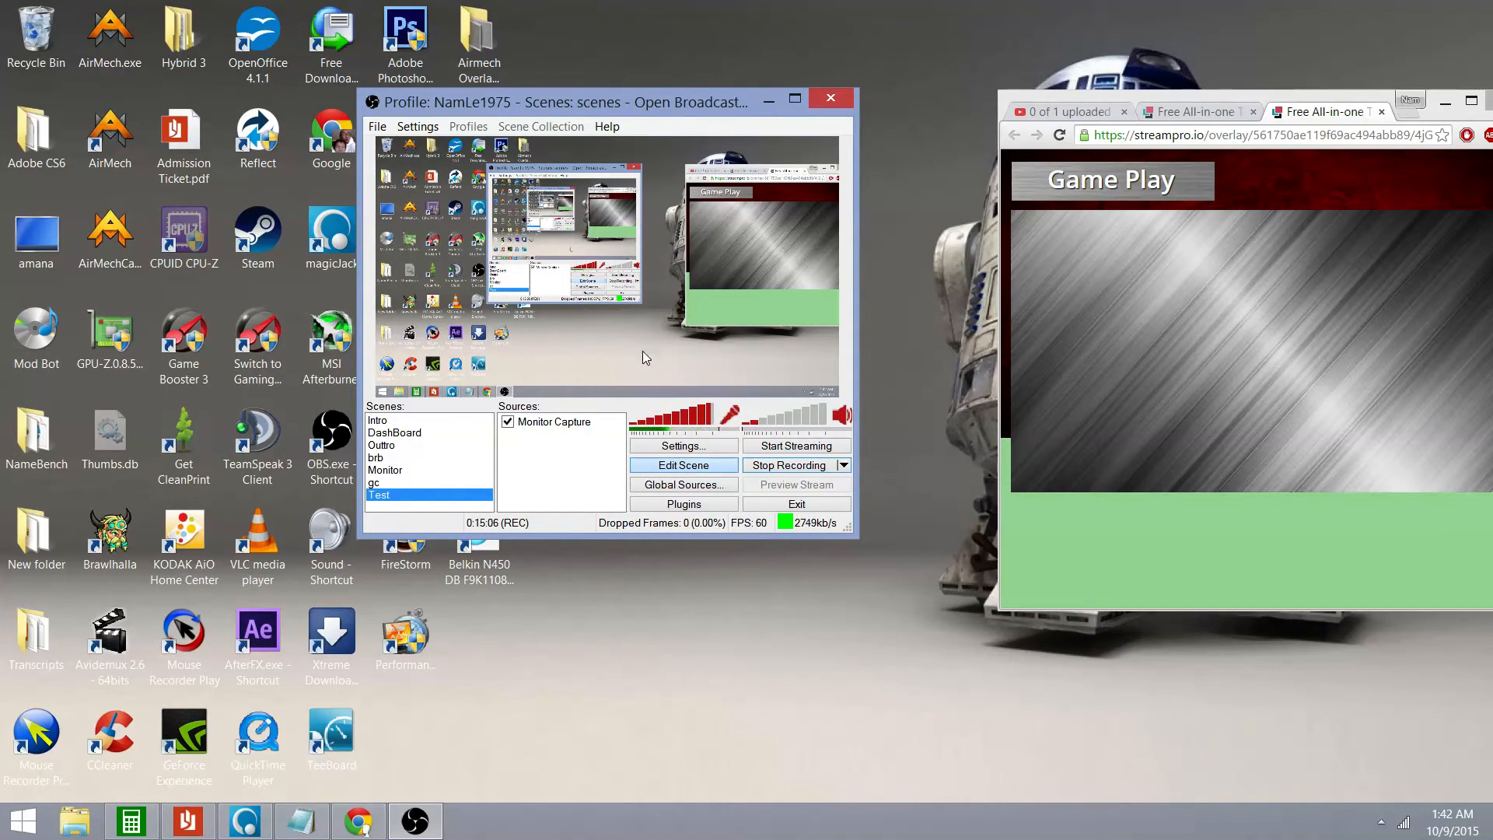
Enlarge and maximize the overlay browser window, copy the overlay page's address, then restore the window
{"action": "left_click_drag", "start_coordinate": [1226, 94], "coordinate": [847, 90]}
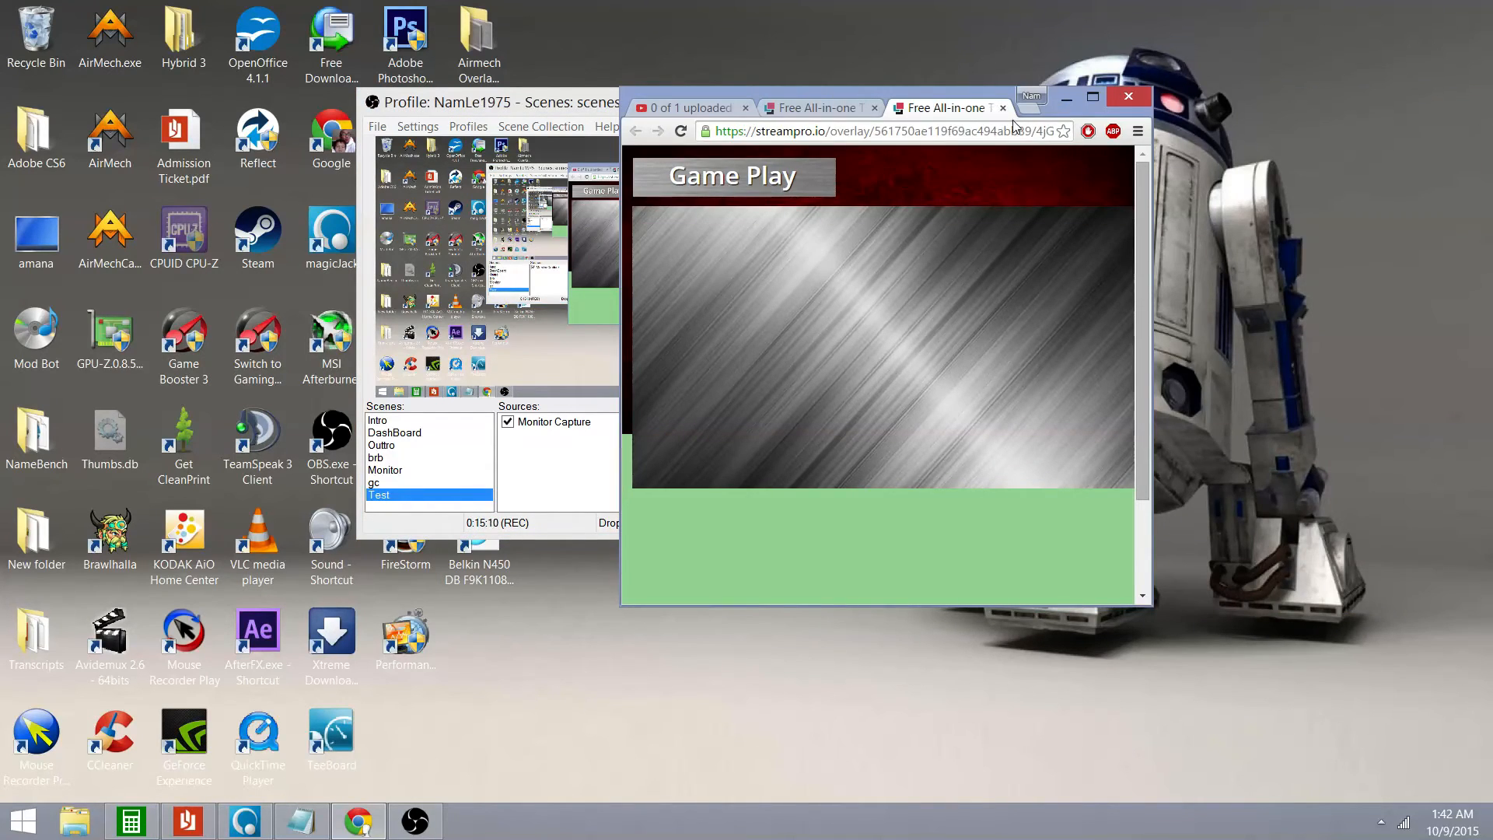
{"action": "left_click_drag", "start_coordinate": [1150, 604], "coordinate": [1259, 719]}
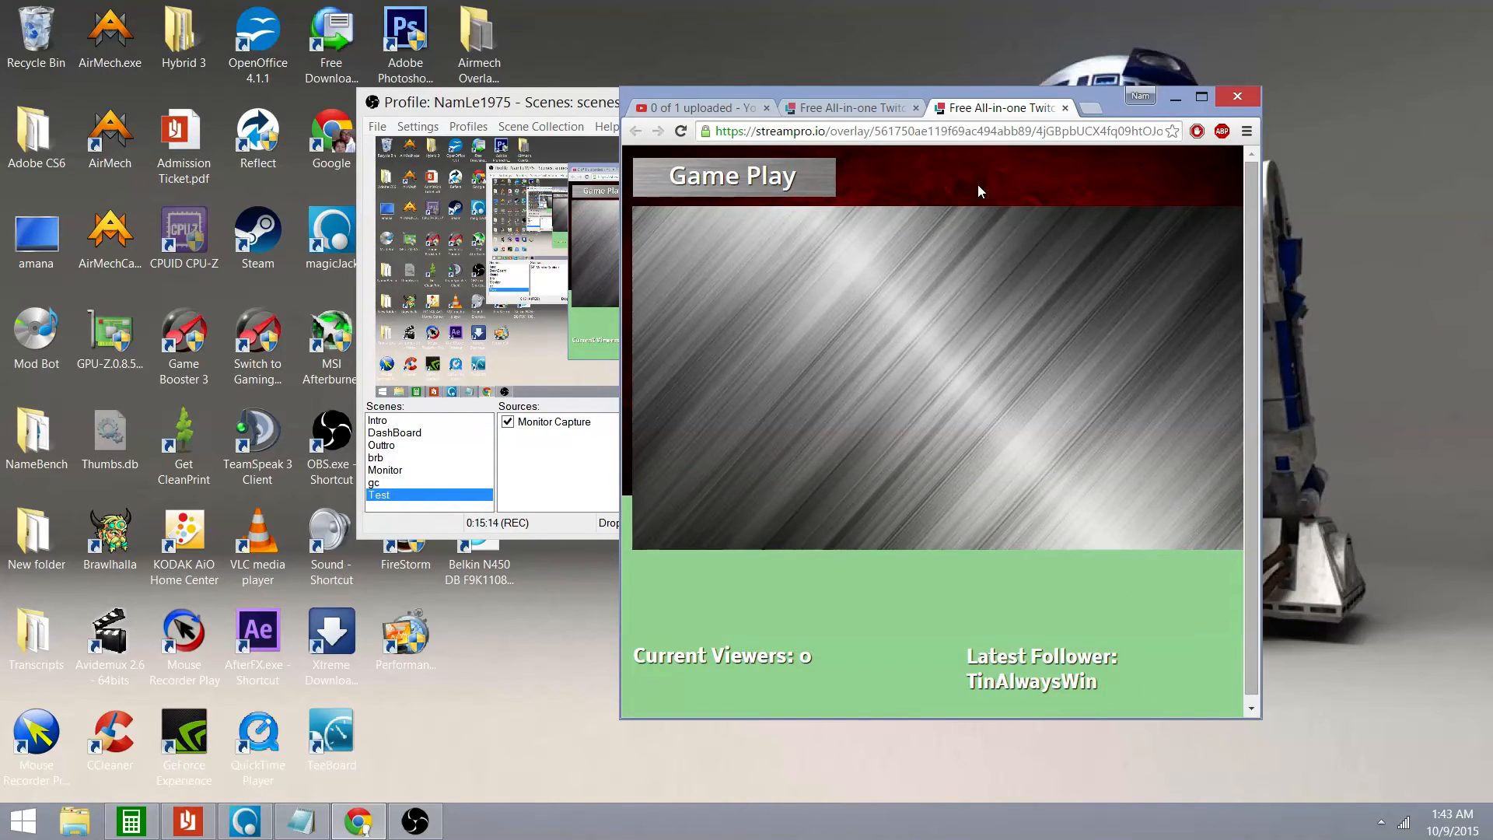
{"action": "right_click", "coordinate": [927, 130]}
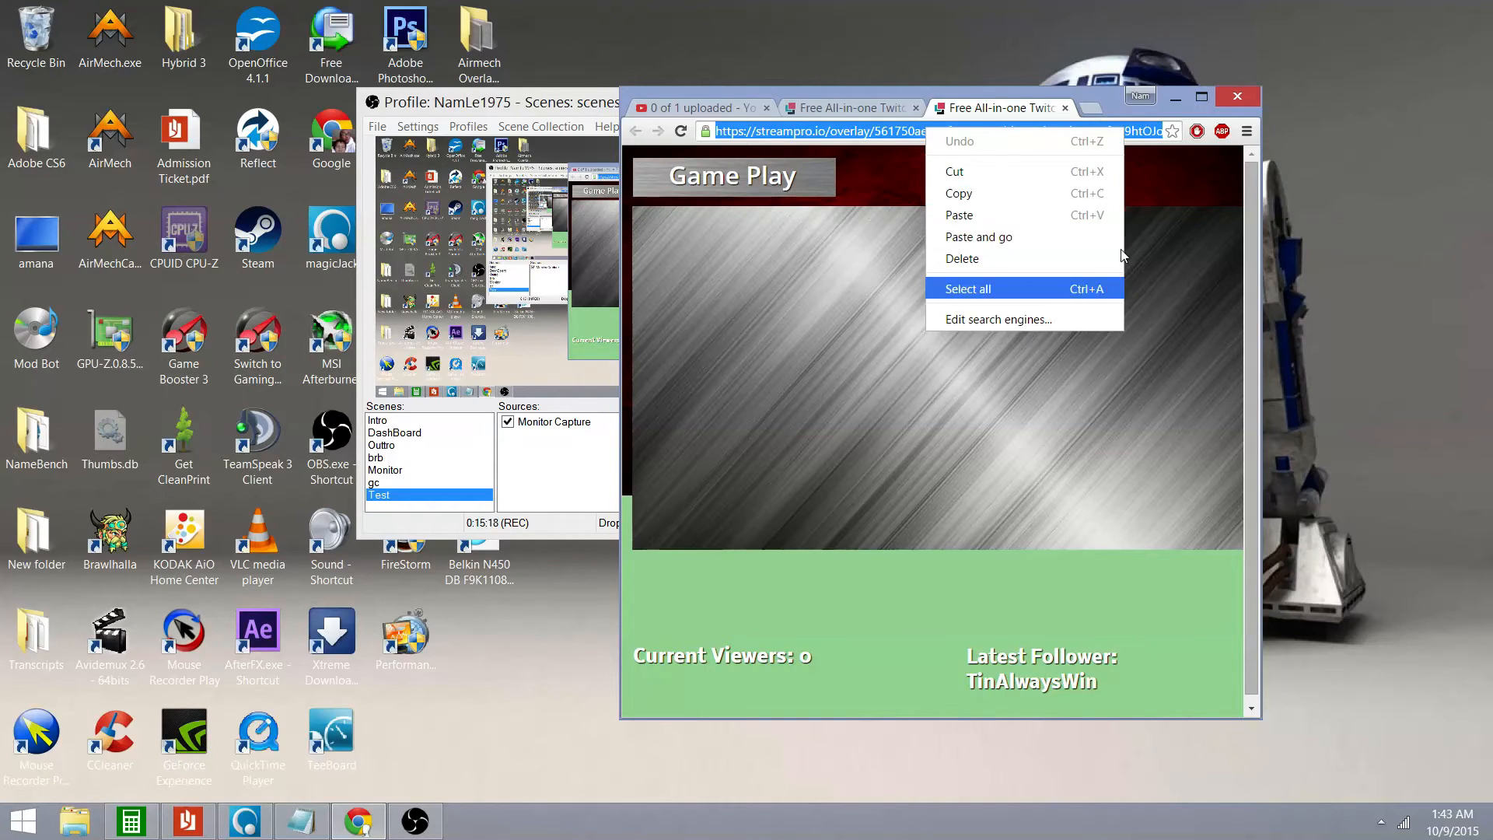
{"action": "left_click", "coordinate": [1202, 97]}
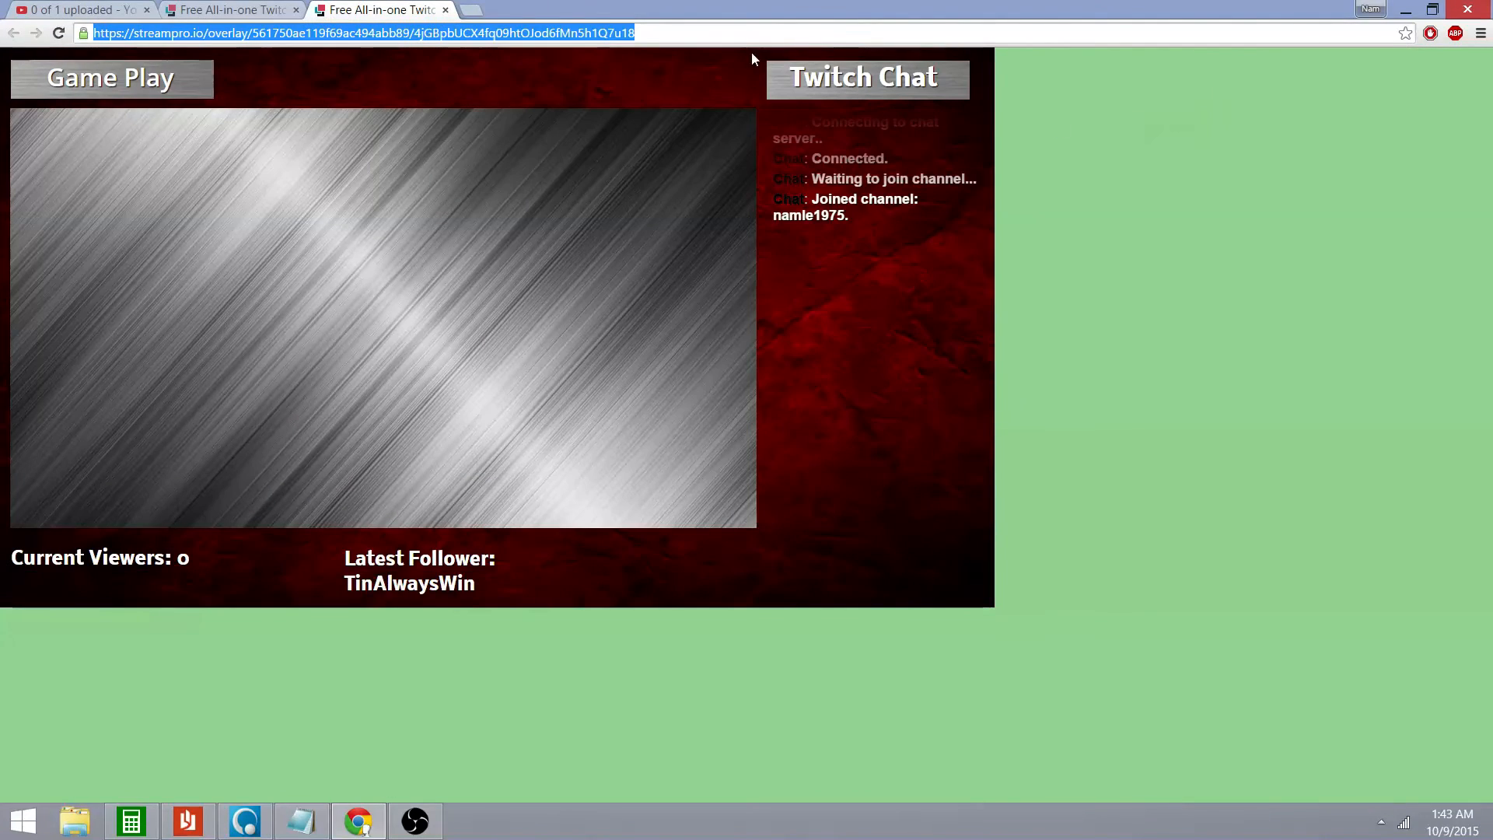
{"action": "right_click", "coordinate": [387, 33]}
{"action": "left_click", "coordinate": [414, 94]}
{"action": "left_click_drag", "start_coordinate": [847, 13], "coordinate": [1432, 230]}
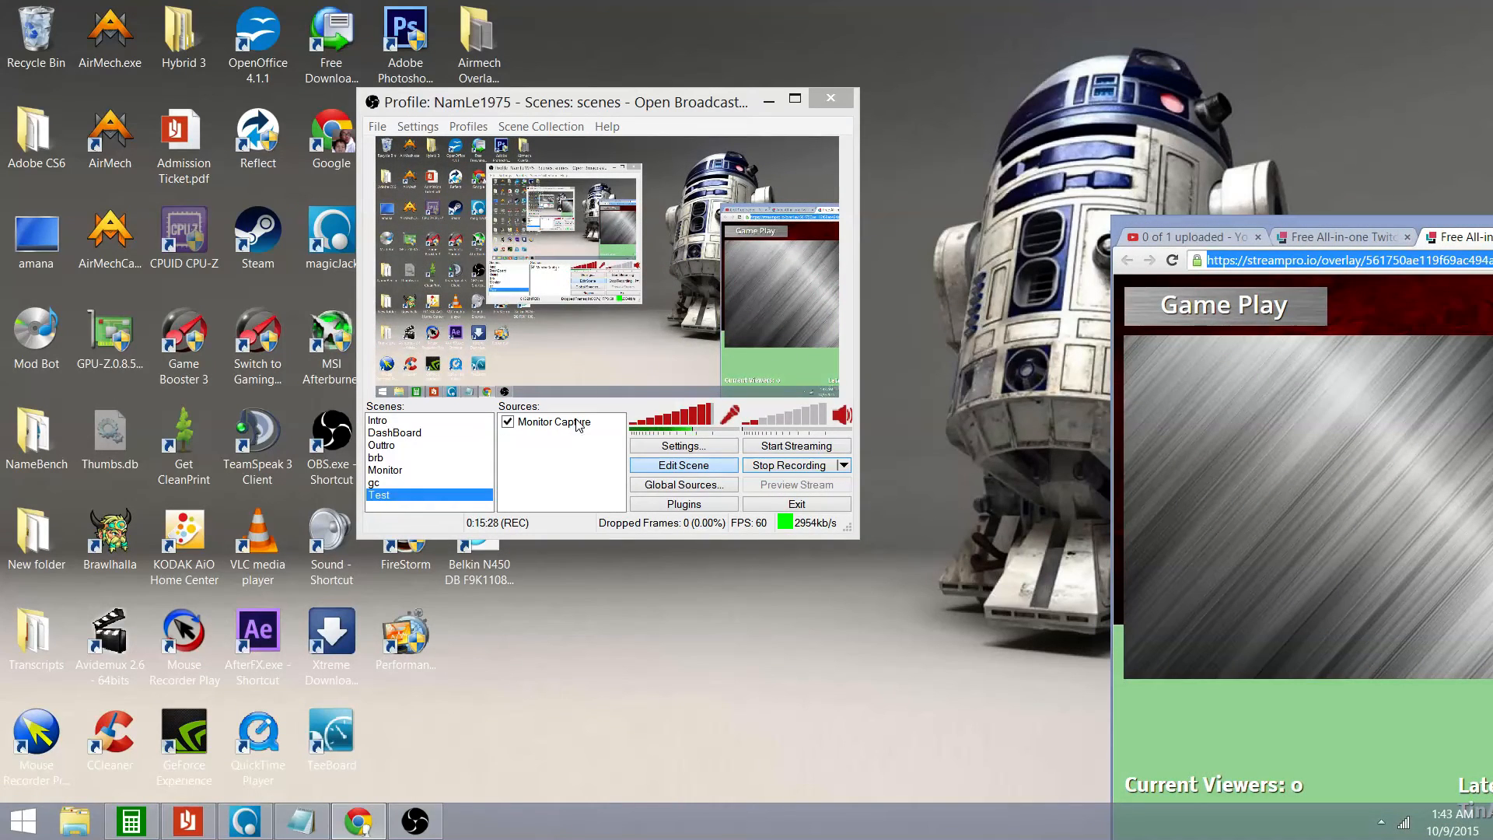
Add a new CLR Browser source, keeping the default name CLR Browser
{"action": "right_click", "coordinate": [548, 455]}
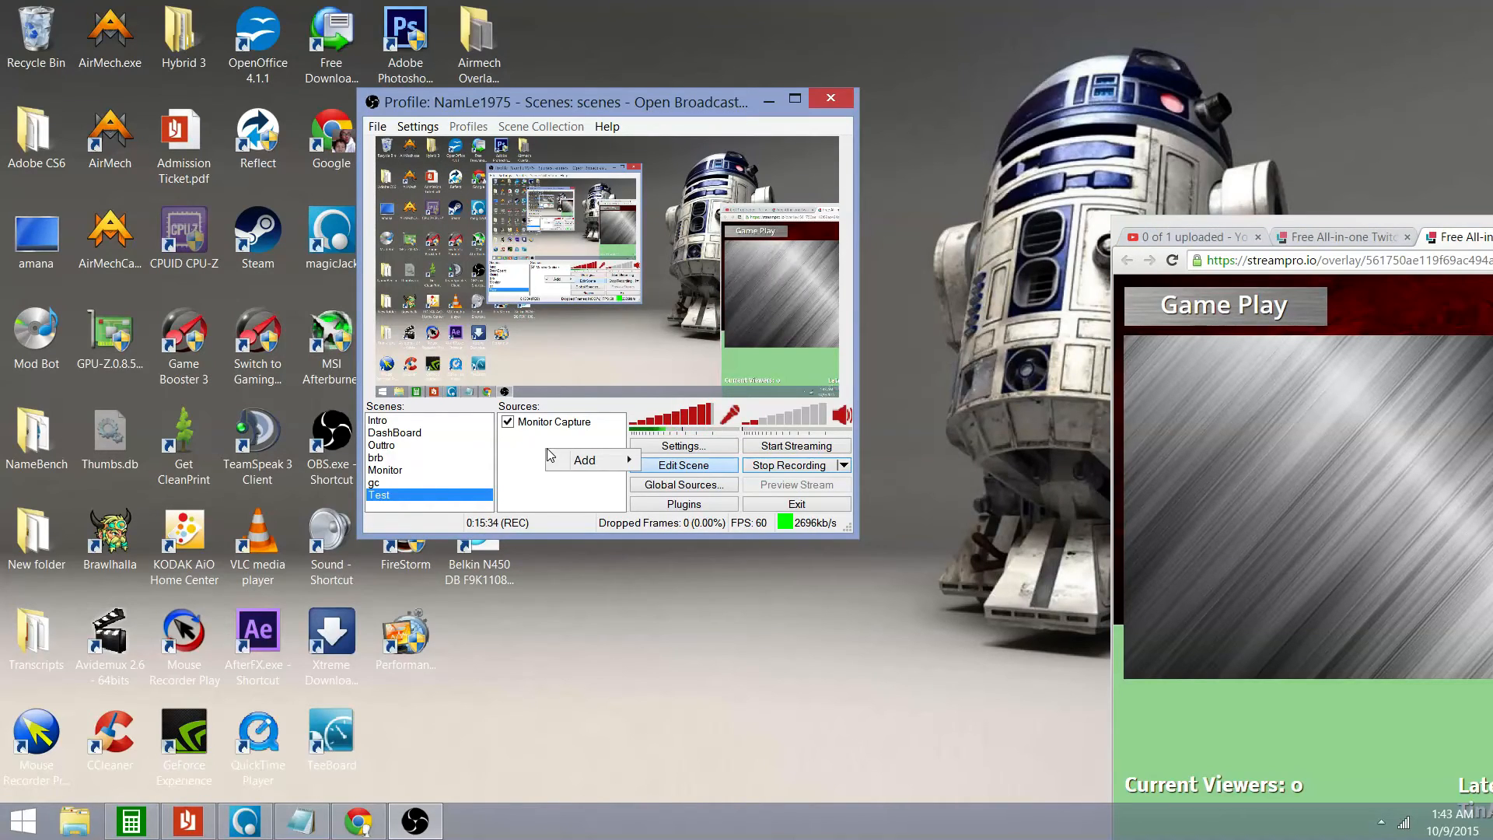
{"action": "mouse_move", "coordinate": [586, 462]}
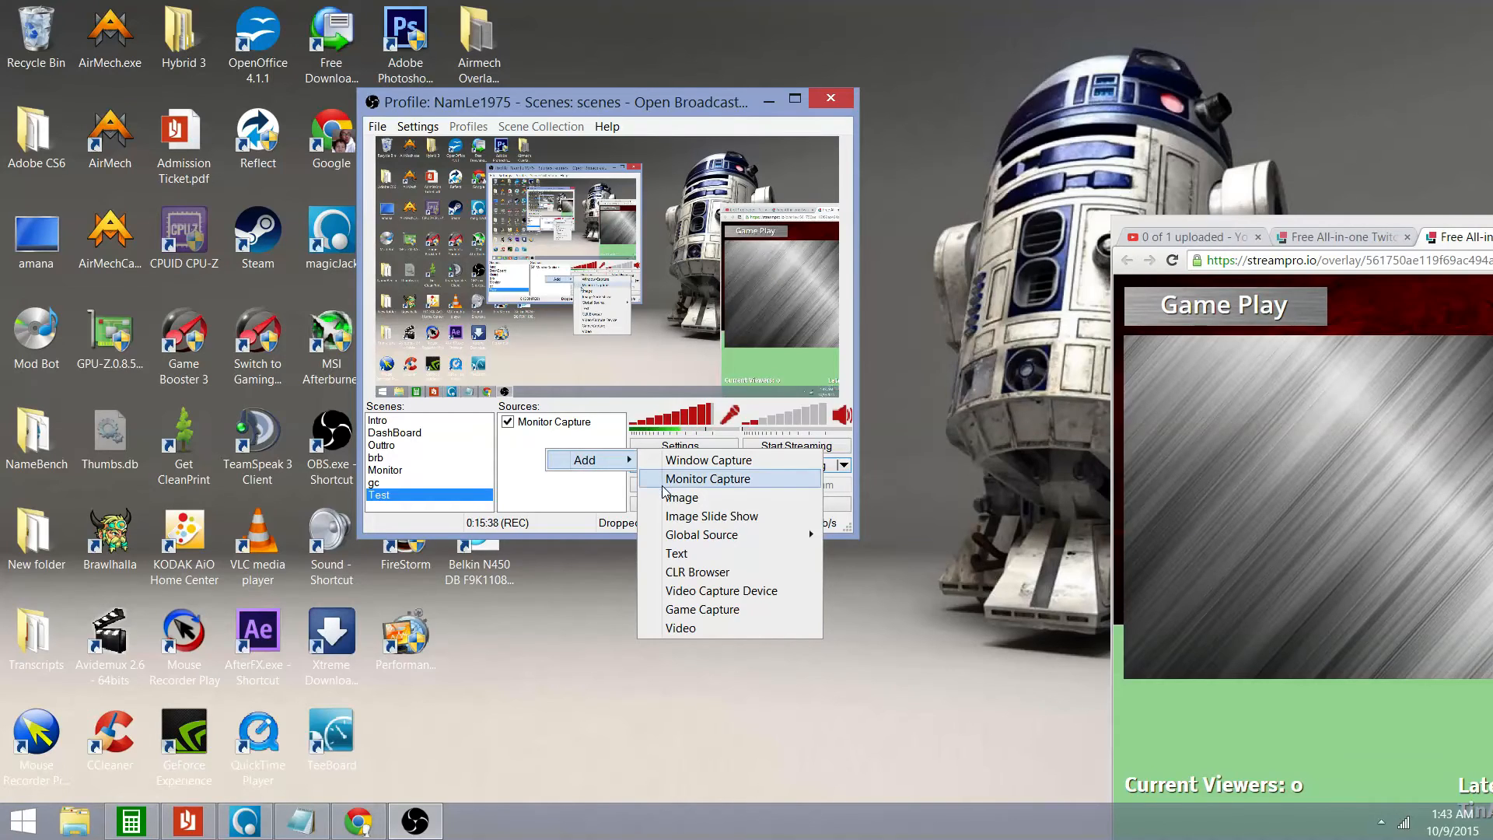
{"action": "left_click", "coordinate": [697, 572]}
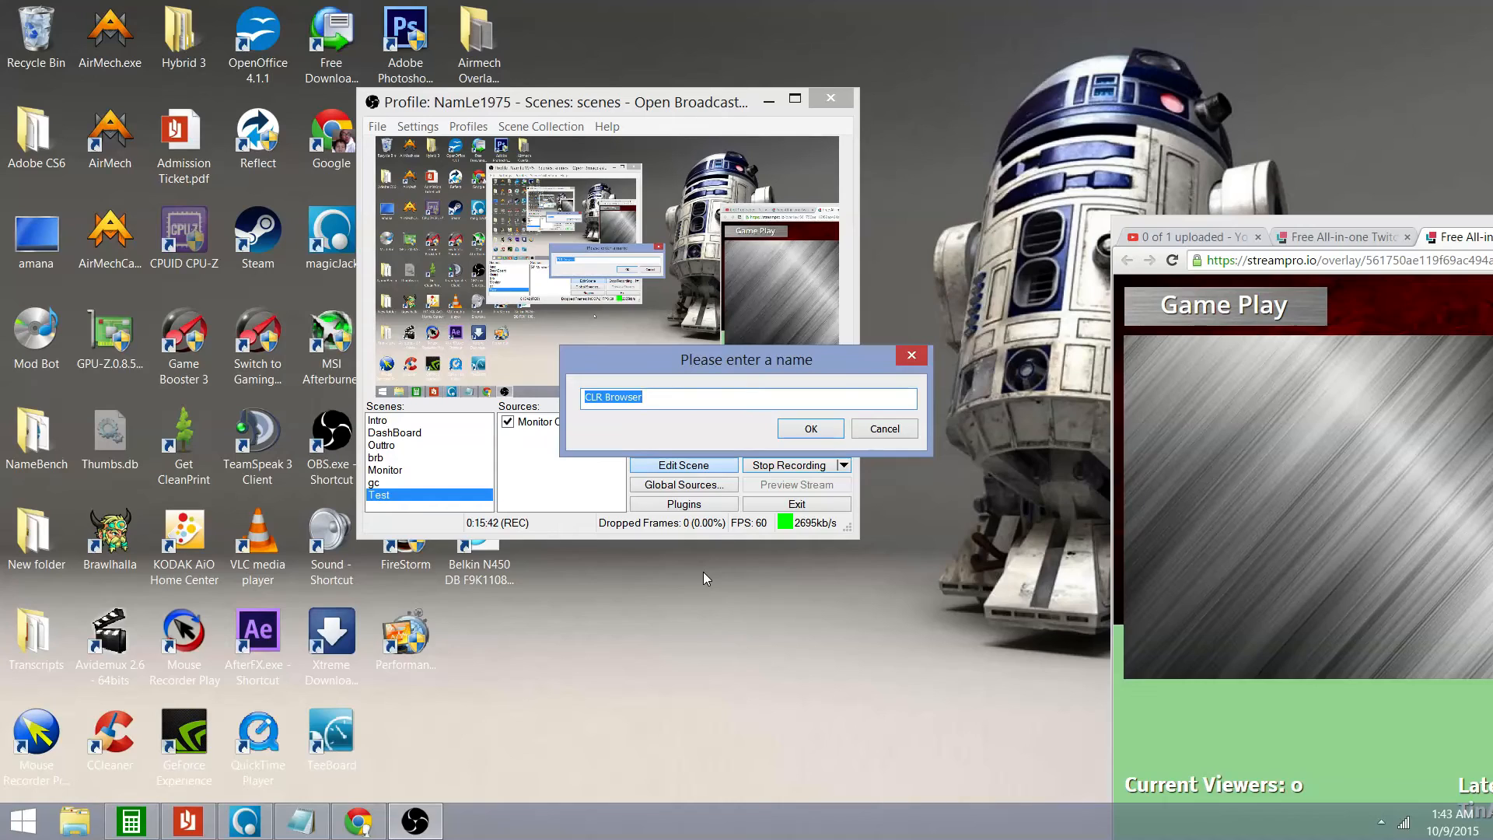
{"action": "left_click", "coordinate": [808, 428]}
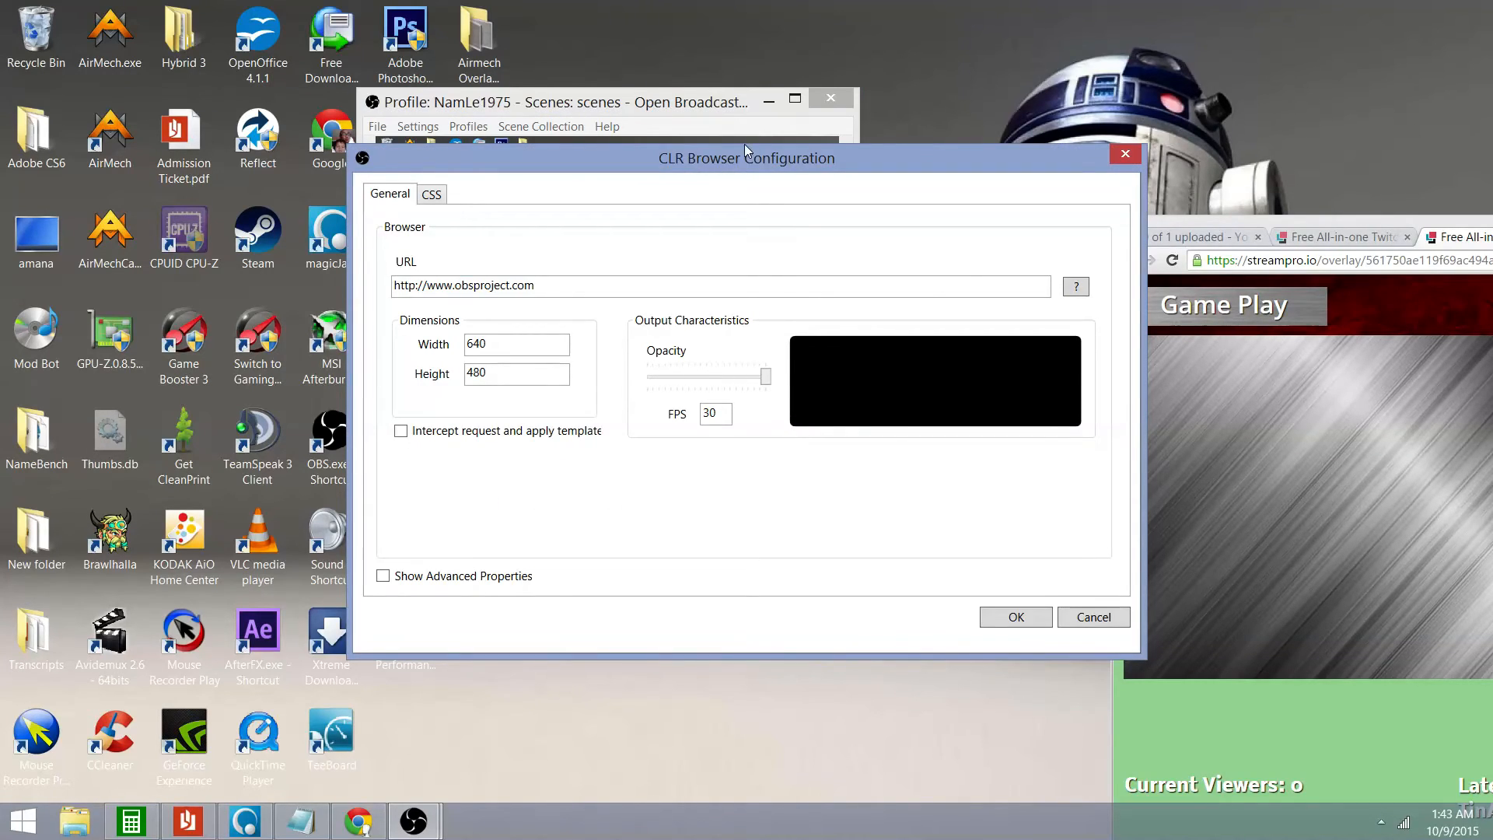
Copy the StreamPro overlay address and paste it into the browser source's URL field
{"action": "left_click_drag", "start_coordinate": [754, 153], "coordinate": [737, 99]}
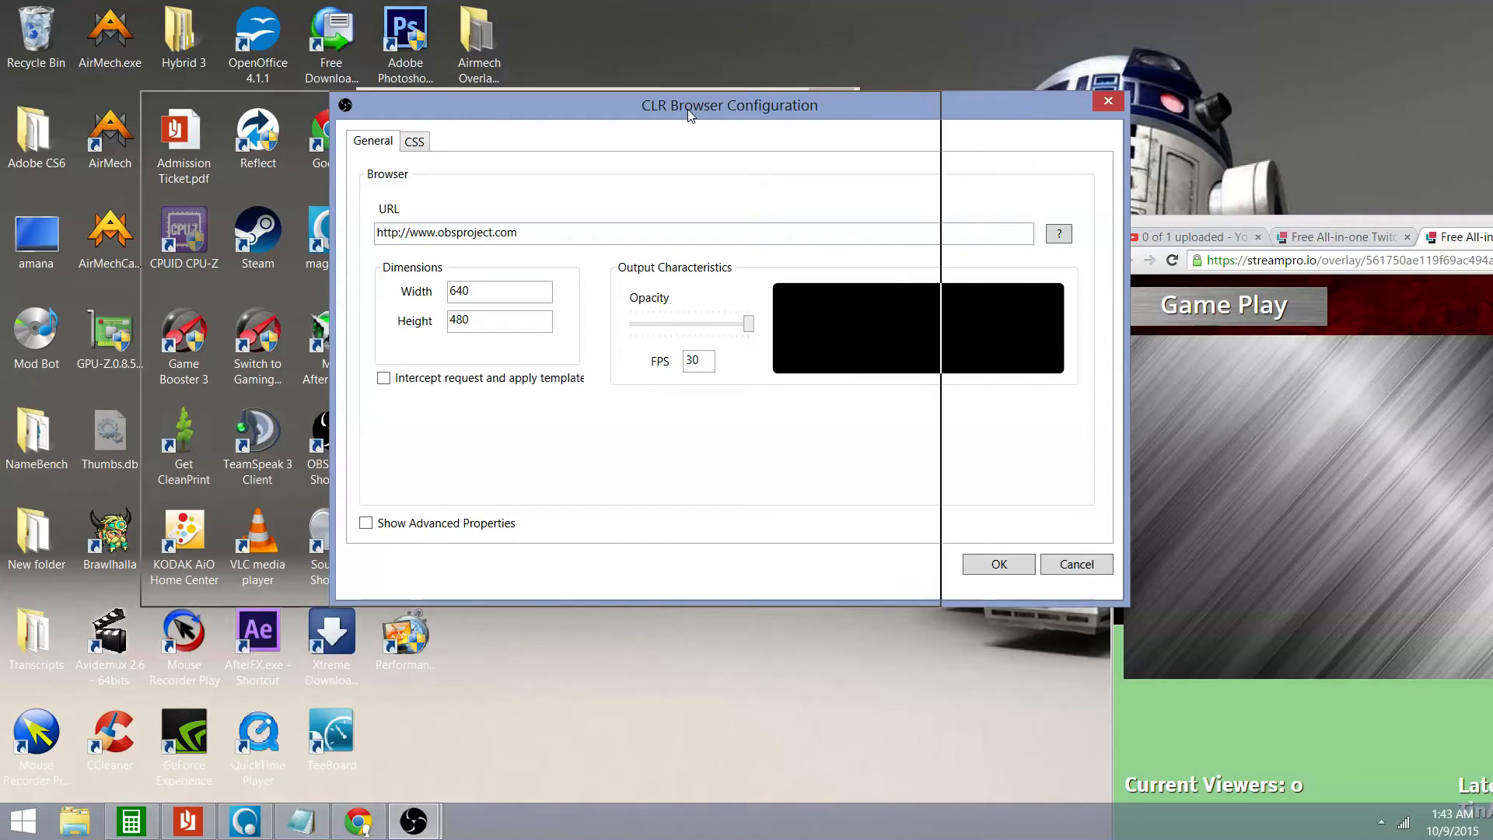
{"action": "left_click_drag", "start_coordinate": [909, 111], "coordinate": [632, 113]}
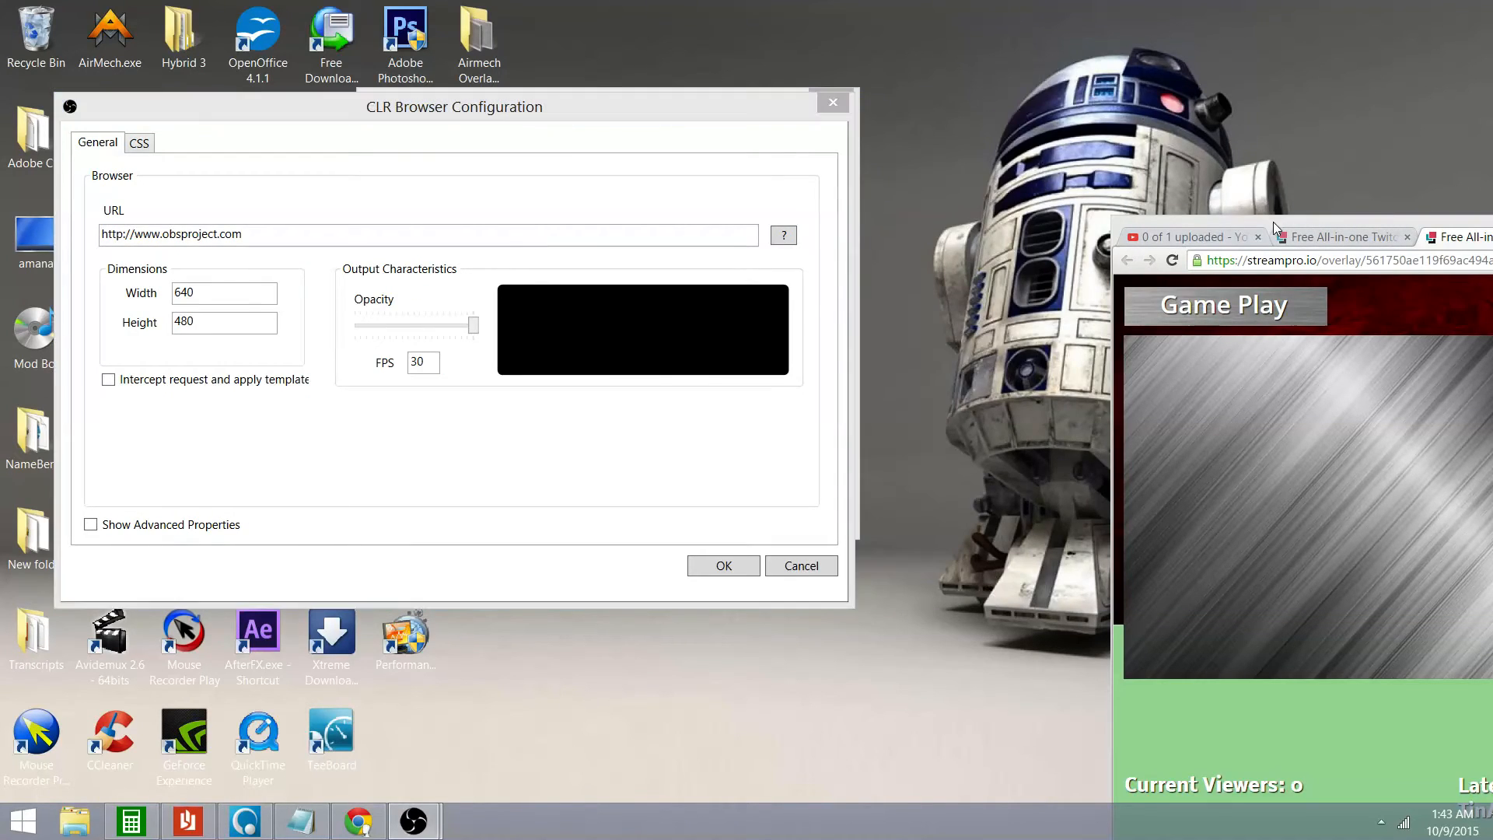
{"action": "left_click_drag", "start_coordinate": [1272, 222], "coordinate": [1029, 97]}
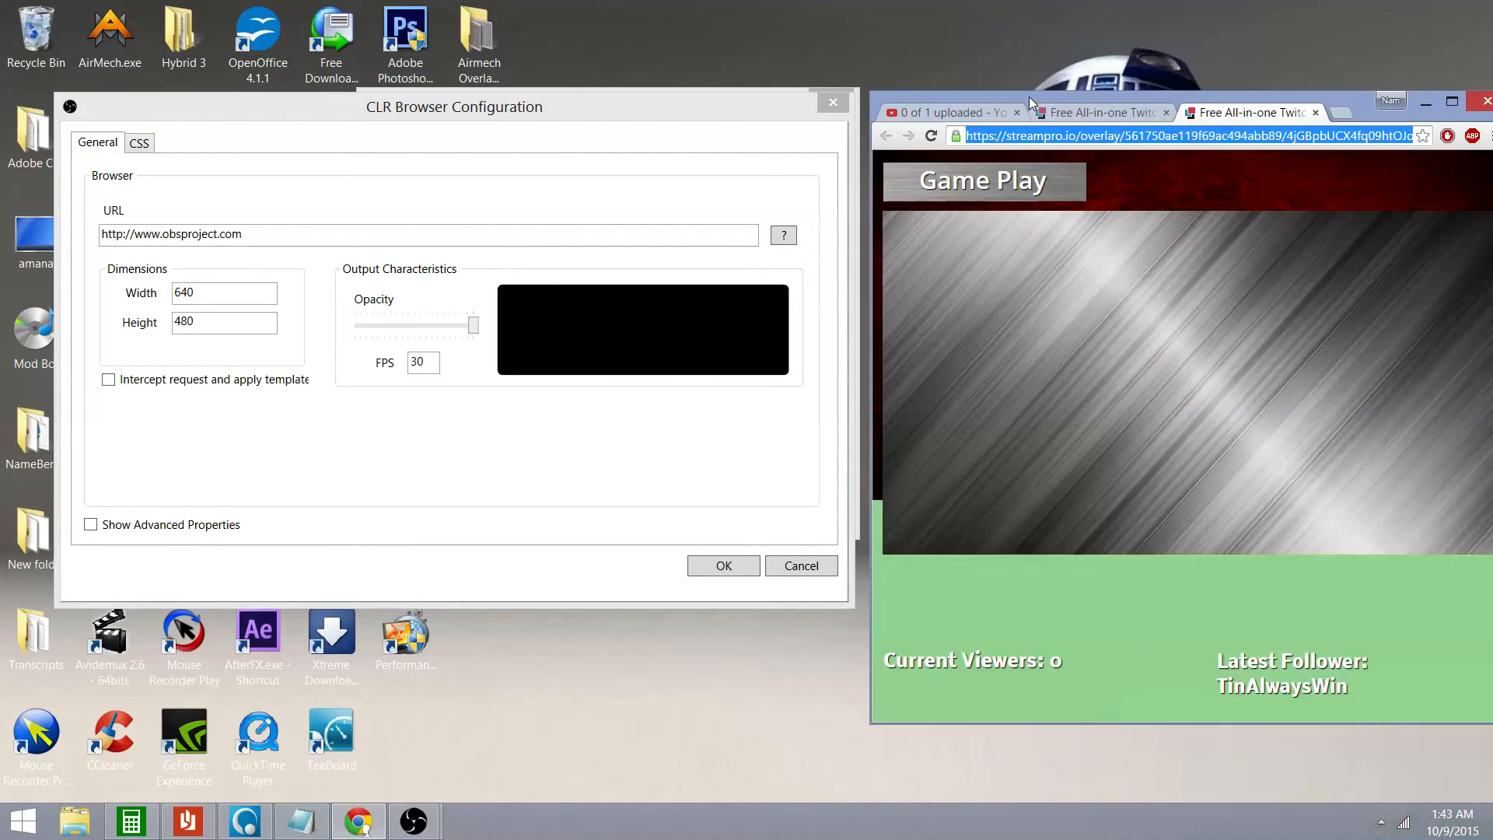
{"action": "right_click", "coordinate": [1154, 134]}
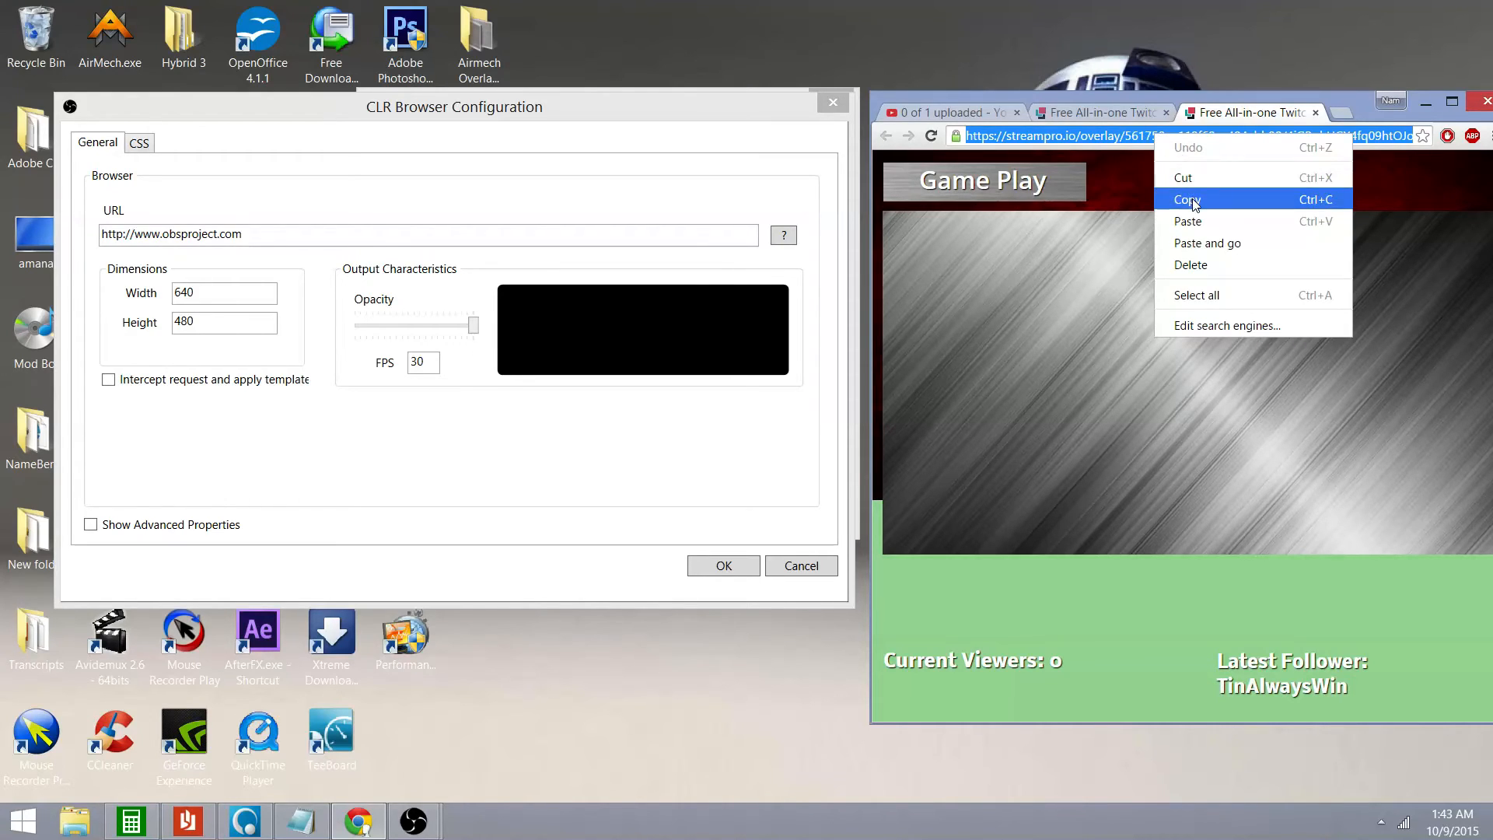
{"action": "left_click", "coordinate": [1195, 204]}
{"action": "left_click_drag", "start_coordinate": [361, 236], "coordinate": [39, 232]}
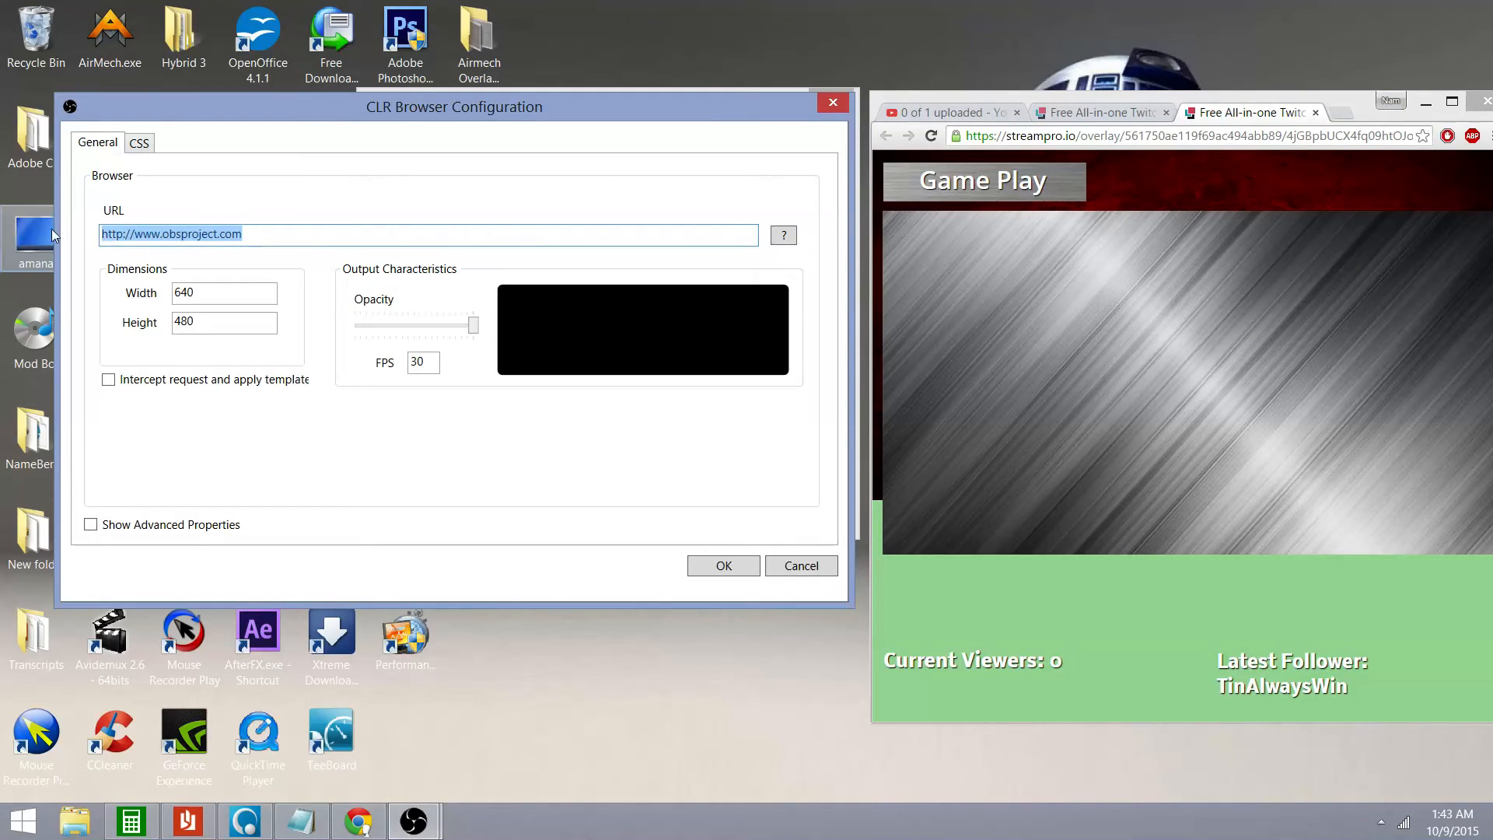
{"action": "right_click", "coordinate": [161, 238]}
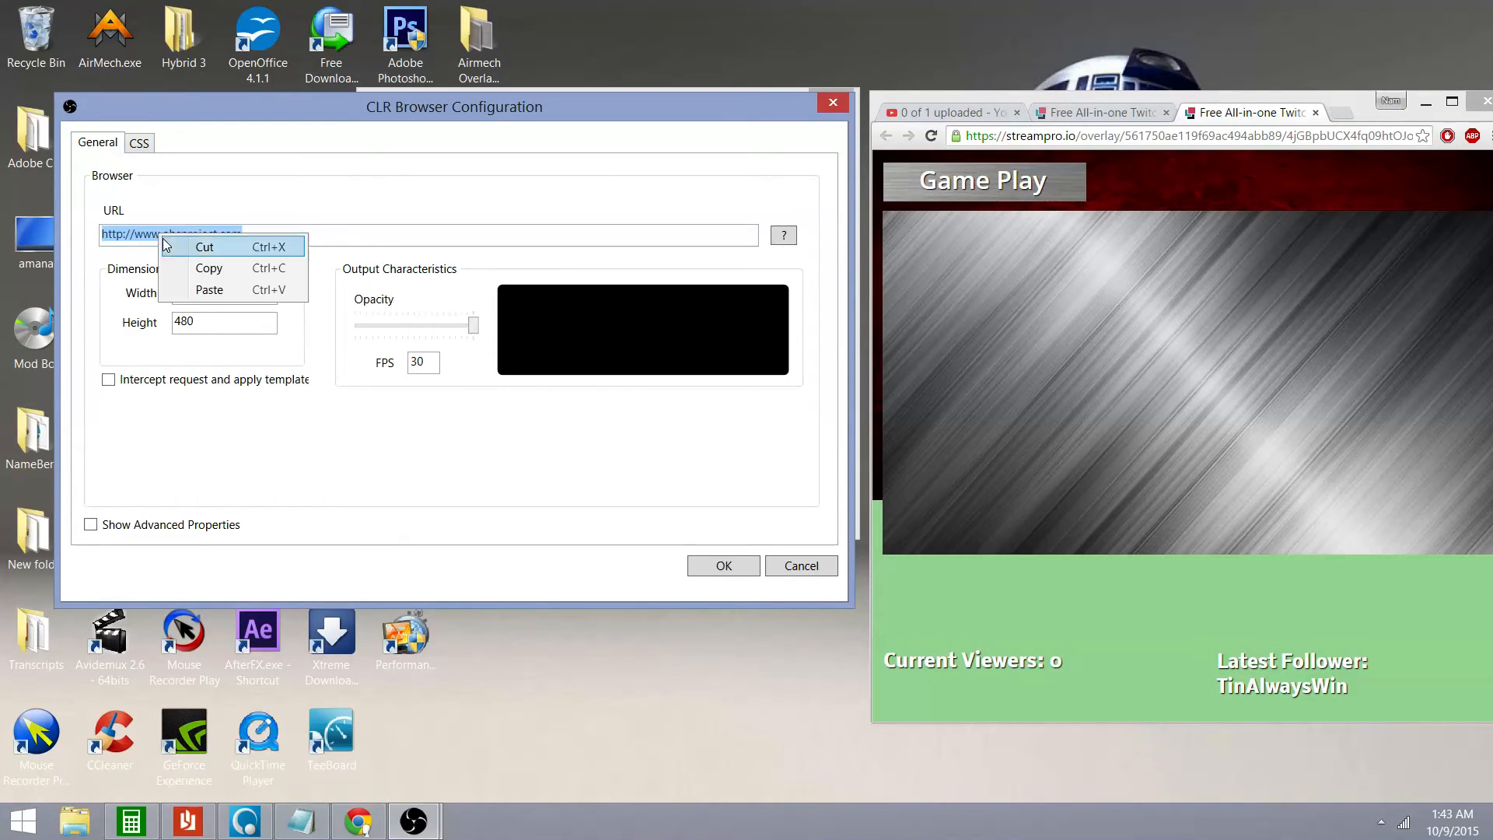
{"action": "left_click", "coordinate": [210, 290]}
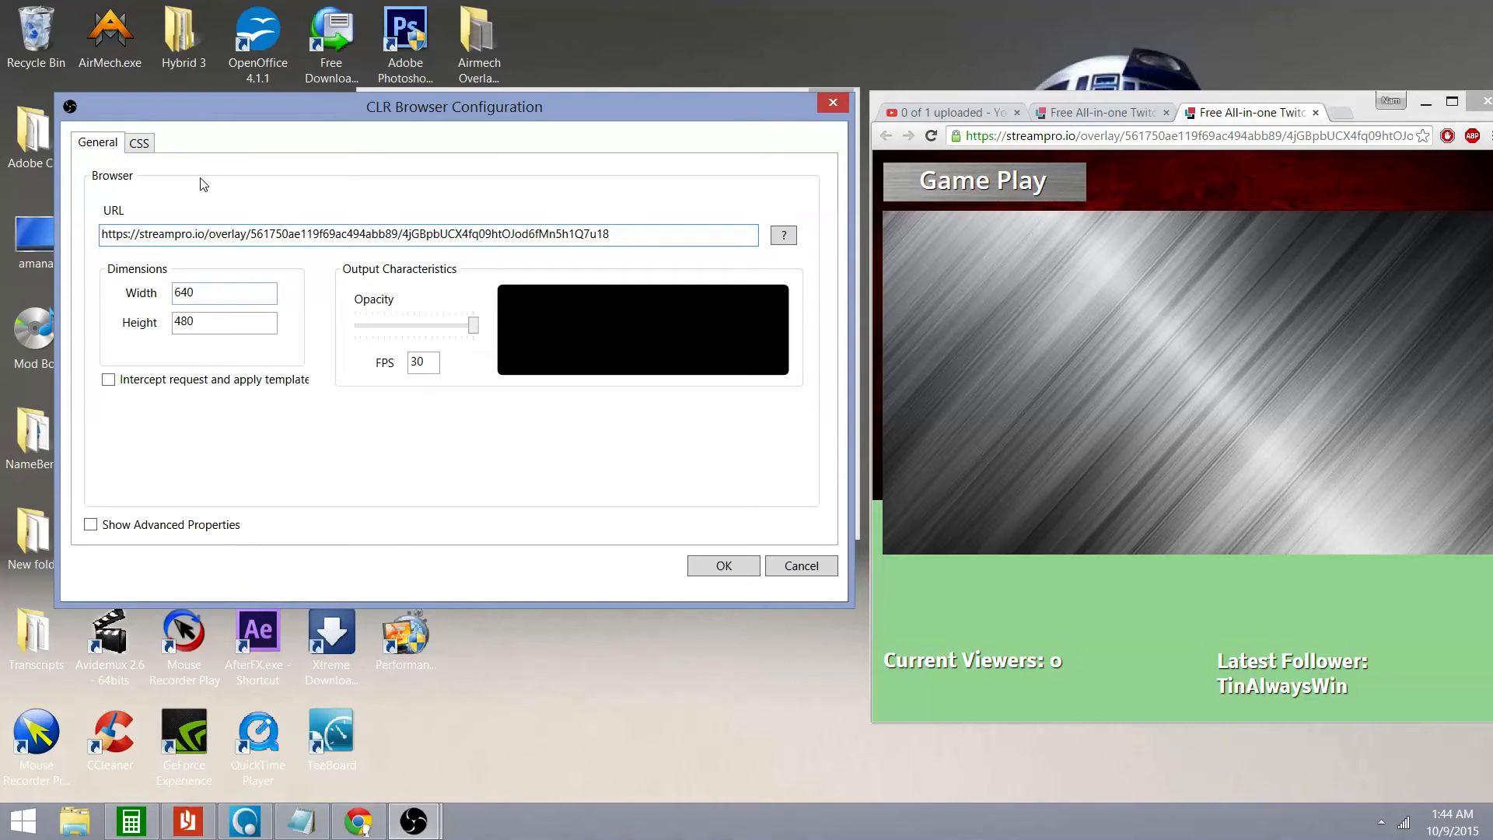
Set the browser source size to 1280 by 720 and save the settings
{"action": "left_click", "coordinate": [215, 298]}
{"action": "key", "text": "BackSpace"}
{"action": "key", "text": "BackSpace"}
{"action": "key", "text": "BackSpace"}
{"action": "type", "text": "1280"}
{"action": "left_click", "coordinate": [203, 325]}
{"action": "key", "text": "BackSpace"}
{"action": "key", "text": "BackSpace"}
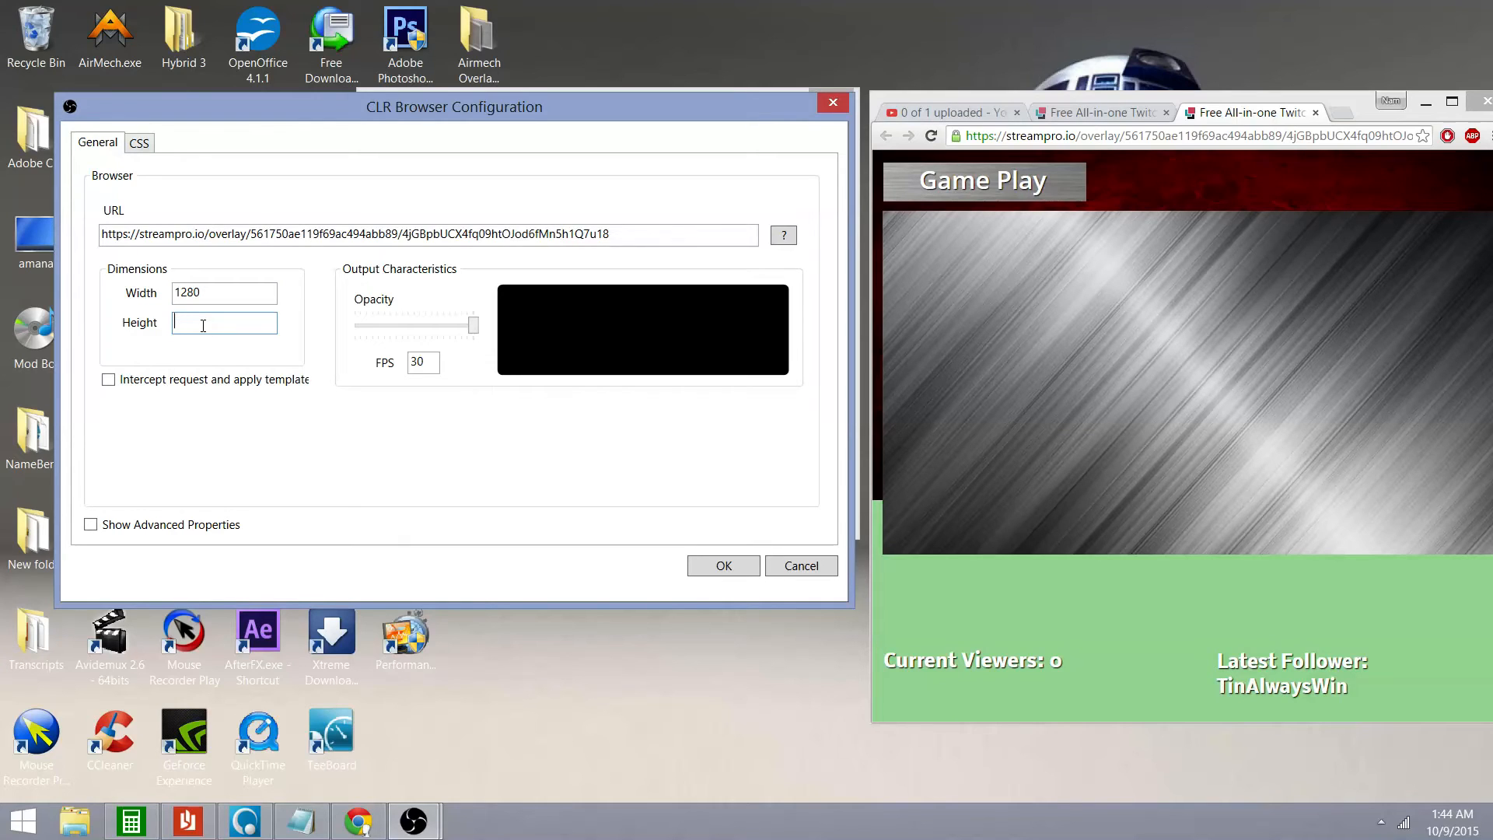
{"action": "type", "text": "720"}
{"action": "left_click", "coordinate": [739, 566]}
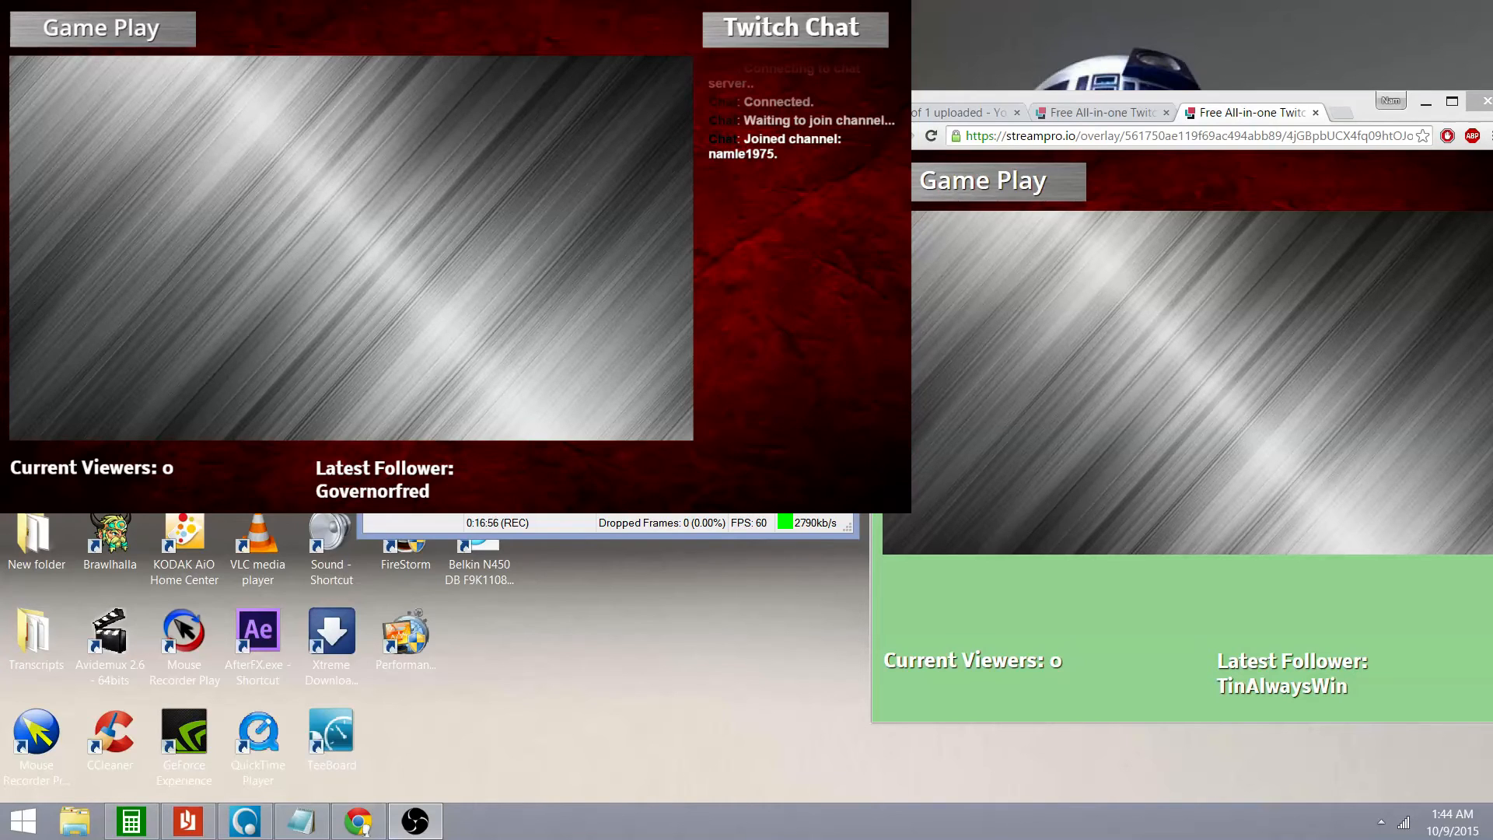
Position the Monitor Capture and CLR Browser overlay layers within the preview
{"action": "left_click_drag", "start_coordinate": [510, 183], "coordinate": [563, 237]}
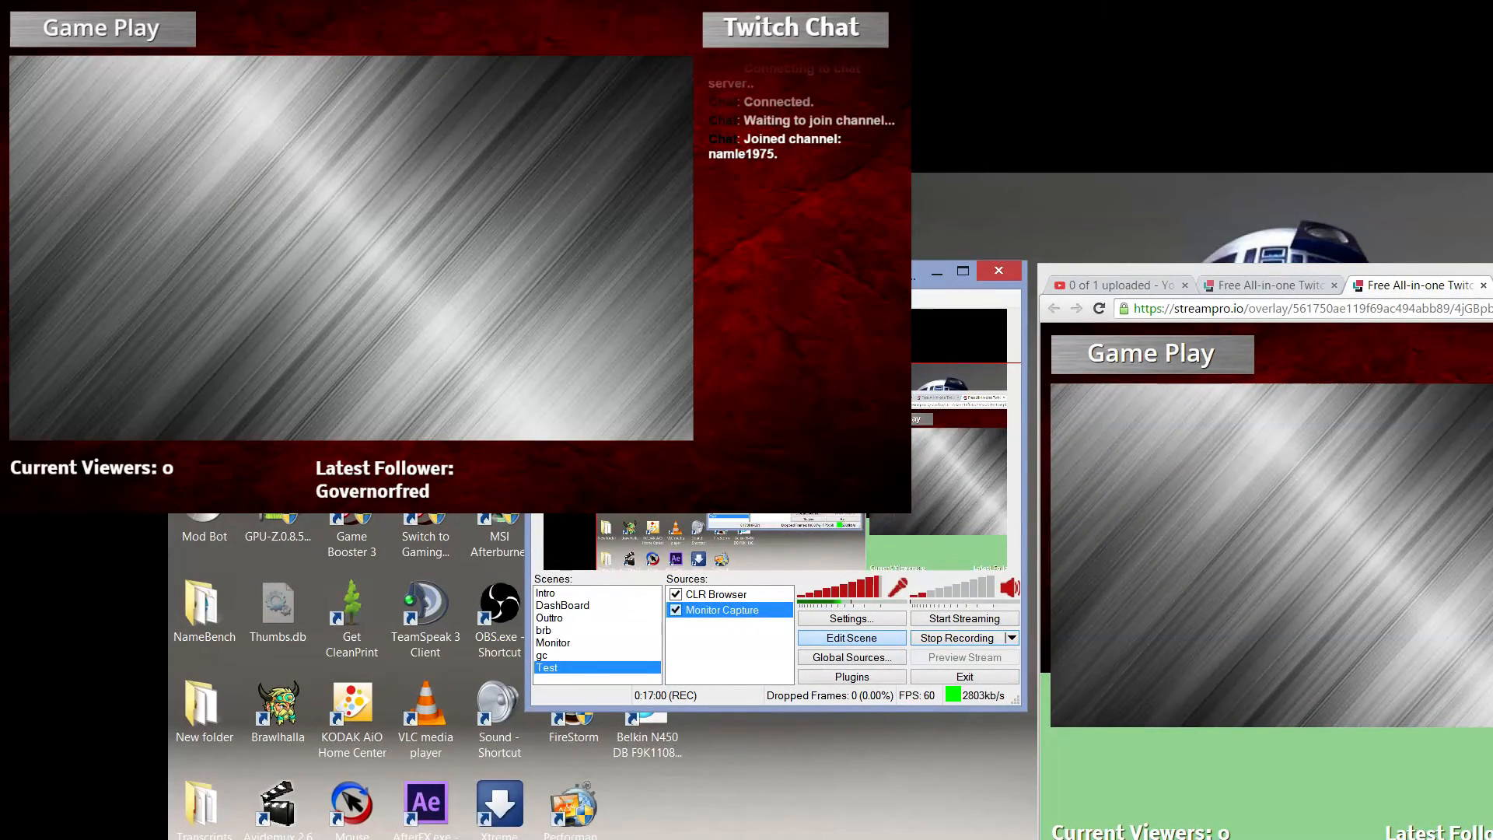
{"action": "left_click", "coordinate": [716, 594]}
{"action": "left_click_drag", "start_coordinate": [691, 341], "coordinate": [1143, 516]}
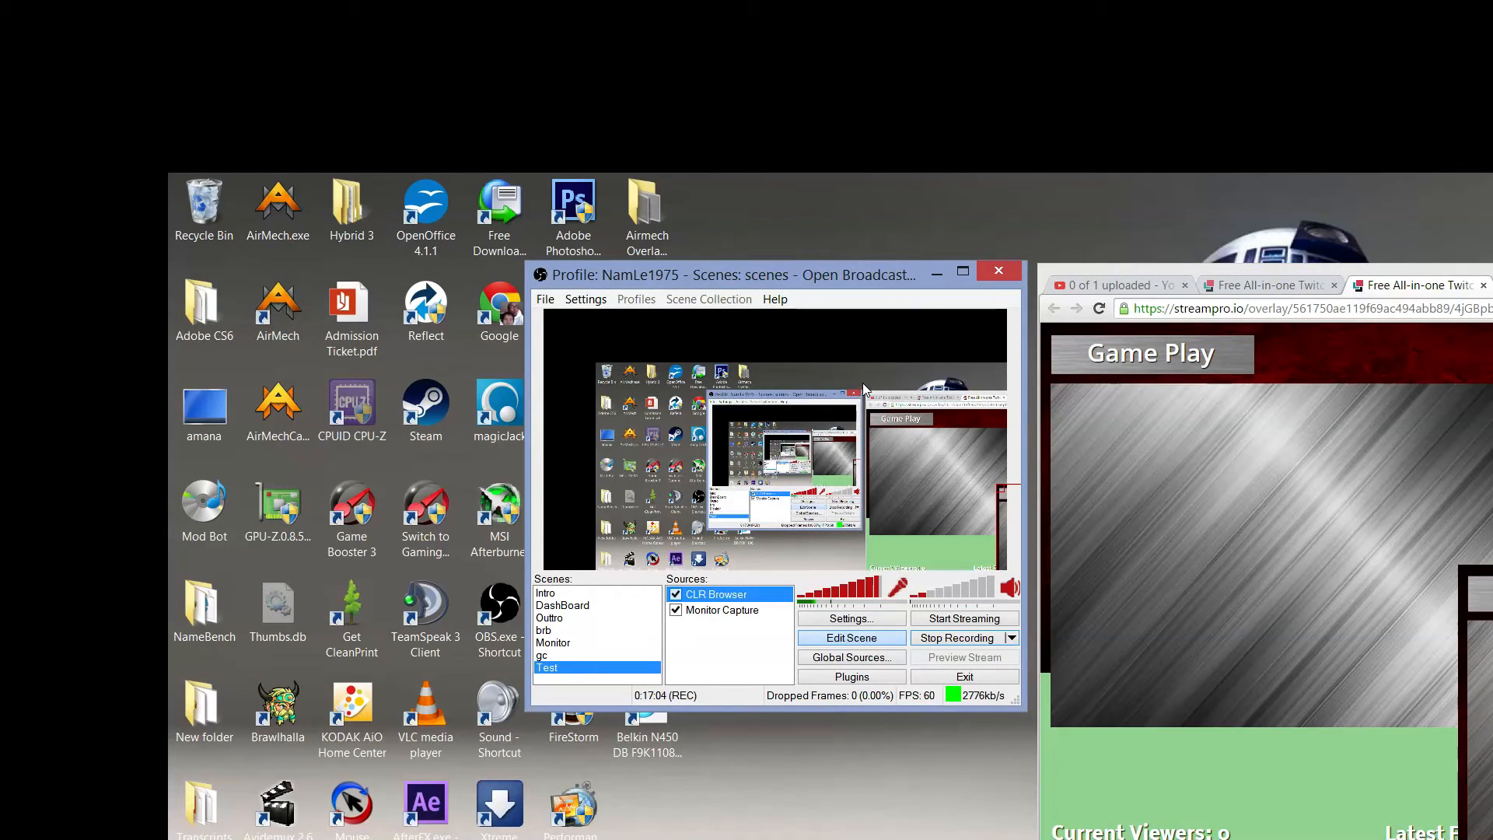
{"action": "left_click", "coordinate": [801, 549]}
{"action": "left_click_drag", "start_coordinate": [905, 380], "coordinate": [682, 153]}
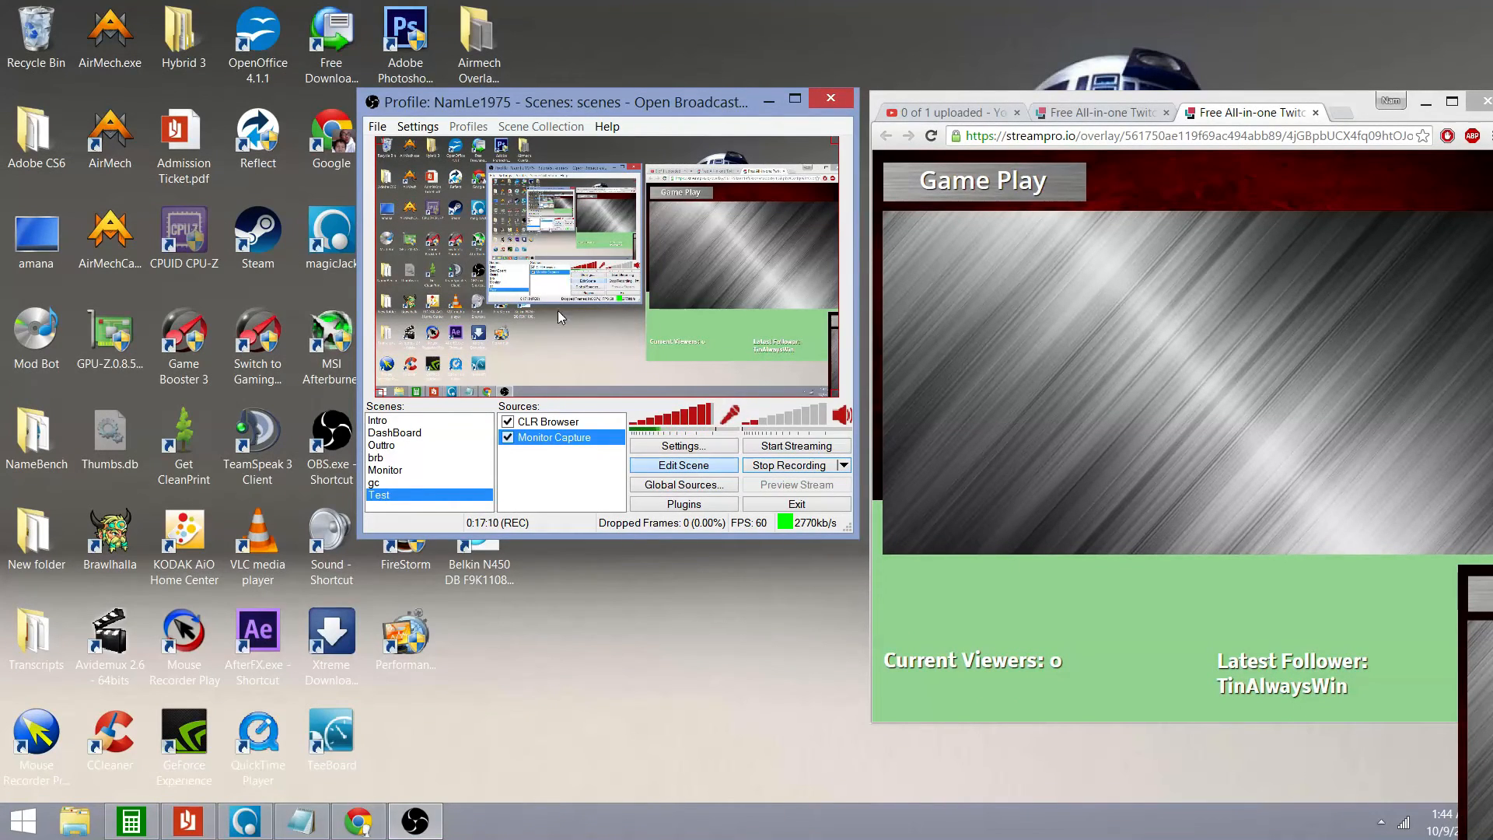
{"action": "right_click", "coordinate": [529, 462]}
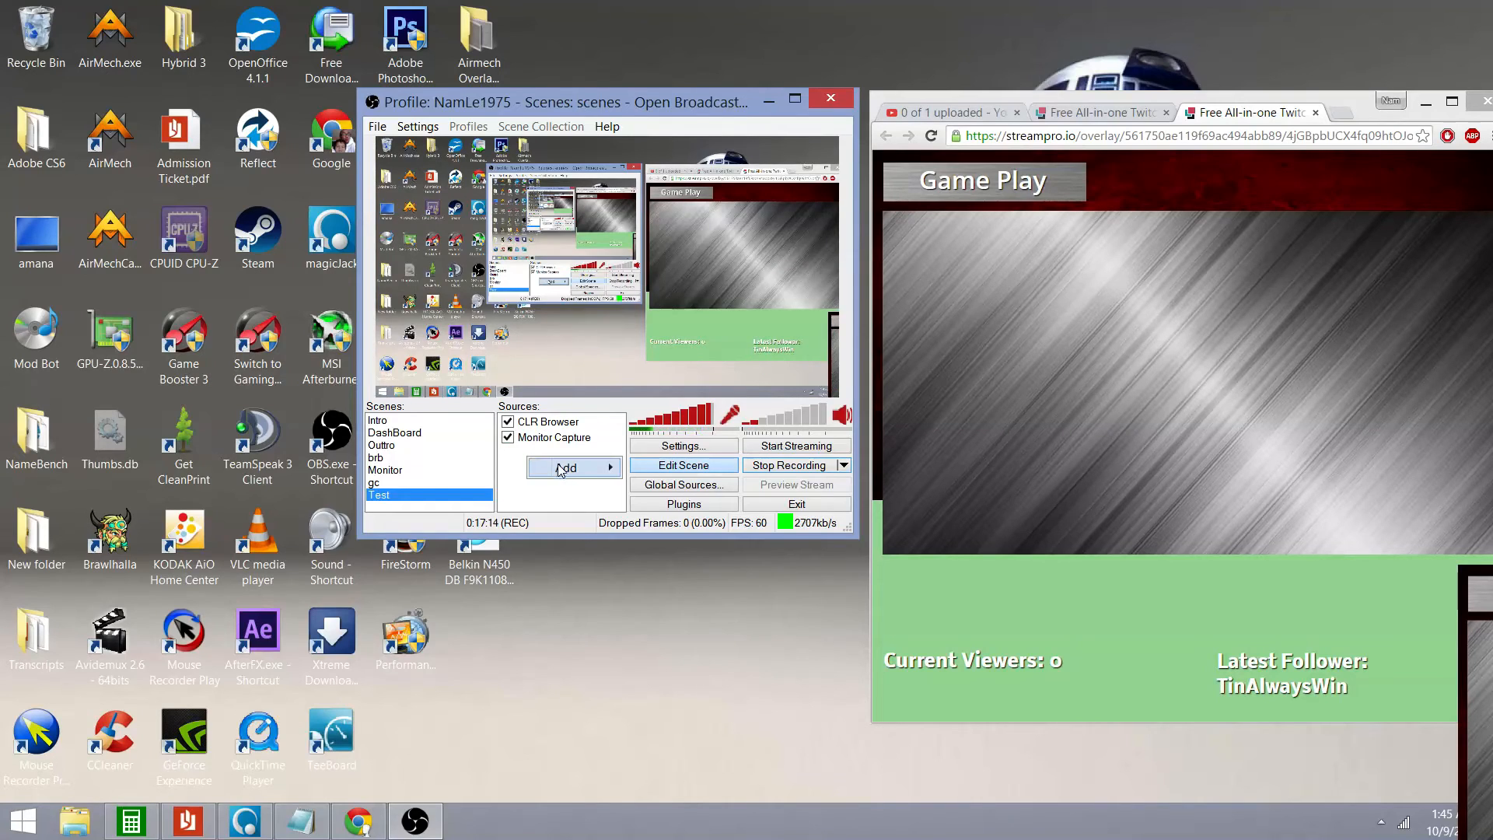
{"action": "mouse_move", "coordinate": [585, 477]}
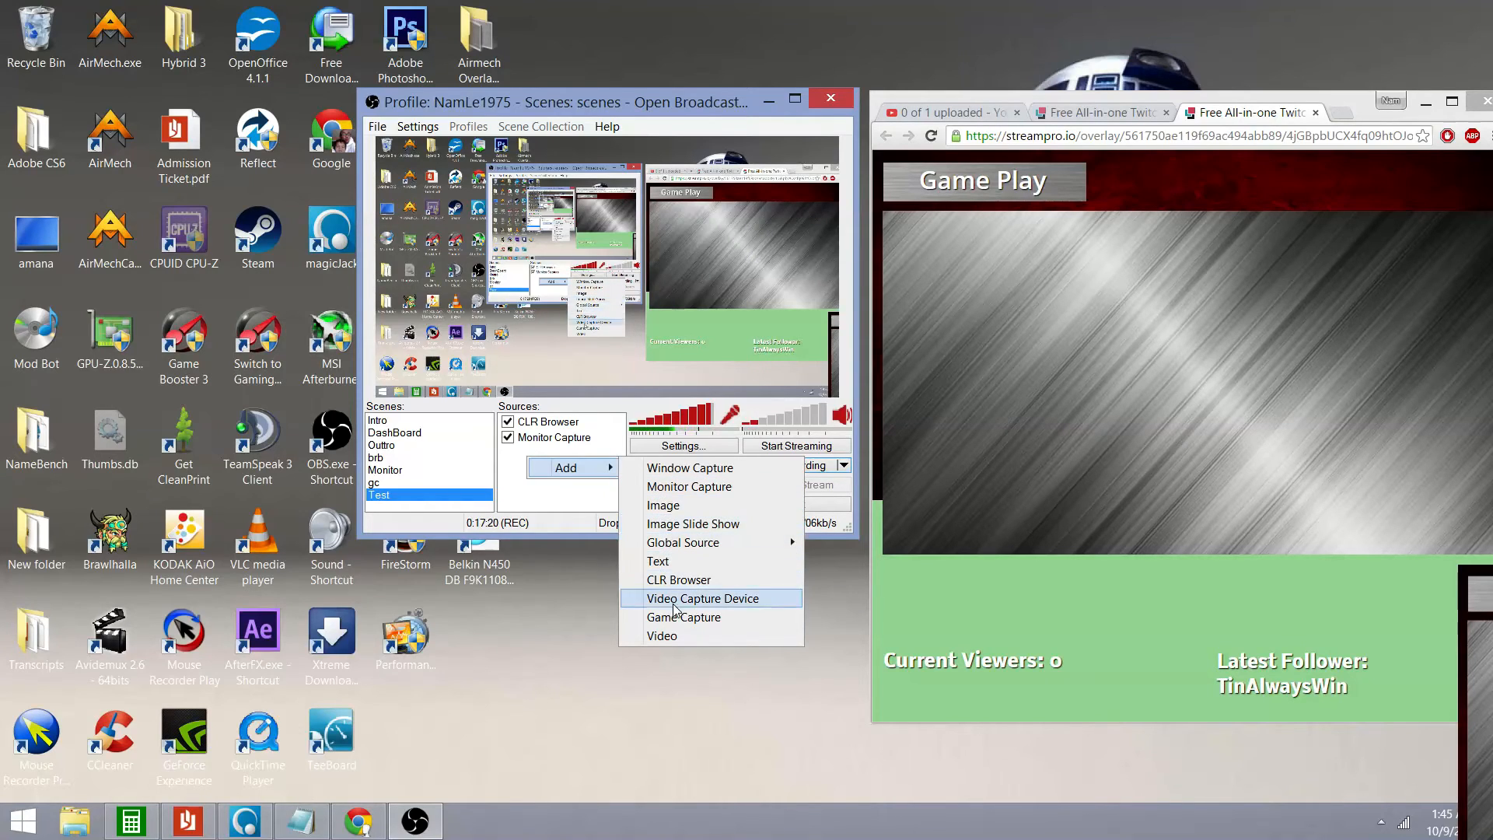
{"action": "left_click", "coordinate": [568, 600]}
{"action": "left_click", "coordinate": [110, 35]}
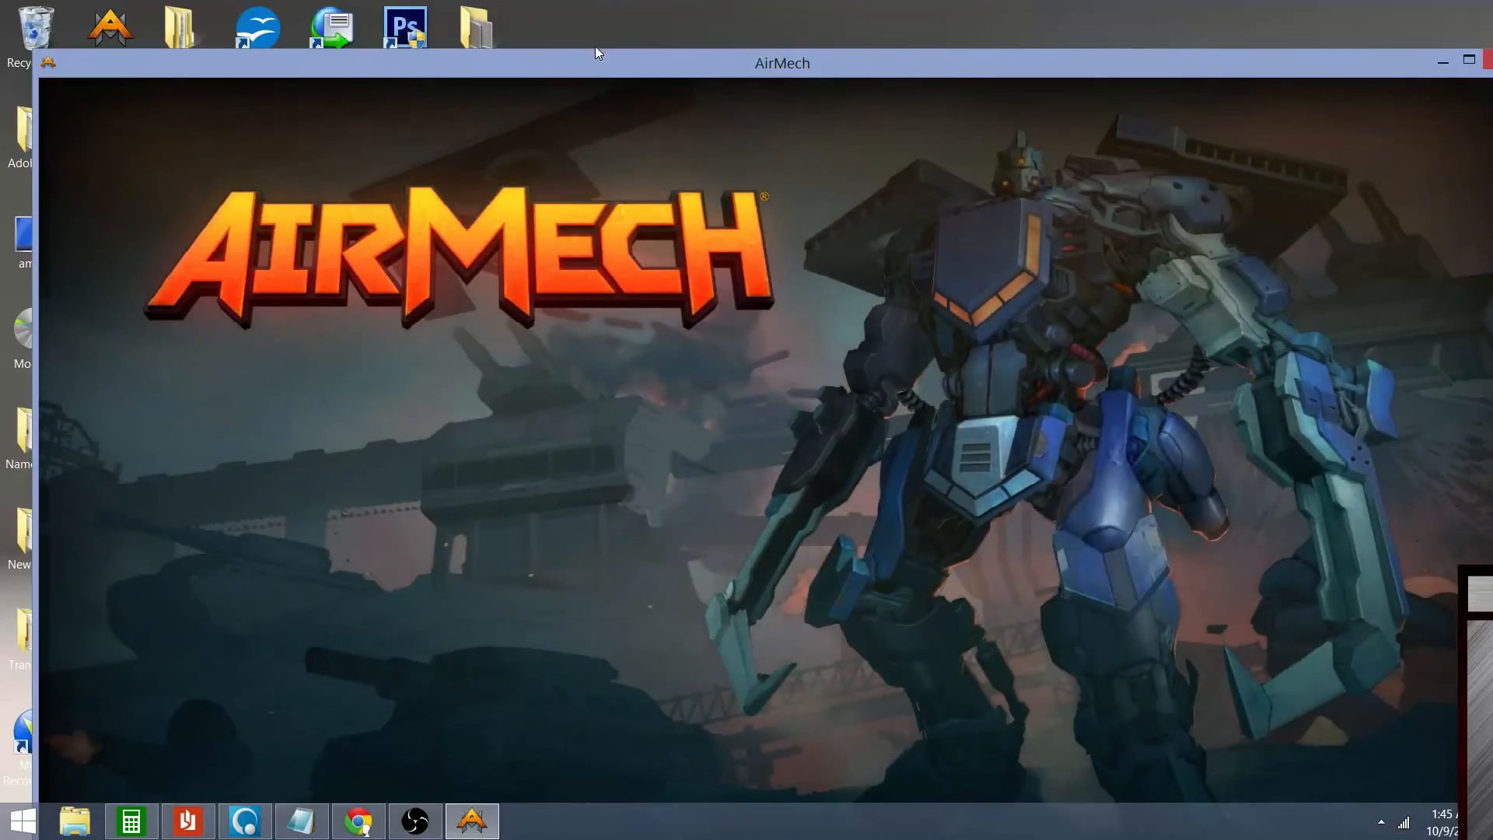
Shrink the AirMech window toward the lower right and shift the OBS window up-left
{"action": "left_click_drag", "start_coordinate": [573, 58], "coordinate": [856, 160]}
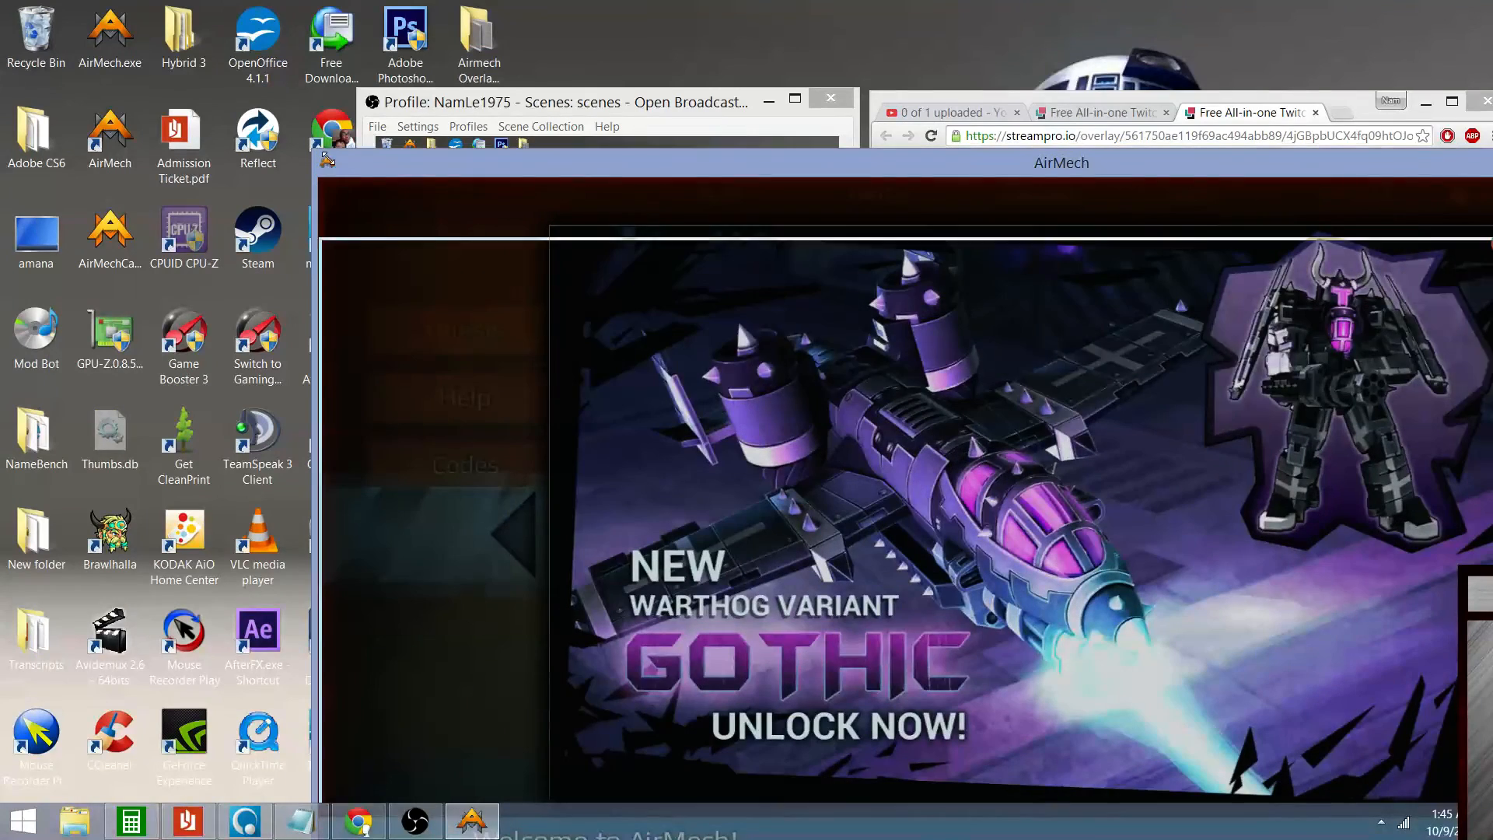
{"action": "left_click_drag", "start_coordinate": [314, 152], "coordinate": [914, 363]}
{"action": "left_click_drag", "start_coordinate": [1023, 391], "coordinate": [850, 245]}
{"action": "left_click_drag", "start_coordinate": [643, 109], "coordinate": [514, 61]}
{"action": "left_click_drag", "start_coordinate": [876, 244], "coordinate": [574, 227]}
{"action": "left_click_drag", "start_coordinate": [802, 200], "coordinate": [834, 345]}
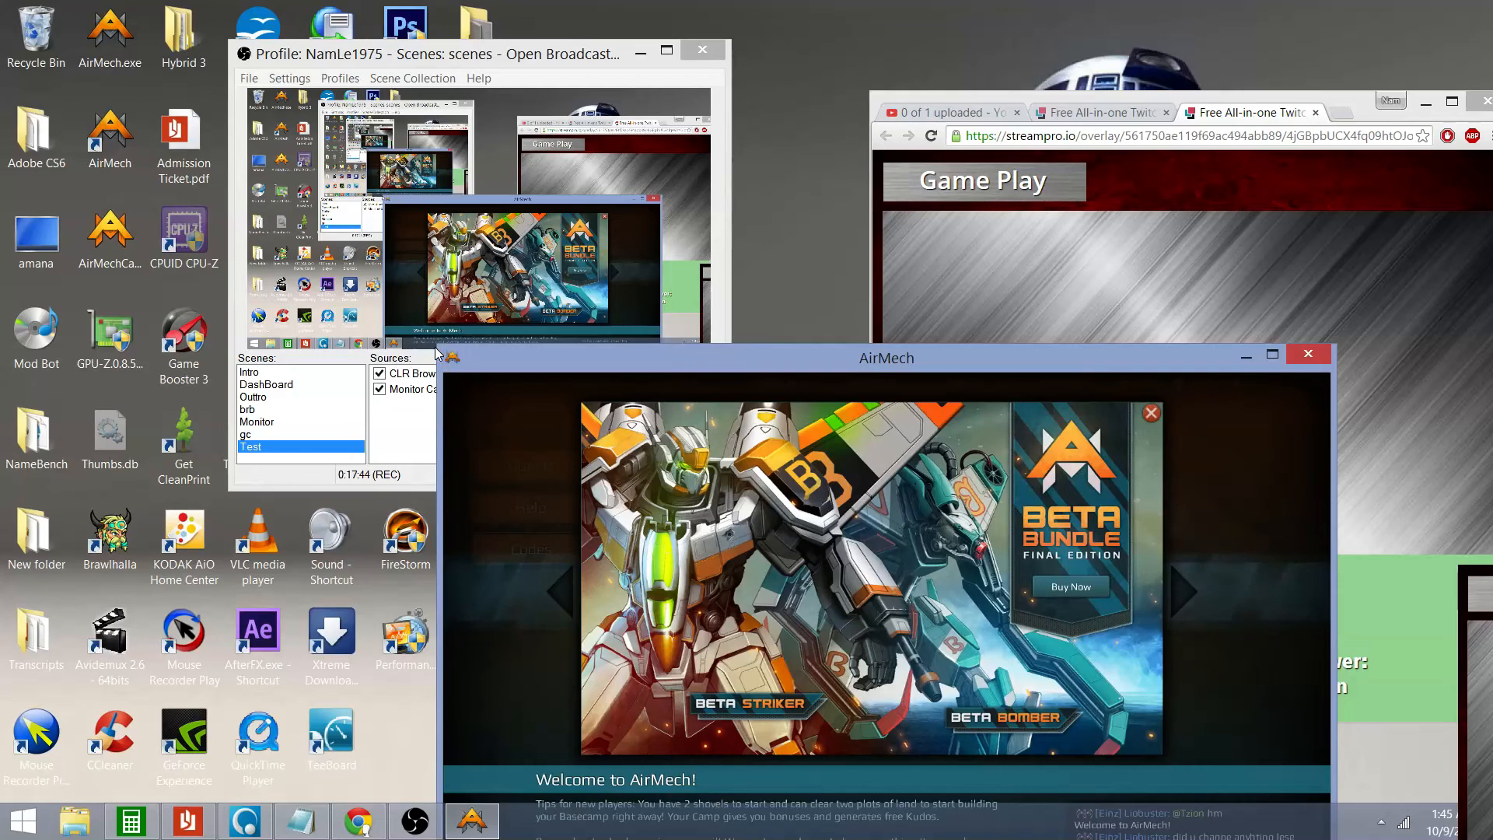
{"action": "left_click_drag", "start_coordinate": [437, 353], "coordinate": [966, 402]}
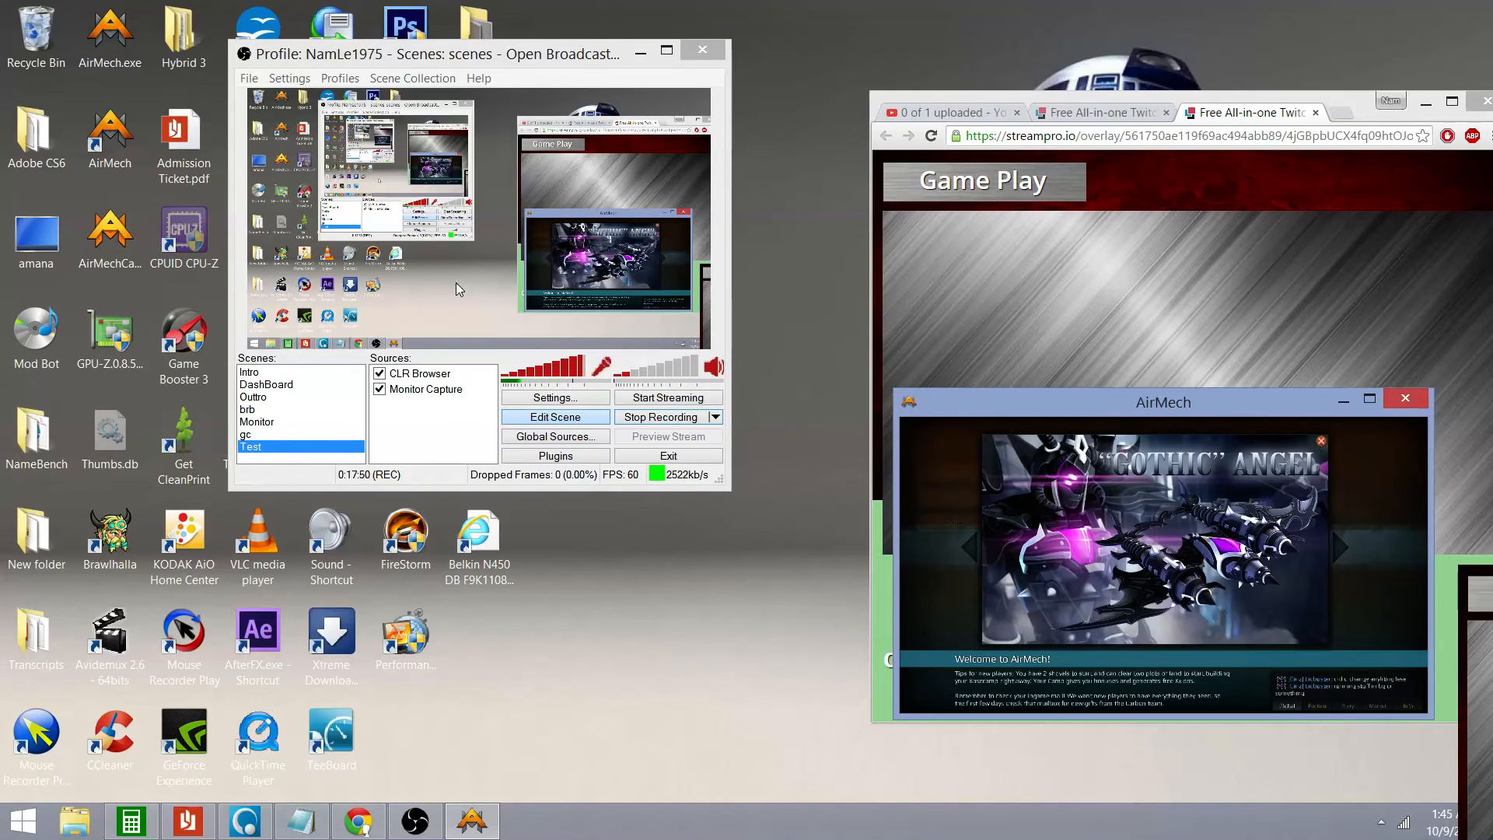
Add a Game Capture source with its default name, capturing the AirMech application
{"action": "right_click", "coordinate": [388, 407]}
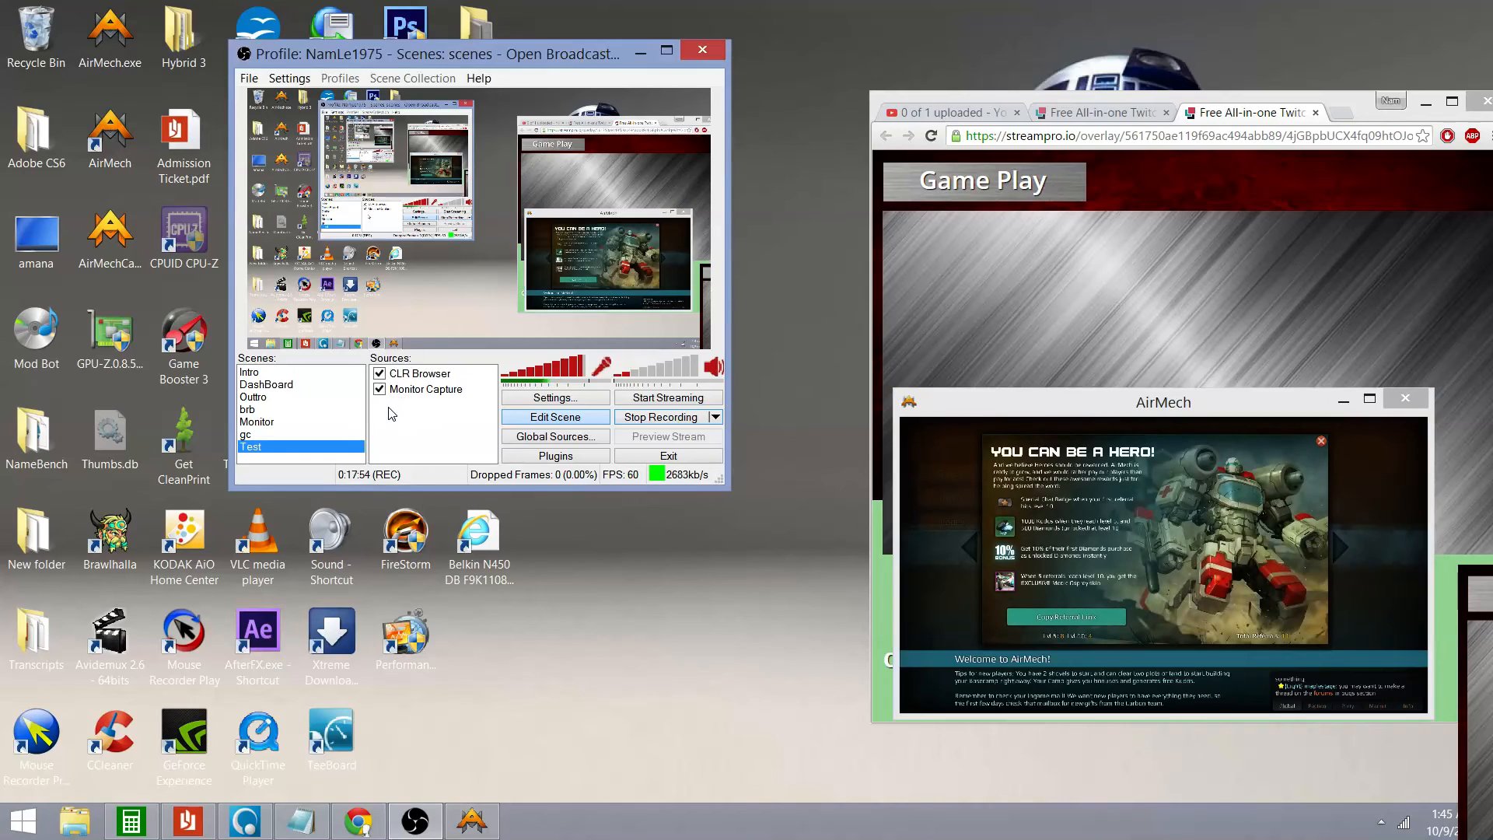
{"action": "mouse_move", "coordinate": [423, 420]}
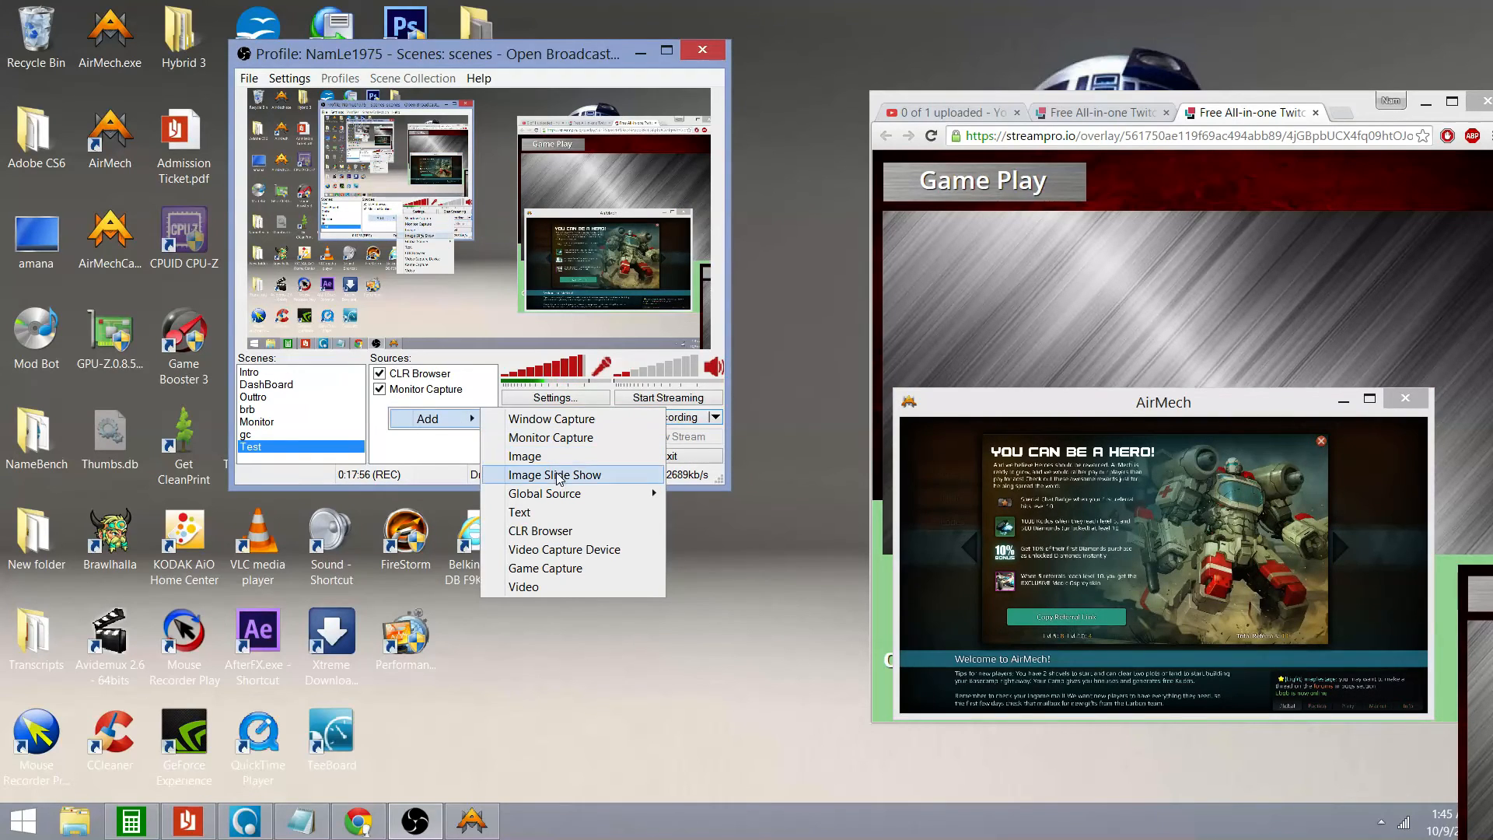
{"action": "left_click", "coordinate": [557, 568]}
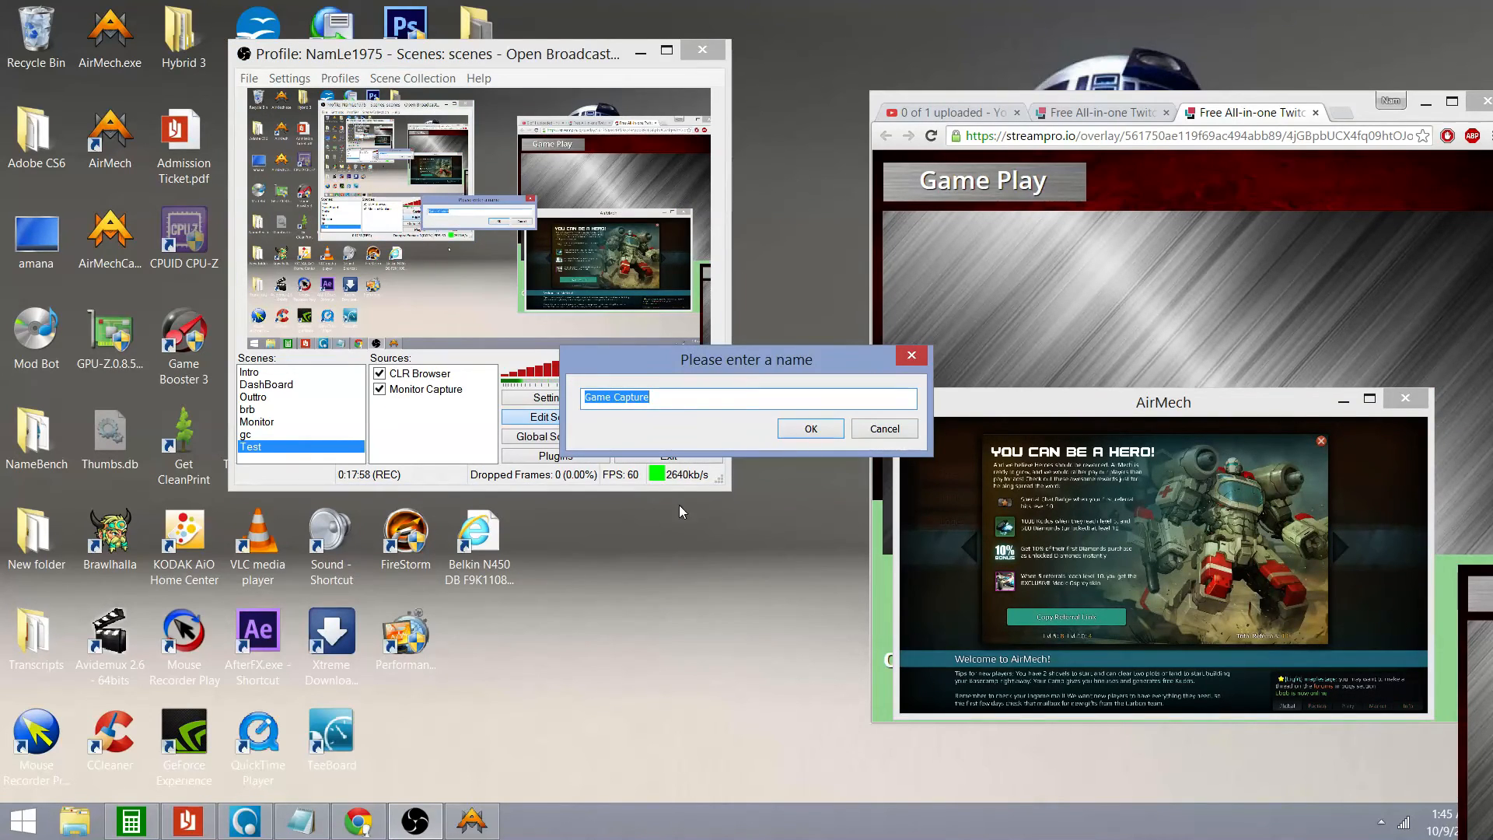
{"action": "left_click", "coordinate": [818, 430]}
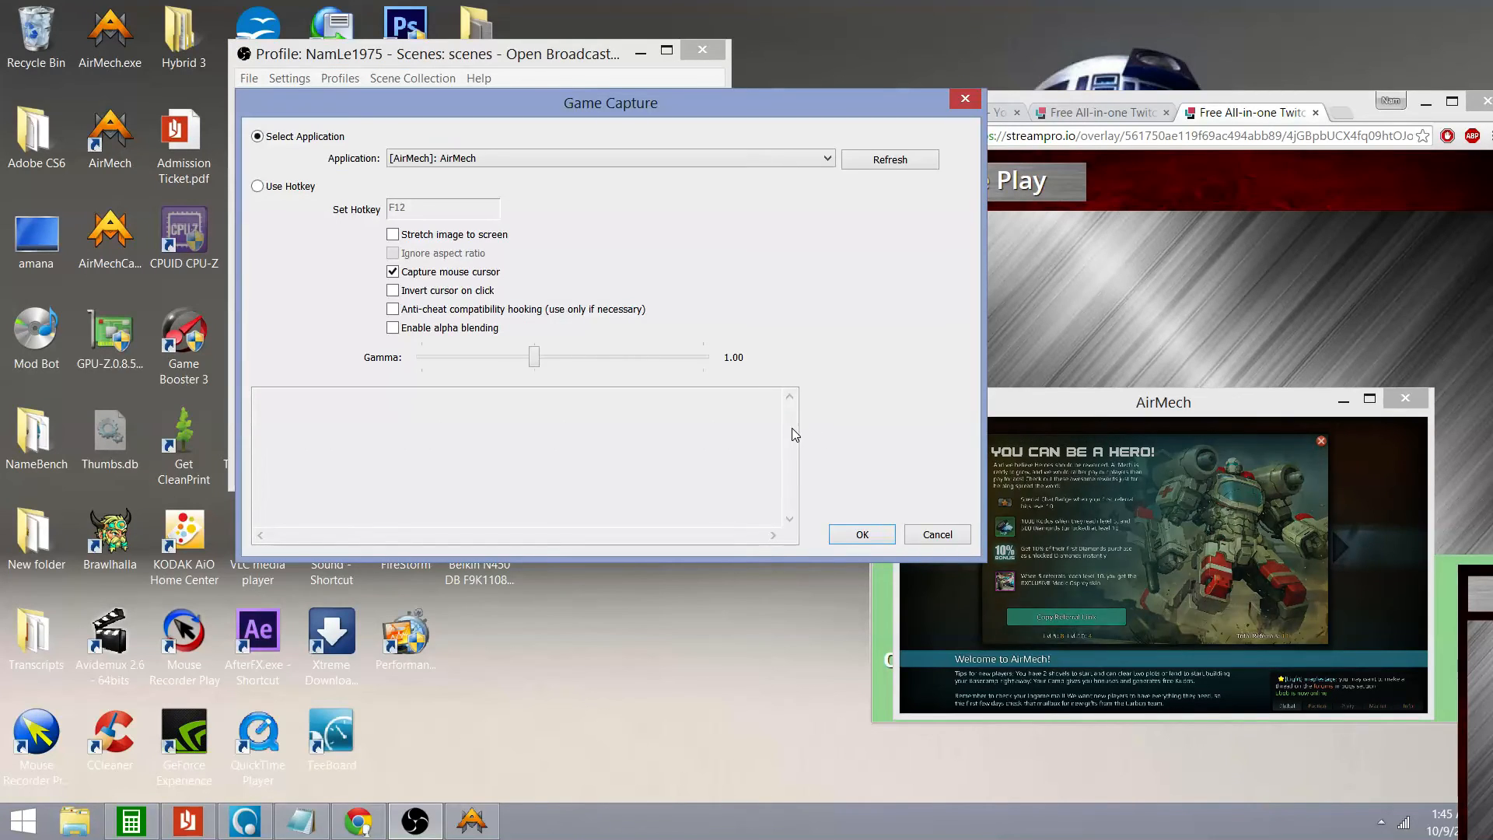
{"action": "left_click", "coordinate": [862, 535]}
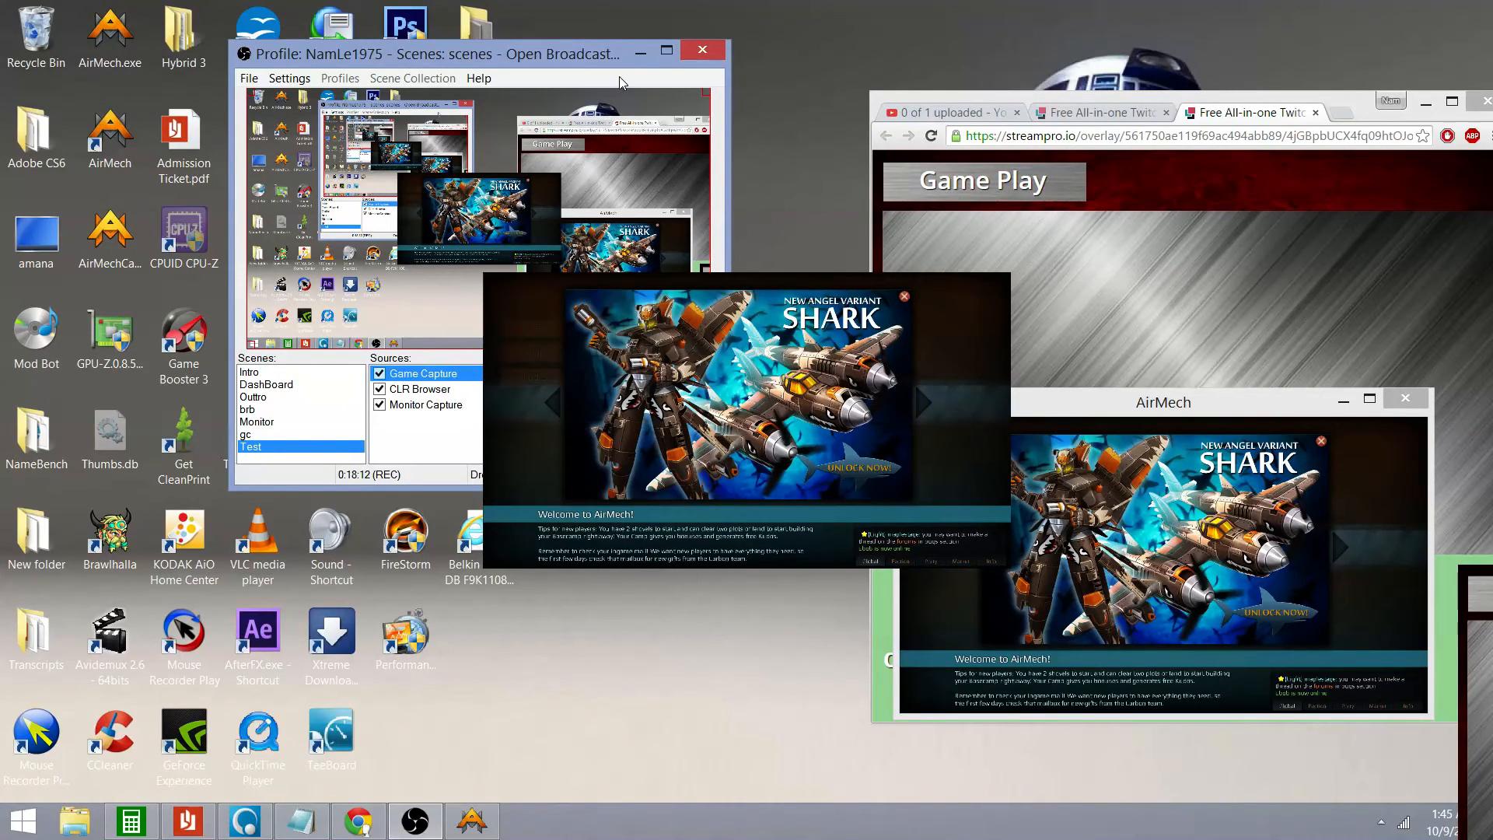
Restore OBS to a smaller window, shift the overlay browser left, and place AirMech over it
{"action": "left_click", "coordinate": [664, 51]}
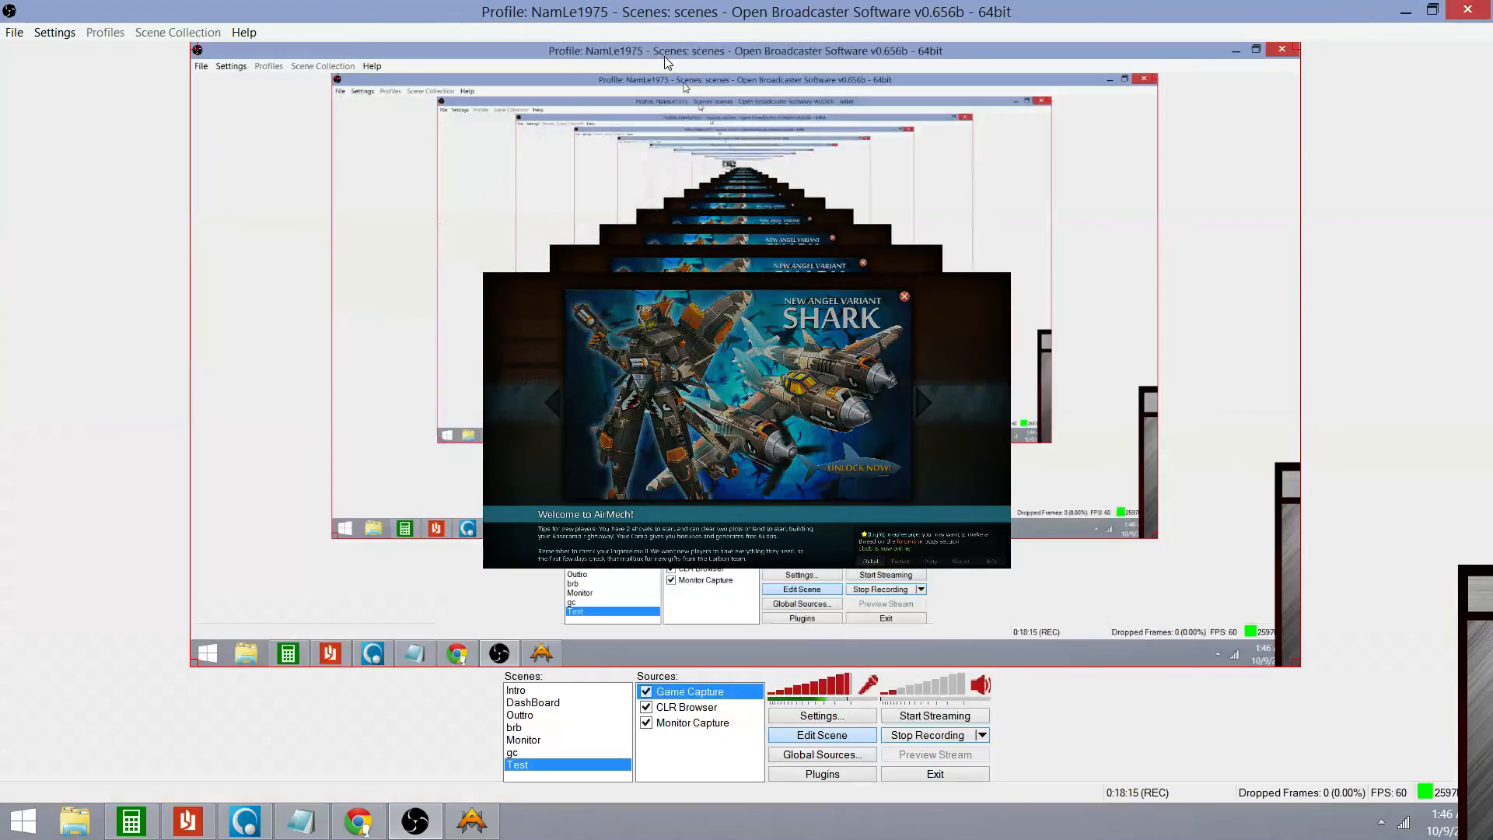
{"action": "left_click", "coordinate": [1432, 11]}
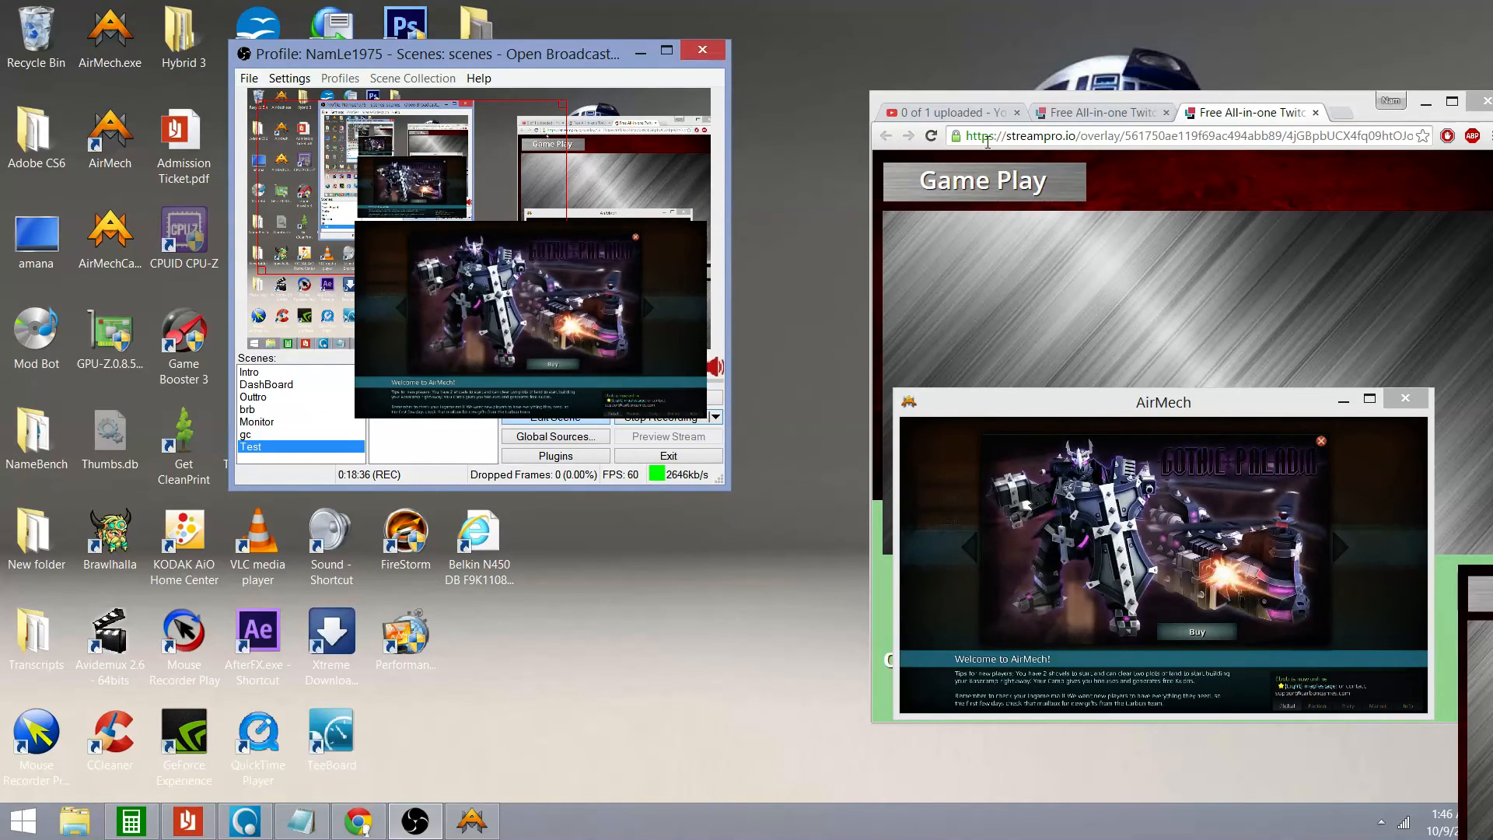
{"action": "left_click", "coordinate": [1146, 99]}
{"action": "left_click_drag", "start_coordinate": [1146, 96], "coordinate": [747, 88]}
{"action": "left_click_drag", "start_coordinate": [1205, 404], "coordinate": [1032, 177]}
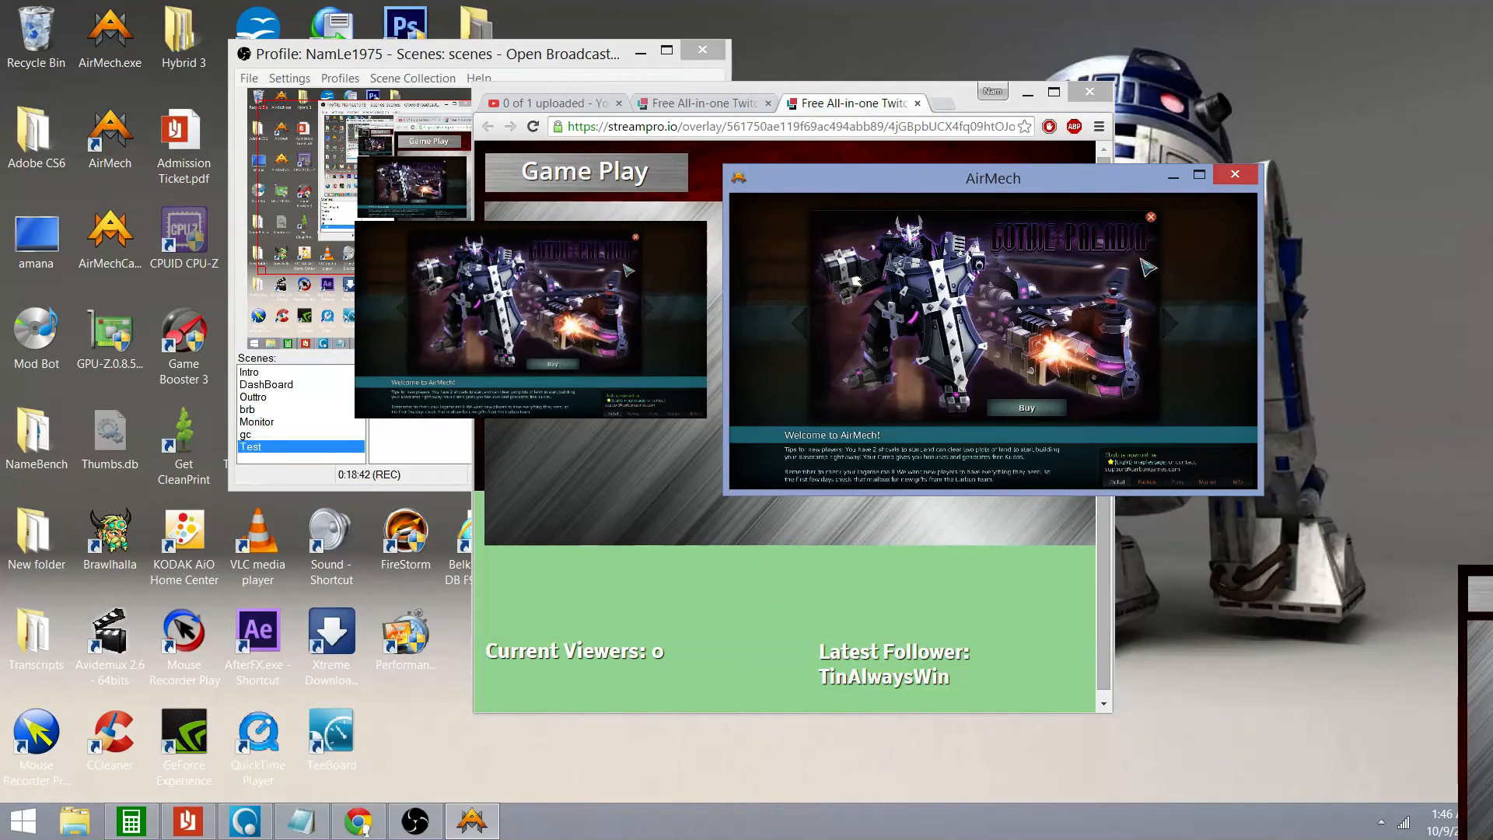
Dismiss the promo banners and set AirMech's video resolution to 1280x720, keeping the change
{"action": "left_click", "coordinate": [1071, 262]}
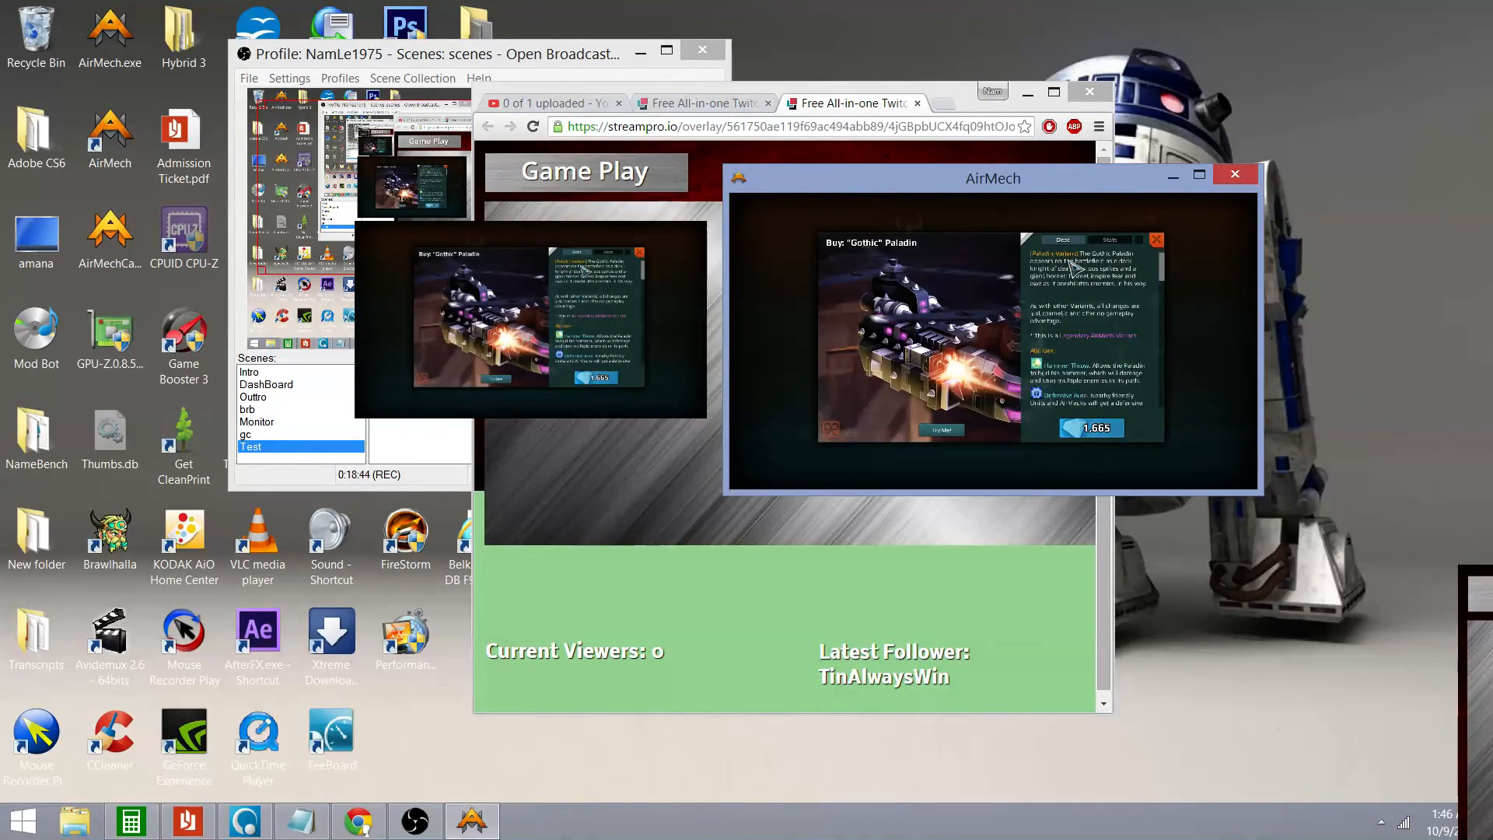
{"action": "key", "text": "Escape"}
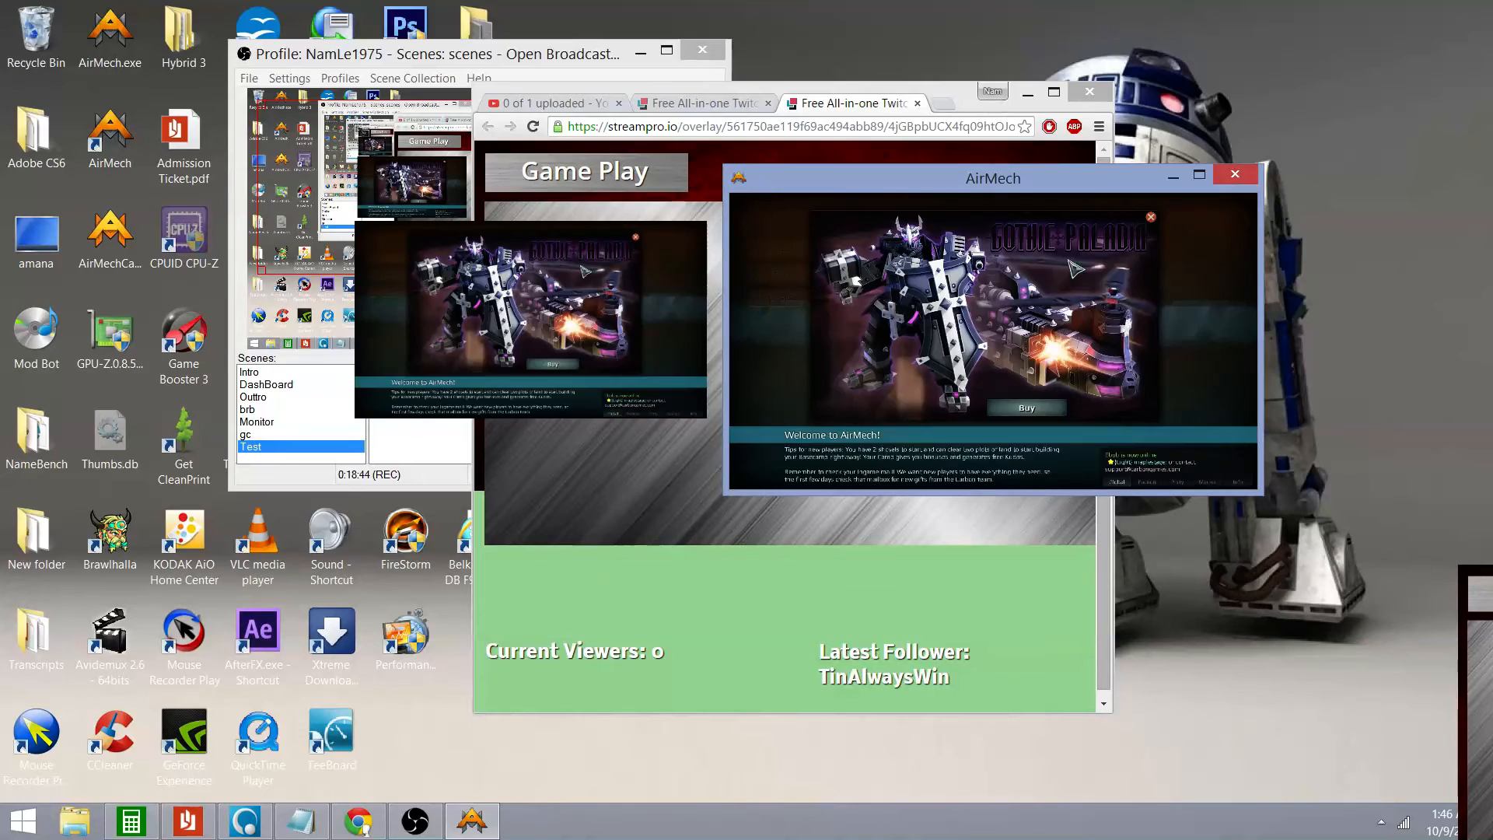
{"action": "left_click", "coordinate": [1150, 217]}
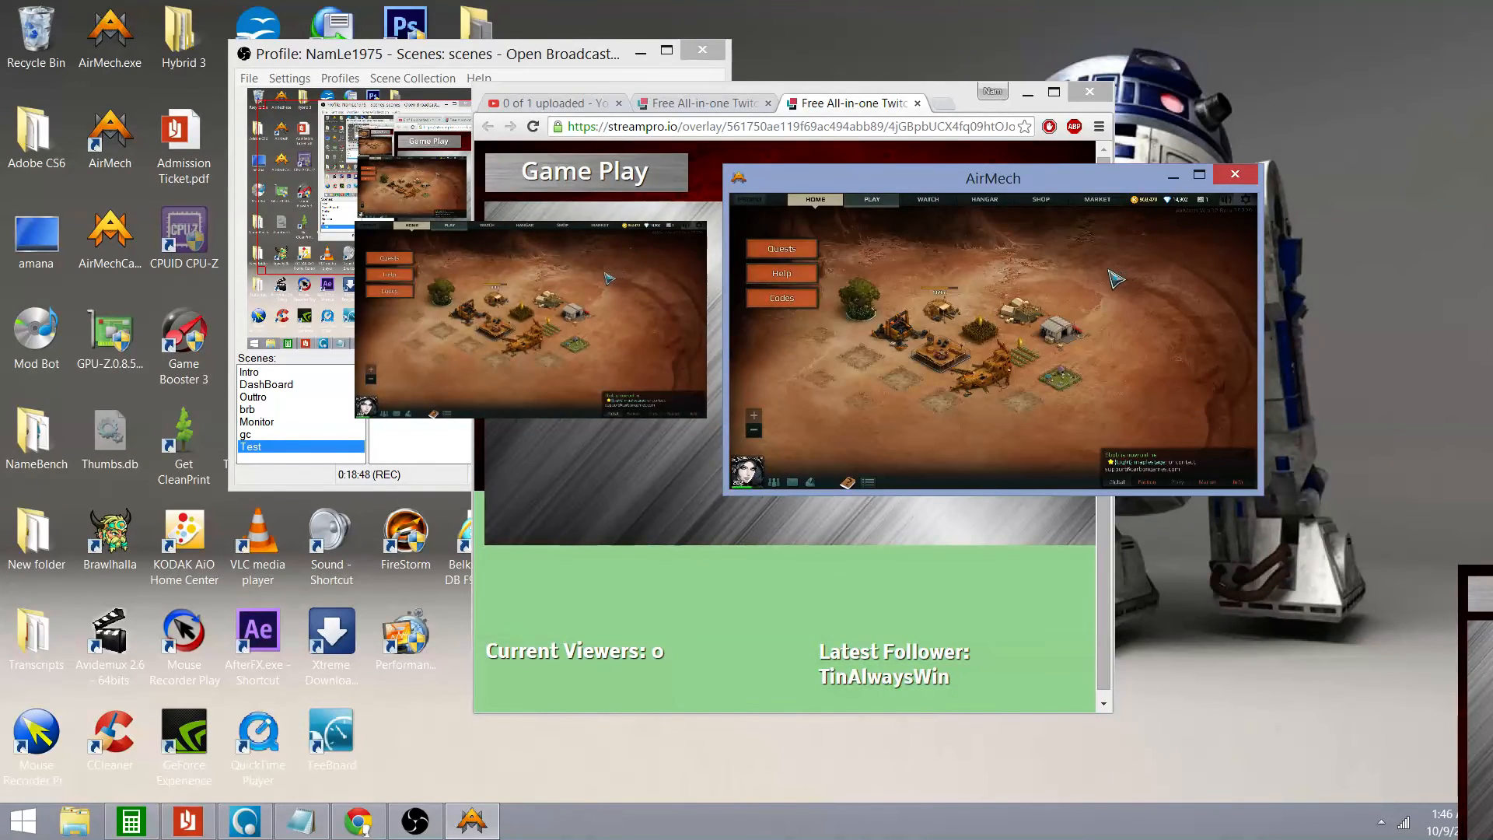
{"action": "key", "text": "Escape"}
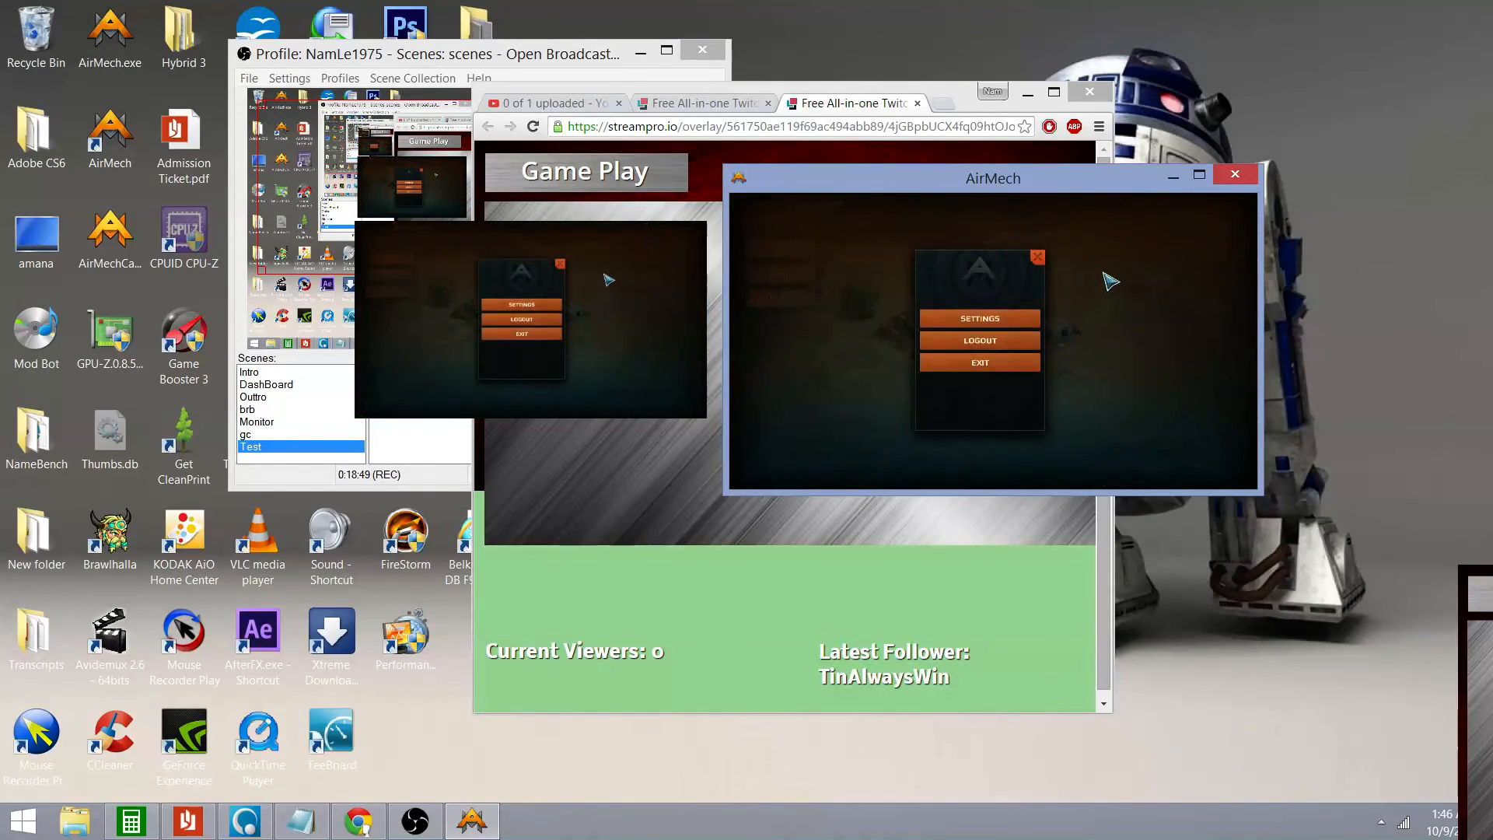
{"action": "left_click", "coordinate": [1008, 321]}
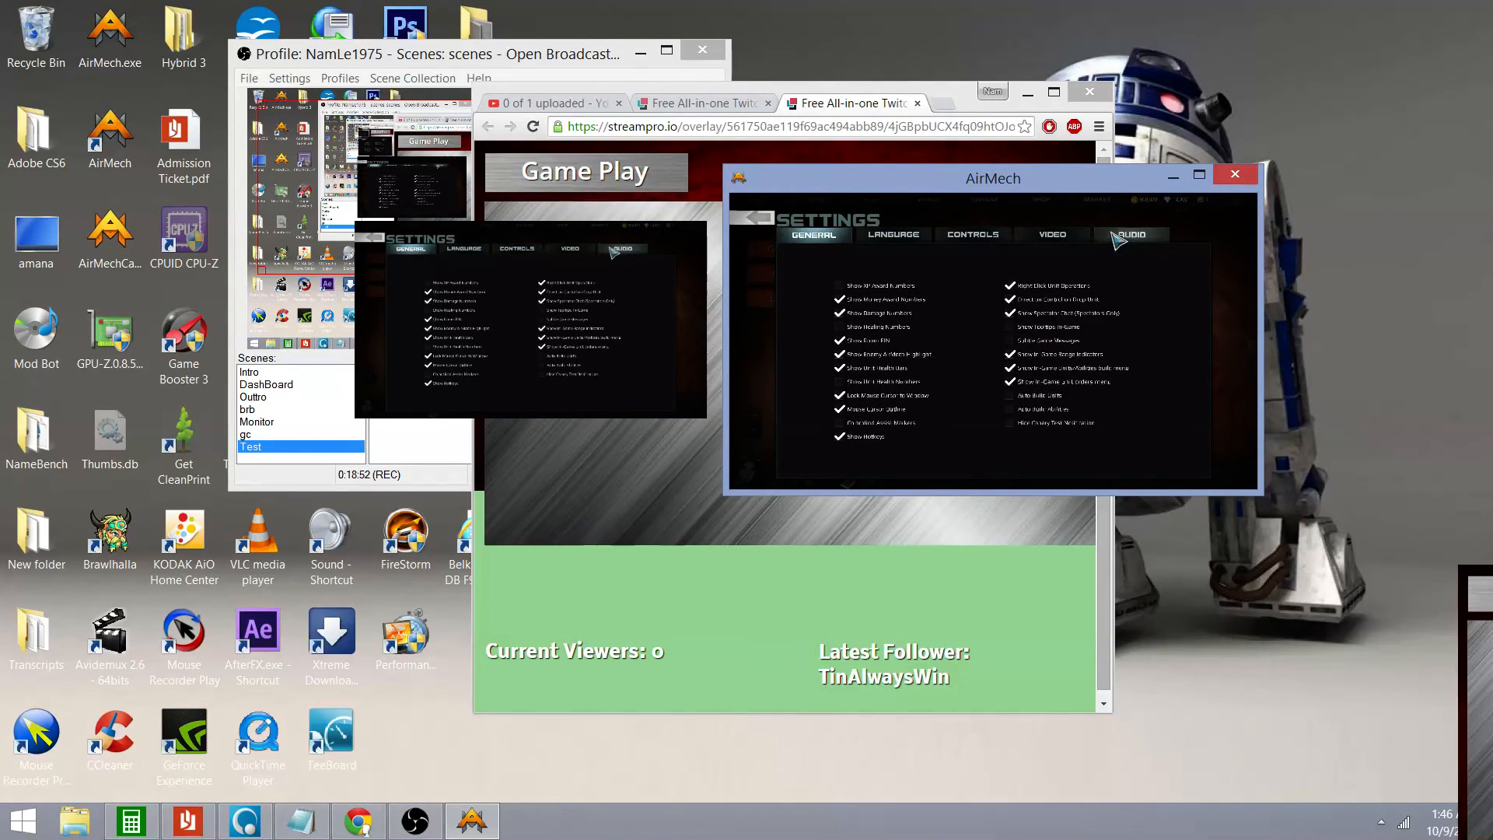
{"action": "left_click", "coordinate": [1053, 235]}
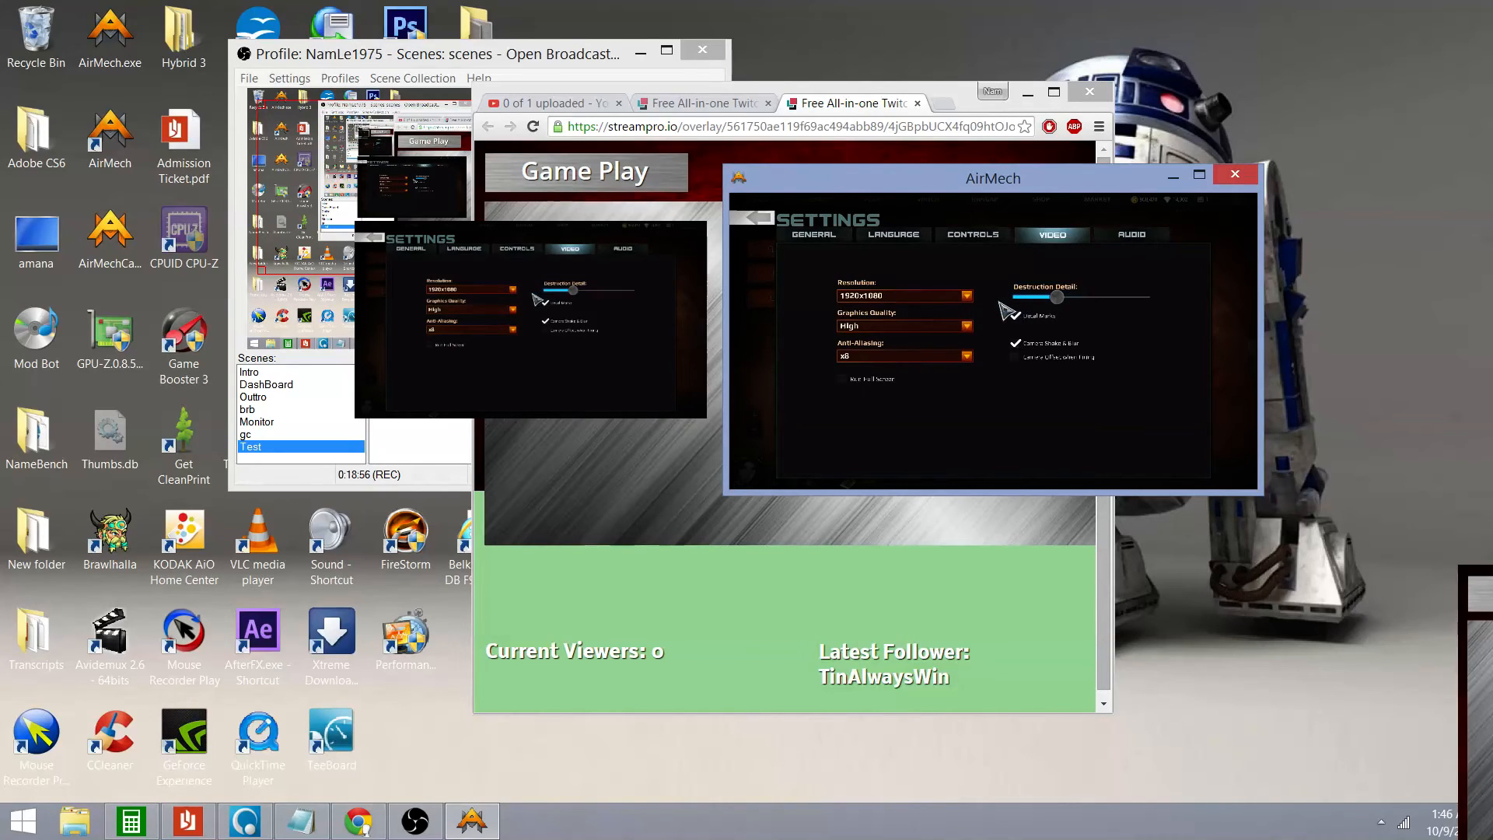
{"action": "left_click", "coordinate": [966, 296]}
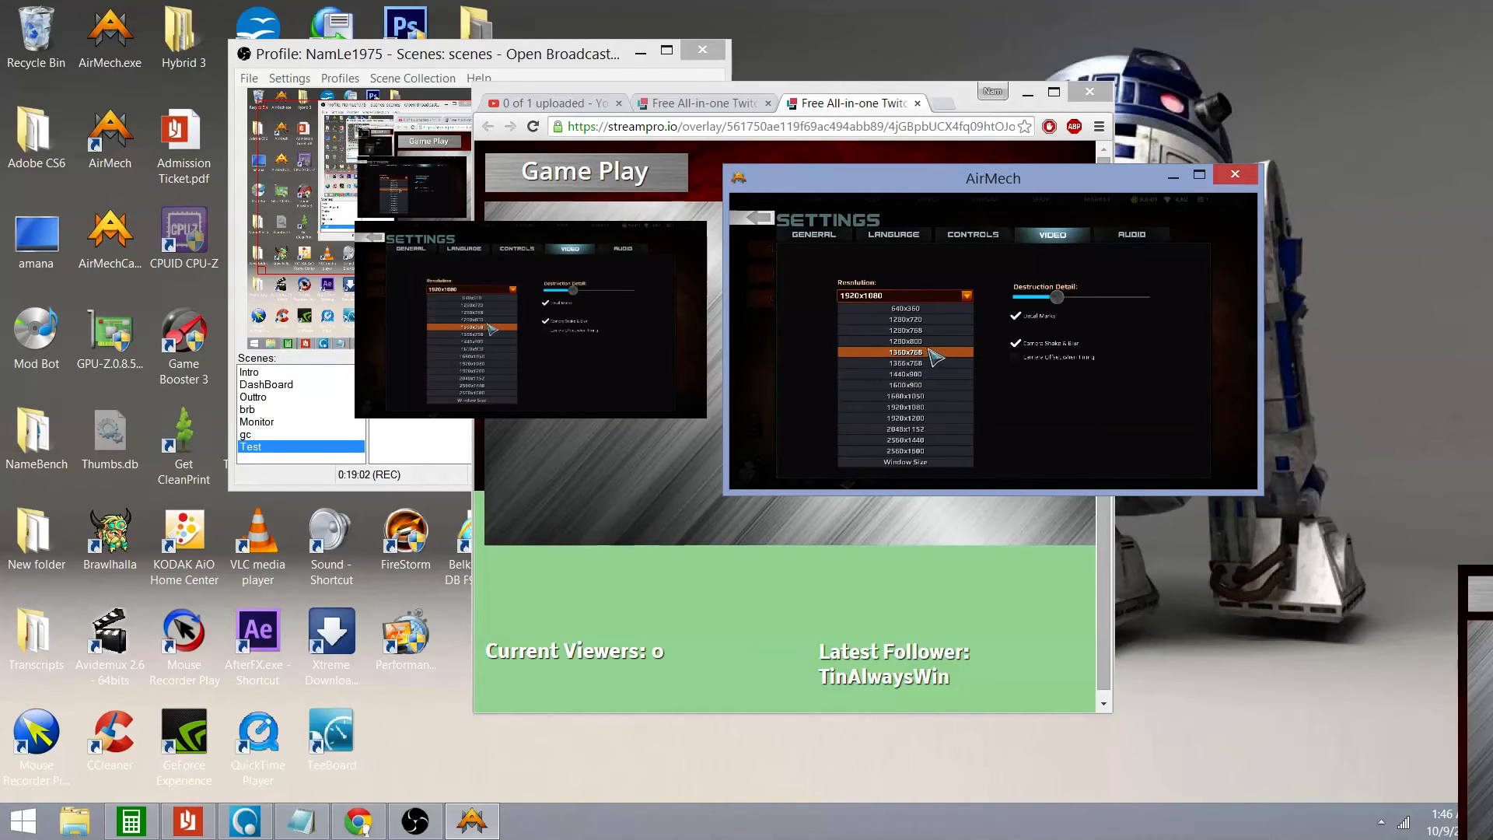
{"action": "left_click", "coordinate": [926, 319]}
{"action": "left_click", "coordinate": [904, 400]}
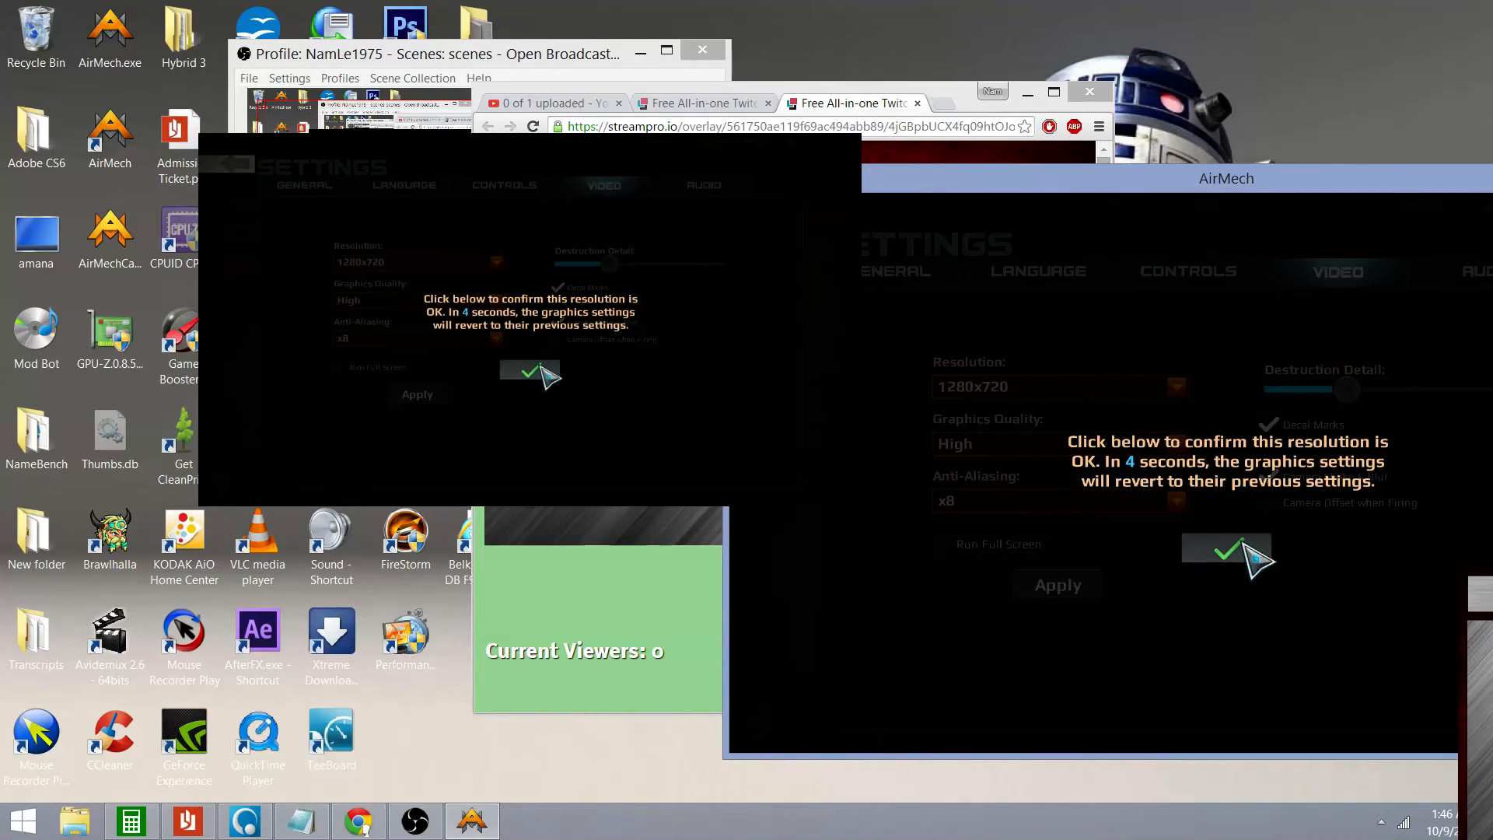
{"action": "left_click", "coordinate": [1244, 544]}
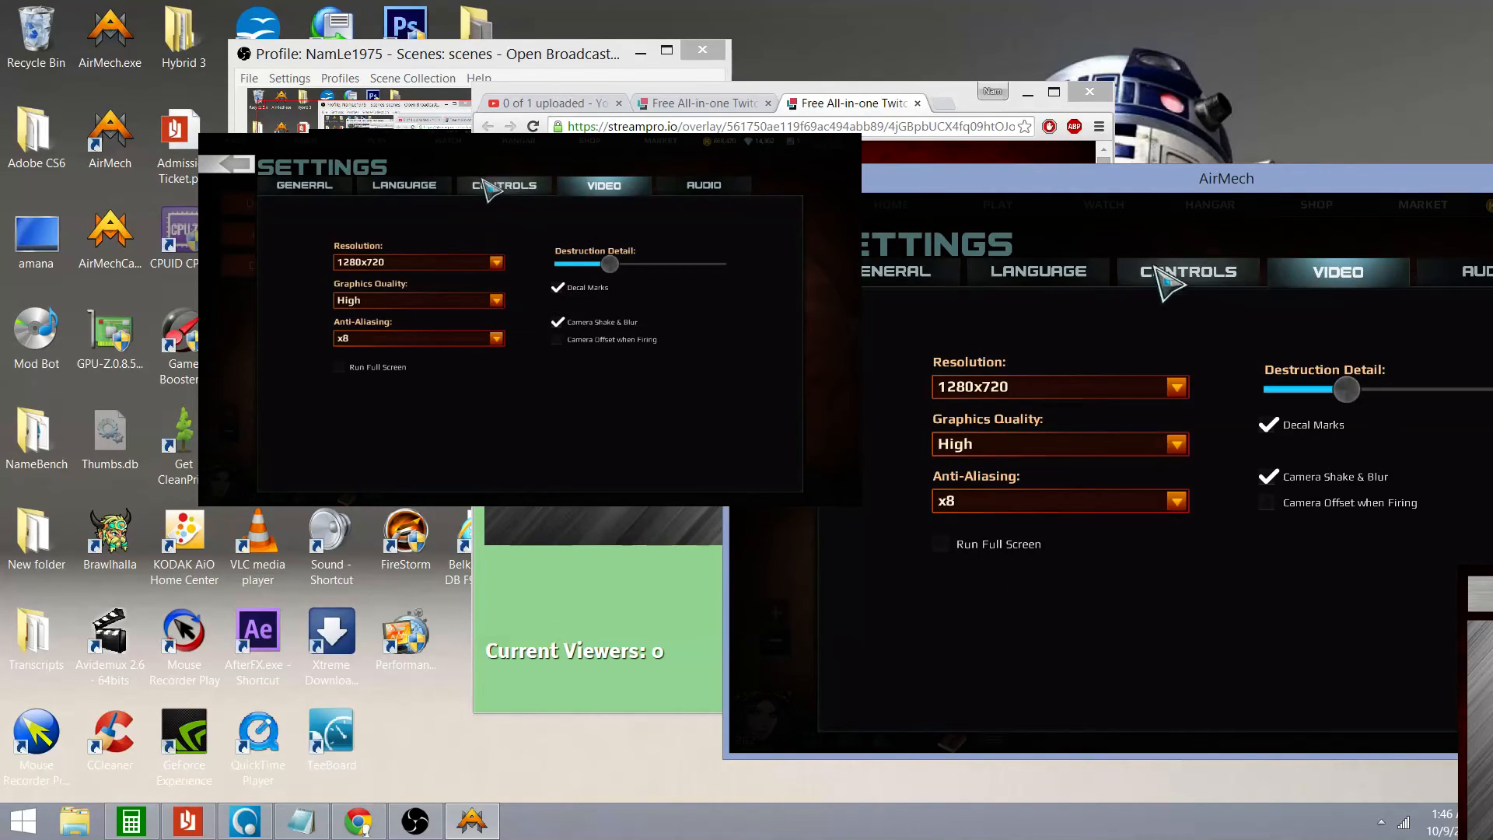
Move the AirMech and overlay windows right and shrink the captured game in the preview
{"action": "left_click_drag", "start_coordinate": [1183, 189], "coordinate": [1312, 232]}
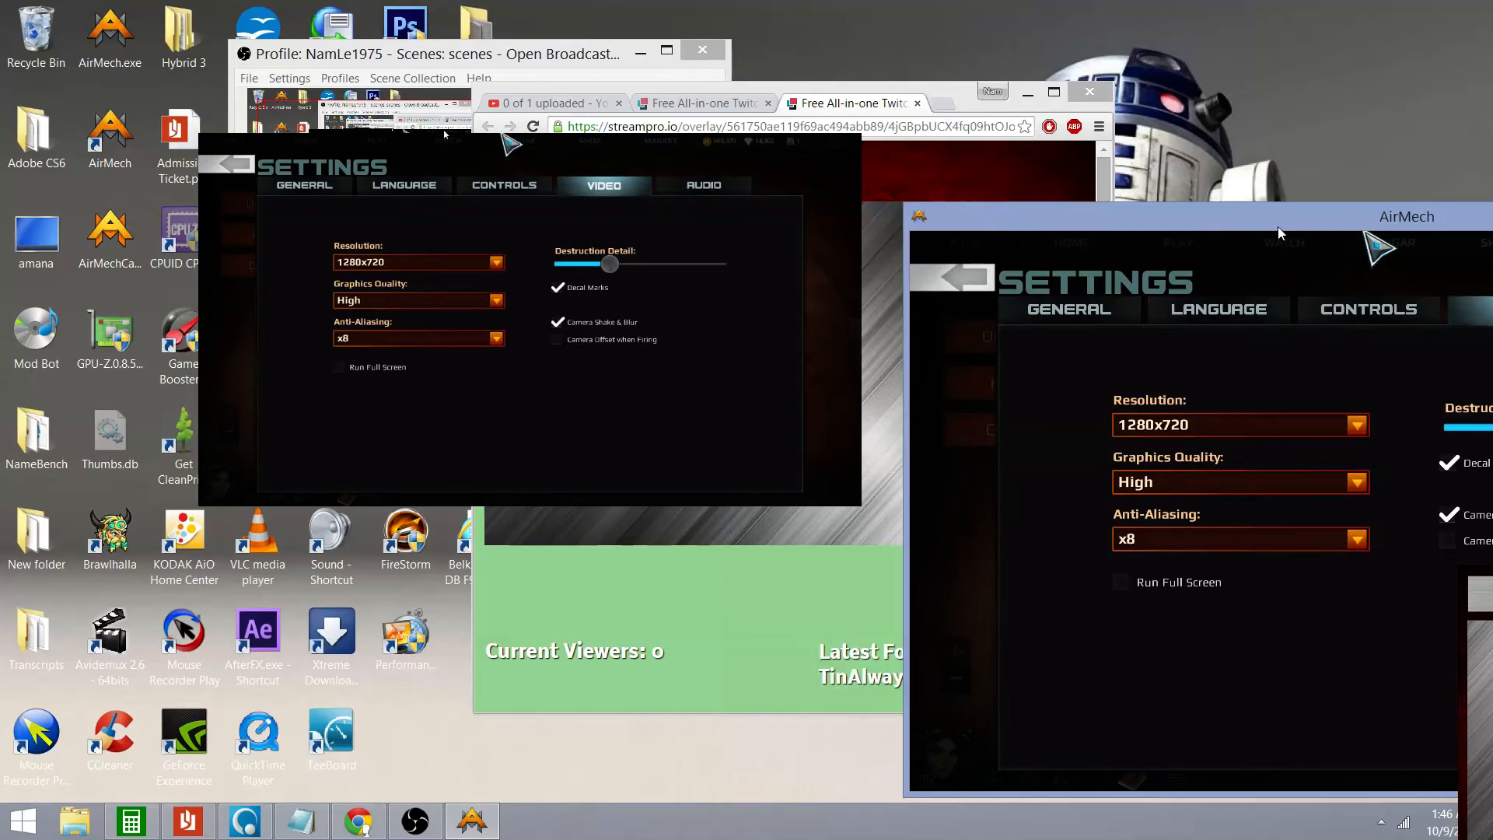
{"action": "left_click_drag", "start_coordinate": [969, 91], "coordinate": [1403, 89]}
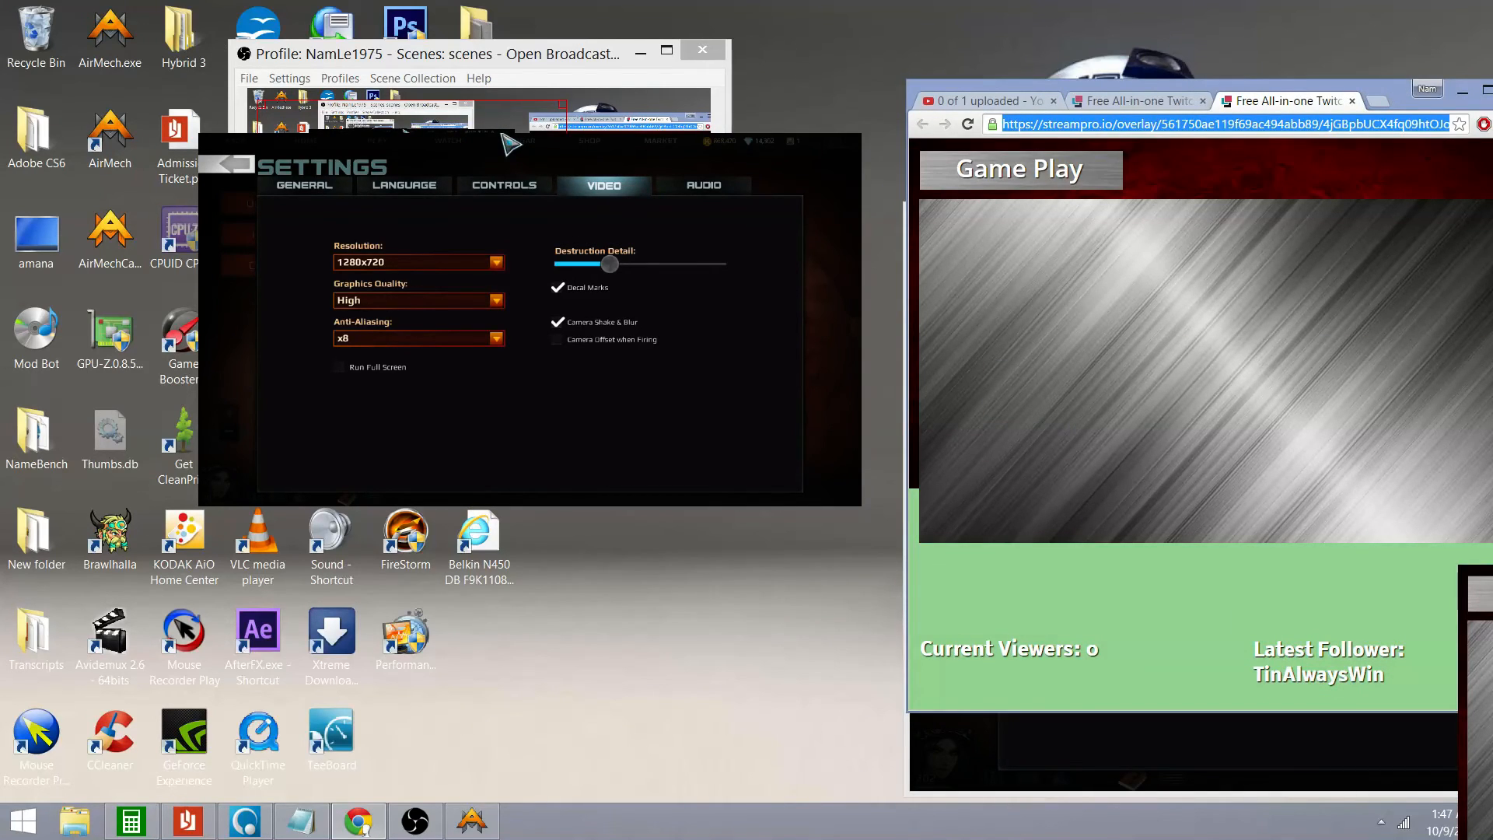
{"action": "left_click_drag", "start_coordinate": [562, 270], "coordinate": [539, 258]}
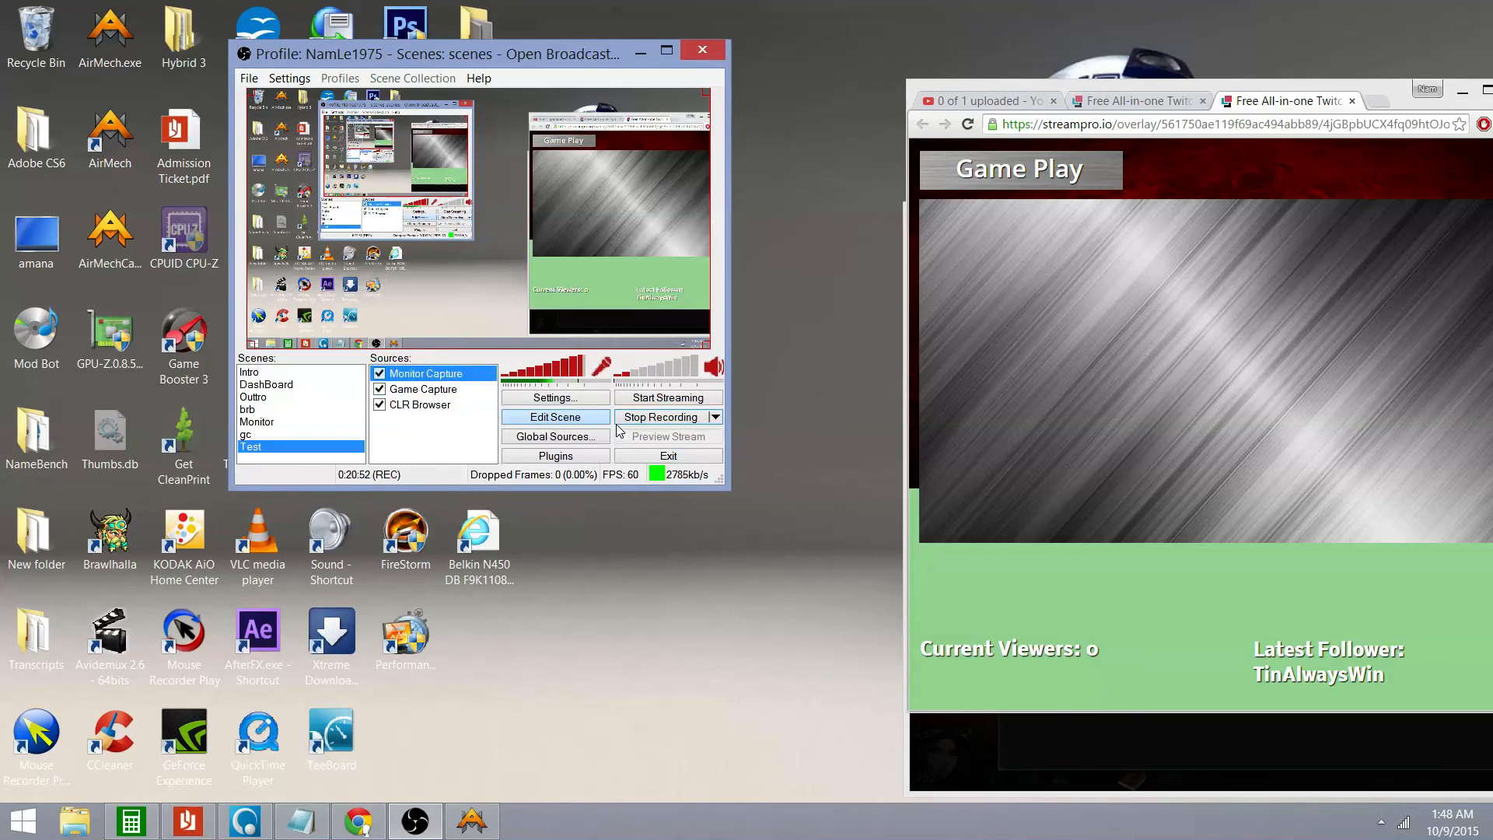
Move Monitor Capture to the bottom of the Test scene's sources
{"action": "right_click", "coordinate": [436, 378]}
{"action": "mouse_move", "coordinate": [475, 411]}
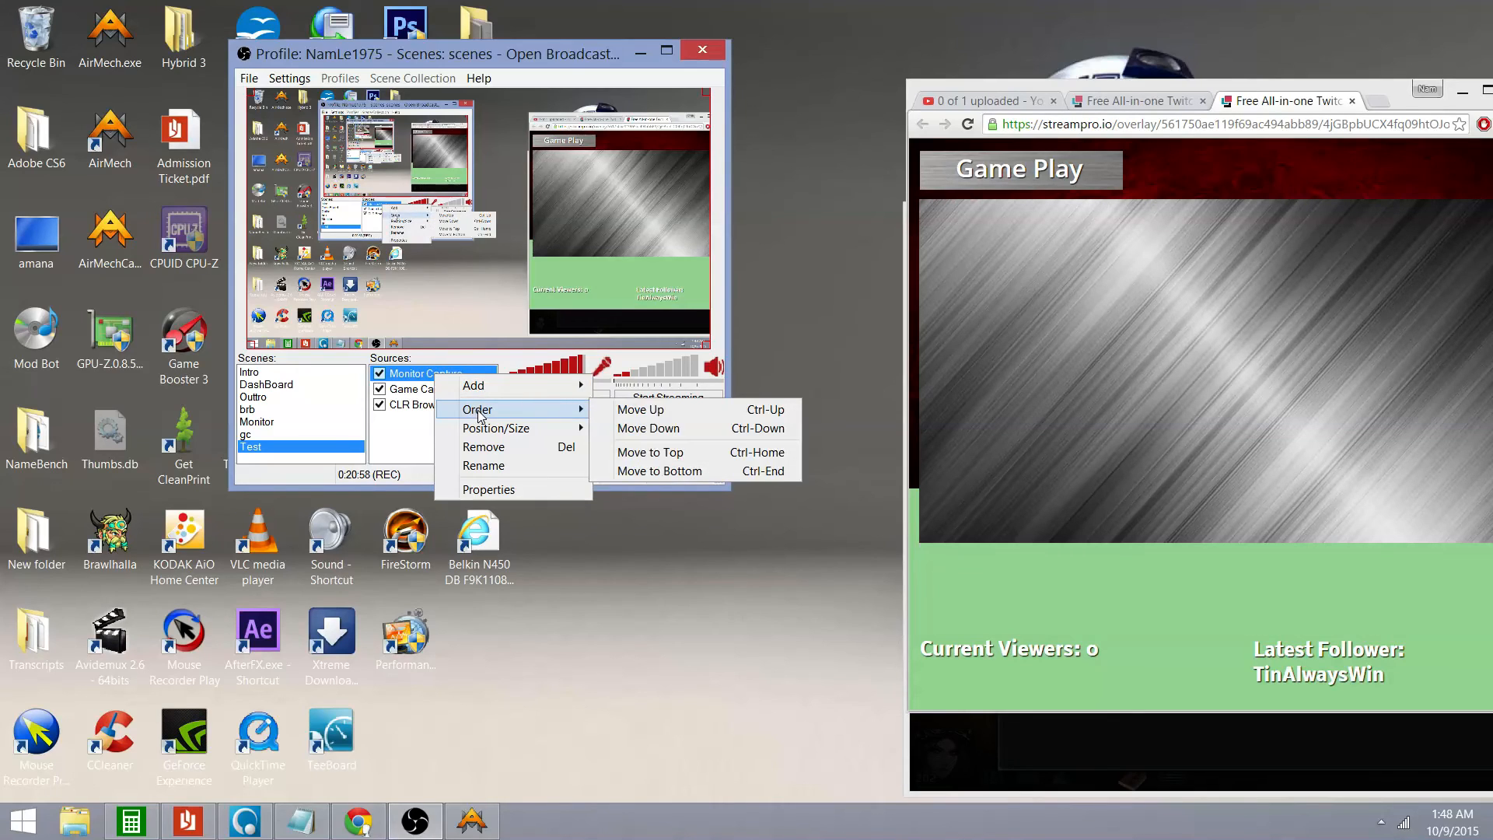
{"action": "left_click", "coordinate": [650, 470]}
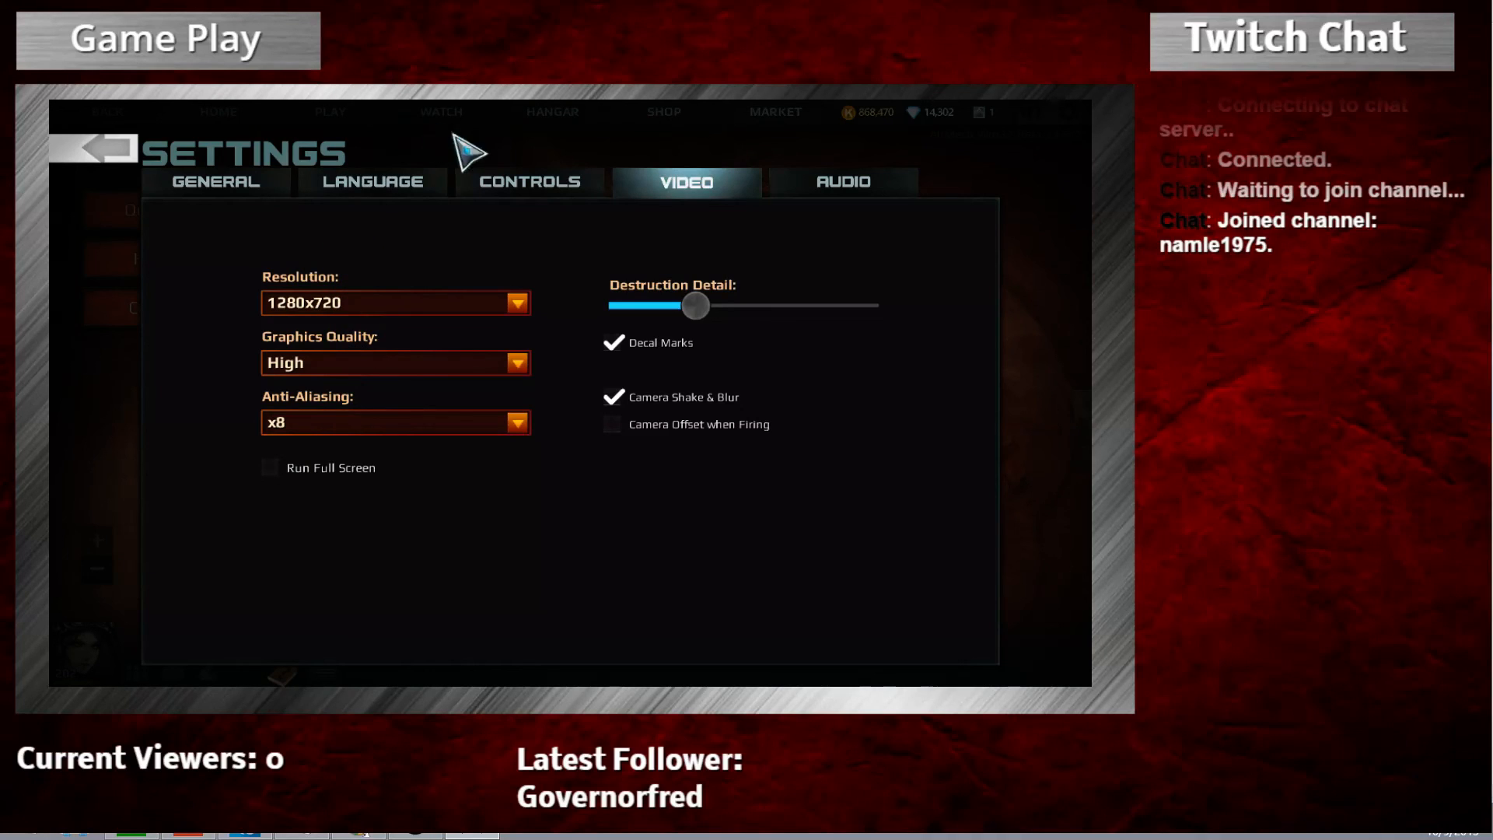
Return to AirMech's home base and spectate the first live match listed under WATCH
{"action": "left_click", "coordinate": [117, 147]}
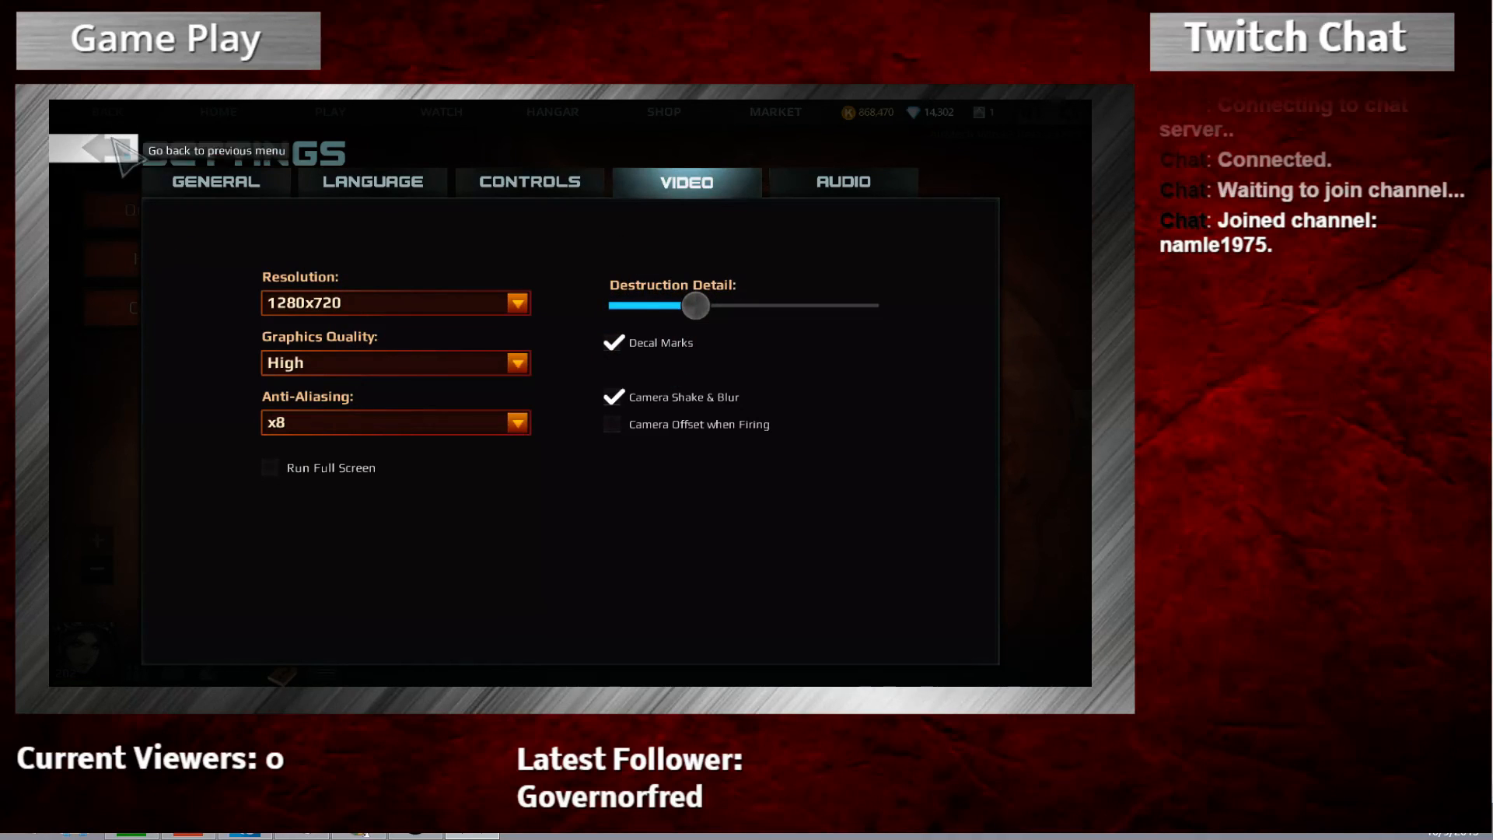
{"action": "left_click", "coordinate": [450, 116]}
{"action": "left_click", "coordinate": [229, 237]}
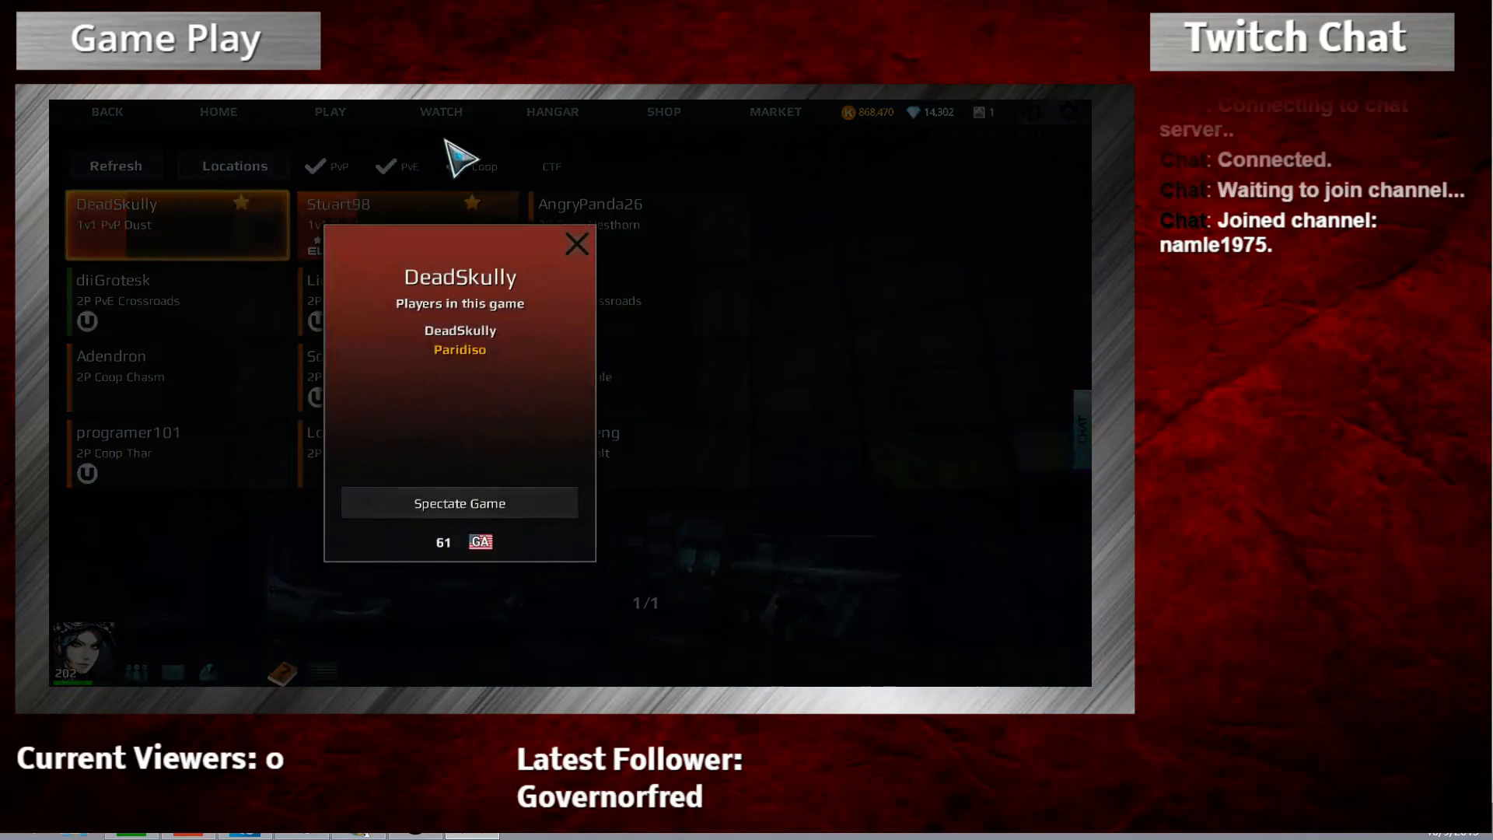
{"action": "left_click", "coordinate": [458, 512]}
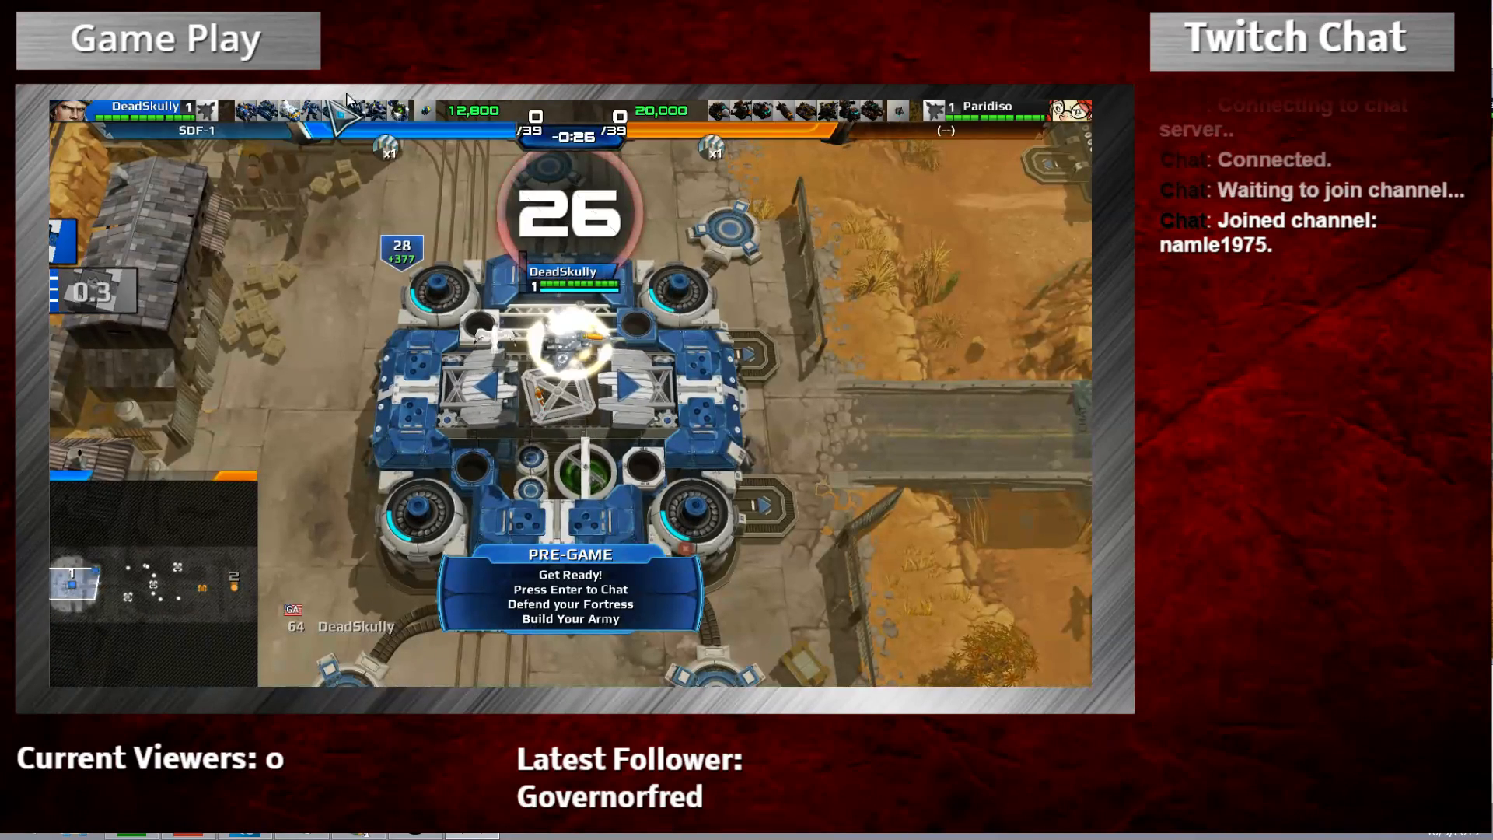
Queue new units for production, then pick up a unit and drop it on a pad
{"action": "key", "text": "a"}
{"action": "key", "text": "w"}
{"action": "key", "text": "8"}
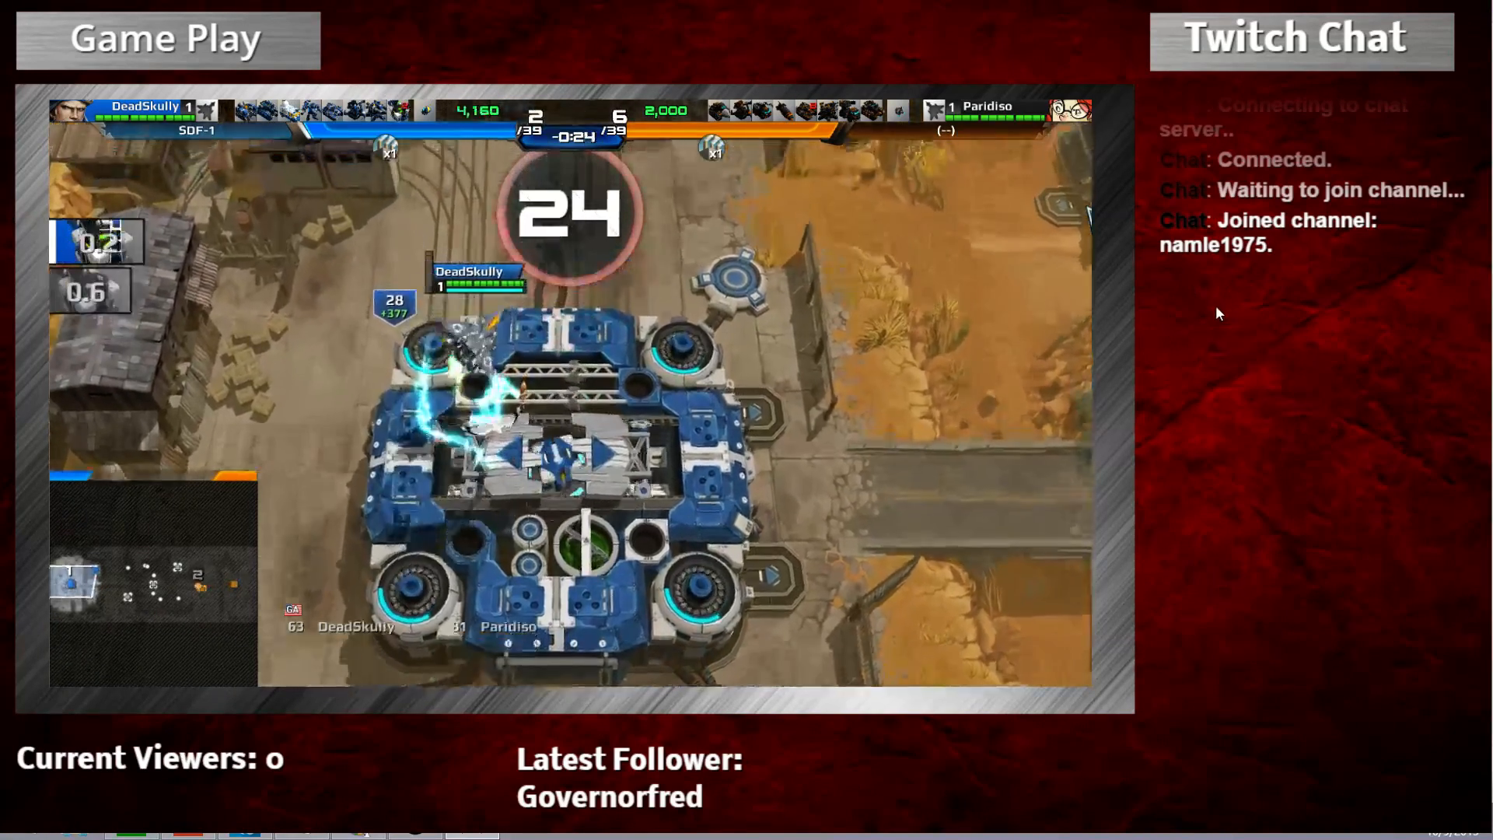
{"action": "key", "text": "8"}
{"action": "key", "text": "8"}
{"action": "key", "text": "s"}
{"action": "key", "text": "a"}
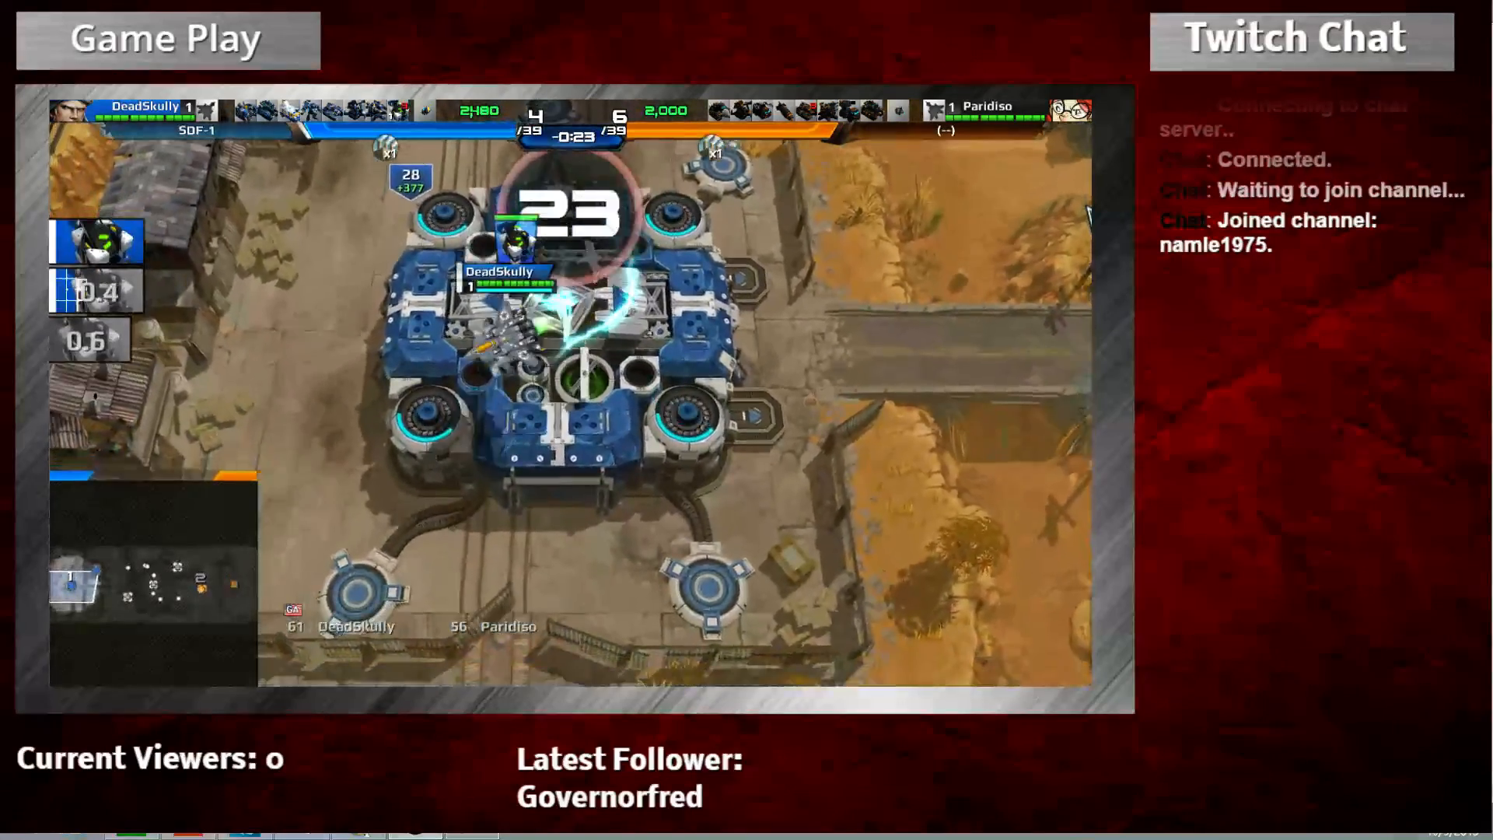
{"action": "key", "text": "d"}
{"action": "key", "text": "w"}
{"action": "key", "text": "s"}
{"action": "key", "text": "d"}
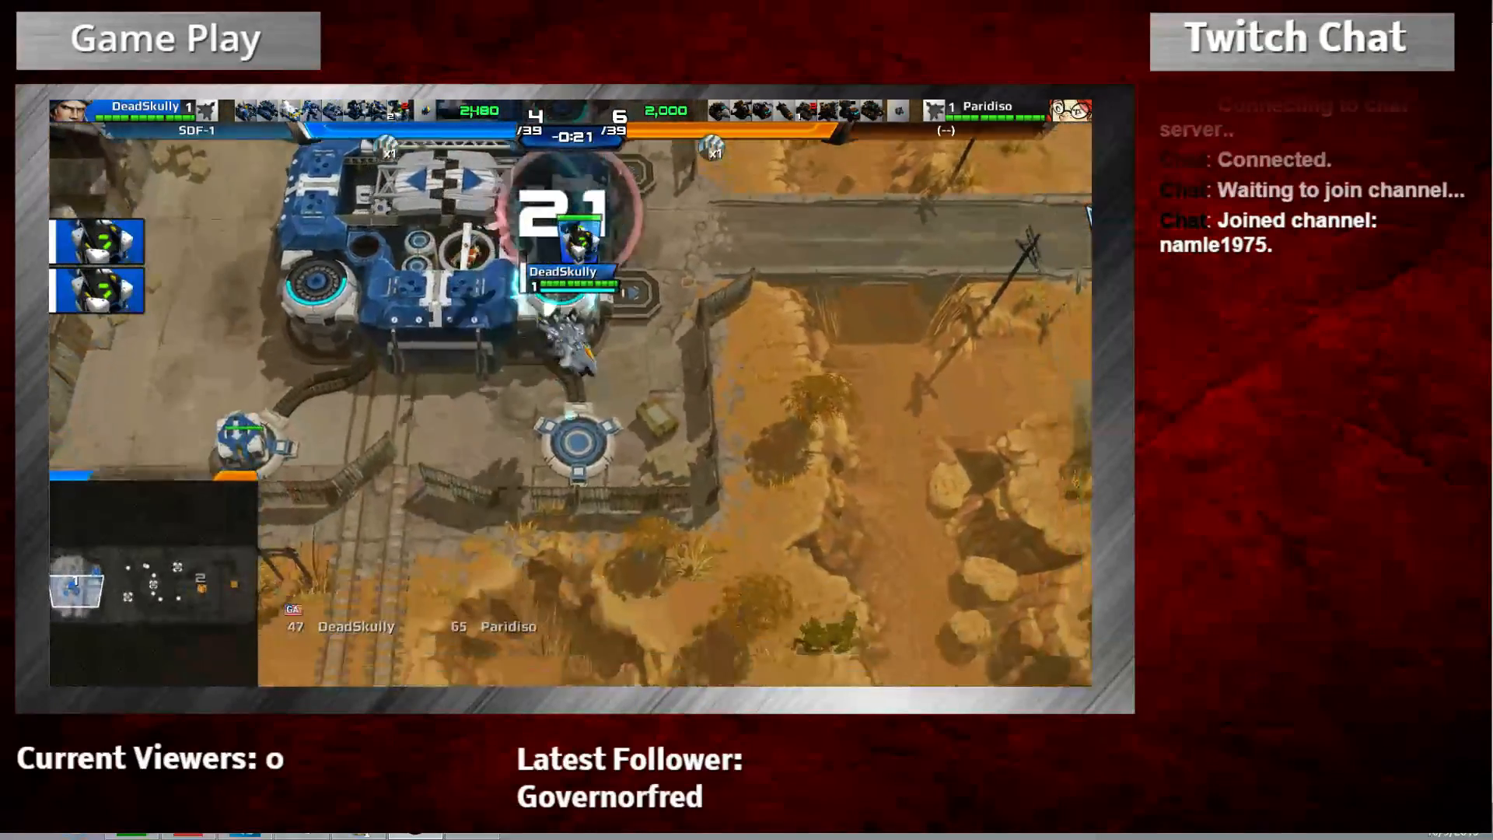
{"action": "key", "text": "w"}
{"action": "key", "text": "a"}
Fly the AirMech off the base to the outpost, then land it on the road as a robot
{"action": "key", "text": "w"}
{"action": "key", "text": "d"}
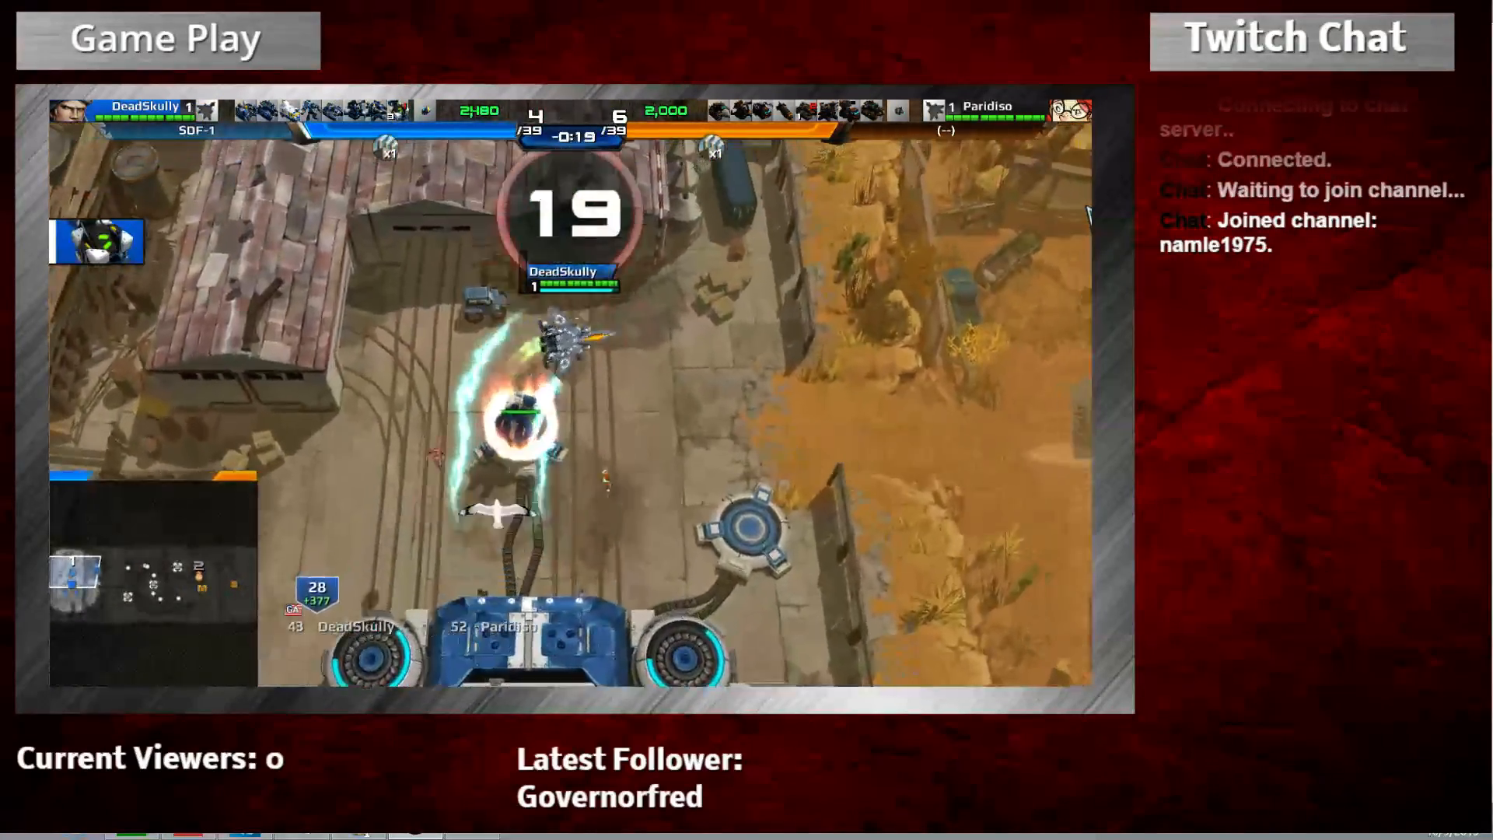
{"action": "key", "text": "s"}
{"action": "key", "text": "d"}
{"action": "key", "text": "w"}
{"action": "key", "text": "d"}
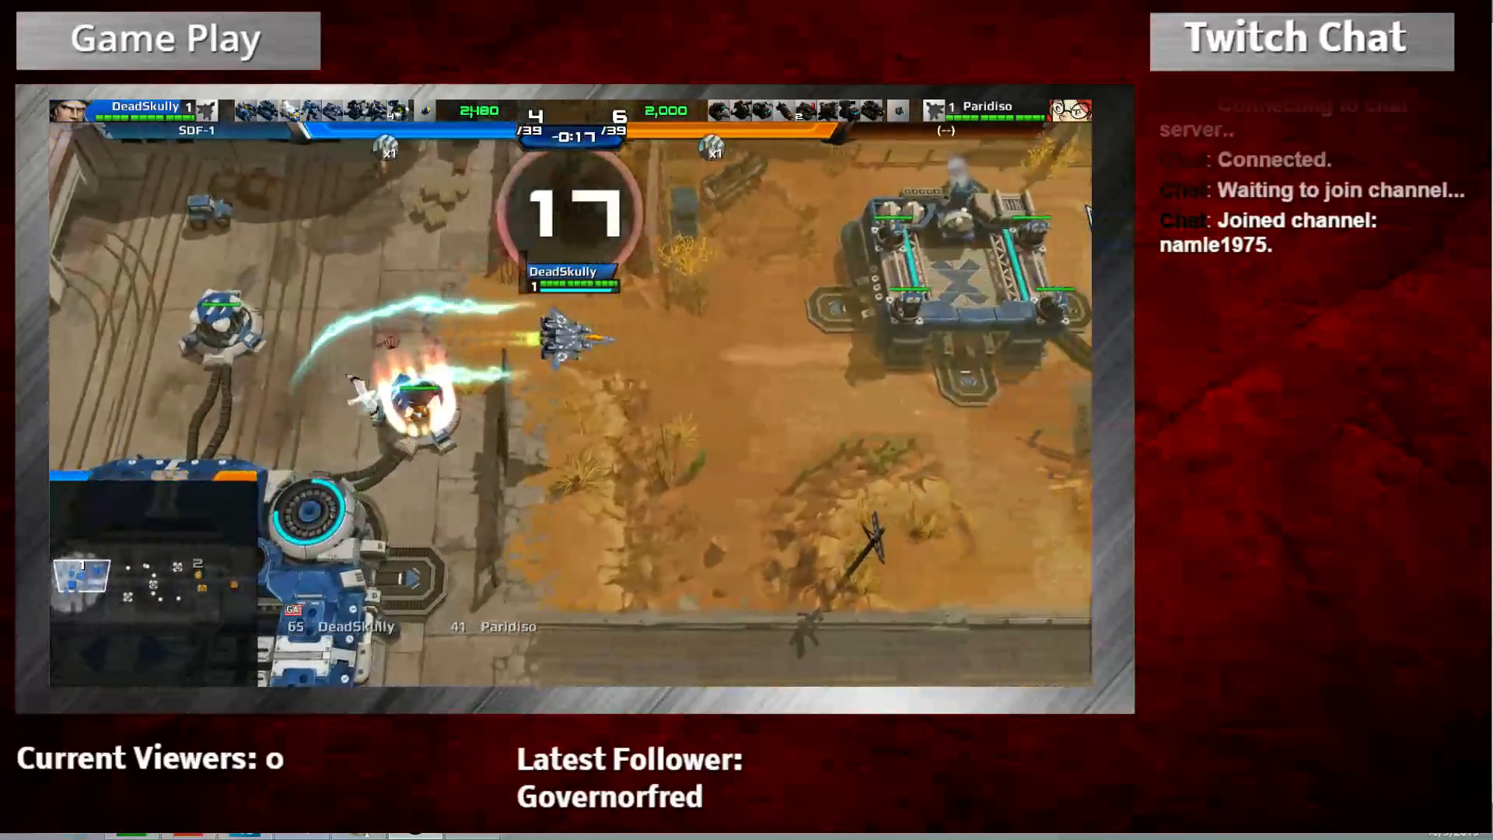
{"action": "key", "text": "w"}
{"action": "key", "text": "s"}
{"action": "key", "text": "d"}
{"action": "key", "text": "s"}
{"action": "key", "text": "s"}
{"action": "key", "text": "a"}
{"action": "key", "text": "space"}
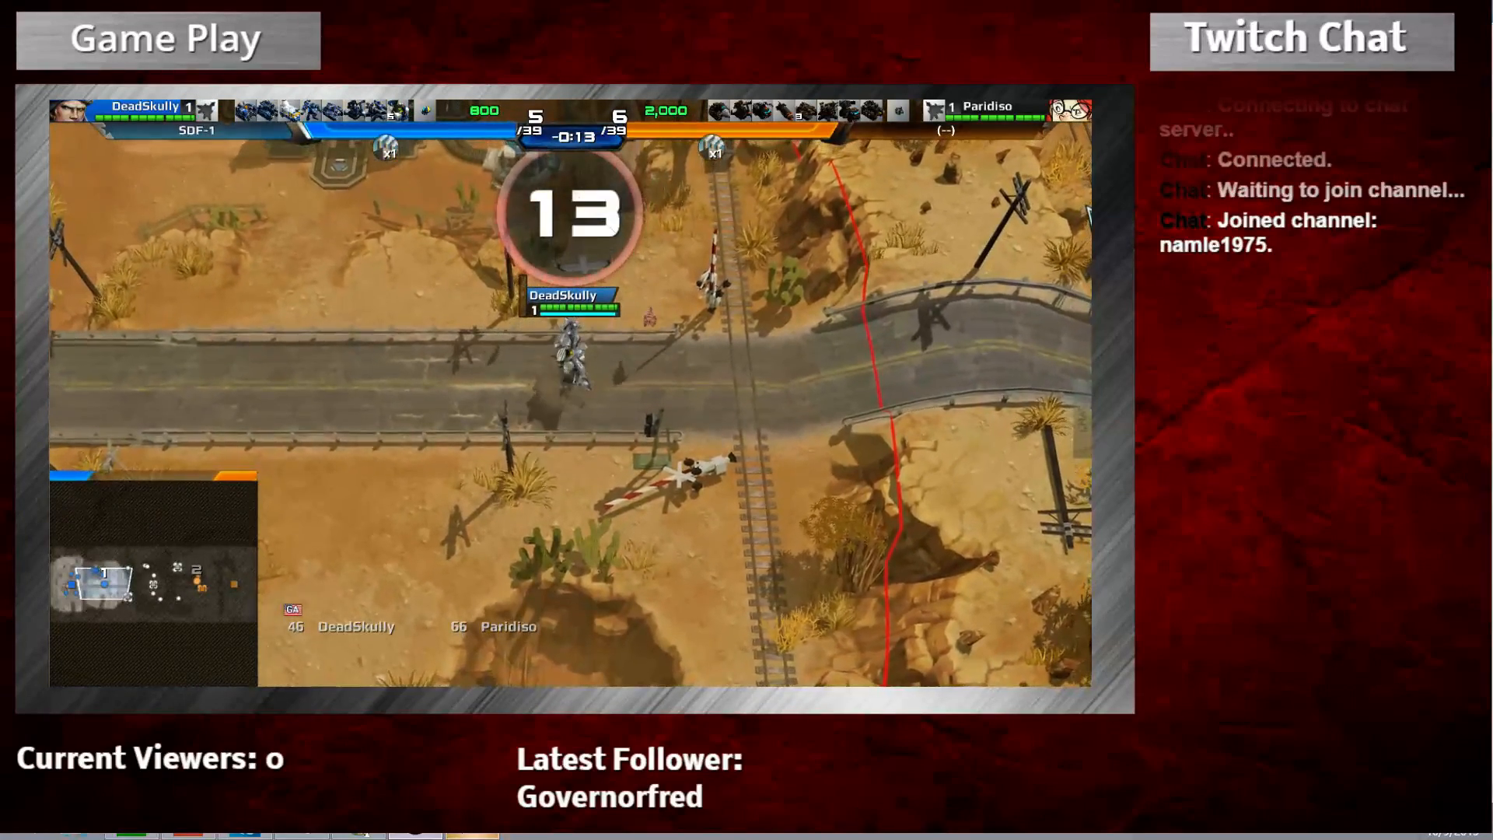